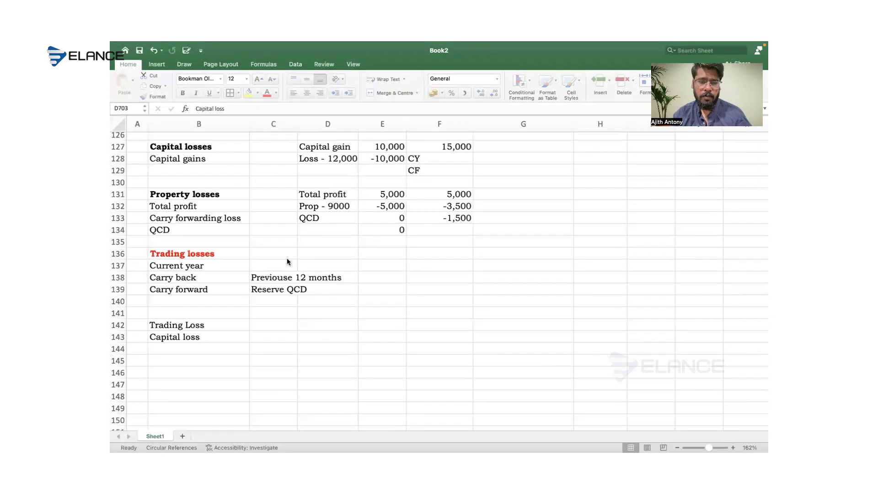
pyautogui.click(238, 333)
pyautogui.scroll(-3, 261, 295)
pyautogui.scroll(-2, 258, 293)
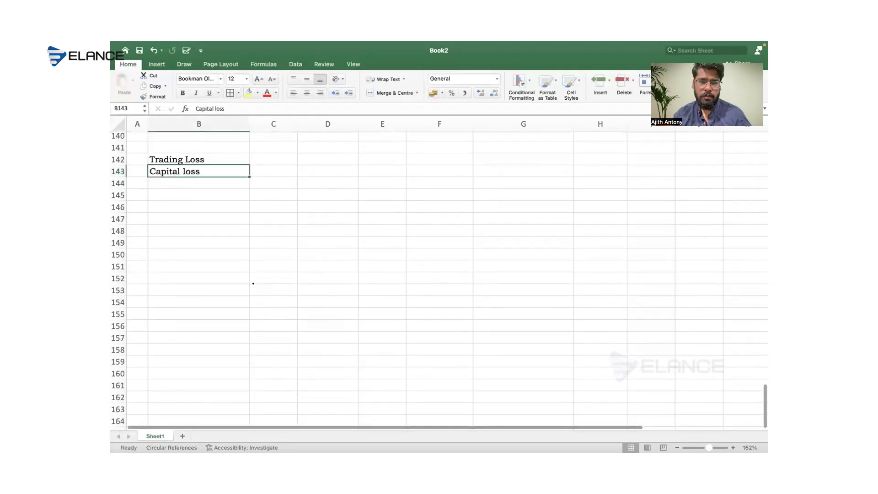
pyautogui.click(157, 65)
pyautogui.click(128, 65)
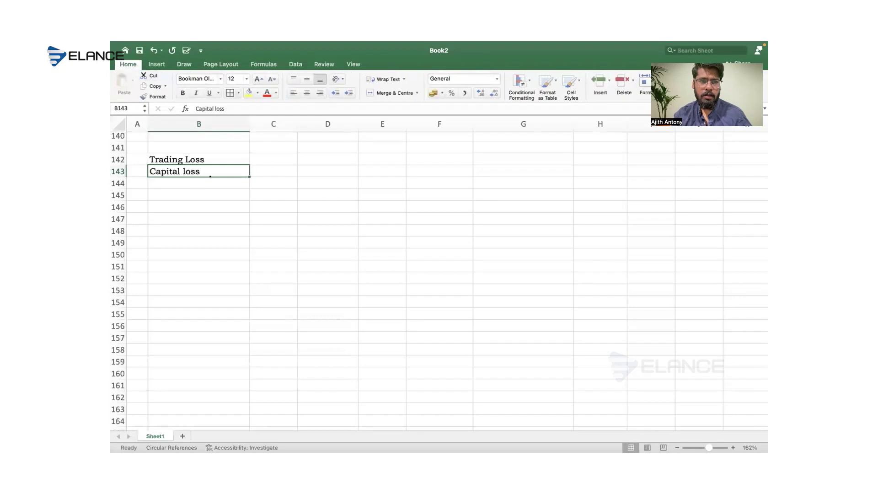
pyautogui.click(189, 65)
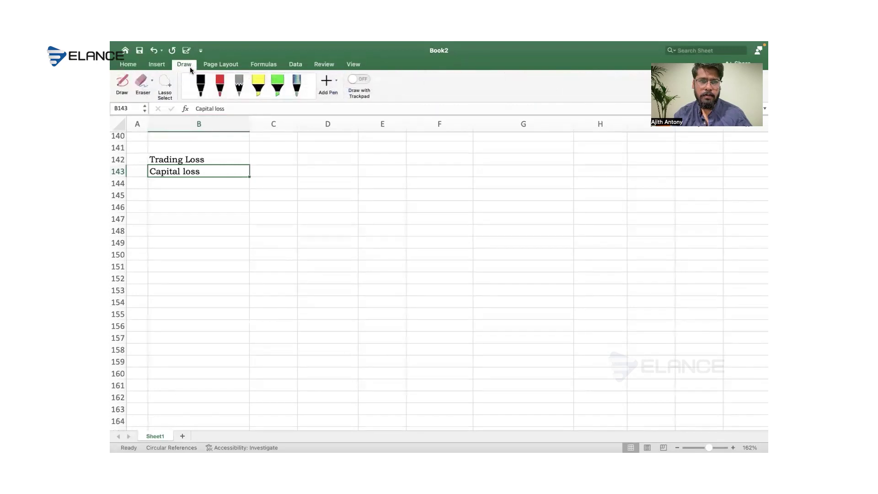
# Step: Enter the husband's first name in B145 as a heading and format it bold and red
pyautogui.click(198, 191)
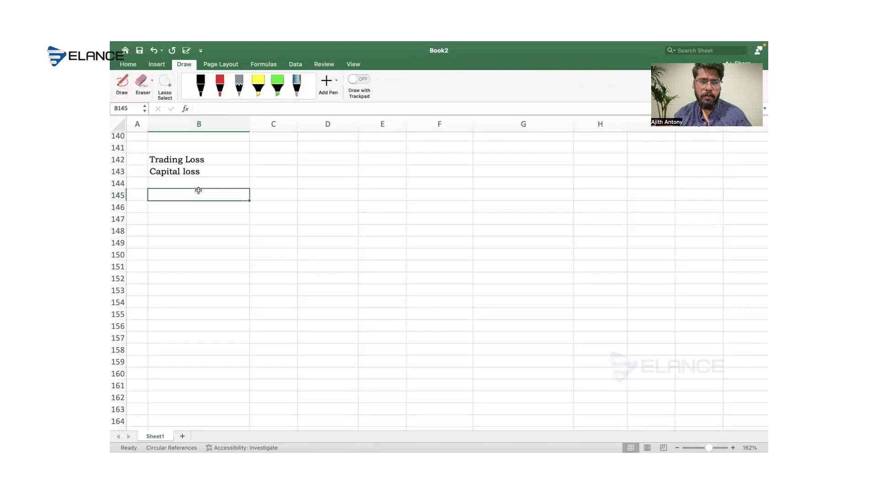
pyautogui.scroll(-3, 242, 244)
pyautogui.write('MAgnus')
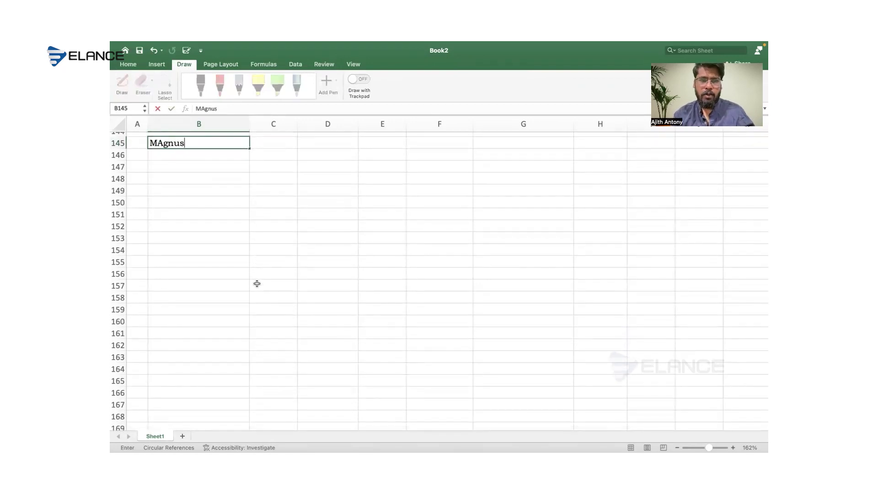
pyautogui.press('super+Return')
pyautogui.press('super+b')
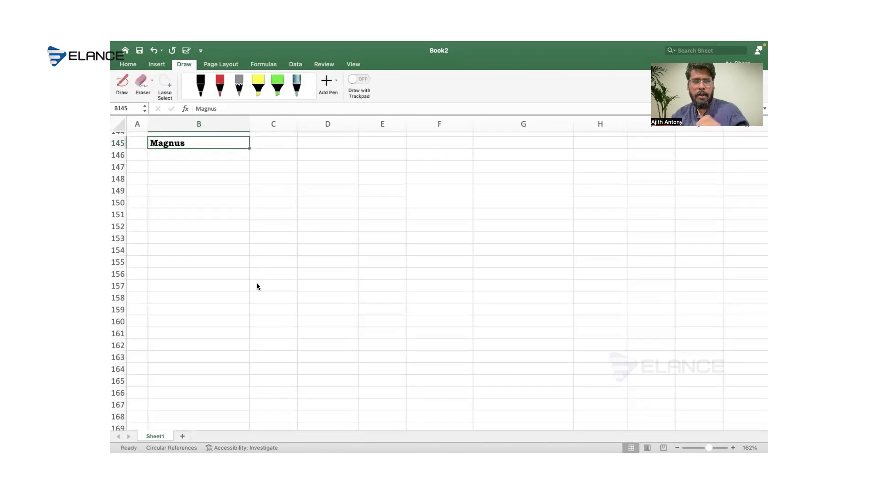
pyautogui.click(132, 66)
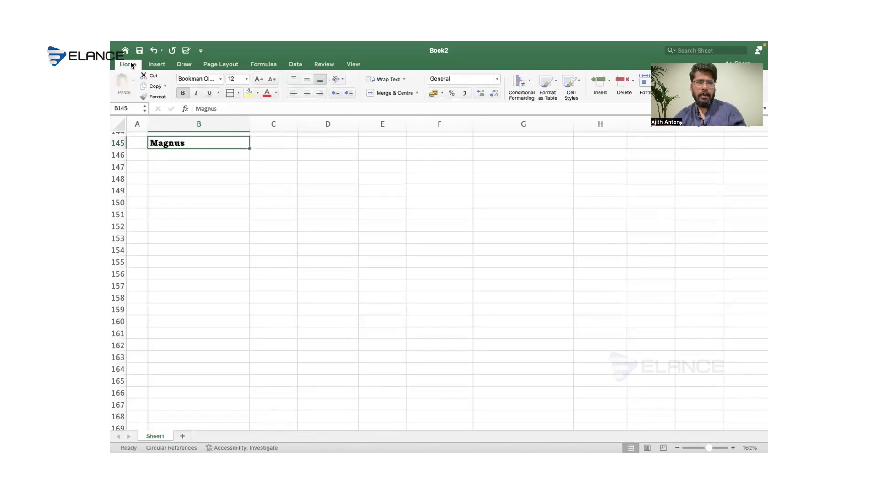
pyautogui.click(266, 94)
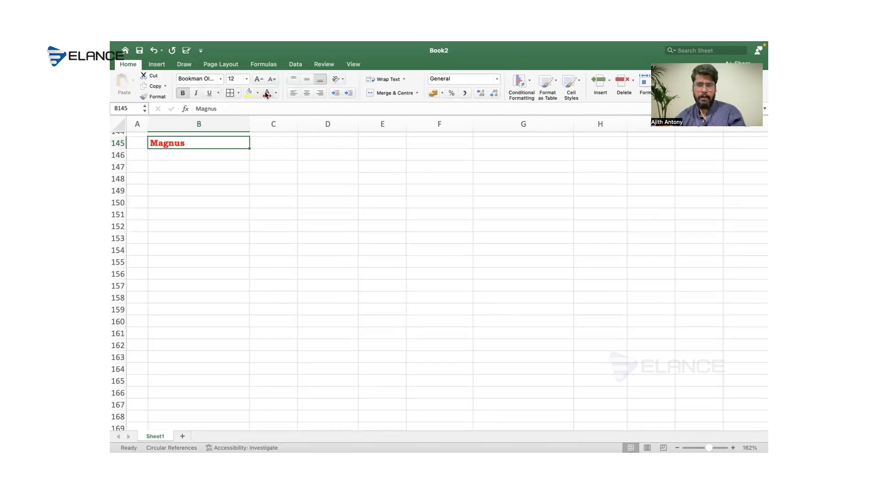
# Step: Add a Dividend row in B146 and enter the husband's dividend of 30,000 from the question document in C146
pyautogui.click(228, 156)
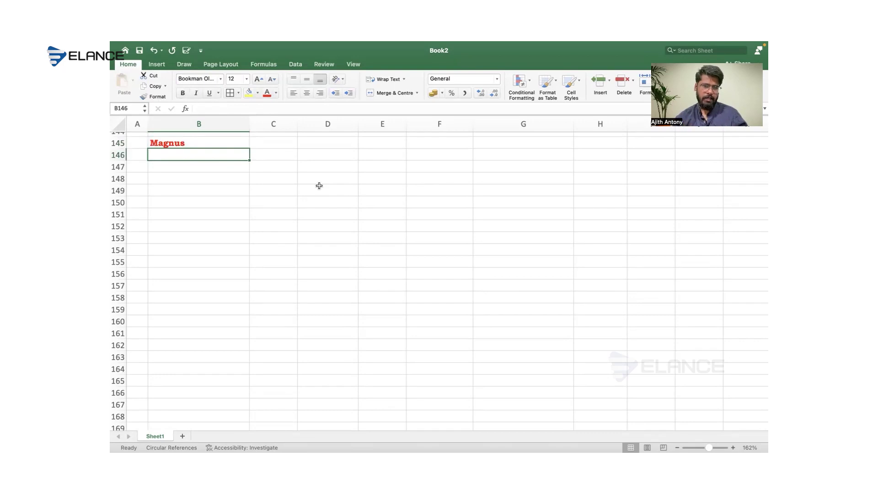
pyautogui.write('Dividend')
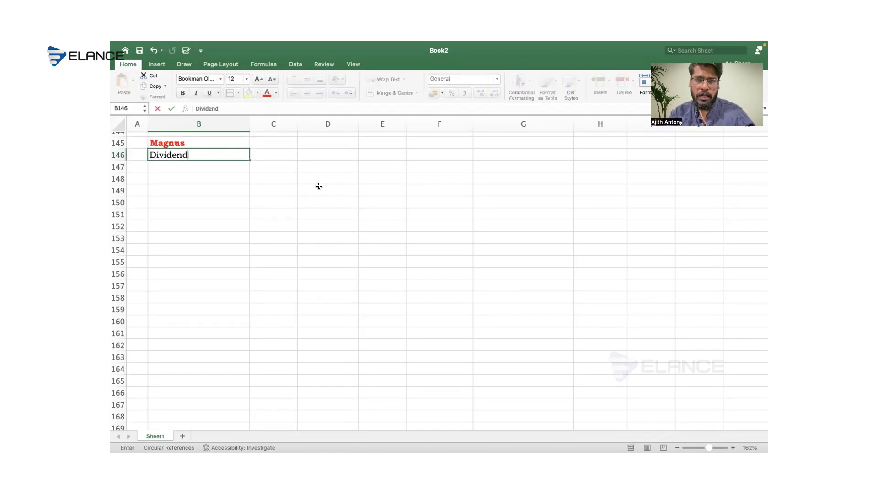
pyautogui.press('Tab')
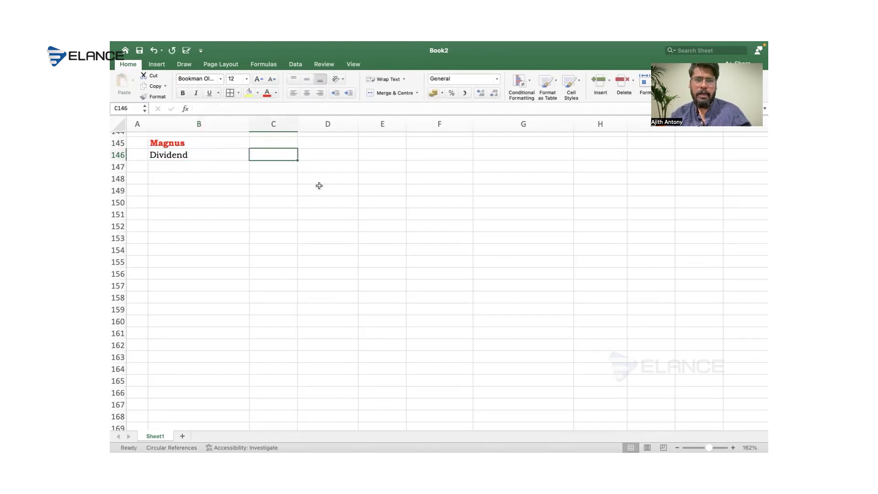
pyautogui.hotkey('ctrl', 'Left')
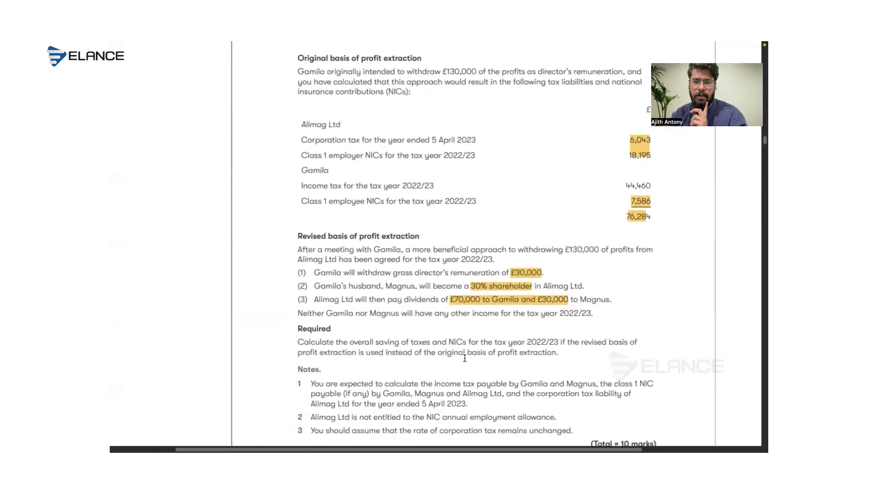
pyautogui.scroll(-1, 465, 358)
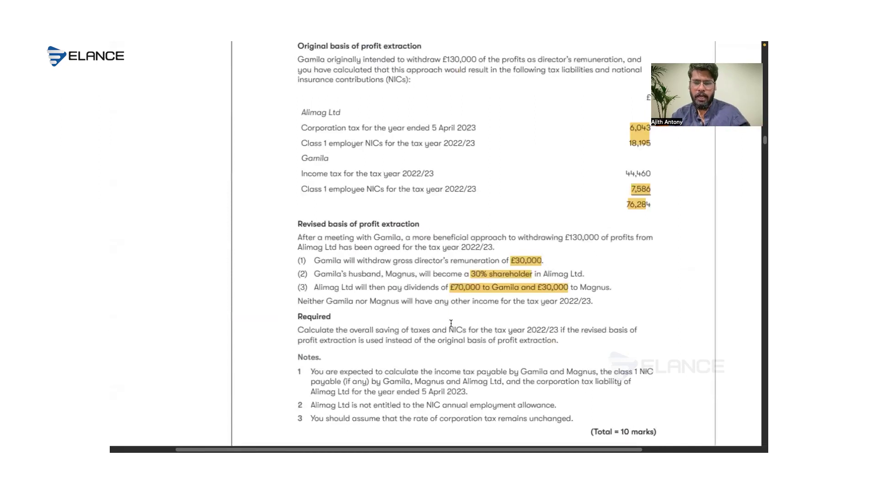
pyautogui.hotkey('ctrl', 'Right')
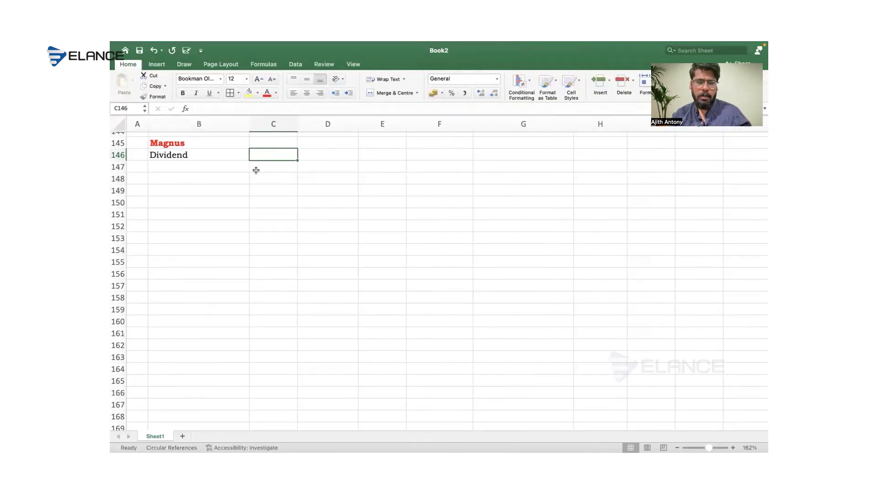
pyautogui.write('30,0000')
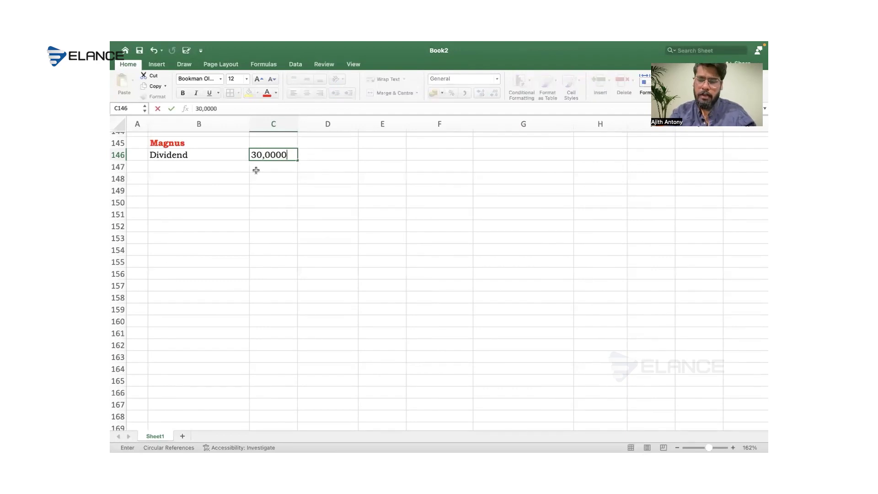
pyautogui.press('Return')
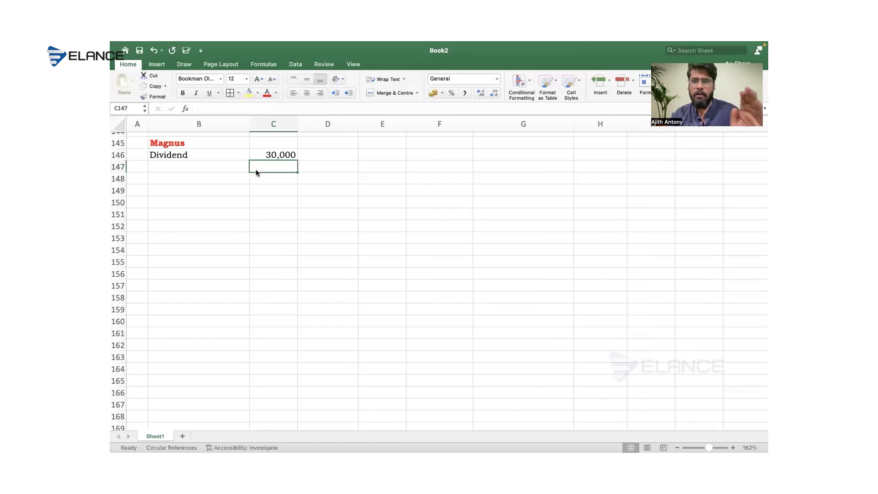
# Step: Add a PA row in B147 with -12,570 in C147
pyautogui.click(229, 167)
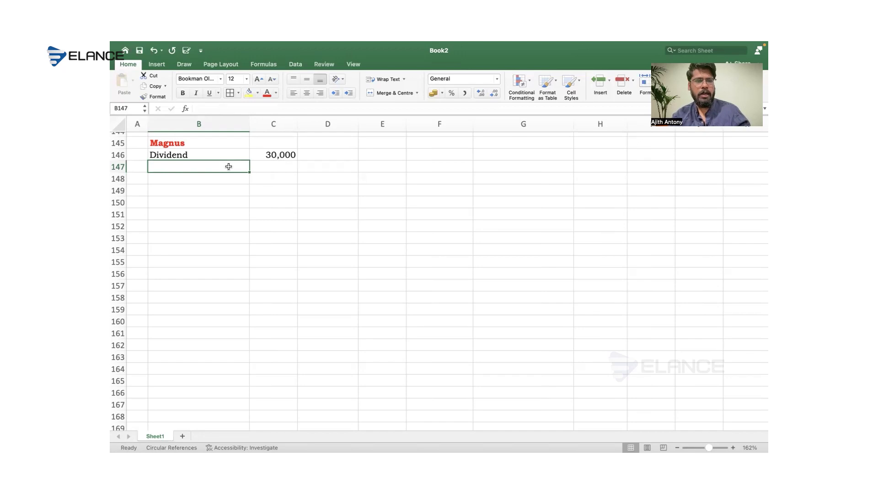
pyautogui.write('PA')
pyautogui.press('Tab')
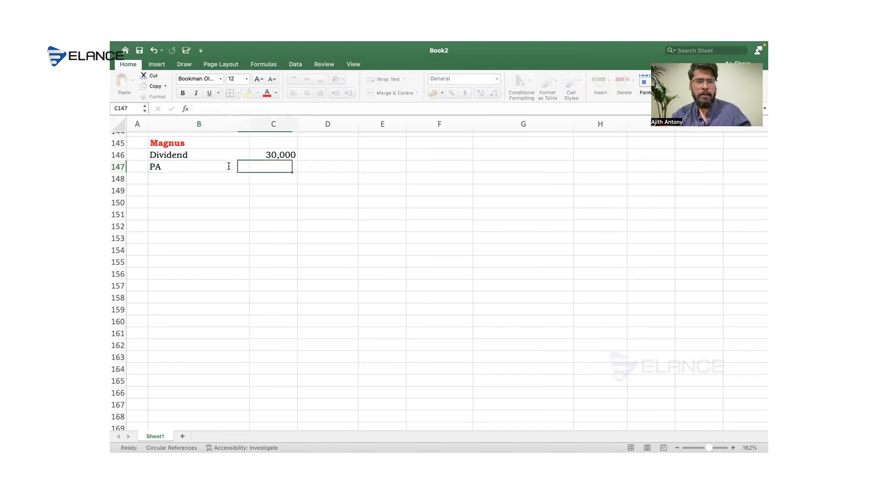
pyautogui.write('-12,570')
pyautogui.press('Return')
# Step: Sum C146:C147 into C148, label the row Taxable income in B148, and make both cells bold
pyautogui.hotkey('shift', 'Up')
pyautogui.hotkey('shift', 'Up')
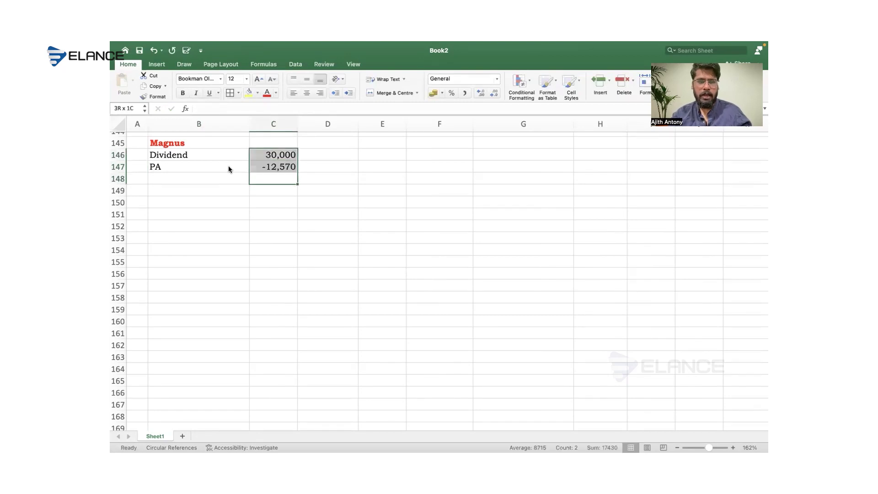
pyautogui.press('super+shift+t')
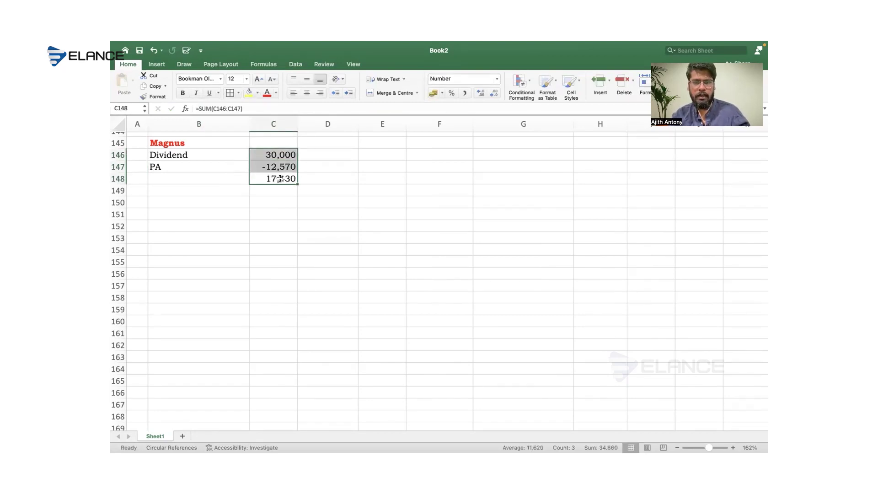
pyautogui.click(280, 178)
pyautogui.press('super+b')
pyautogui.click(245, 177)
pyautogui.write('Taxable in')
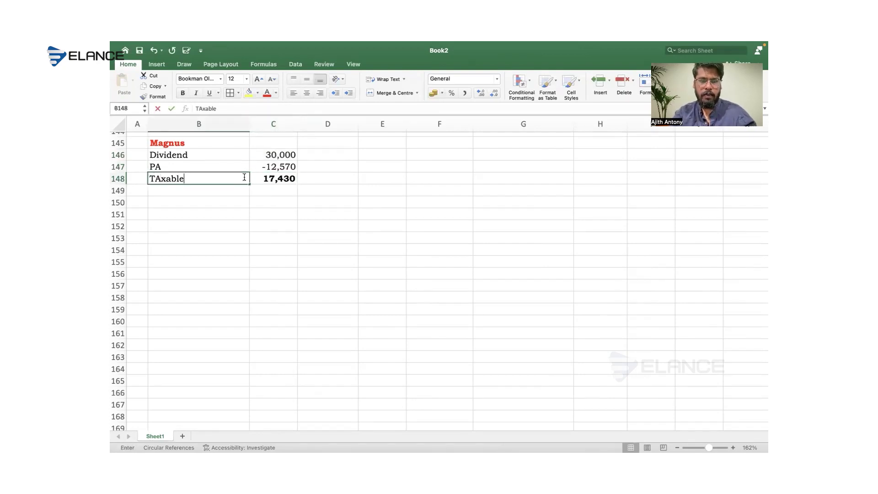
pyautogui.write('come')
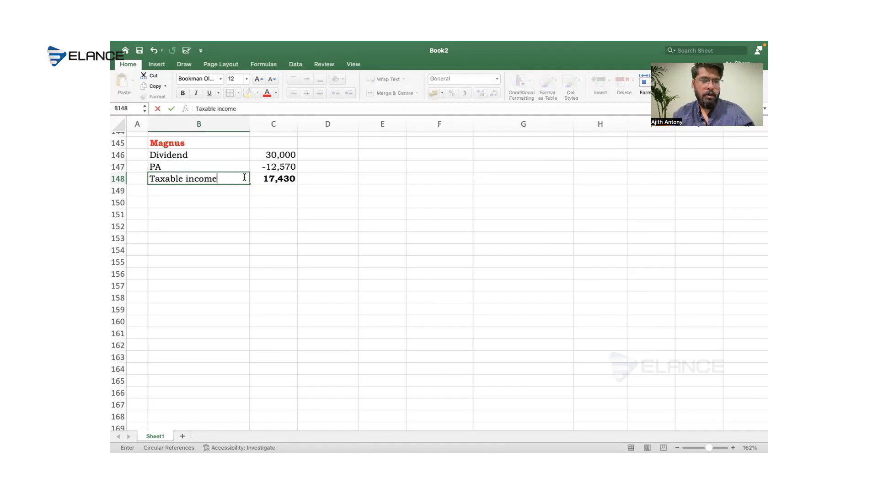
pyautogui.hotkey('shift', 'Right')
pyautogui.press('super+b')
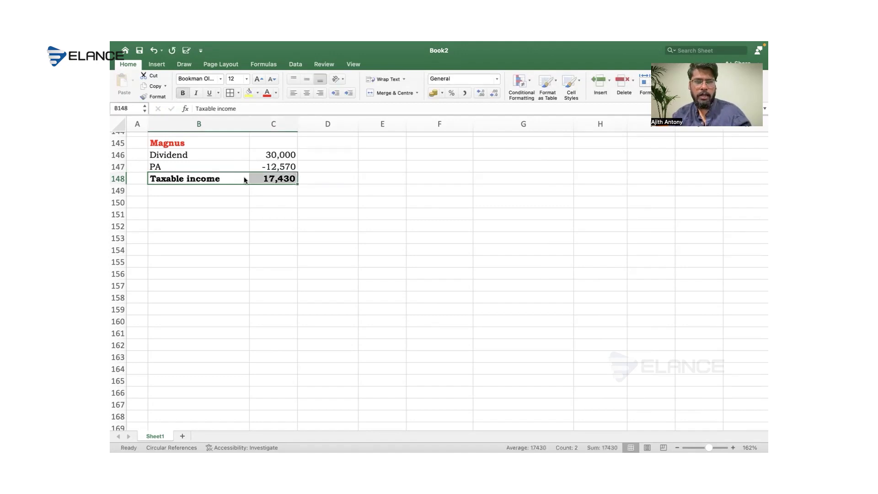
# Step: Enter the working 2000*0% in B150 with its result 0 in C150
pyautogui.click(275, 212)
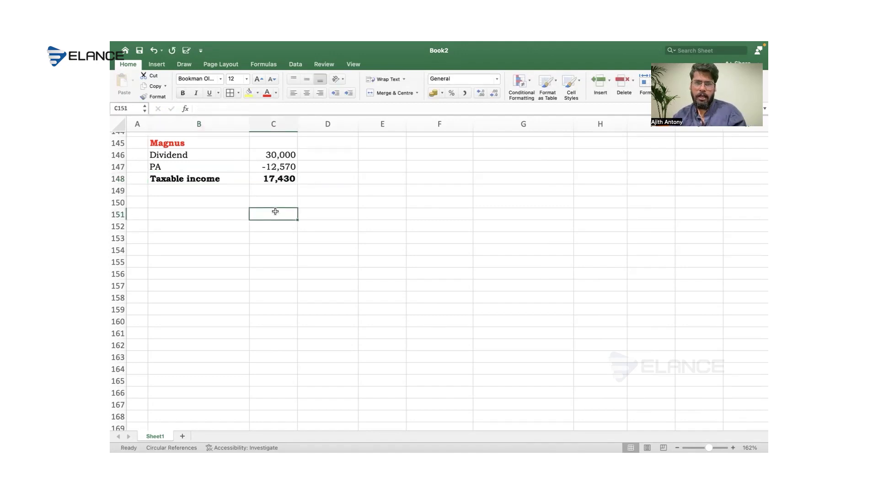
pyautogui.click(230, 202)
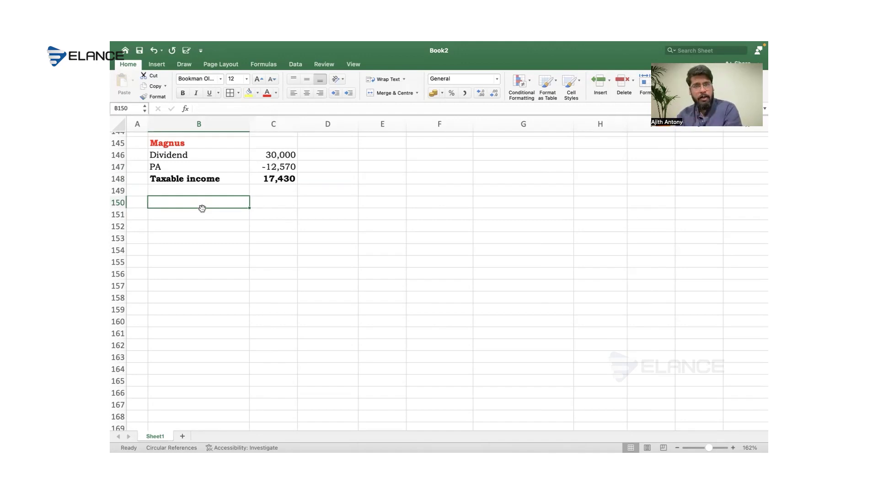
pyautogui.write('2000')
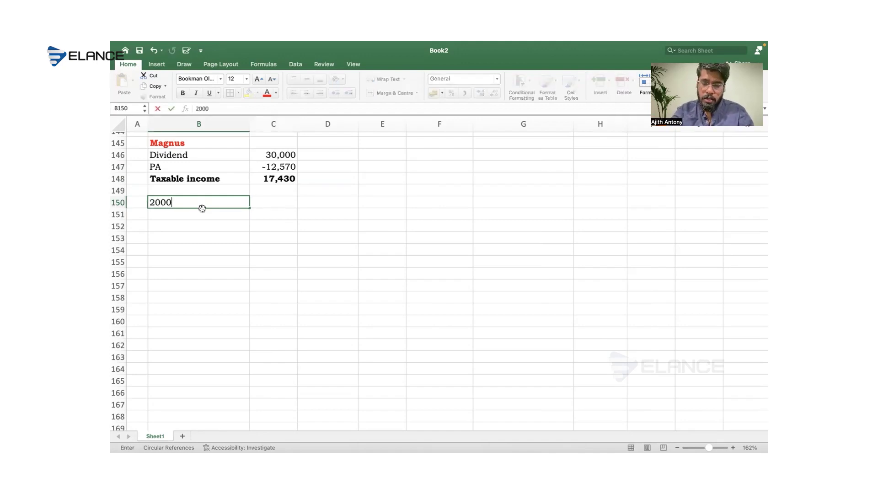
pyautogui.write('*0%')
pyautogui.press('Tab')
pyautogui.press('Down')
# Step: Write the working (17430-2000)*8.75% as text in B151
pyautogui.click(203, 212)
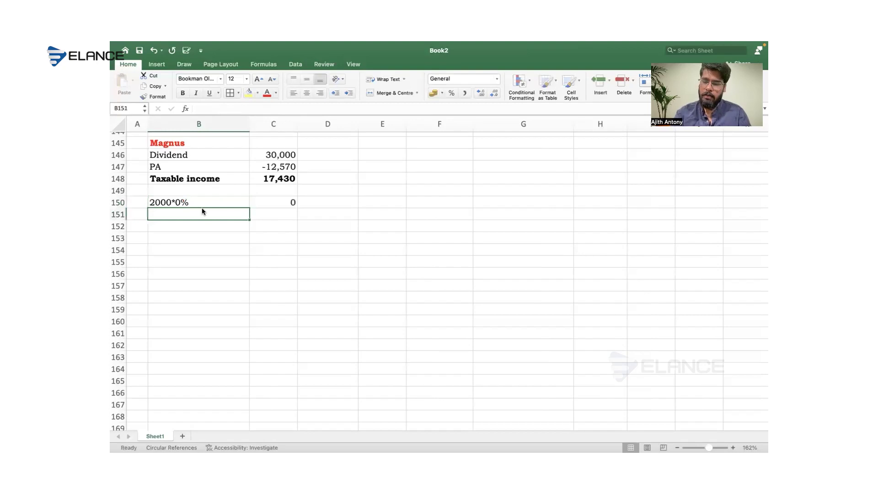
pyautogui.write('(')
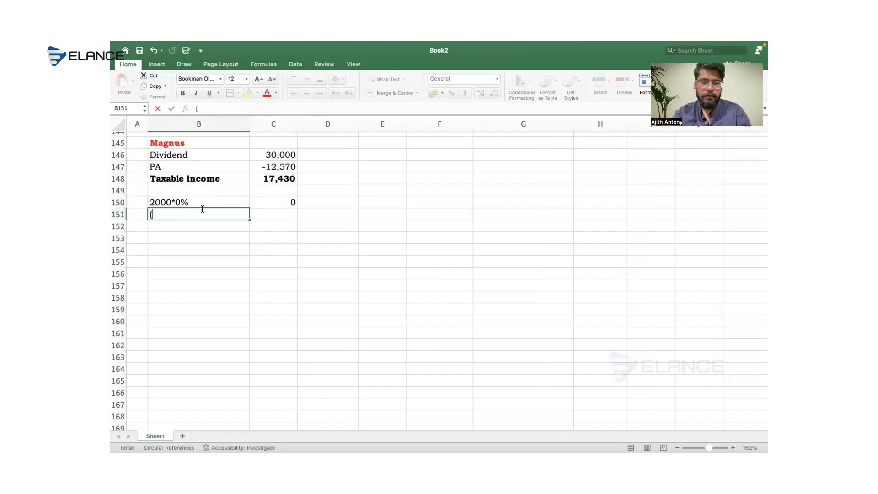
pyautogui.write('17430')
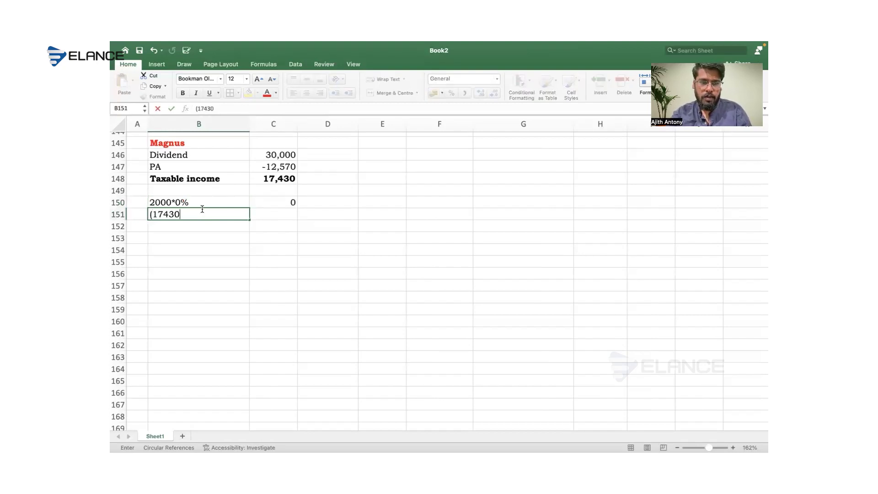
pyautogui.write('-')
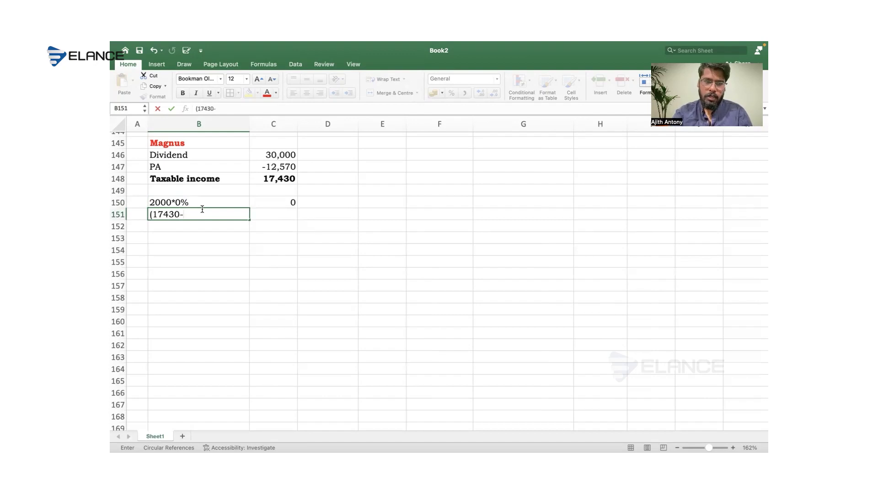
pyautogui.write('2000)*8.75%')
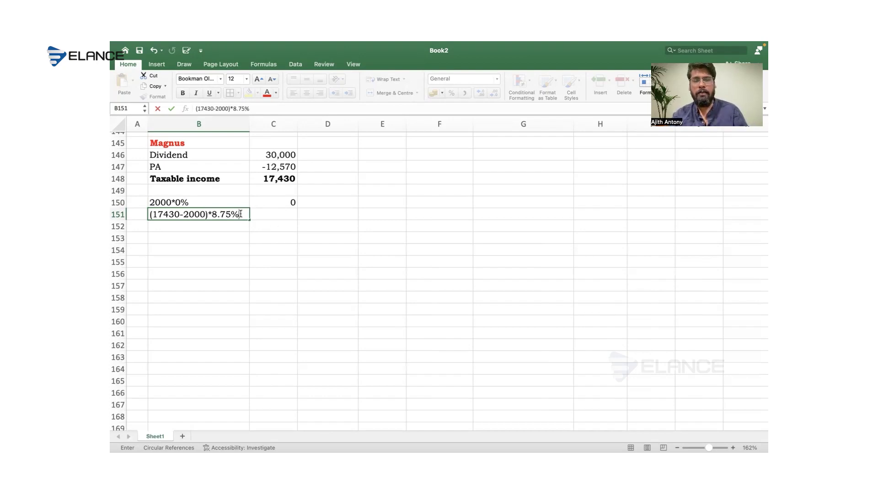
# Step: Complete the working text in B151 and calculate it in C151 with the formula =(17430-2000)*8.75%
pyautogui.moveTo(241, 214); pyautogui.dragTo(137, 214)
pyautogui.press('super+c')
pyautogui.press('Return')
pyautogui.press('Right')
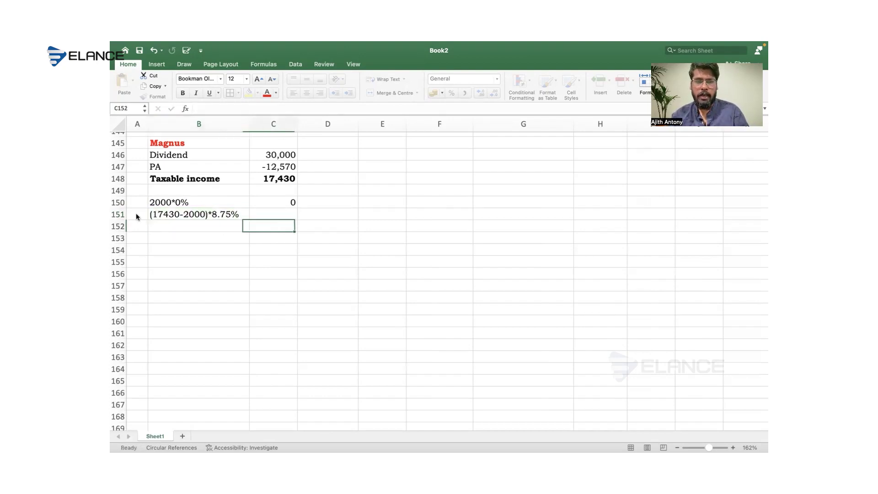
pyautogui.press('Up')
pyautogui.write('=')
pyautogui.press('super+v')
pyautogui.press('Return')
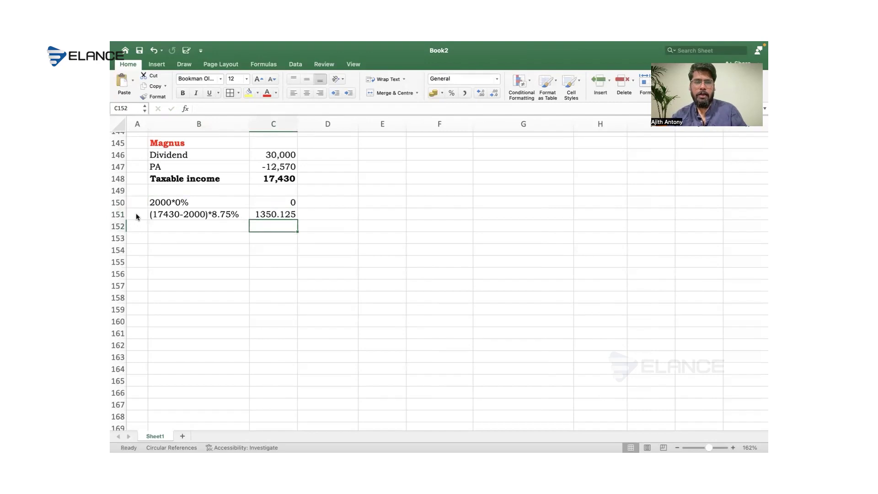
# Step: Replace the formula in C151 with the rounded value 1350 and make it bold
pyautogui.click(278, 213)
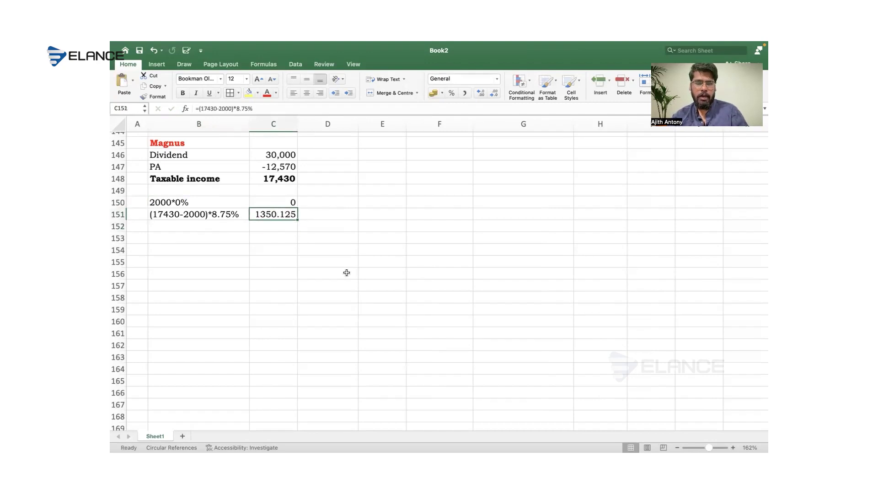
pyautogui.write('1350')
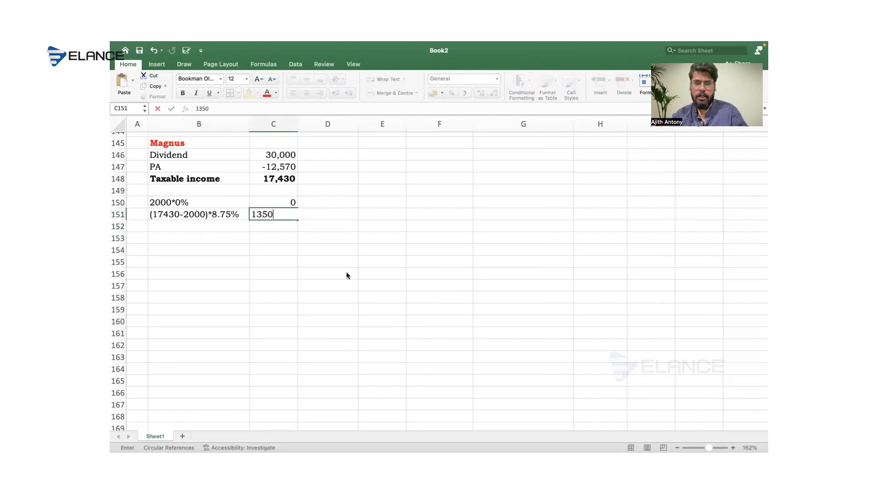
pyautogui.press('Return')
pyautogui.press('Up')
pyautogui.press('super+b')
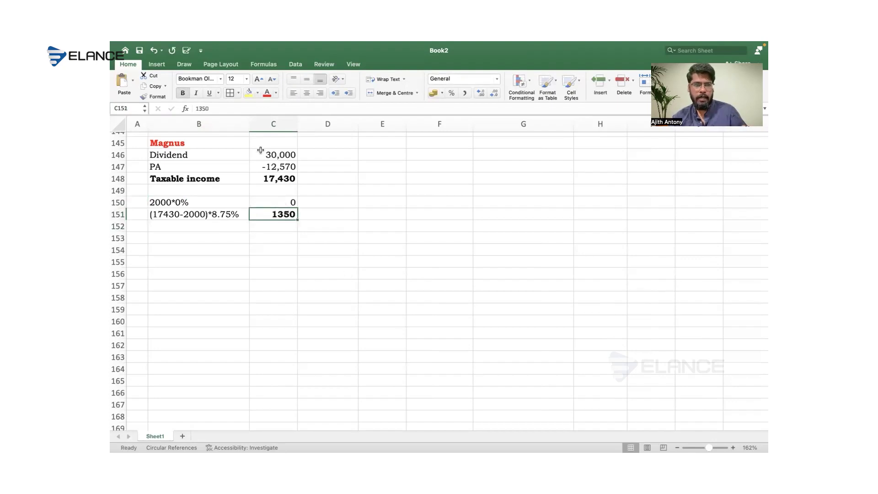
# Step: Widen column B slightly and highlight the tax figure in C151 with yellow fill and red text
pyautogui.moveTo(250, 124); pyautogui.dragTo(266, 123)
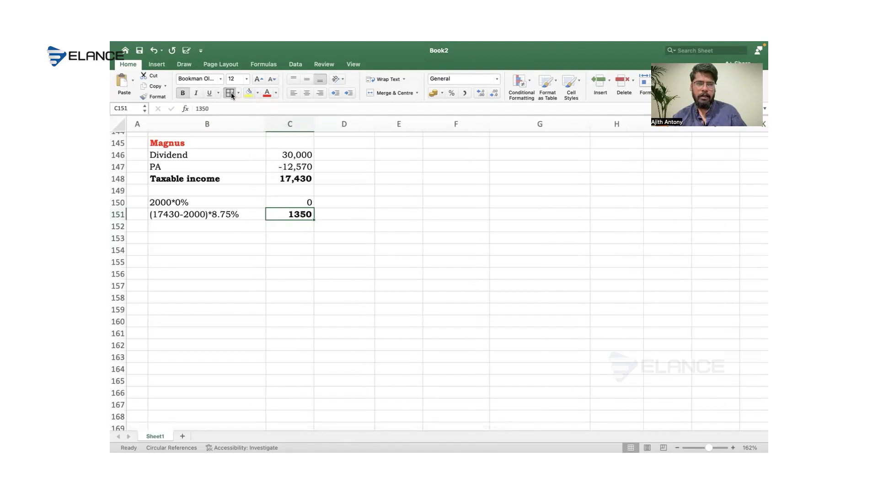
pyautogui.click(249, 93)
pyautogui.click(267, 93)
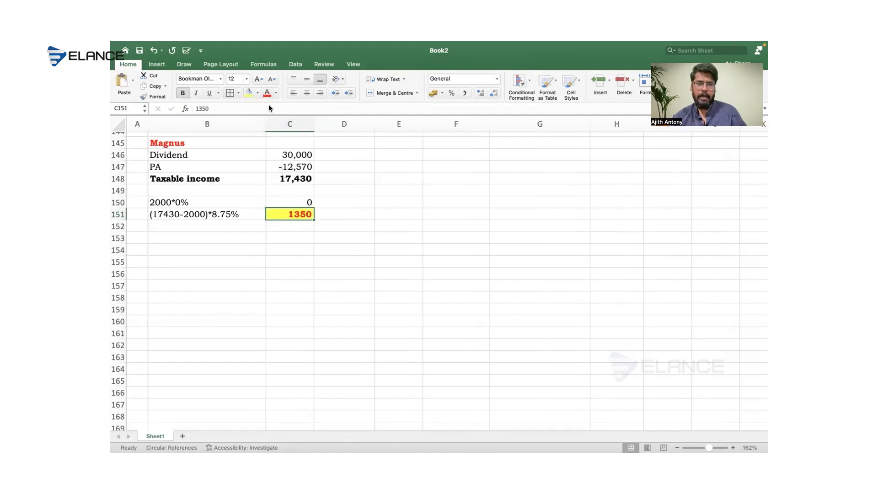
pyautogui.click(293, 294)
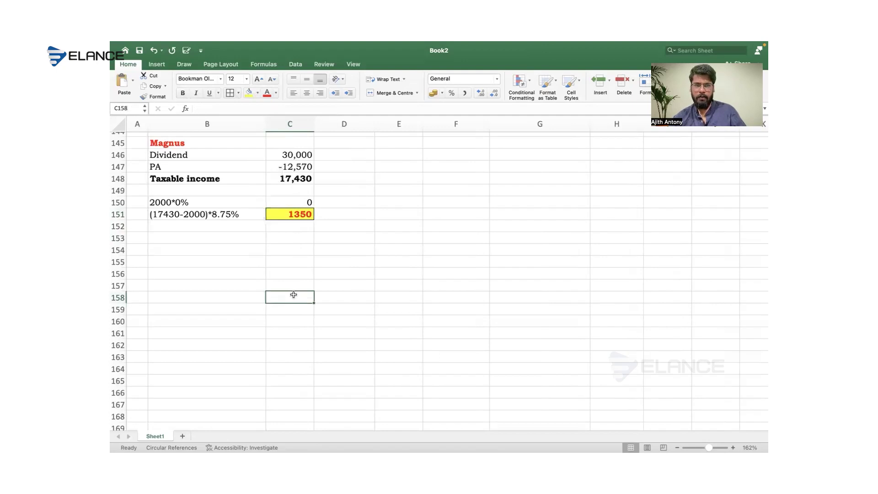
# Step: Enter the wife's first name as a section heading in B153, formatted bold and red
pyautogui.click(237, 239)
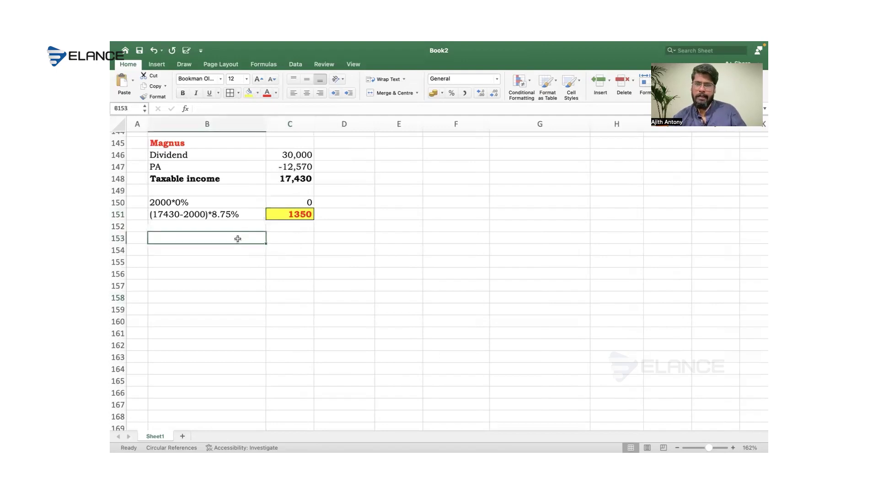
pyautogui.write('Gamila')
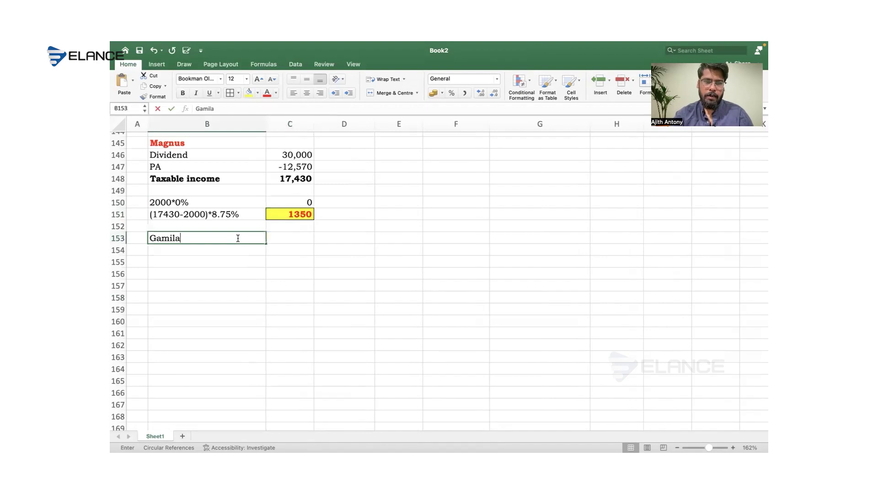
pyautogui.press('Return')
pyautogui.press('Up')
pyautogui.press('super+b')
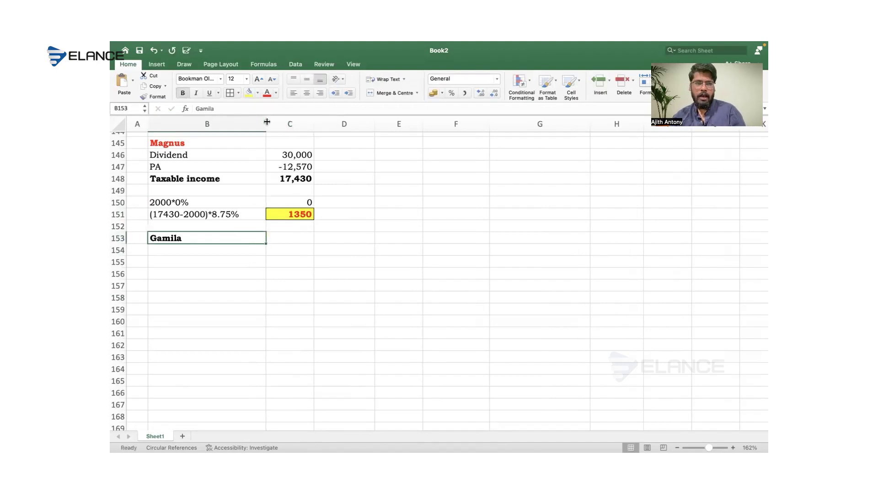
pyautogui.click(267, 94)
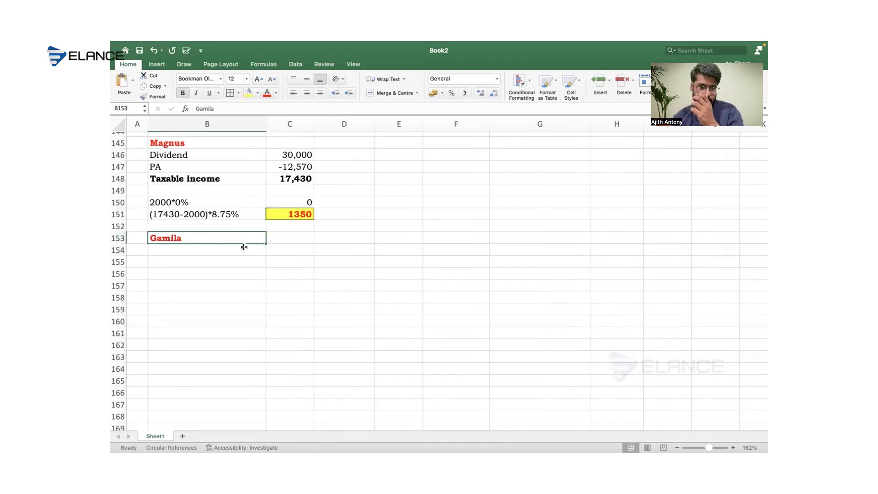
# Step: Check the revised profit extraction figures in the question document, and add a Remunaration row in B154 with 30,000 in C154
pyautogui.press('super+Tab')
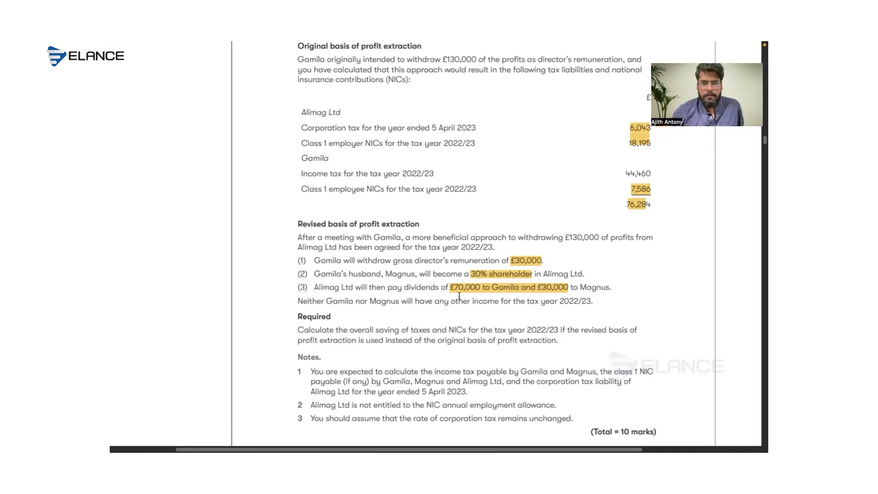
pyautogui.hotkey('ctrl', 'Right')
pyautogui.click(244, 250)
pyautogui.write('Div')
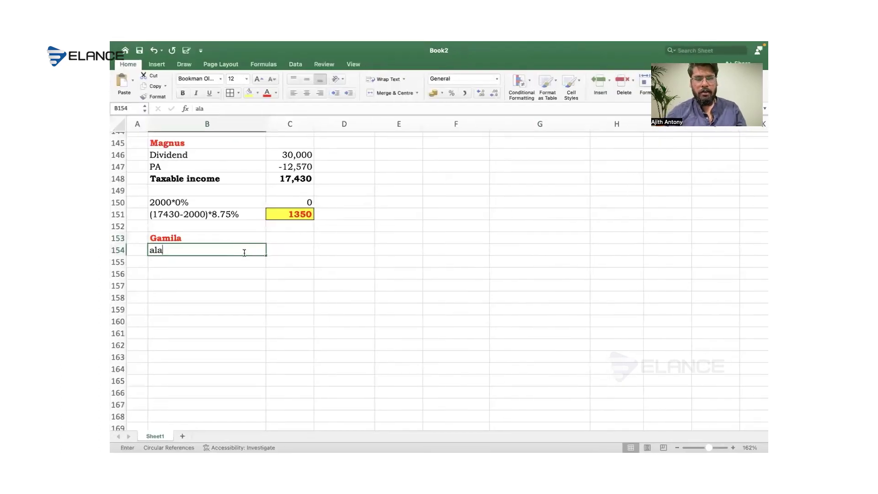
pyautogui.press('BackSpace')
pyautogui.press('BackSpace')
pyautogui.press('BackSpace')
pyautogui.write('Re')
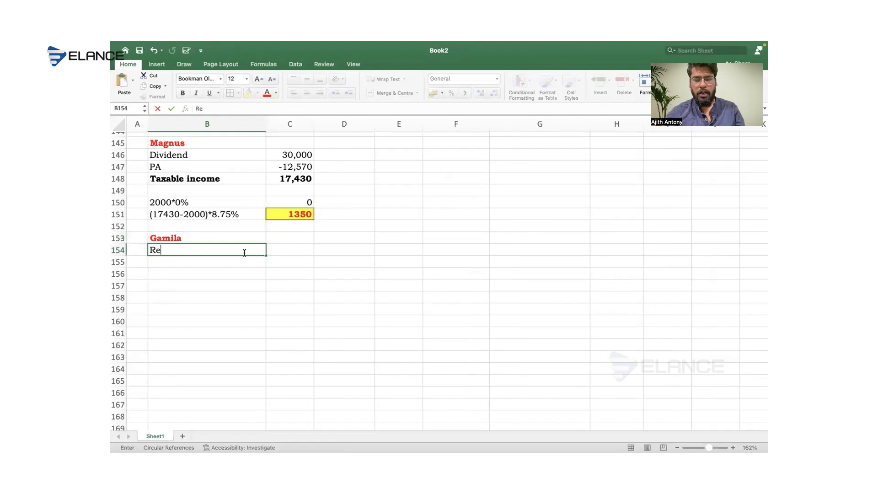
pyautogui.write('munaration')
pyautogui.press('Tab')
pyautogui.write('30,000')
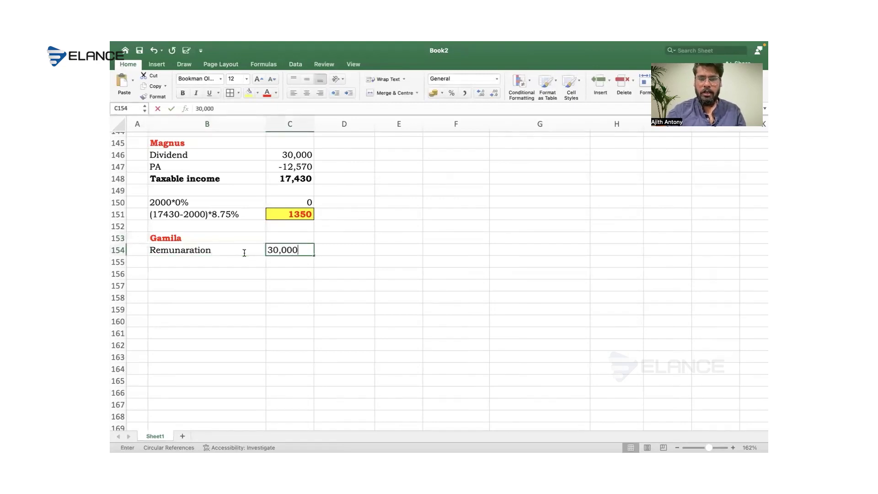
# Step: Add a Dividend income row in B155 with 70,000 in the separate dividend column, cell D155
pyautogui.press('Return')
pyautogui.press('Left')
pyautogui.write('Di')
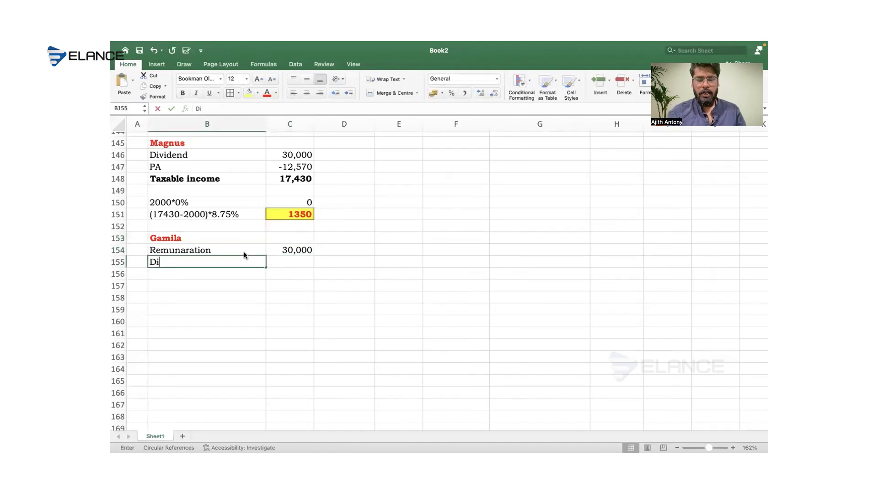
pyautogui.write('vidend income')
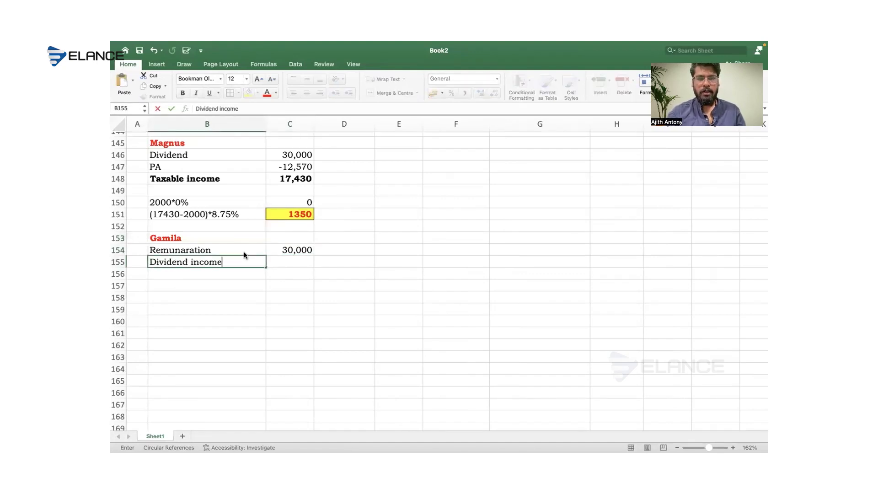
pyautogui.press('Tab')
pyautogui.press('Tab')
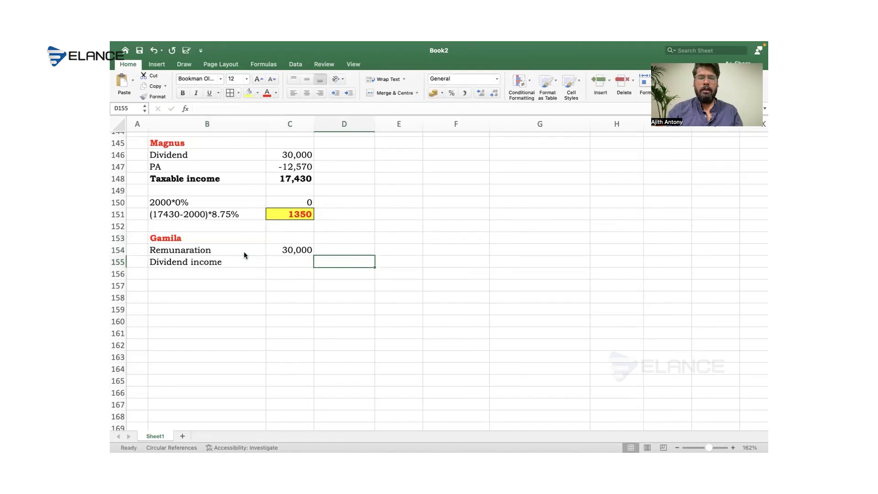
pyautogui.write('70,000')
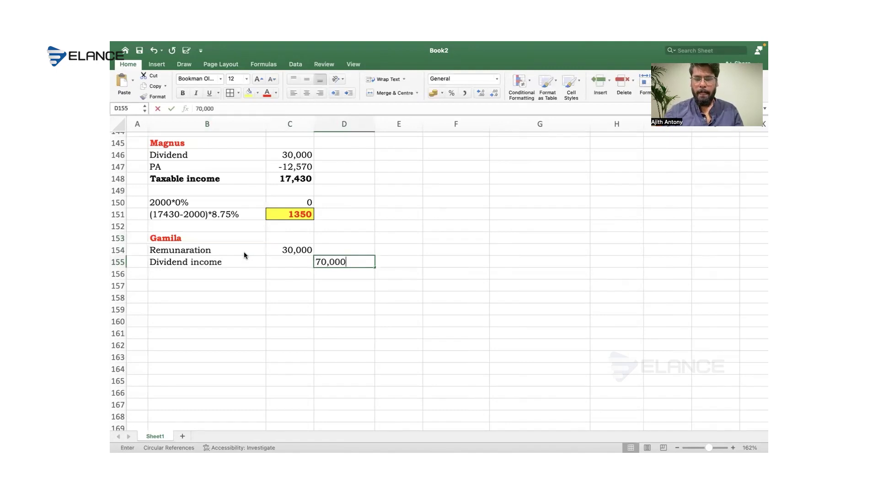
pyautogui.press('Return')
# Step: Sum both income columns into C156 and D156, label the row TOTAL INCOME in B156, and make it bold
pyautogui.moveTo(281, 249); pyautogui.dragTo(330, 271)
pyautogui.press('super+shift+t')
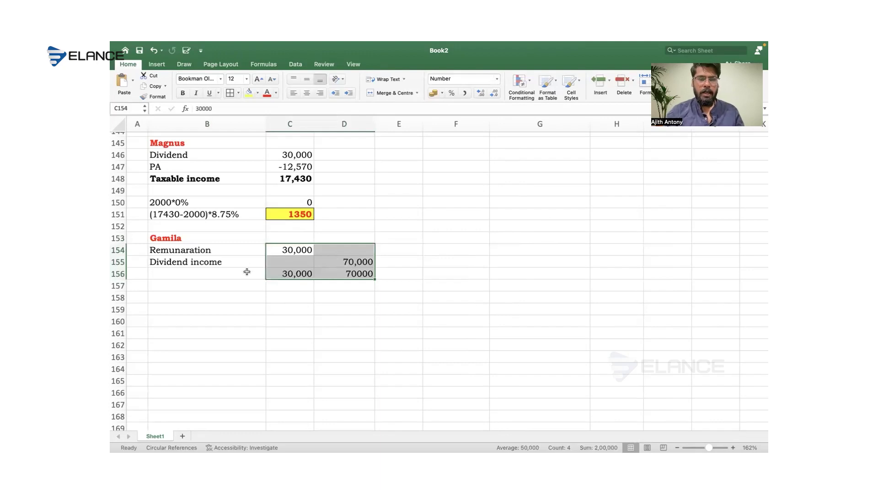
pyautogui.click(246, 272)
pyautogui.write('TOTAL INCOMR')
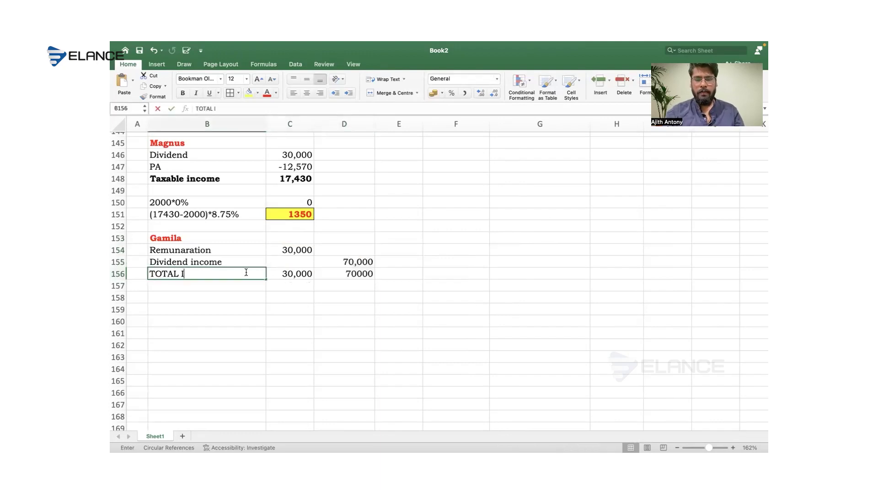
pyautogui.press('BackSpace')
pyautogui.write('E')
pyautogui.hotkey('shift', 'Right')
pyautogui.hotkey('shift', 'Right')
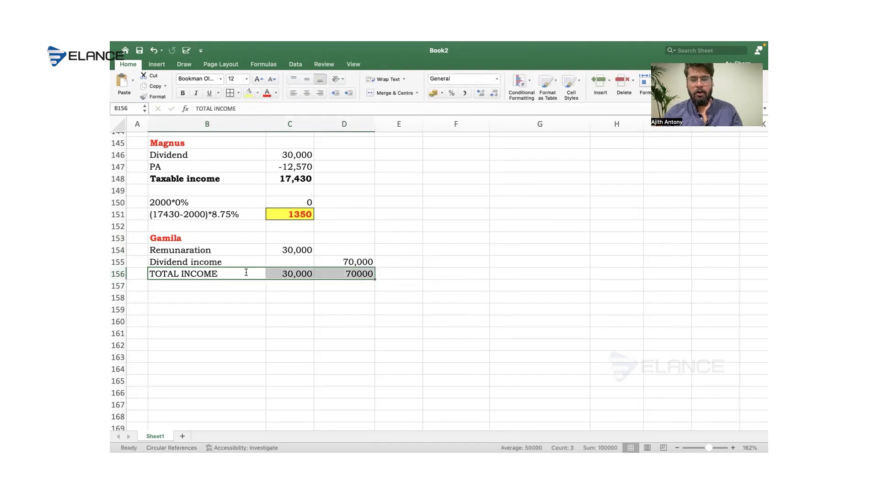
pyautogui.hotkey('ctrl', 'b')
# Step: Add a PA row in B157 with -12,570 in C157
pyautogui.press('Down')
pyautogui.write('PA')
pyautogui.press('Tab')
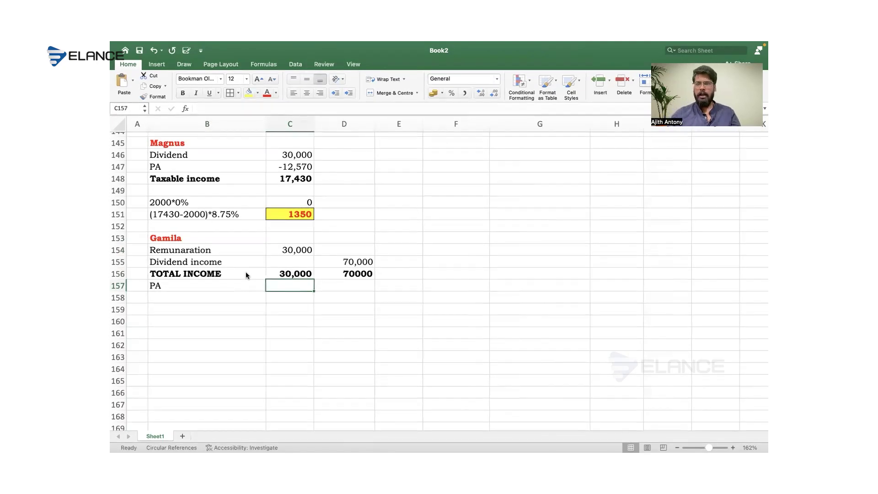
pyautogui.write('-')
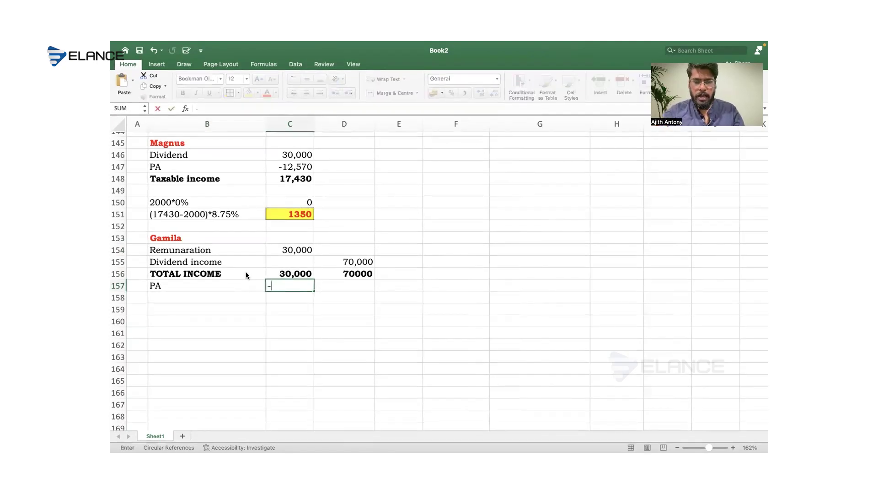
pyautogui.write('12')
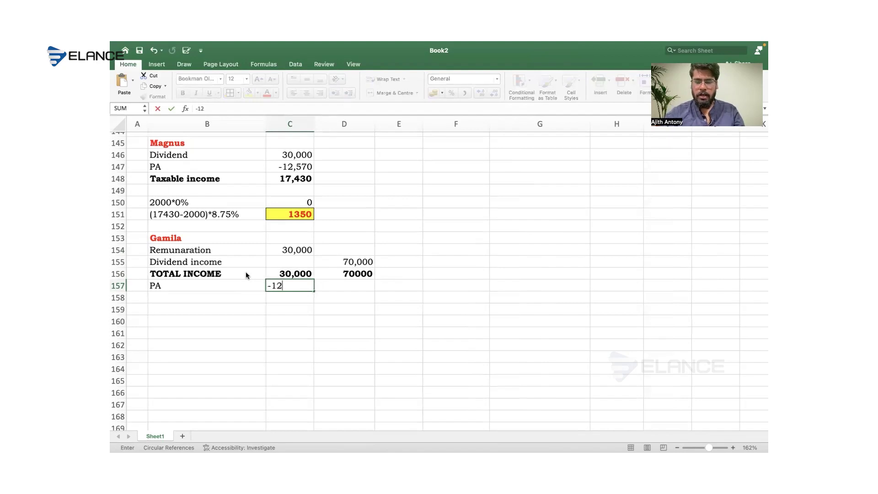
pyautogui.write(',570')
pyautogui.press('Return')
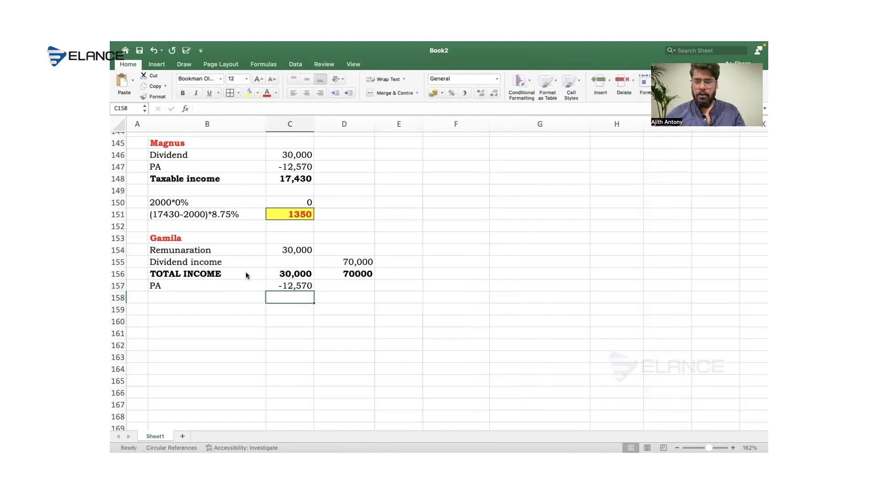
# Step: Sum C156:C157 into C158 and label the row TAXABLE INCOME in B158
pyautogui.hotkey('shift', 'Up')
pyautogui.hotkey('shift', 'Up')
pyautogui.press('super+shift+t')
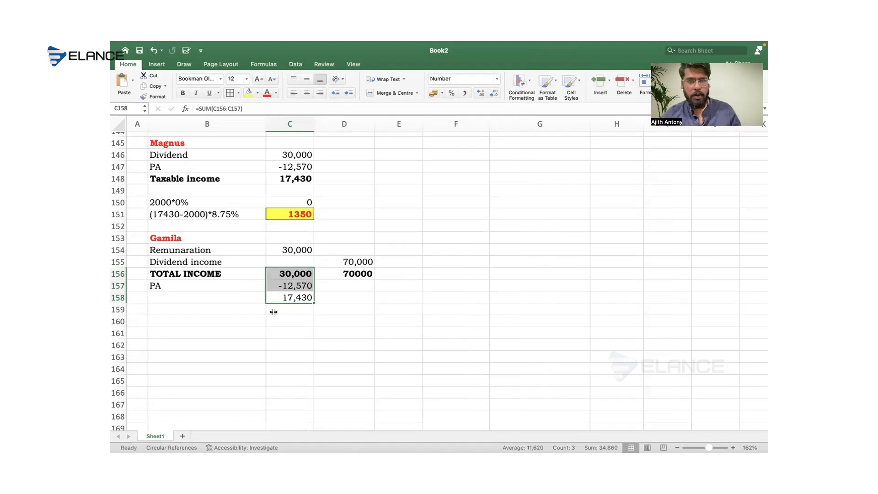
pyautogui.click(256, 296)
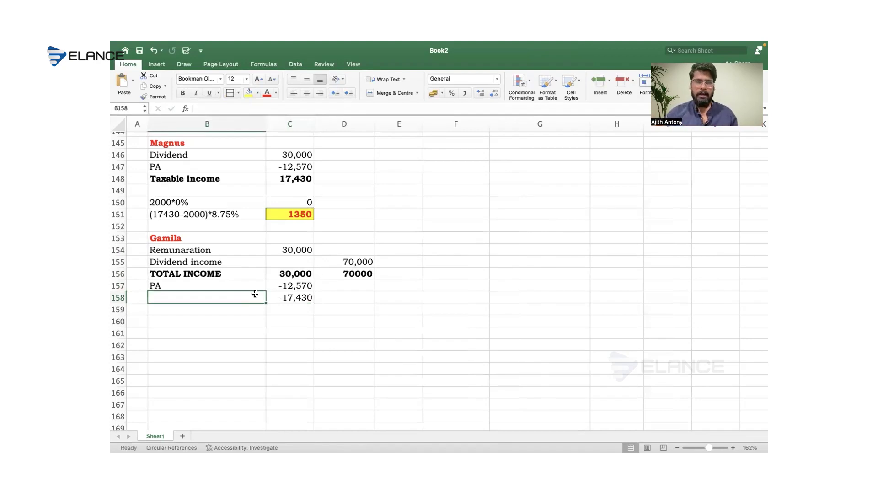
pyautogui.write('TA')
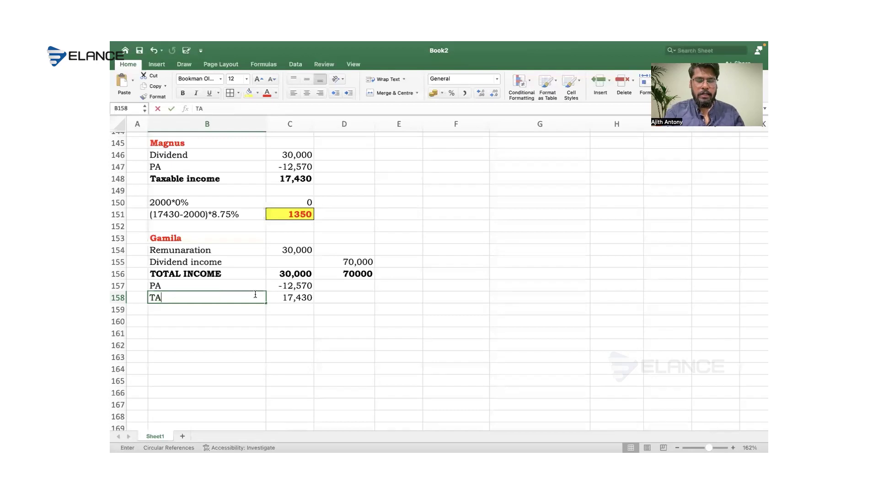
pyautogui.write('XABLE INCME')
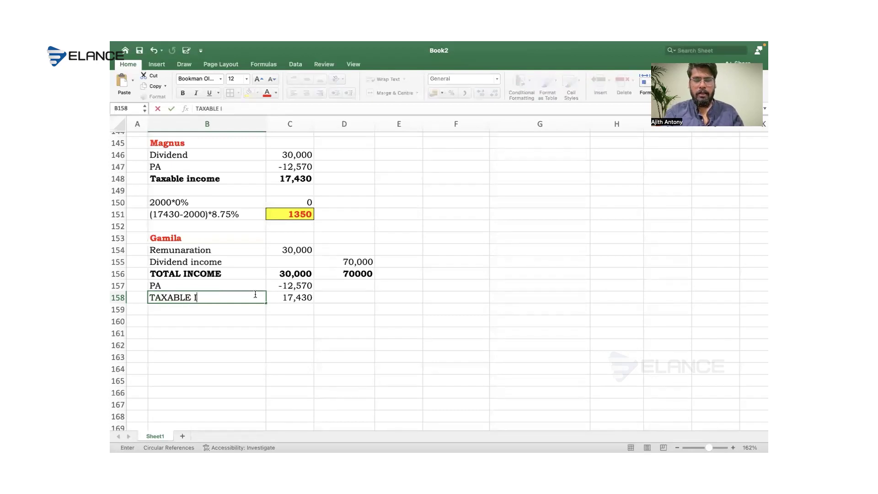
pyautogui.press('BackSpace')
pyautogui.press('BackSpace')
pyautogui.write('OME')
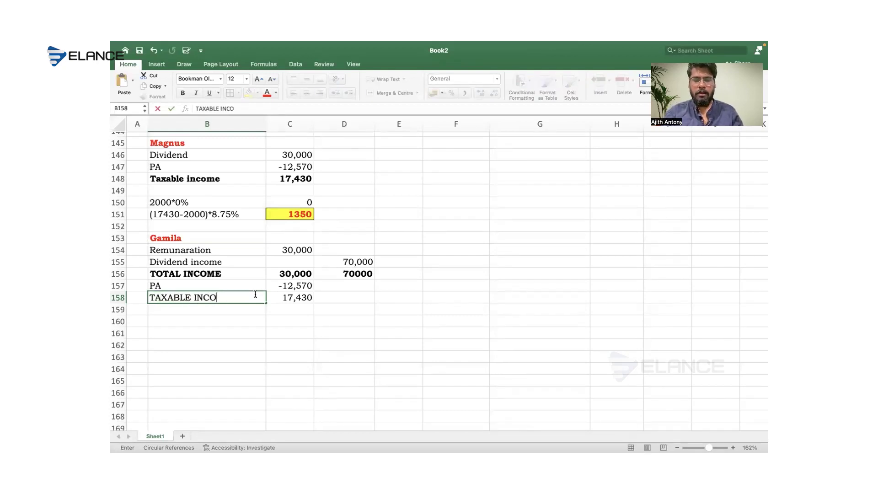
# Step: Carry the dividend total from D156 into D158 with a cell reference, and make B158:D158 bold
pyautogui.press('Tab')
pyautogui.press('Tab')
pyautogui.write('=')
pyautogui.press('Up')
pyautogui.press('Up')
pyautogui.press('Return')
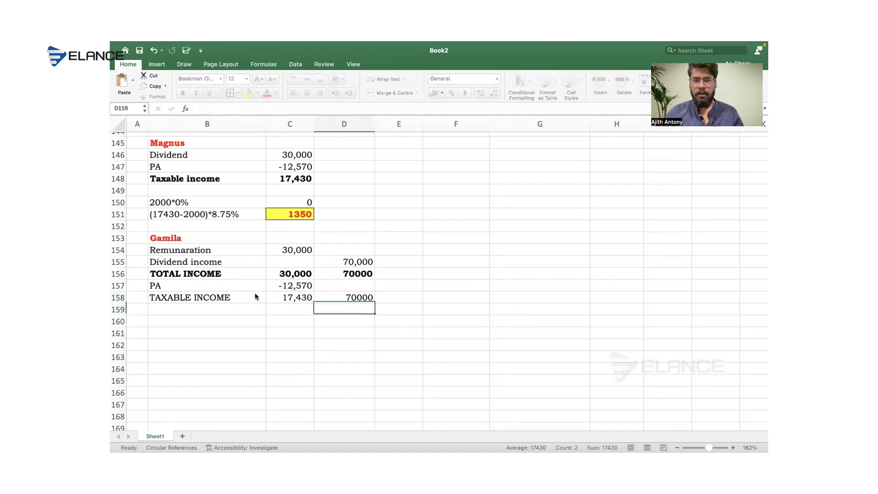
pyautogui.moveTo(246, 300); pyautogui.dragTo(344, 300)
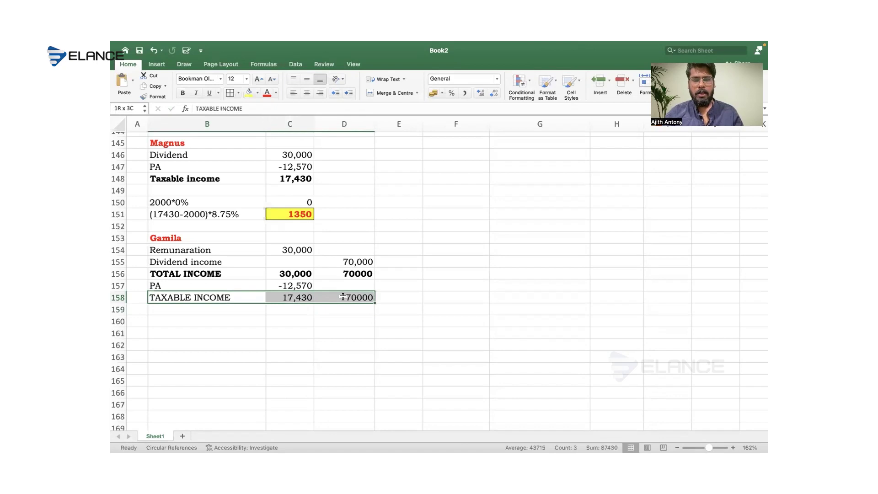
pyautogui.press('super+b')
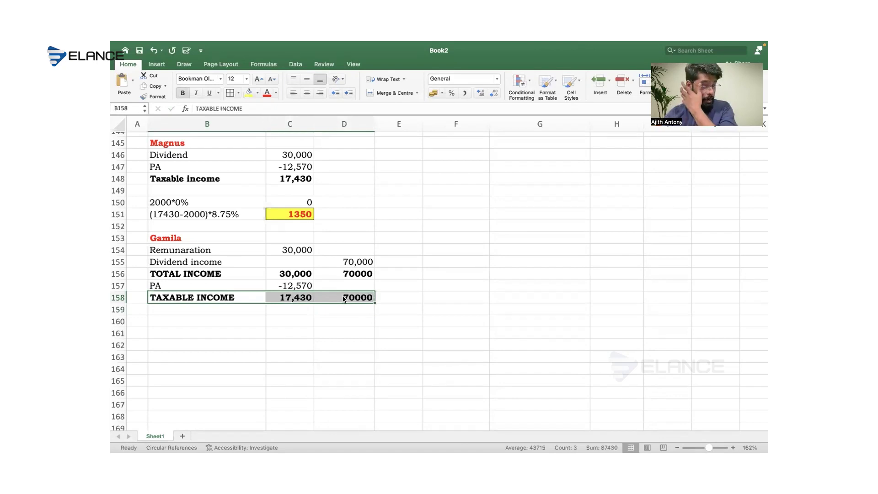
# Step: Enter the heading Income tax liability in B160, below the taxable income row
pyautogui.scroll(-2, 263, 267)
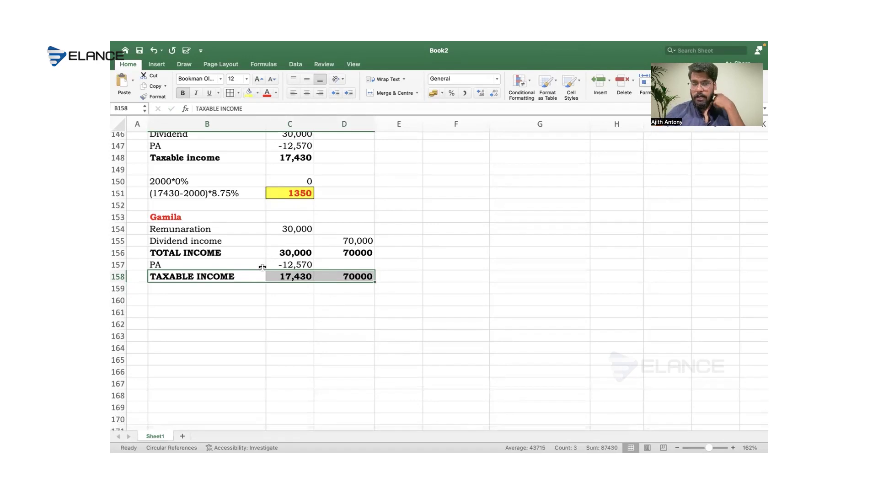
pyautogui.click(223, 303)
pyautogui.write('Incom')
pyautogui.press('BackSpace')
pyautogui.press('BackSpace')
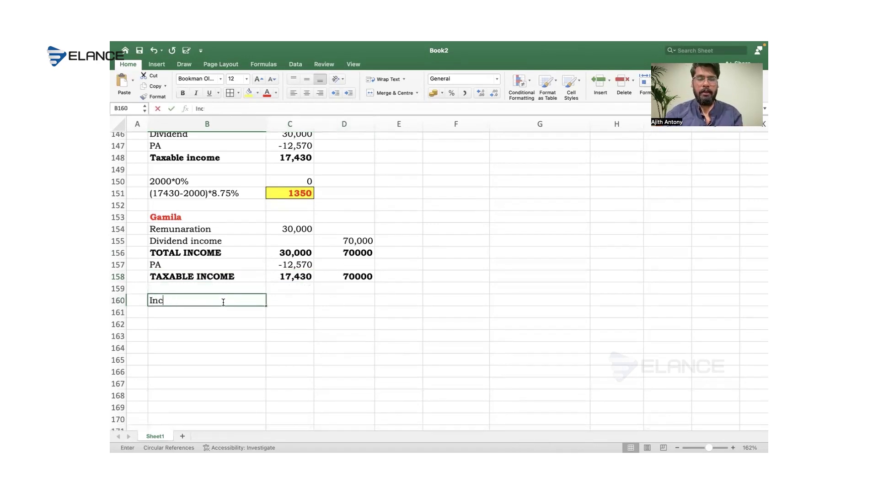
pyautogui.write('ome tax')
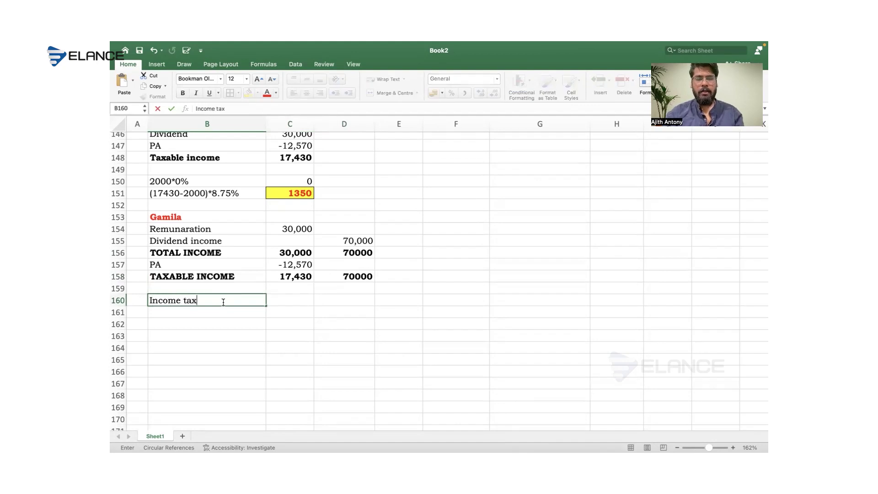
pyautogui.write(' liability')
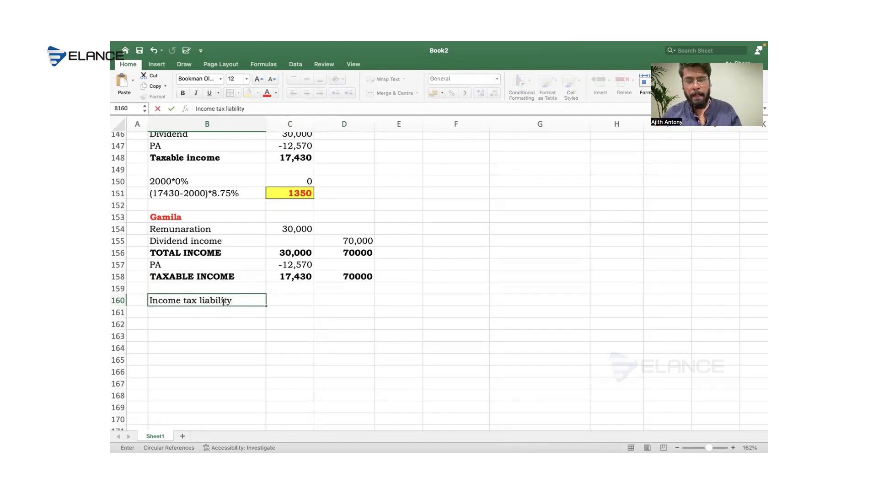
pyautogui.press('Return')
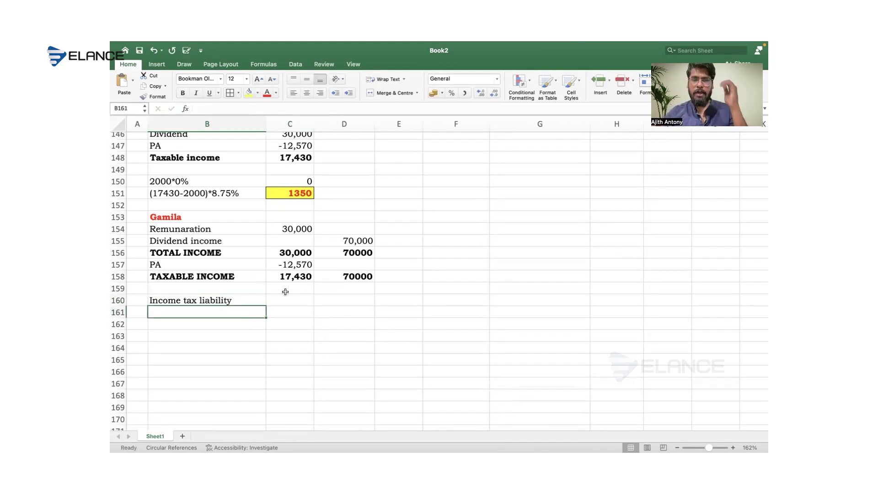
# Step: Enter the working 17430*20% as text in B161 and make the Income tax liability heading in B160 bold
pyautogui.click(293, 277)
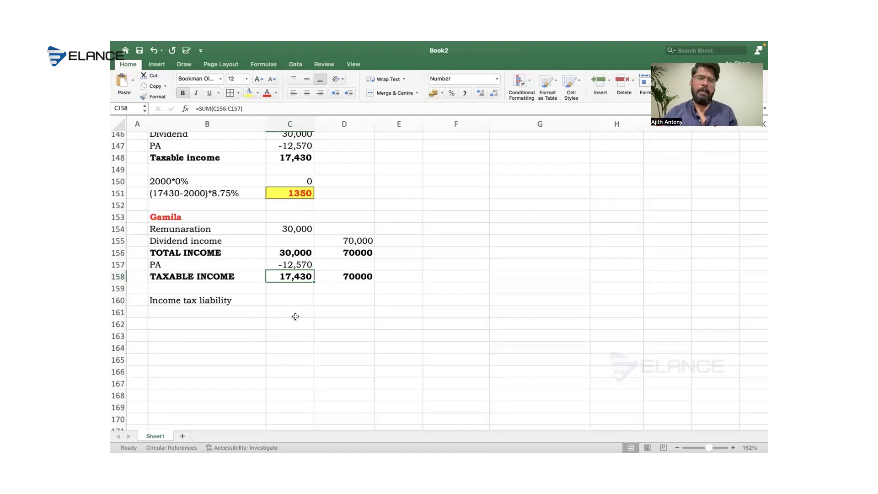
pyautogui.click(240, 315)
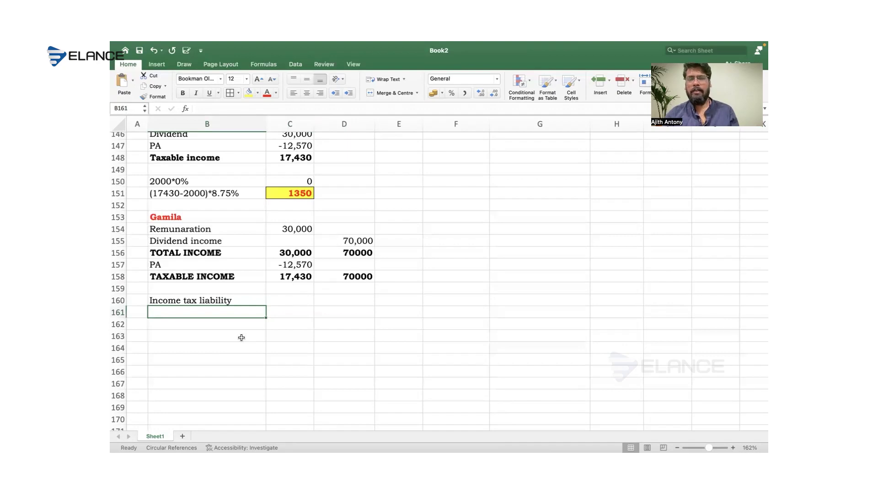
pyautogui.write('17')
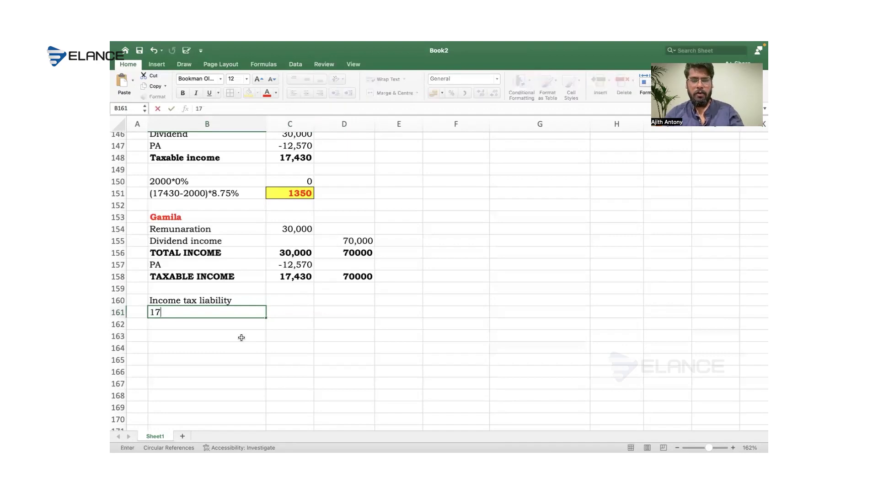
pyautogui.write('430')
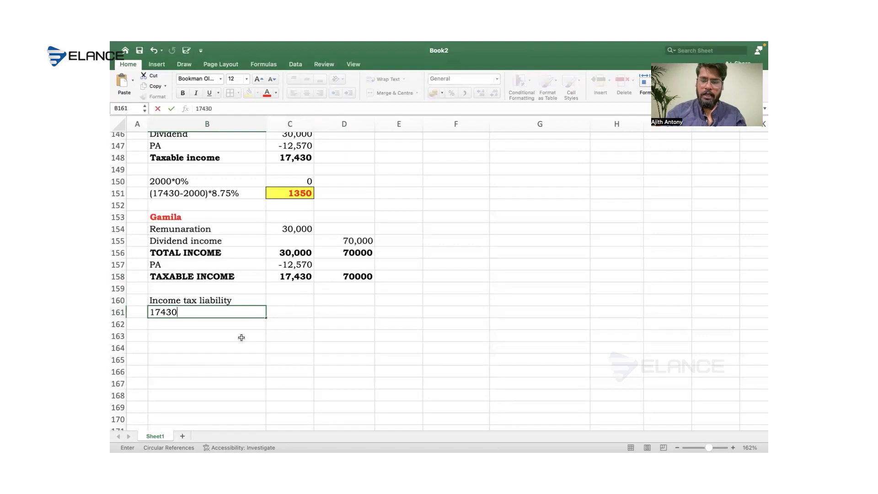
pyautogui.write('*')
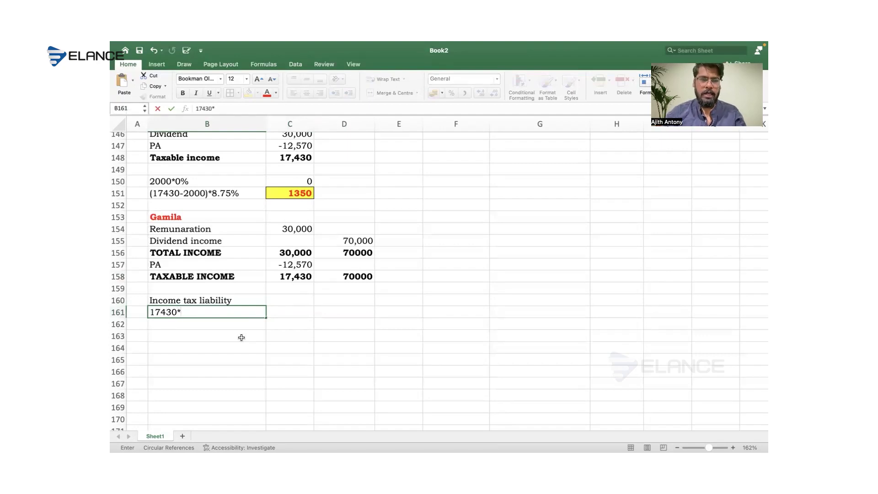
pyautogui.click(228, 301)
pyautogui.press('super+b')
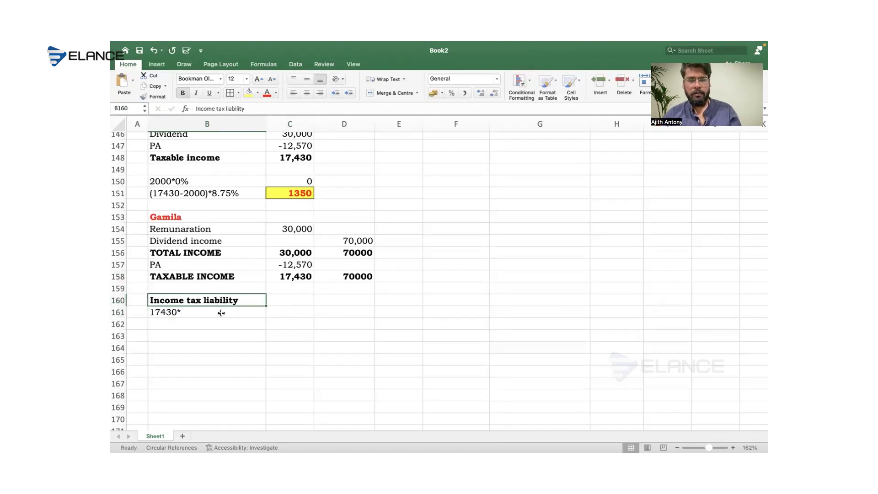
pyautogui.doubleClick(220, 313)
pyautogui.write('20%')
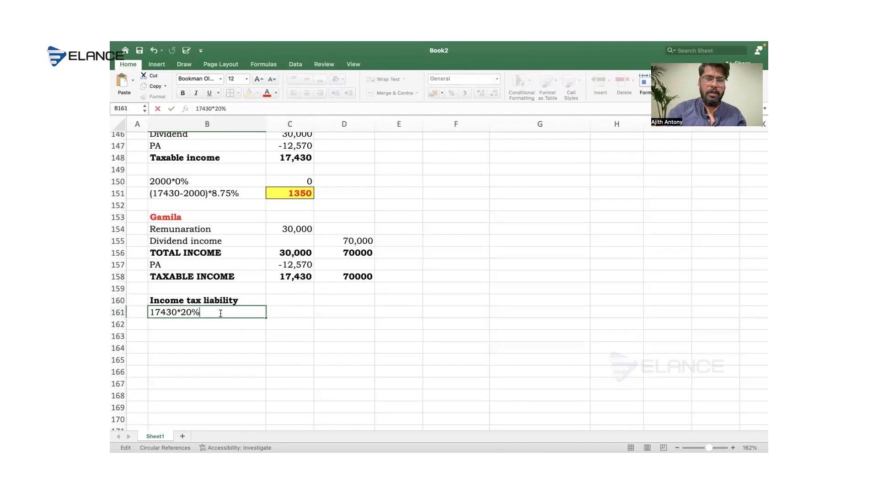
# Step: Calculate the tax on remuneration in C161 by reusing the B161 working as the formula =17430*20%
pyautogui.moveTo(199, 312); pyautogui.dragTo(143, 311)
pyautogui.press('super+c')
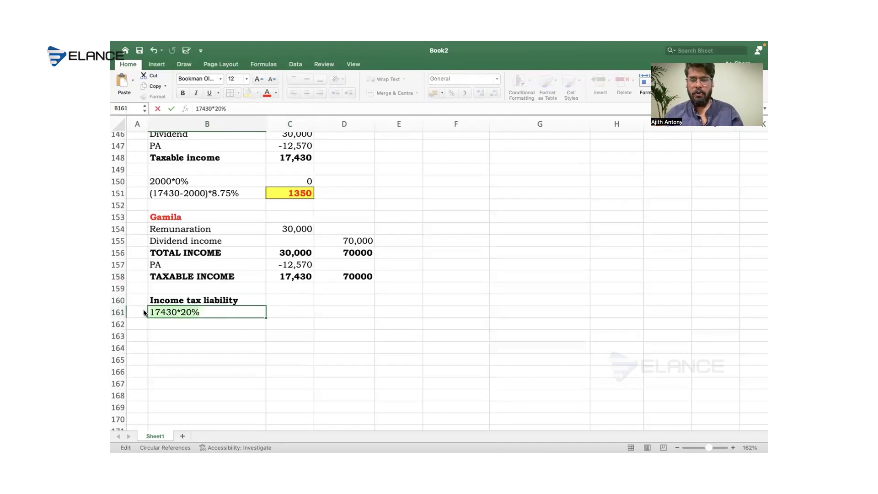
pyautogui.press('Tab')
pyautogui.write('=')
pyautogui.press('super+v')
pyautogui.press('Return')
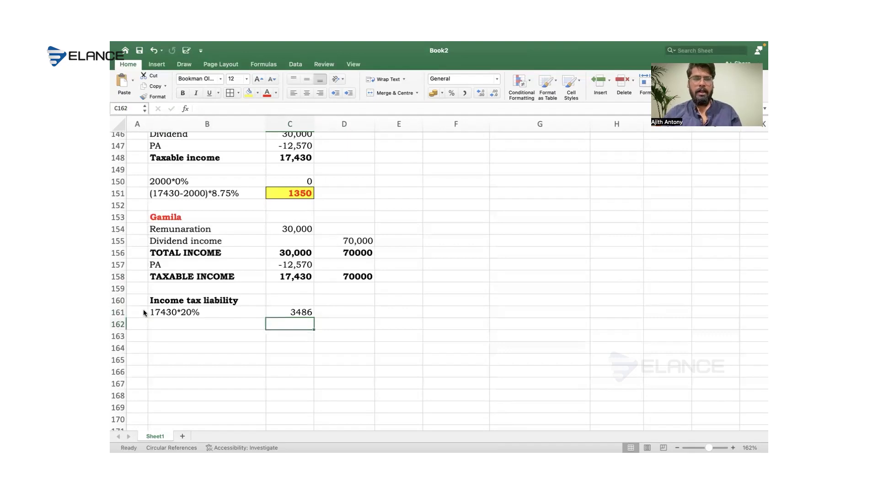
# Step: Add the dividend nil-rate row with the working 2000*0% in B162 and 0 in C162
pyautogui.click(354, 280)
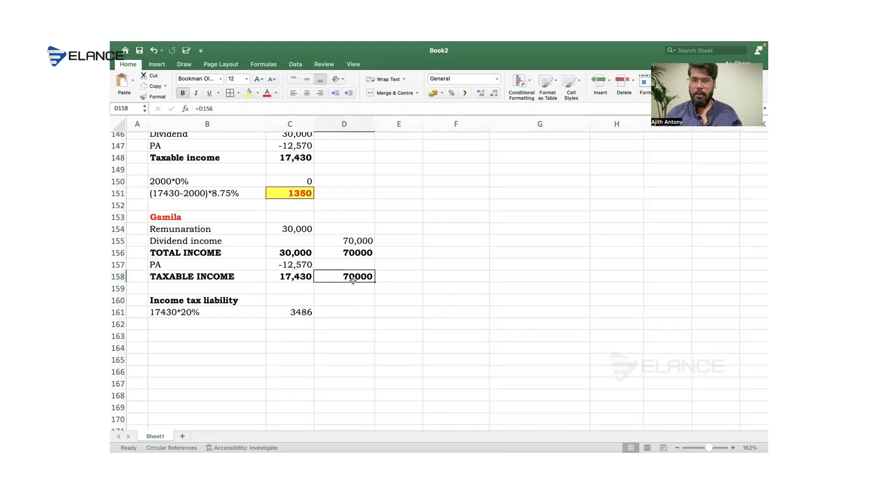
pyautogui.click(245, 325)
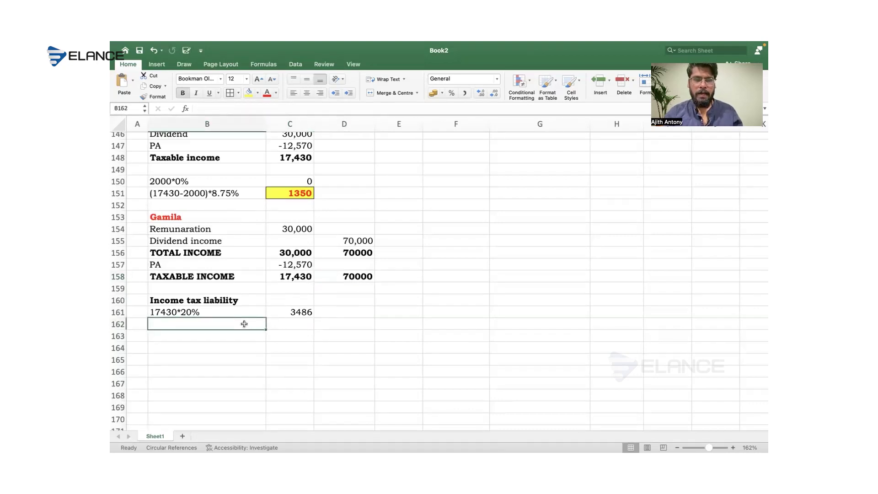
pyautogui.click(338, 278)
pyautogui.click(254, 326)
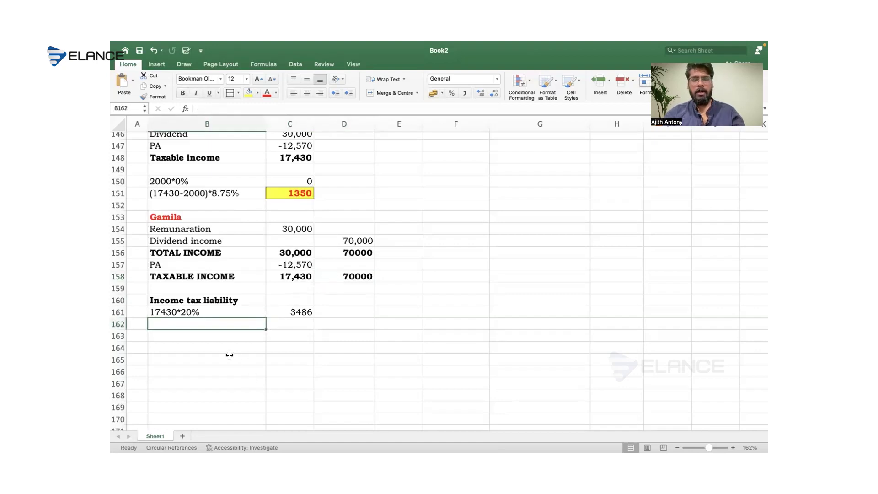
pyautogui.write('2000')
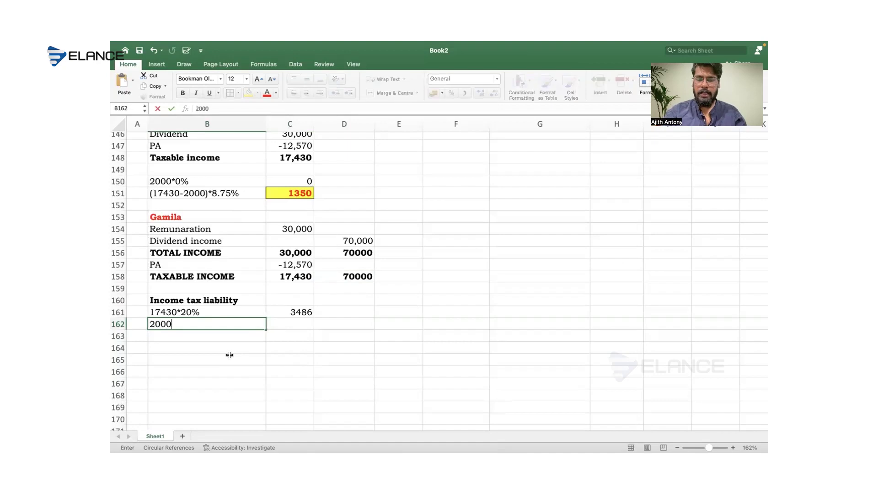
pyautogui.write('*0%')
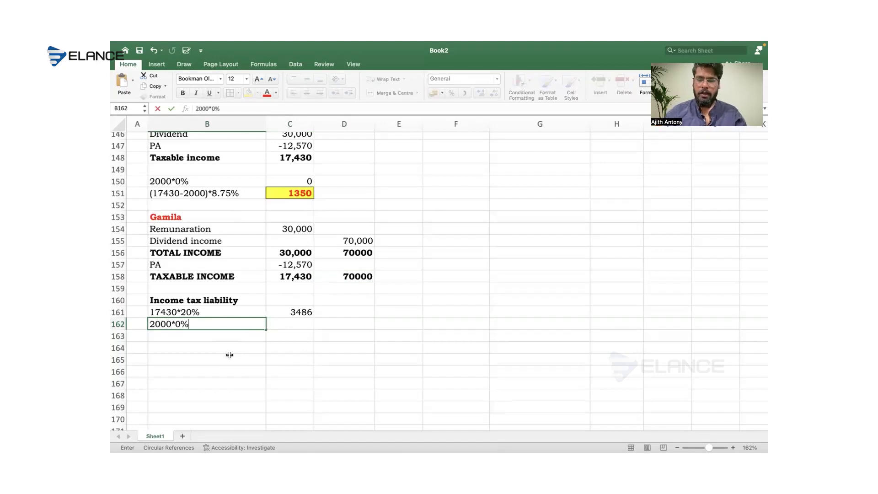
pyautogui.press('Tab')
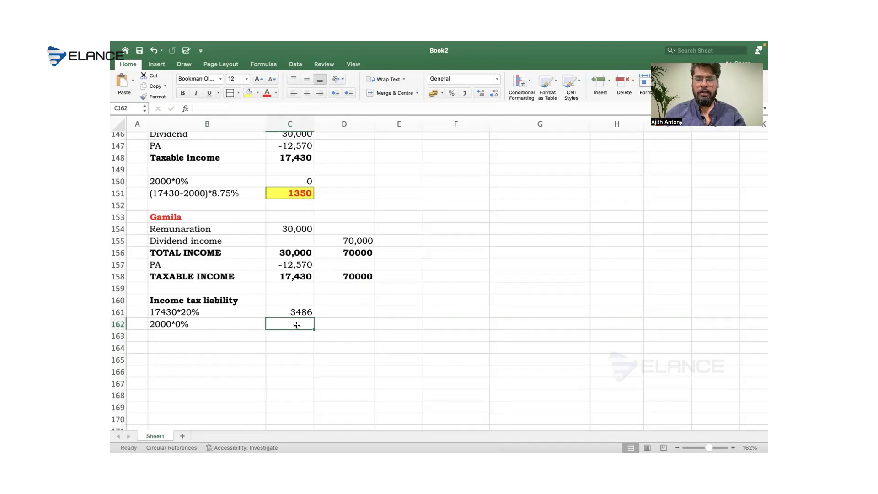
pyautogui.write('0')
pyautogui.press('Return')
# Step: Start a side working for the remaining dividend with 70000 in F159 and -2000 in F160
pyautogui.click(238, 338)
pyautogui.click(440, 286)
pyautogui.write('70000')
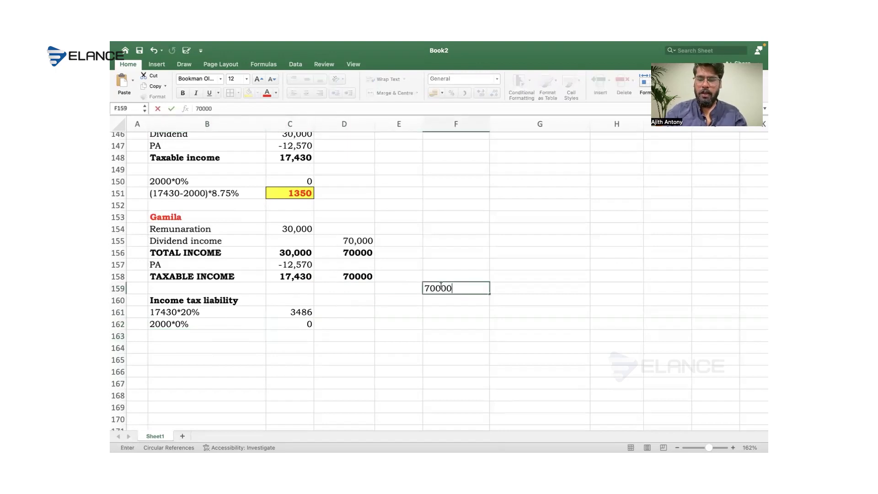
pyautogui.press('Return')
pyautogui.write('-2000')
pyautogui.press('Return')
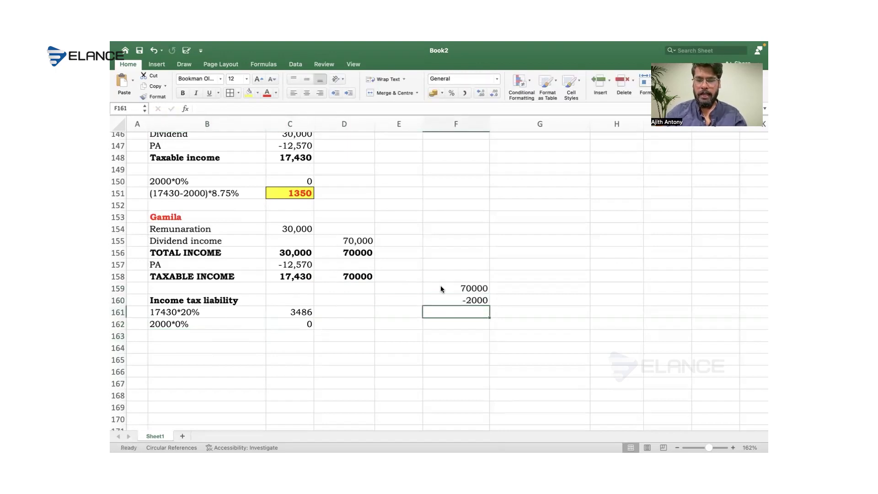
# Step: Sum F159:F160 into F161 and make the total bold
pyautogui.hotkey('shift', 'Up')
pyautogui.hotkey('shift', 'Up')
pyautogui.press('super+shift+t')
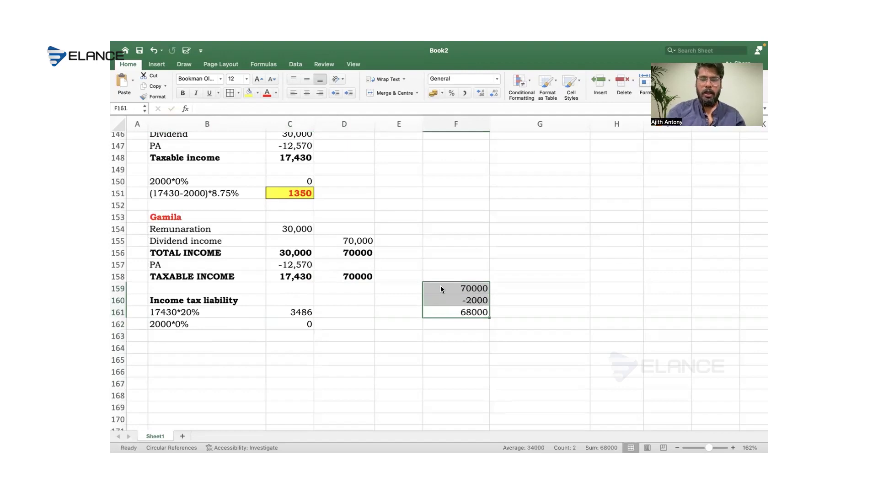
pyautogui.click(450, 310)
pyautogui.press('super+b')
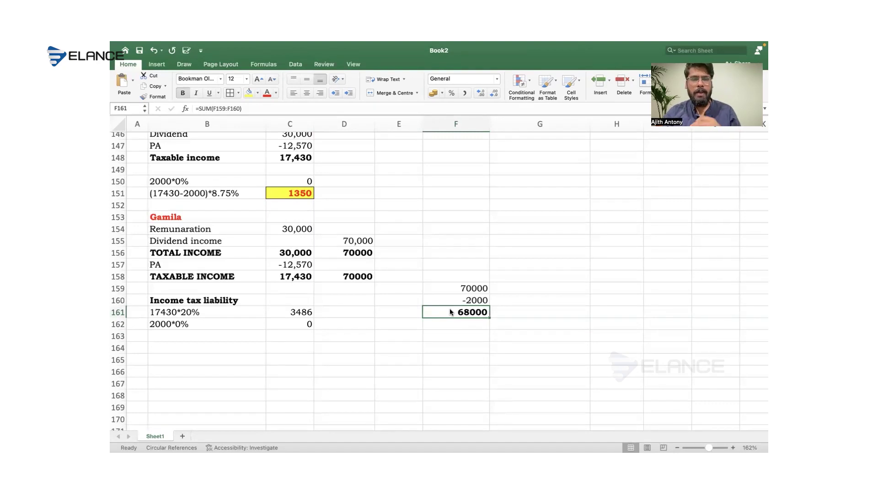
# Step: Enter the basic rate band of 37700 in F164 and make it bold
pyautogui.click(452, 355)
pyautogui.click(452, 347)
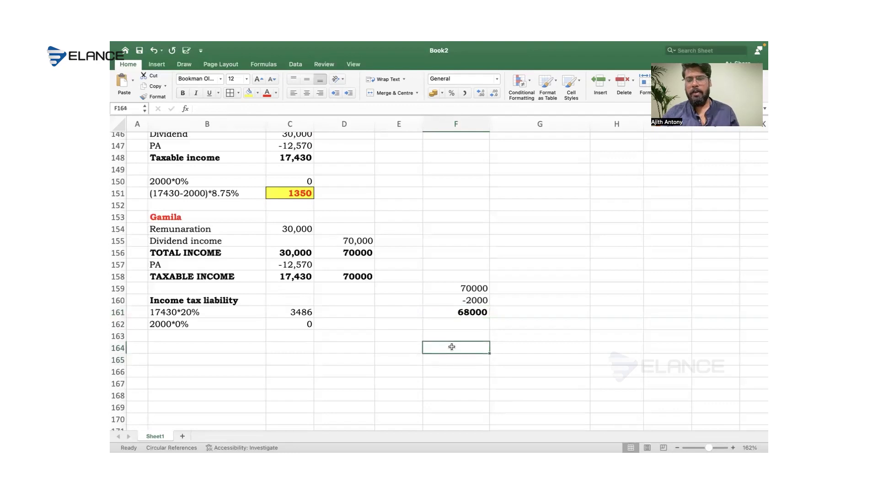
pyautogui.write('37700')
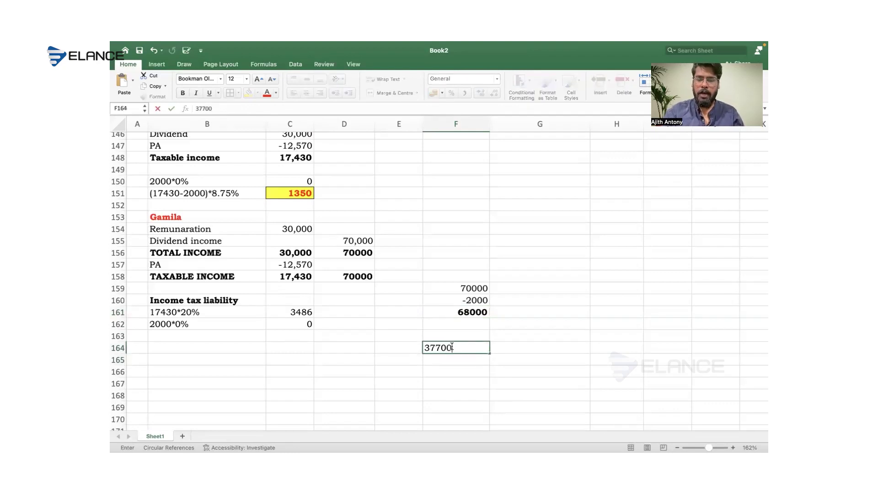
pyautogui.press('Return')
pyautogui.click(452, 348)
pyautogui.press('super+b')
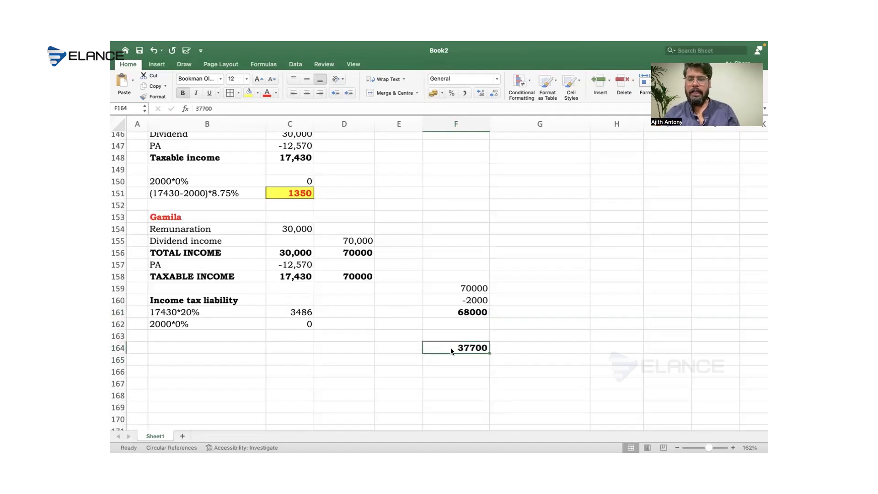
# Step: Enter the amounts already using the basic rate band, -17430 in F165 and -2000 in F166
pyautogui.click(452, 358)
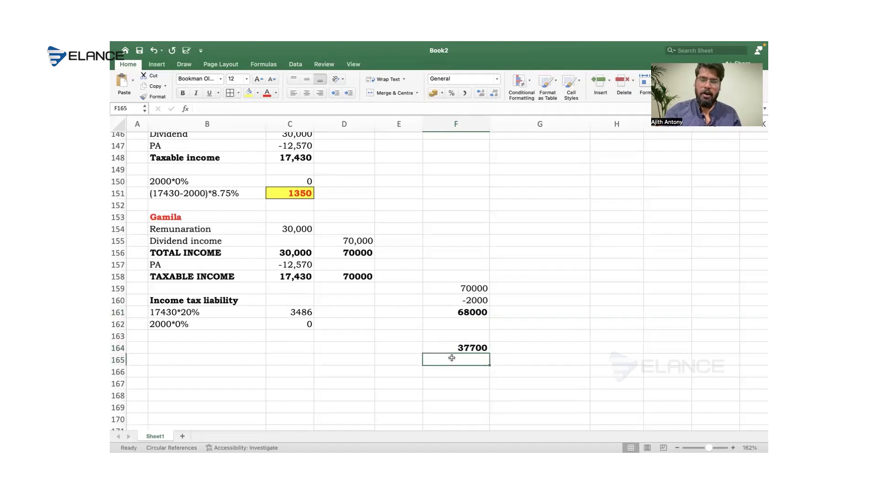
pyautogui.write('-1')
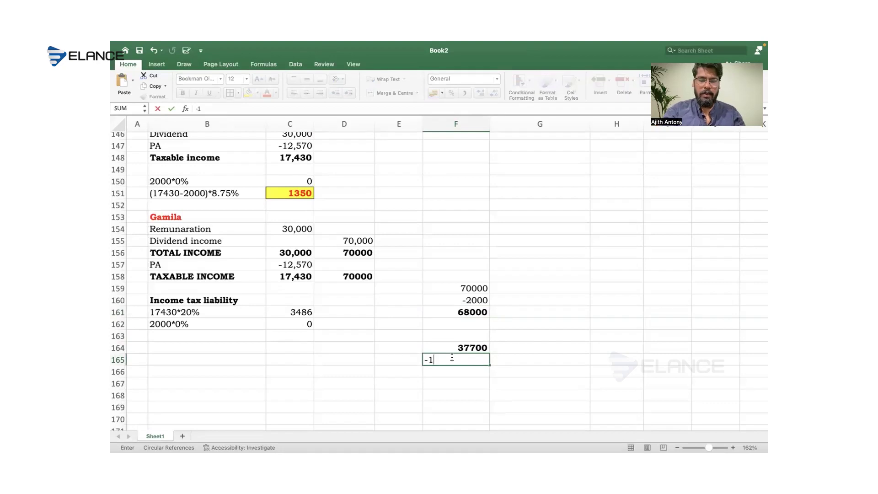
pyautogui.write('7430')
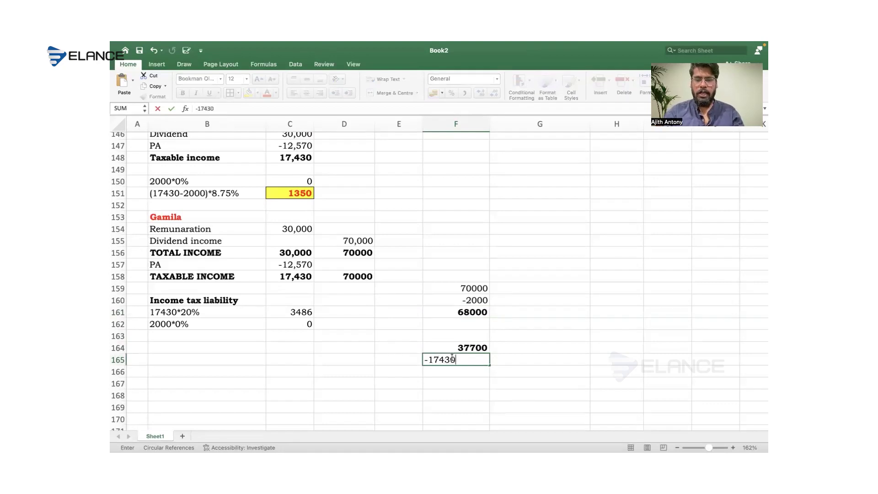
pyautogui.press('Return')
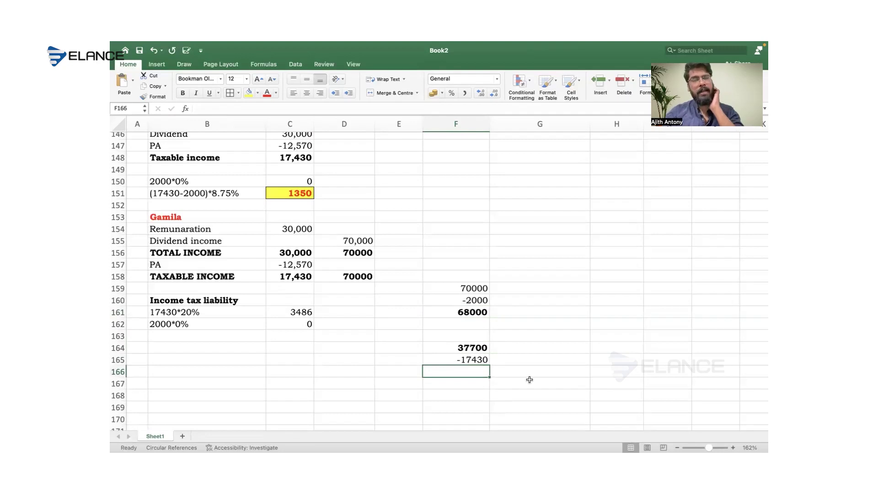
pyautogui.write('-2000')
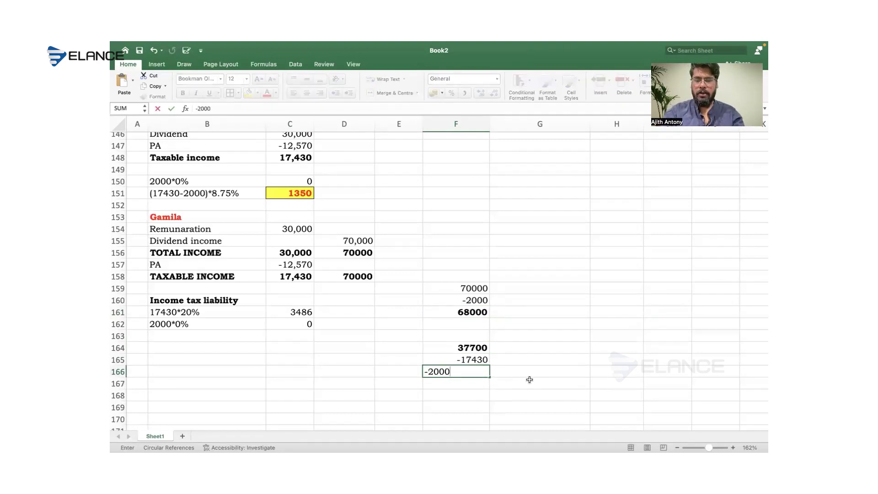
pyautogui.press('Return')
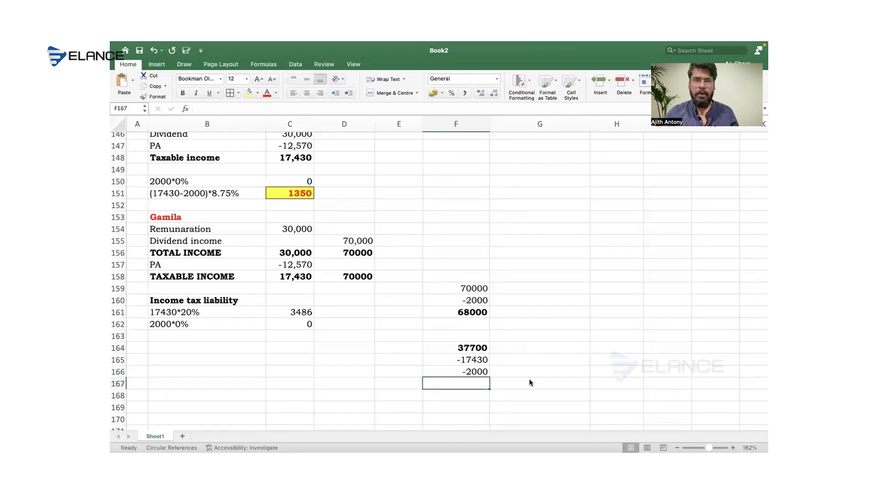
# Step: Sum F164:F166 into F167 to get the remaining basic rate band
pyautogui.moveTo(459, 347); pyautogui.dragTo(463, 372)
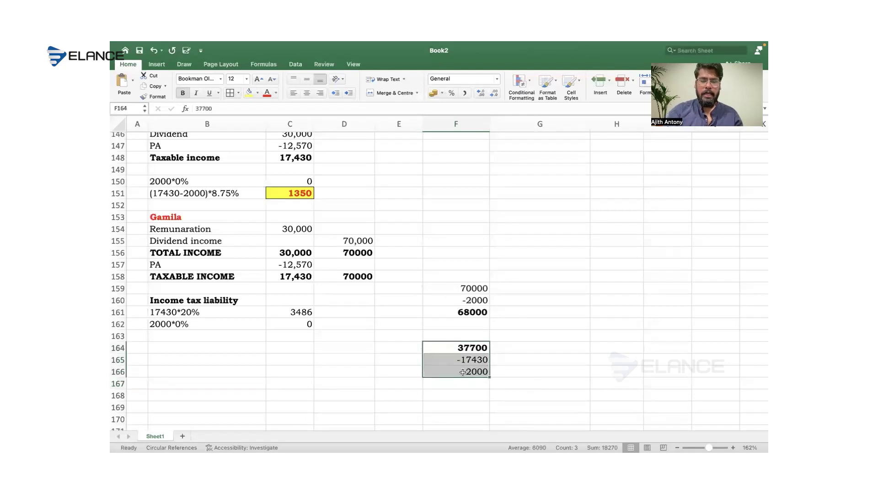
pyautogui.press('super+shift+t')
pyautogui.click(456, 379)
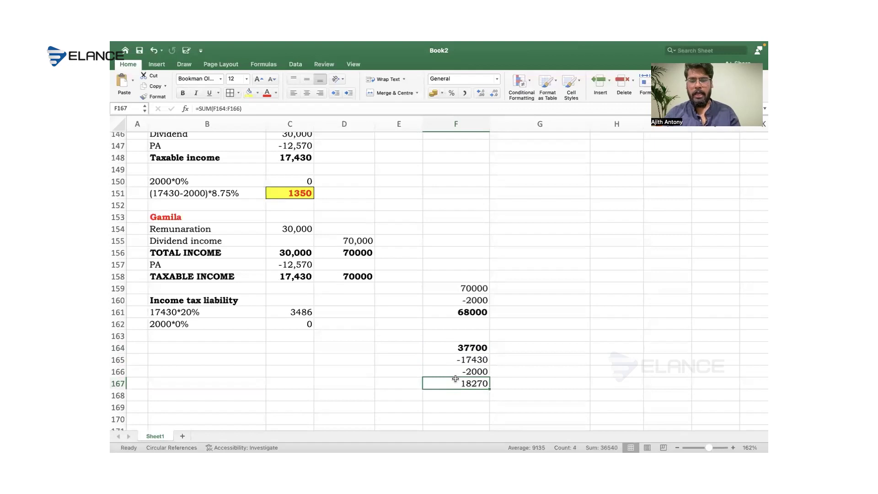
# Step: Make the remaining basic rate band in F167 bold and enter the dividend tax label 18270*8.75% in B163
pyautogui.press('super+b')
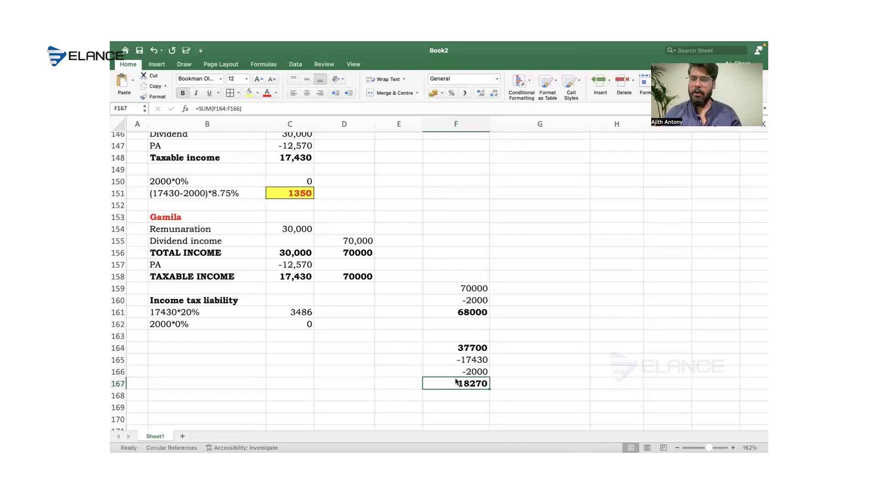
pyautogui.click(453, 312)
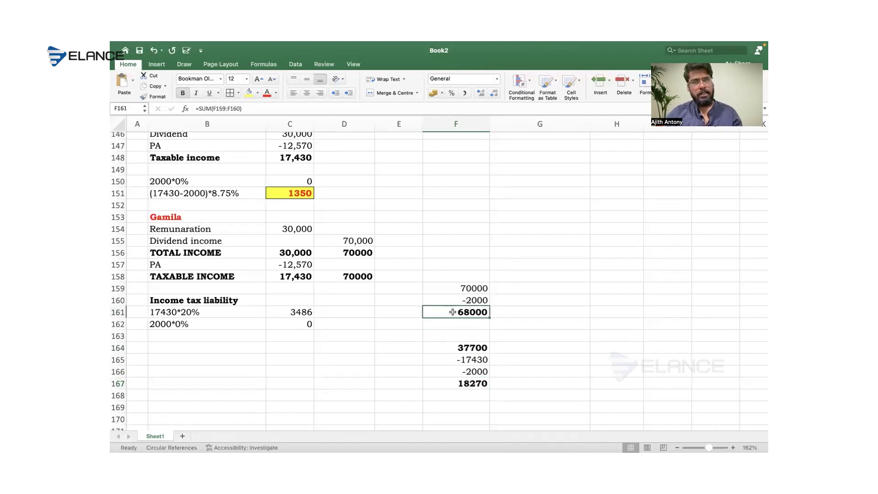
pyautogui.click(253, 336)
pyautogui.write('18')
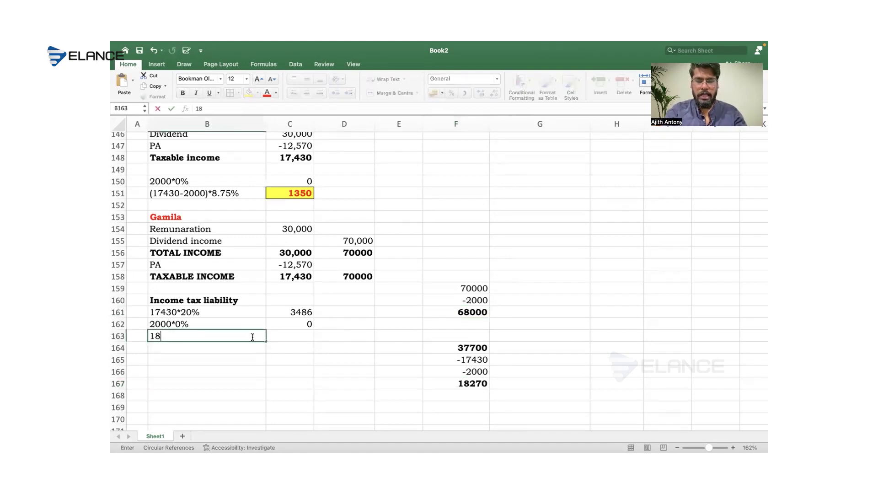
pyautogui.write('270*')
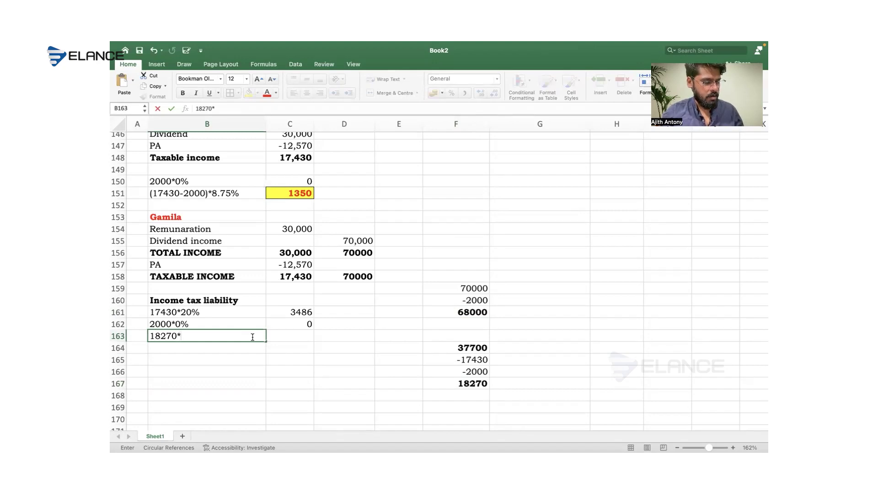
pyautogui.write('8.7')
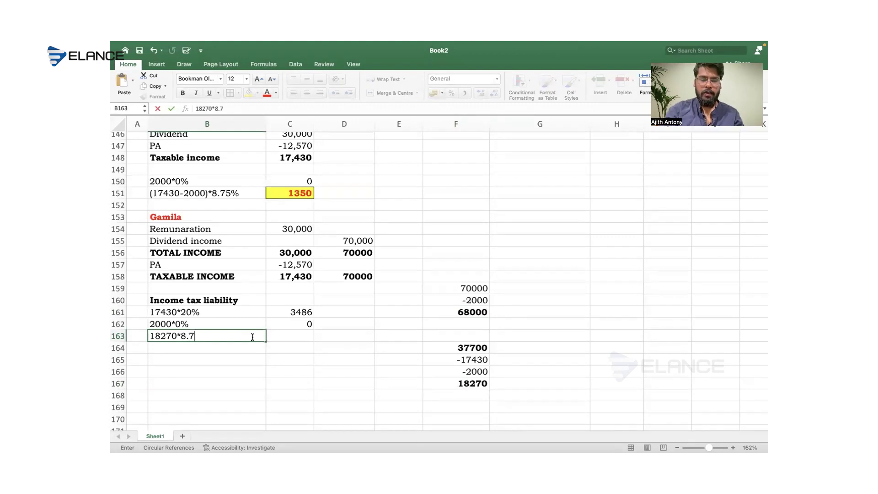
pyautogui.write('5%')
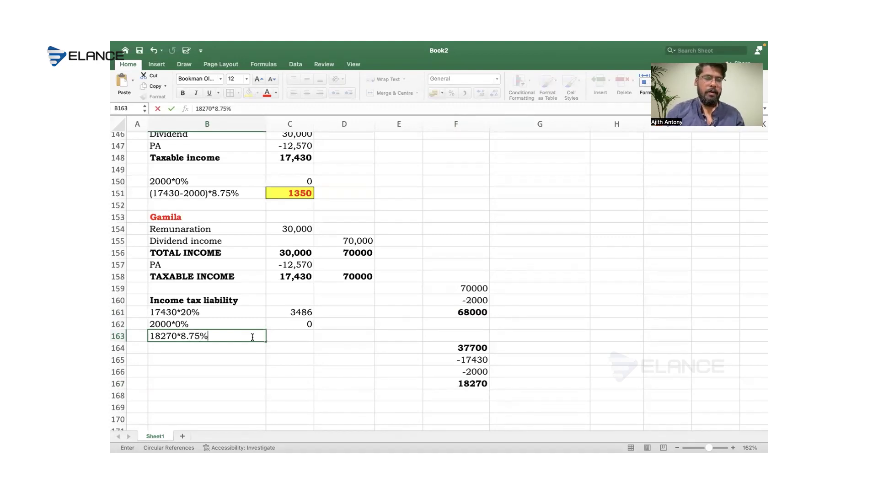
# Step: Calculate =18270*8.75% in C163, using the text of B163, and replace the result with the rounded figure 1599
pyautogui.moveTo(268, 337); pyautogui.dragTo(142, 340)
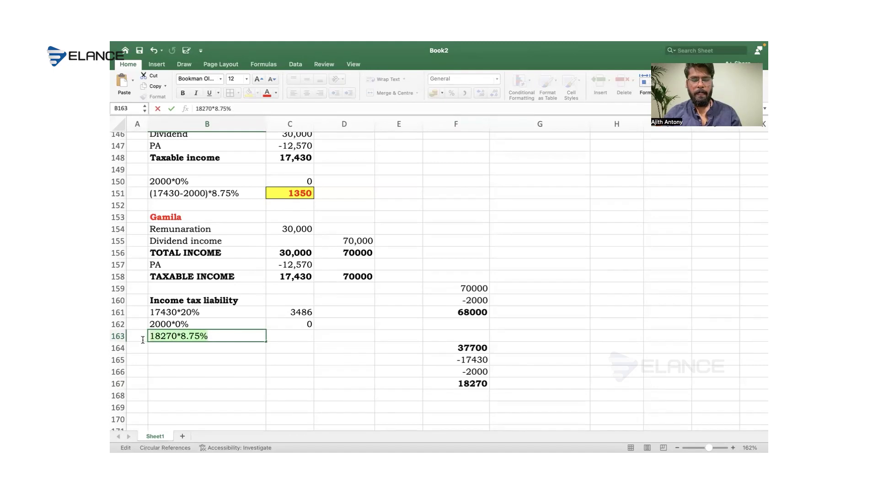
pyautogui.hotkey('ctrl', 'c')
pyautogui.press('Return')
pyautogui.press('Up')
pyautogui.press('Right')
pyautogui.write('=')
pyautogui.hotkey('ctrl', 'v')
pyautogui.press('Return')
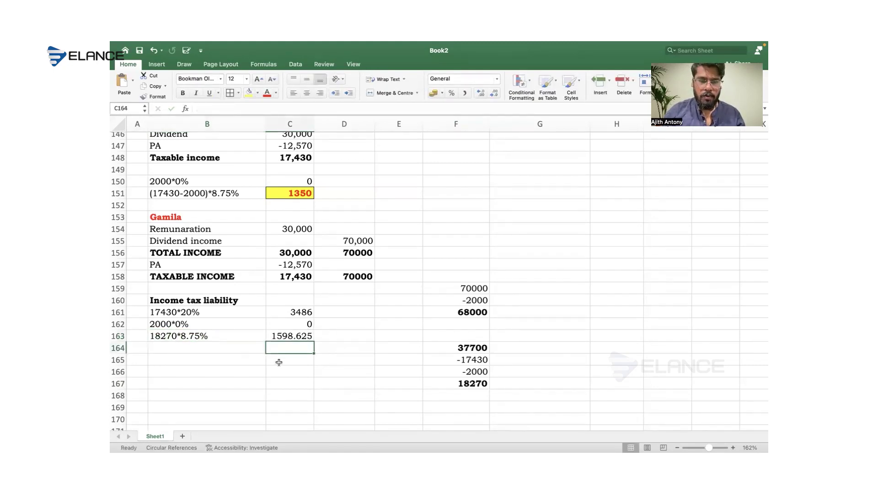
pyautogui.click(281, 336)
pyautogui.write('1599')
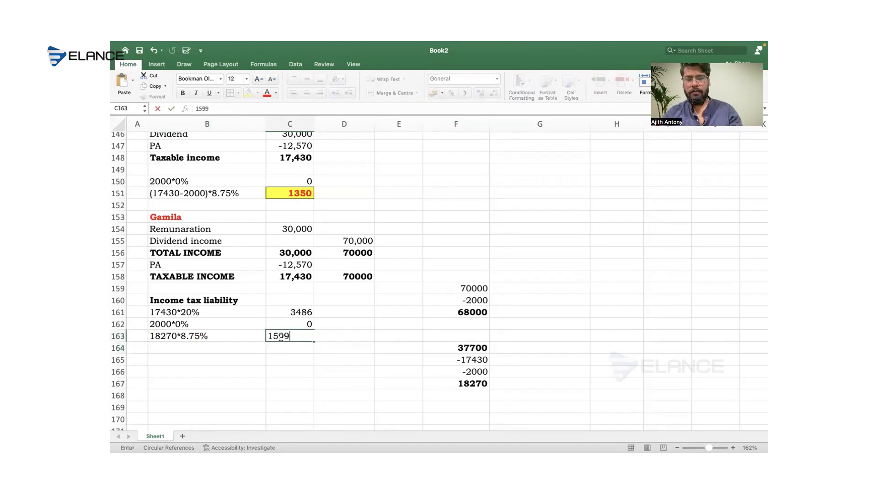
pyautogui.press('Return')
pyautogui.click(253, 351)
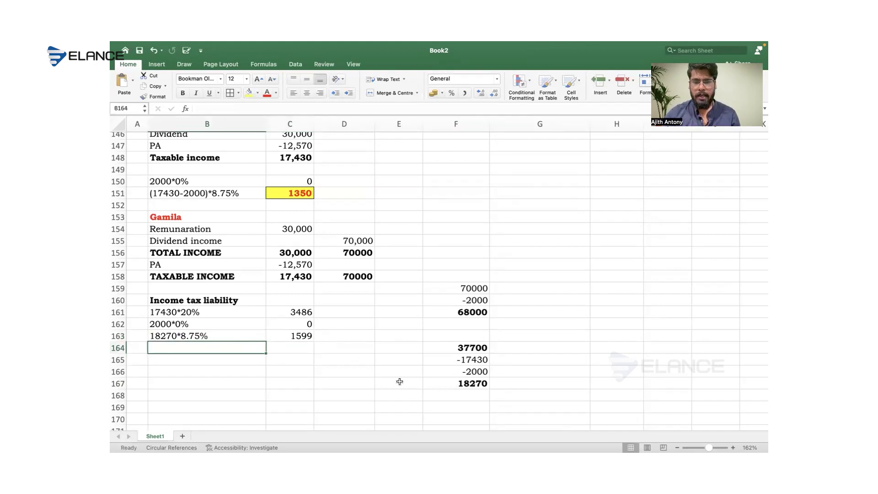
# Step: Enter the negative of F167 in F162 to deduct the basic rate portion from the remaining dividends
pyautogui.click(469, 324)
pyautogui.write('-')
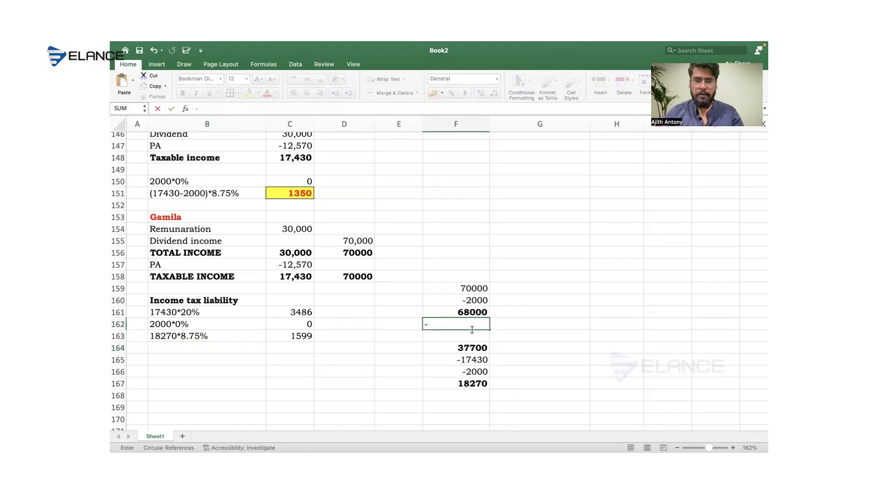
pyautogui.click(473, 384)
pyautogui.press('Return')
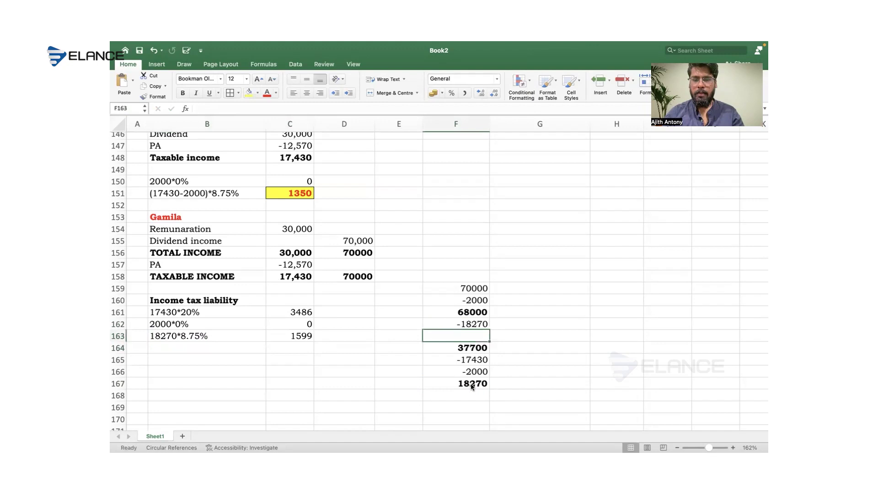
# Step: Sum F161:F162 into F163 and make the total bold
pyautogui.click(454, 314)
pyautogui.moveTo(454, 314); pyautogui.dragTo(454, 319)
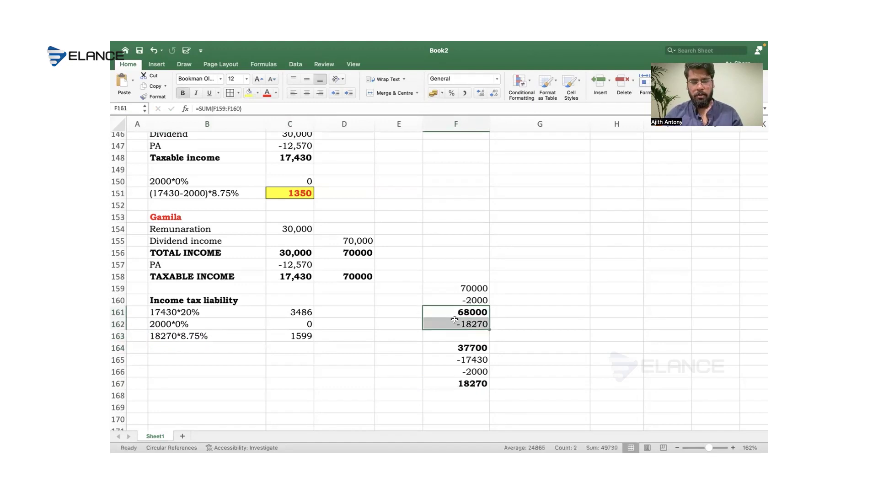
pyautogui.press('super+shift+t')
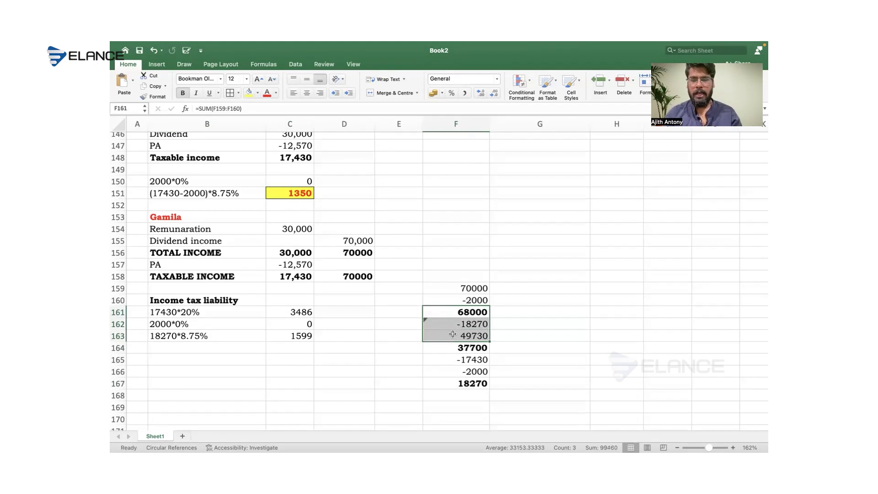
pyautogui.click(453, 335)
pyautogui.press('super+b')
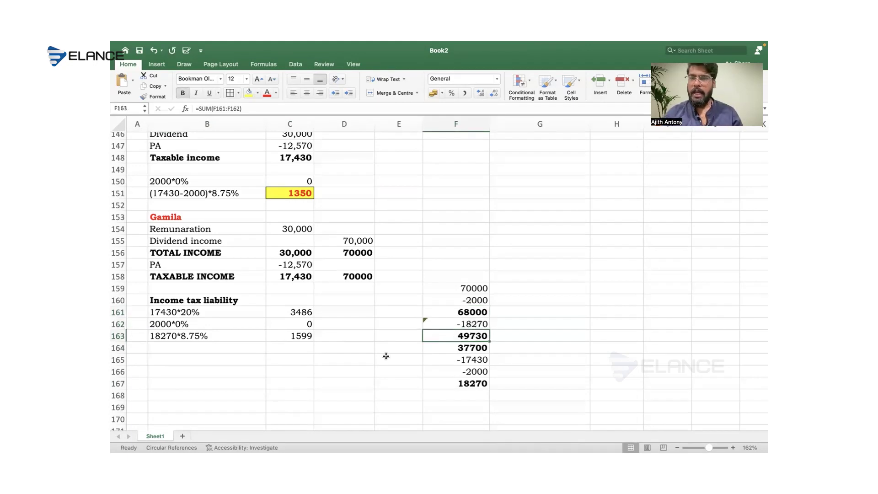
# Step: Enter the higher rate dividend tax label 49730*33.75% in B164
pyautogui.click(246, 349)
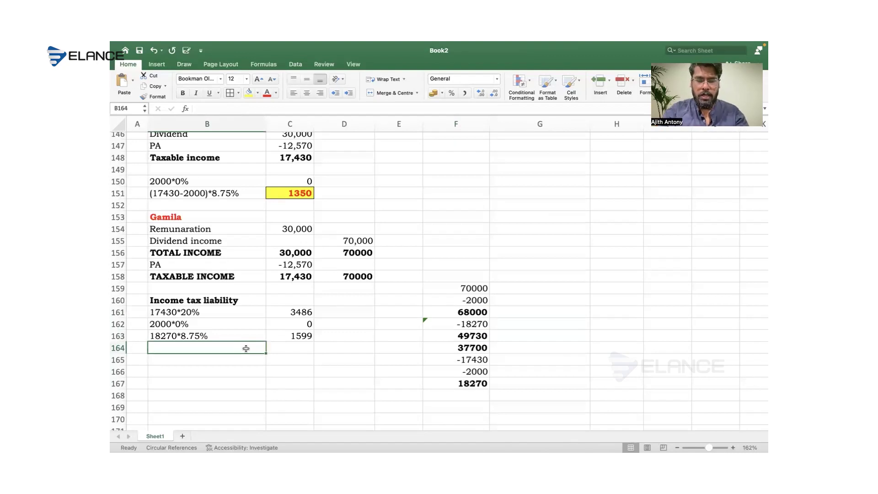
pyautogui.write('49730*')
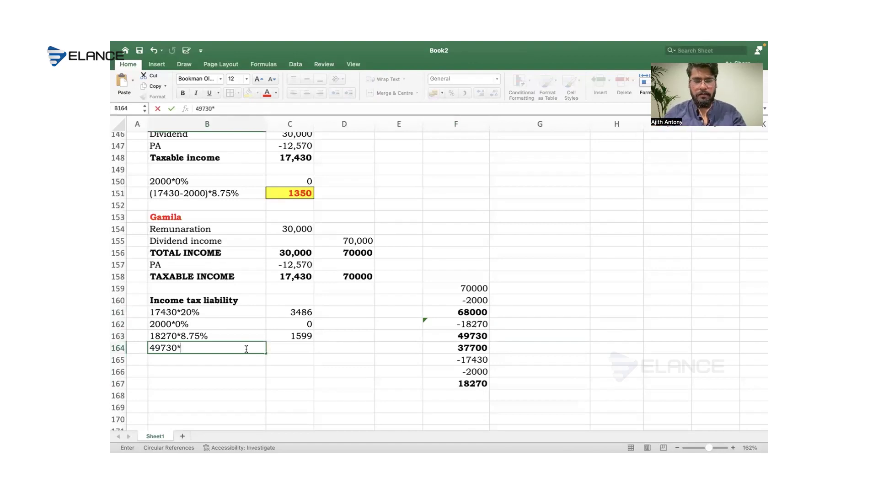
pyautogui.write('33.75')
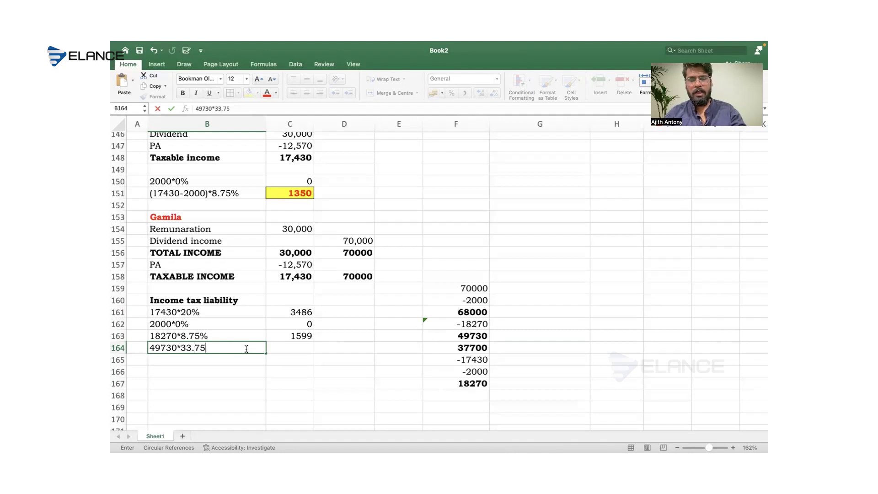
pyautogui.write('%')
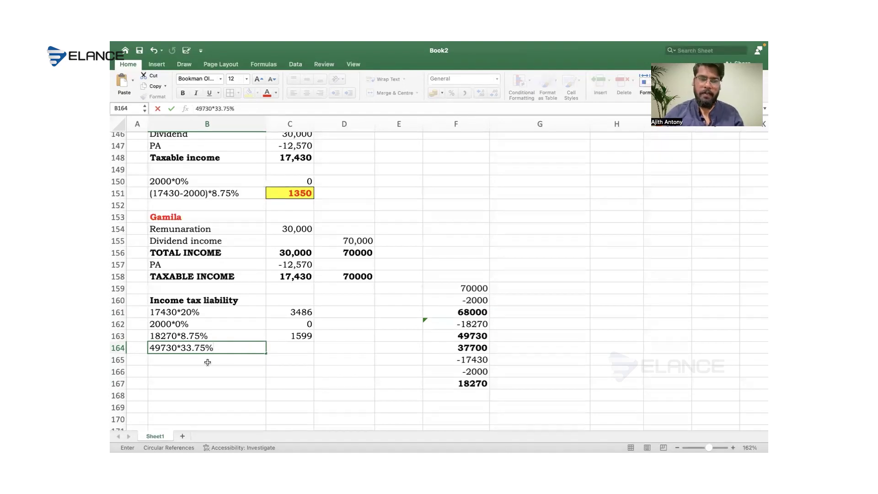
# Step: Calculate =49730*33.75% in C164, using the text of B164, and replace the result with the rounded figure 16784
pyautogui.moveTo(225, 349); pyautogui.dragTo(132, 355)
pyautogui.press('super+c')
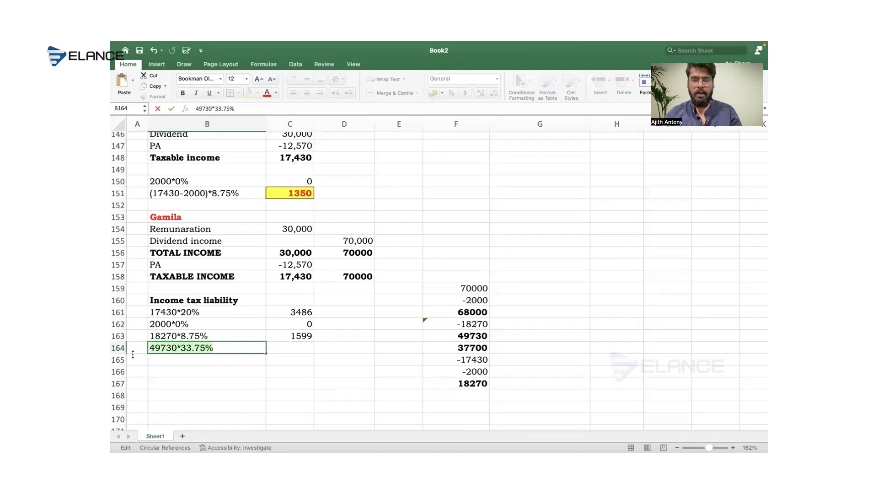
pyautogui.press('Tab')
pyautogui.write('=')
pyautogui.press('super+v')
pyautogui.press('Return')
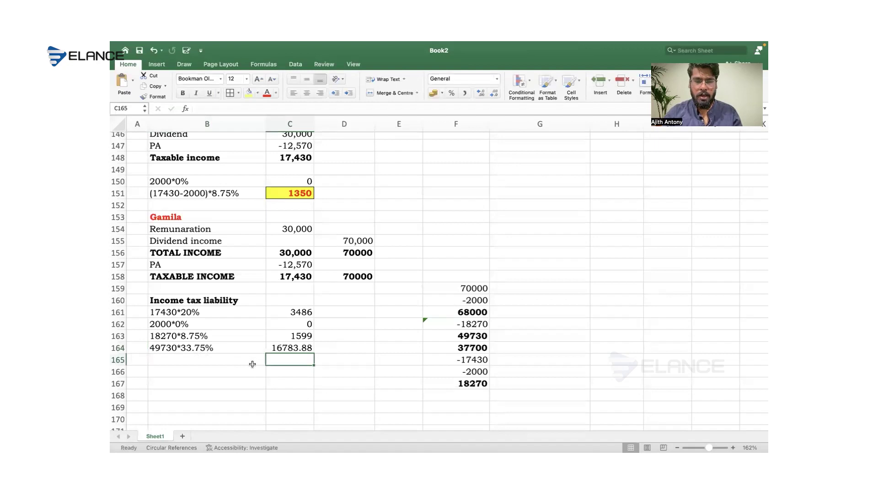
pyautogui.click(292, 347)
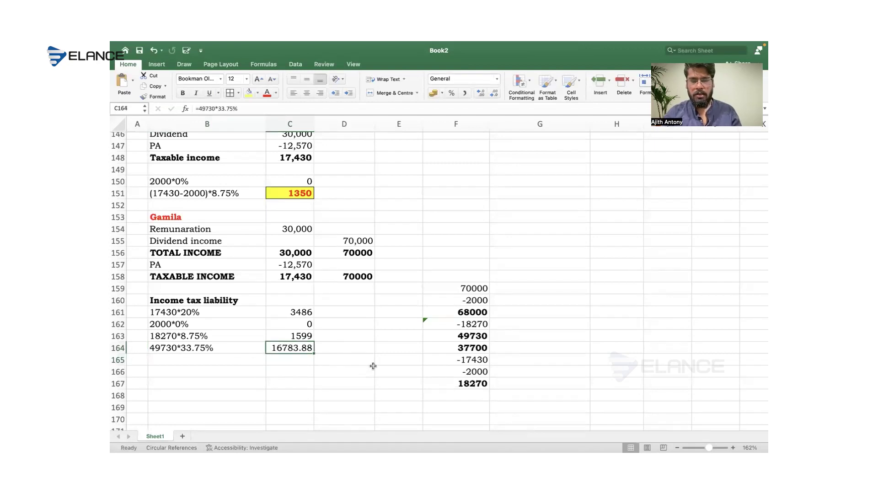
pyautogui.write('6784')
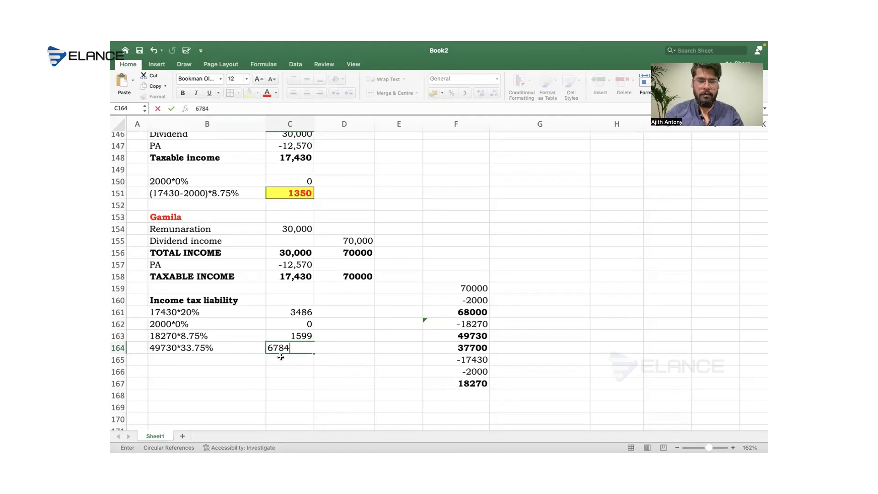
pyautogui.click(270, 347)
pyautogui.write('1')
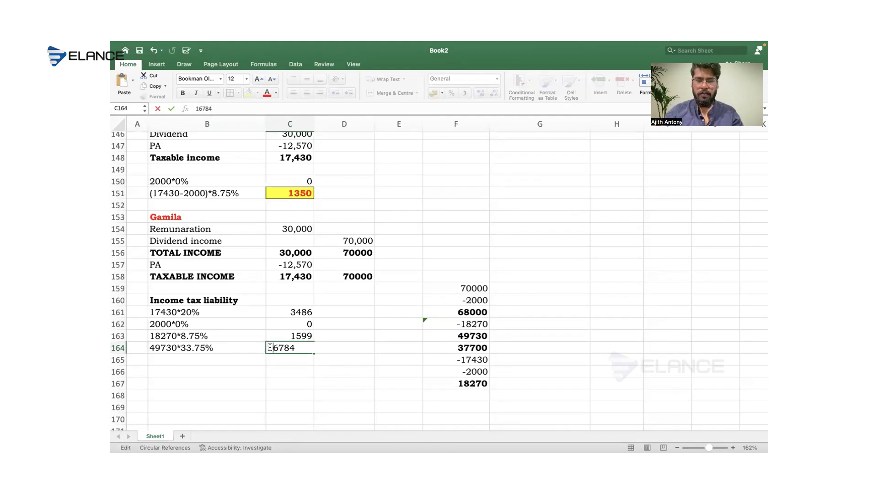
pyautogui.press('Return')
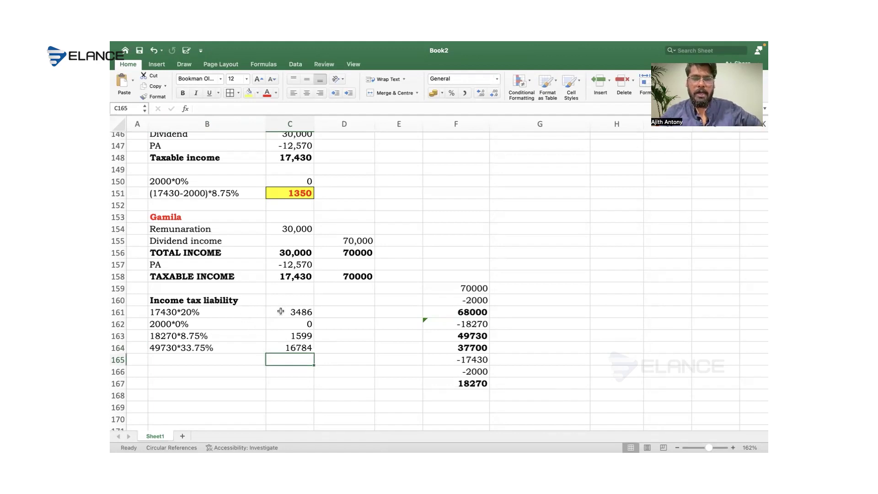
# Step: Sum the income tax amounts C161:C164 into C165 and make the total bold
pyautogui.moveTo(282, 312); pyautogui.dragTo(288, 346)
pyautogui.press('super+shift+t')
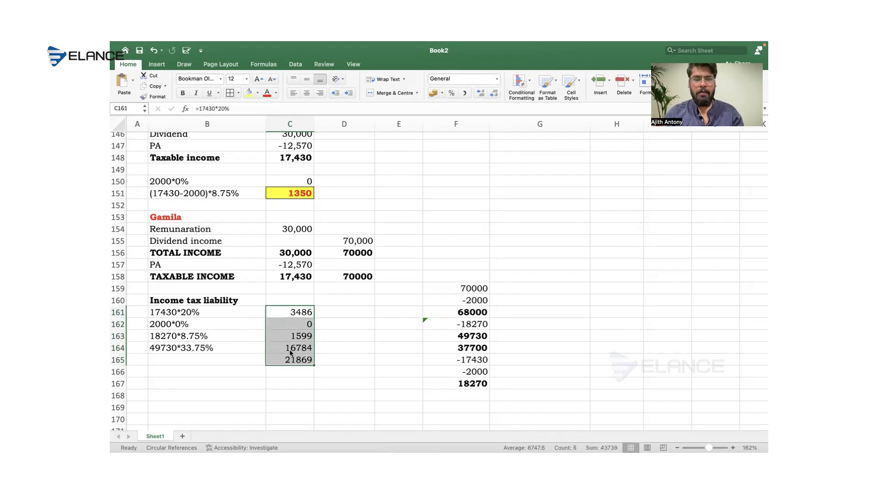
pyautogui.click(291, 357)
pyautogui.press('super+b')
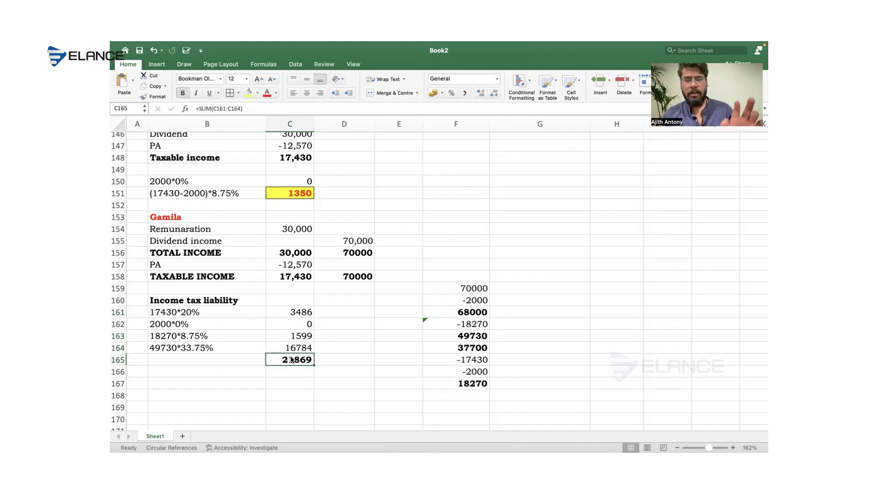
# Step: Give the income tax total in C165 a yellow fill and a red font
pyautogui.click(246, 95)
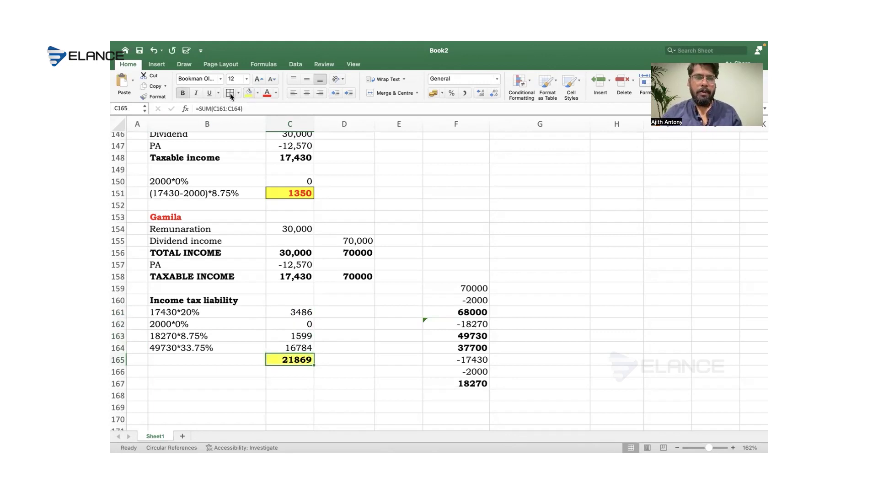
pyautogui.click(267, 94)
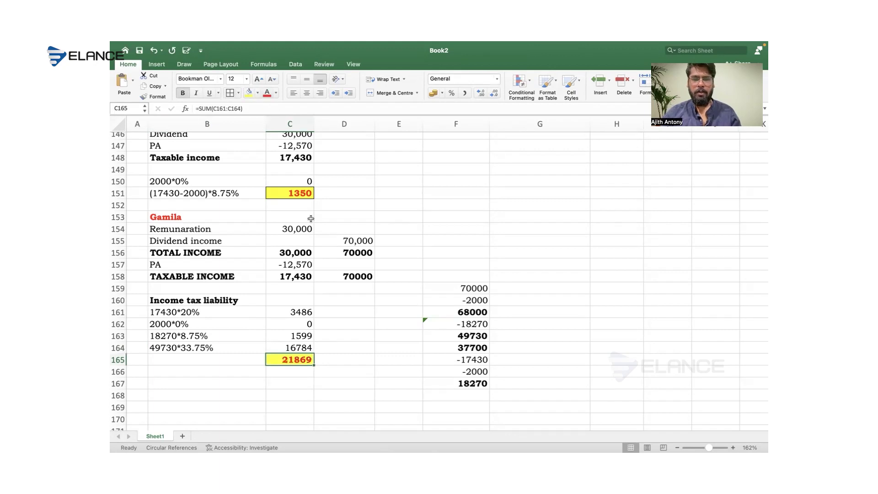
pyautogui.click(354, 302)
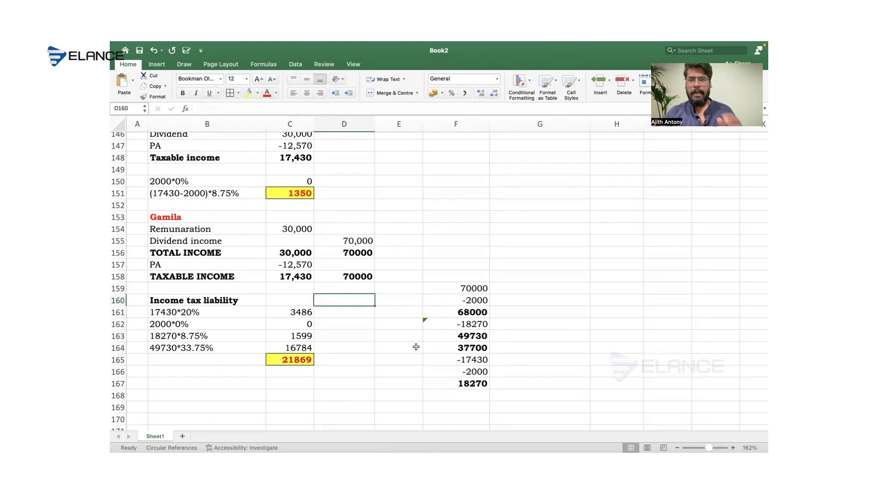
# Step: Apply all borders to both tax computations, B153:D165 and B145:C151
pyautogui.moveTo(181, 215); pyautogui.dragTo(328, 358)
pyautogui.click(230, 96)
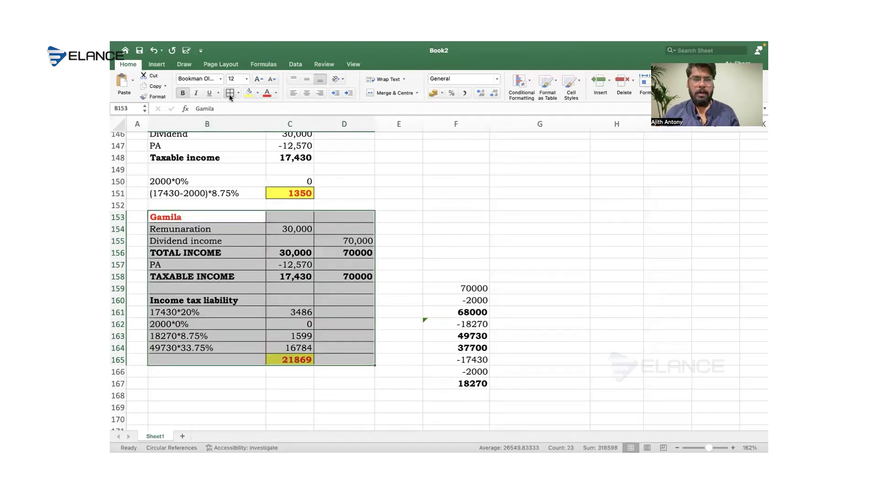
pyautogui.scroll(3, 382, 222)
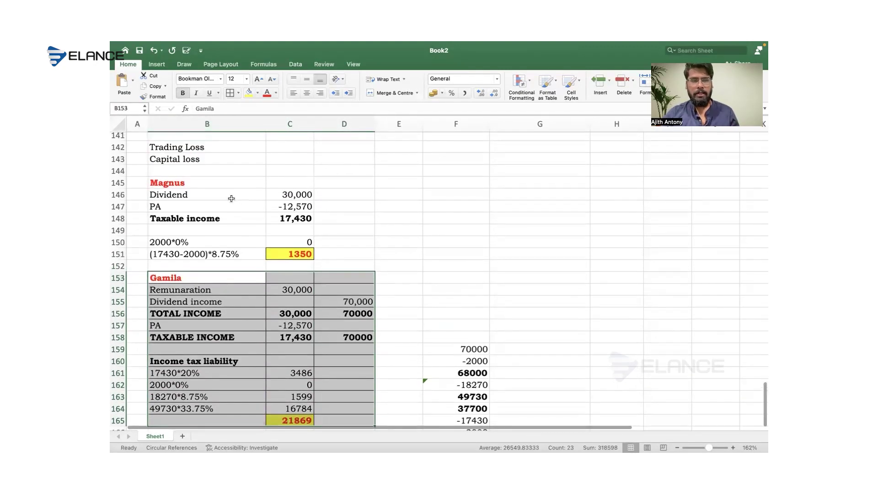
pyautogui.moveTo(222, 182); pyautogui.dragTo(297, 254)
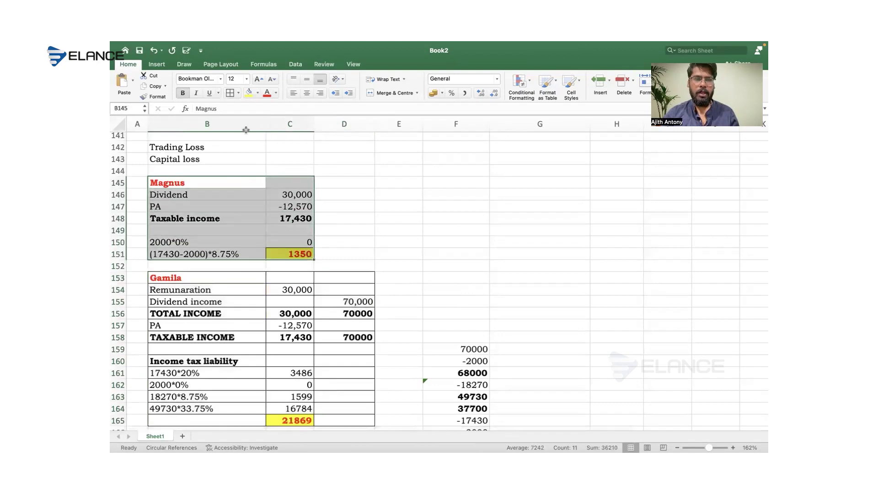
pyautogui.click(230, 93)
pyautogui.click(405, 311)
pyautogui.scroll(-4, 405, 310)
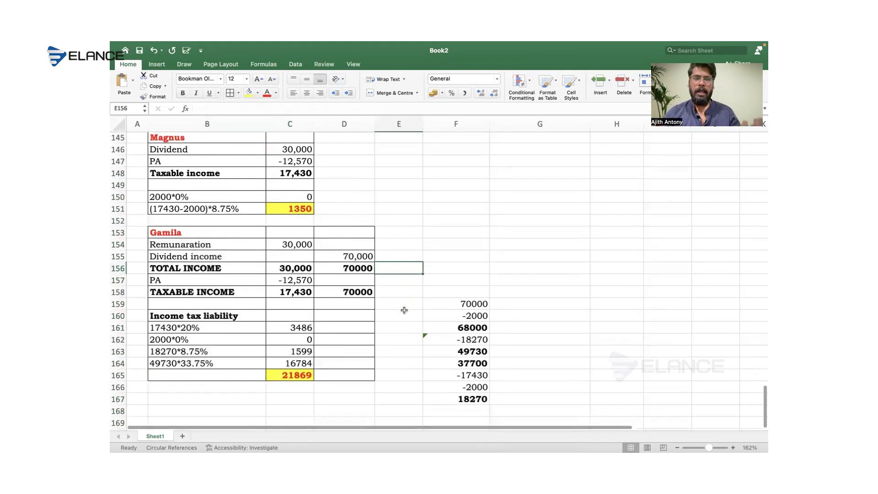
pyautogui.scroll(-1, 405, 310)
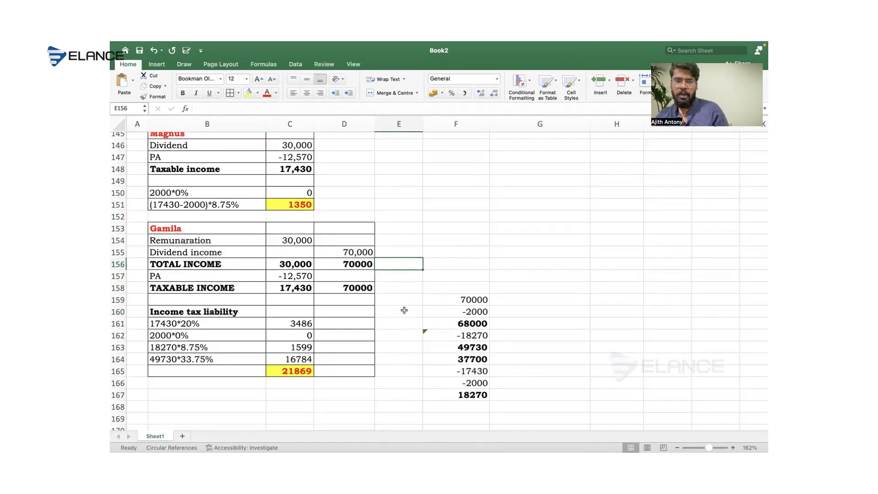
# Step: Enter the heading Class 1 Employee NIC in B167 and make it bold
pyautogui.scroll(-5, 404, 310)
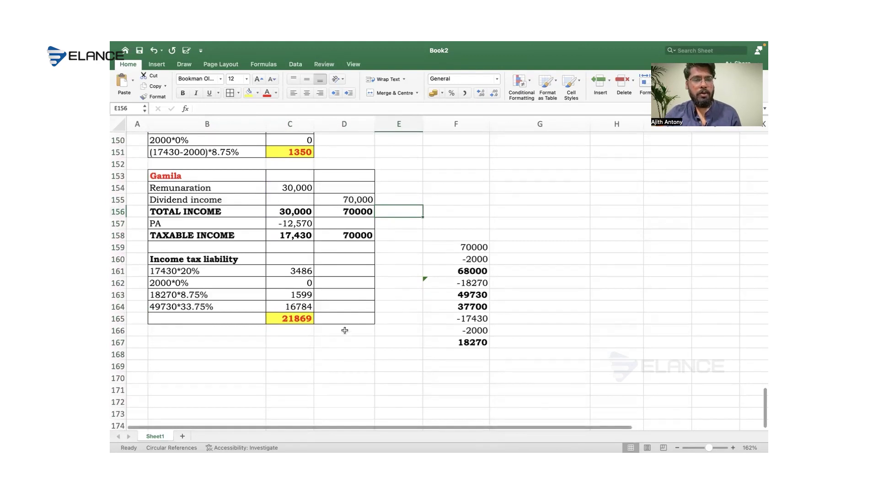
pyautogui.click(245, 337)
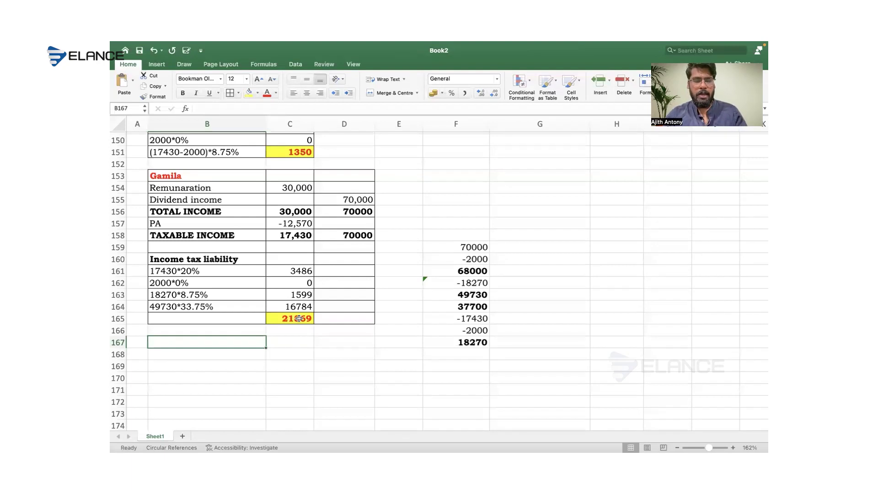
pyautogui.write('Claa')
pyautogui.press('BackSpace')
pyautogui.write('ss 1 Employee')
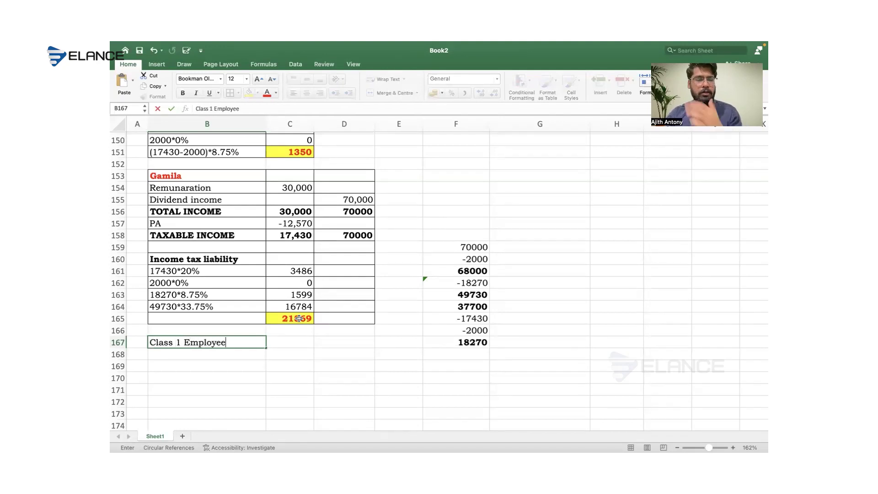
pyautogui.write(' NIC')
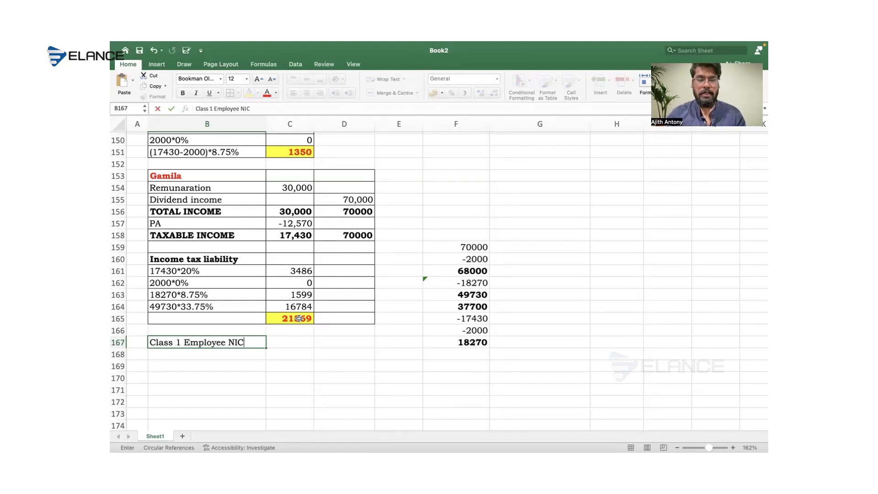
pyautogui.hotkey('ctrl', 'Return')
pyautogui.press('super+b')
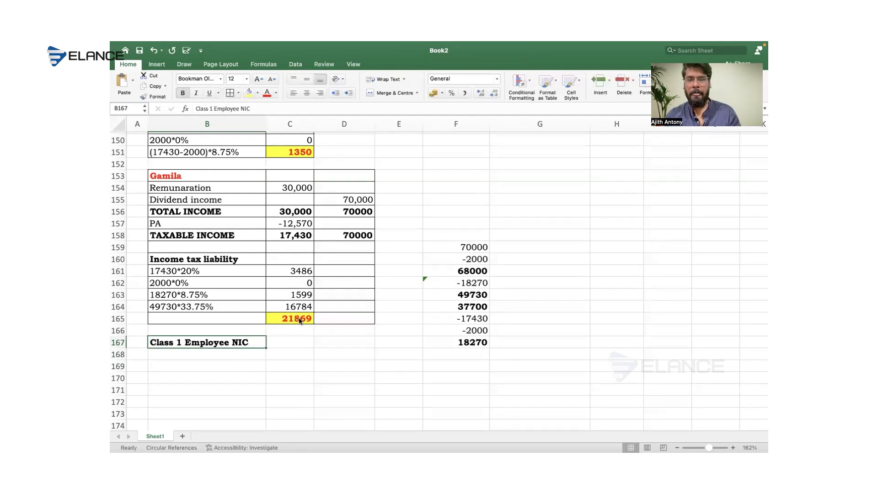
pyautogui.press('Return')
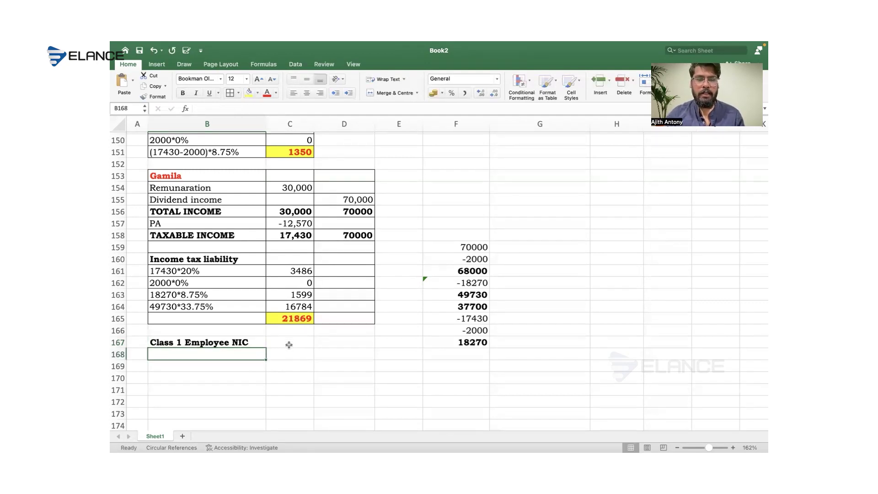
# Step: Add a Salary line in B168 with 30,000 in C168
pyautogui.write('Salary')
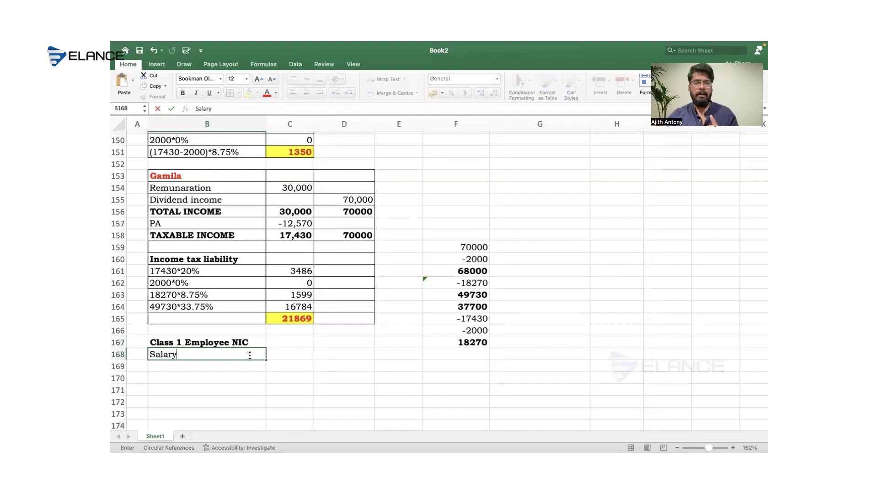
pyautogui.scroll(-5, 298, 373)
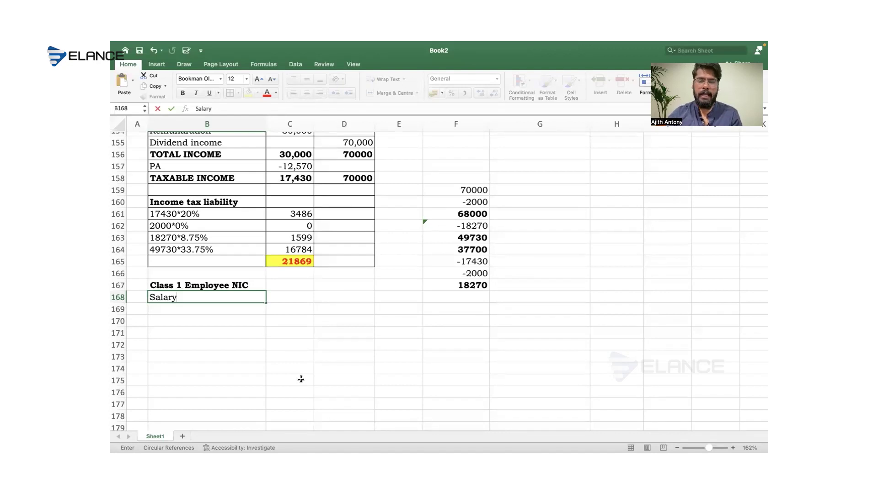
pyautogui.press('Tab')
pyautogui.write('30,000')
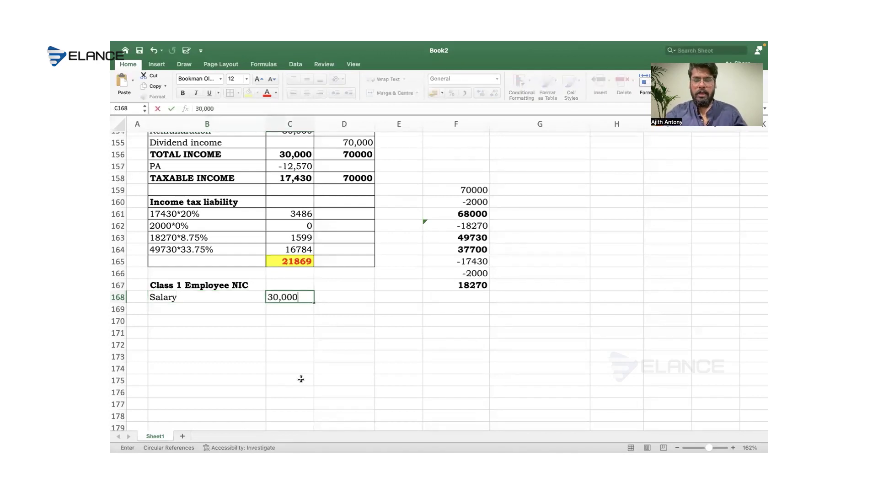
pyautogui.press('Return')
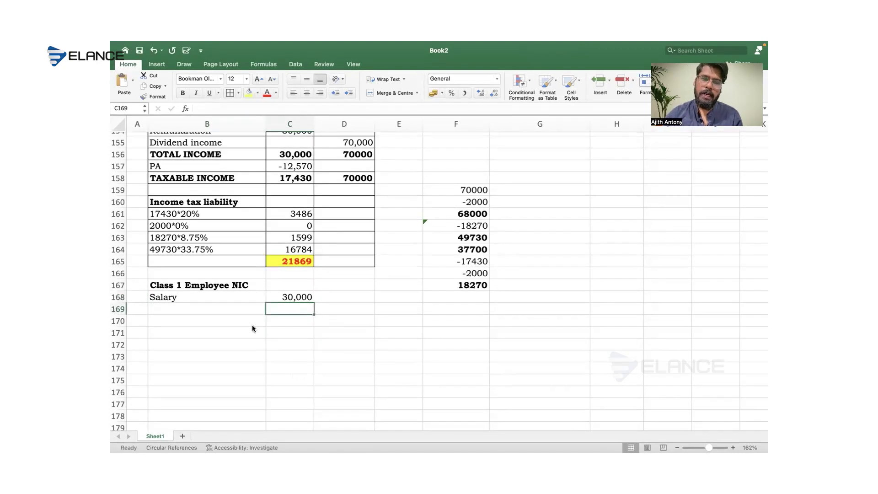
# Step: Enter the nil-rate NIC band 12570*0% in B169 with an amount of 0 in C169
pyautogui.click(243, 309)
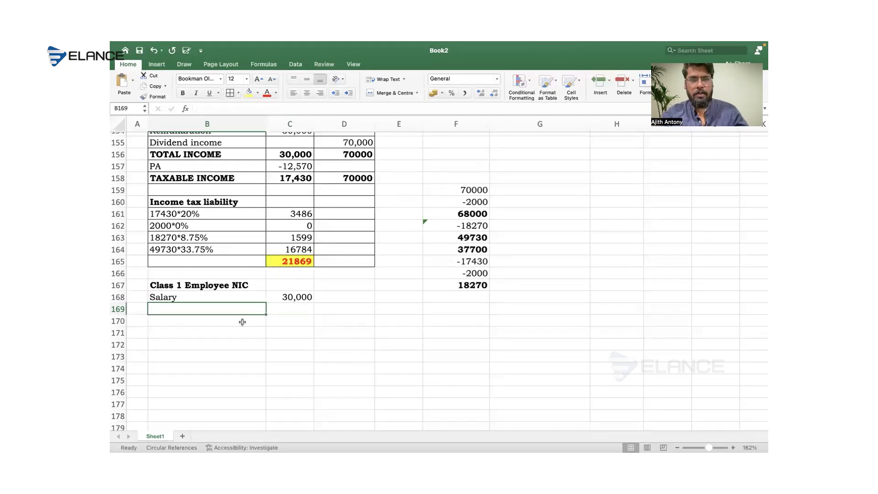
pyautogui.write('1')
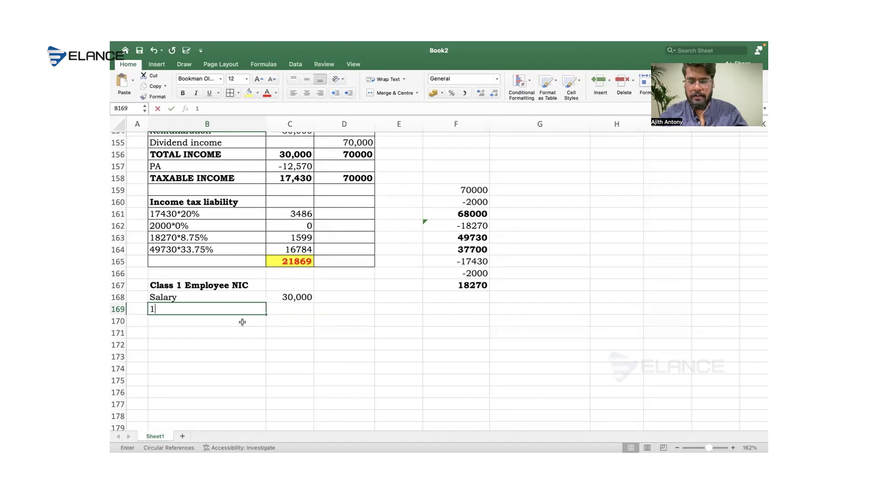
pyautogui.write('257')
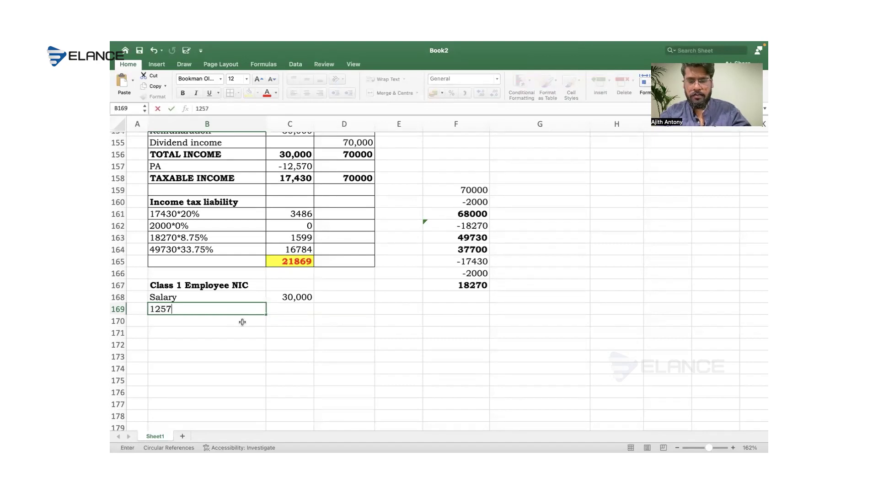
pyautogui.write('0*0%')
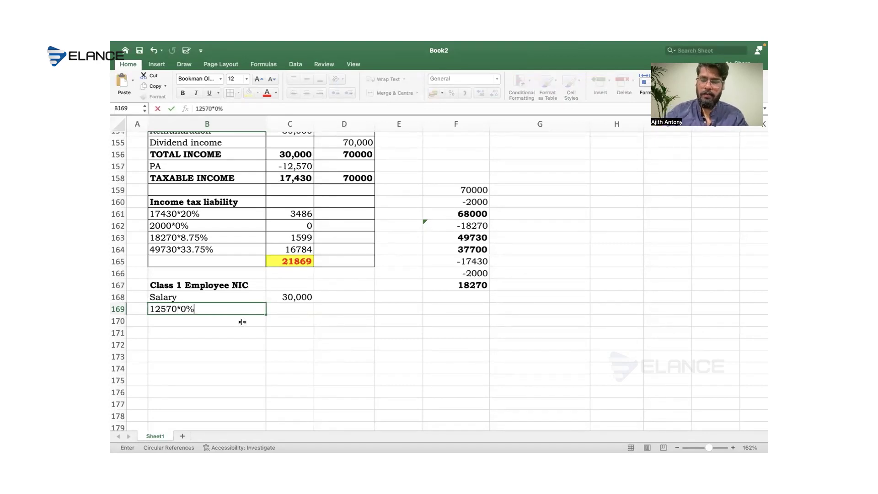
pyautogui.press('Tab')
pyautogui.write('0')
pyautogui.press('Return')
pyautogui.click(242, 324)
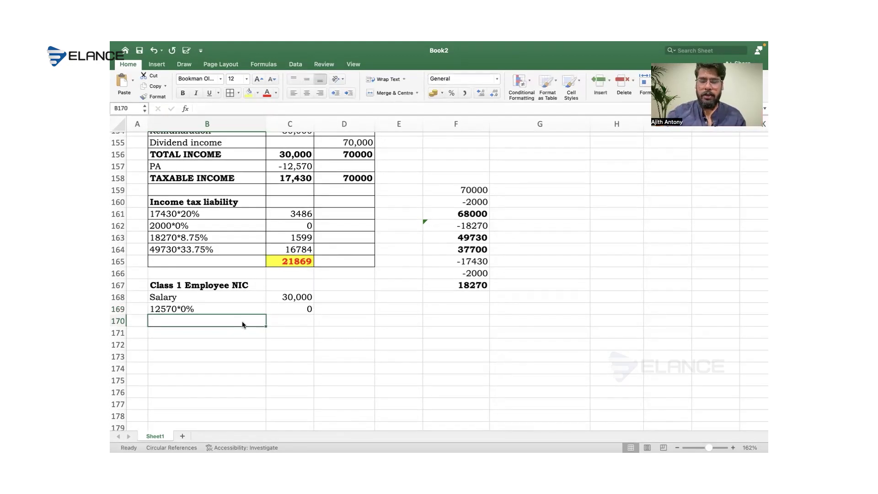
pyautogui.write('(')
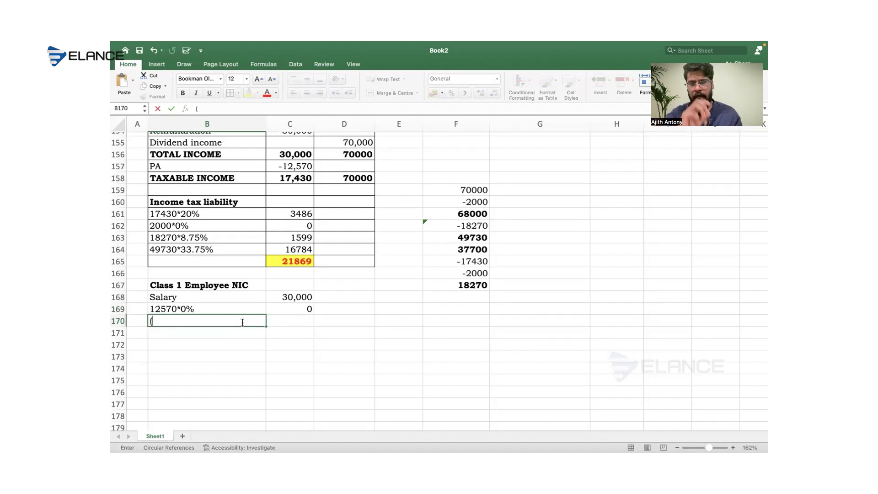
pyautogui.write('30000-12570)*')
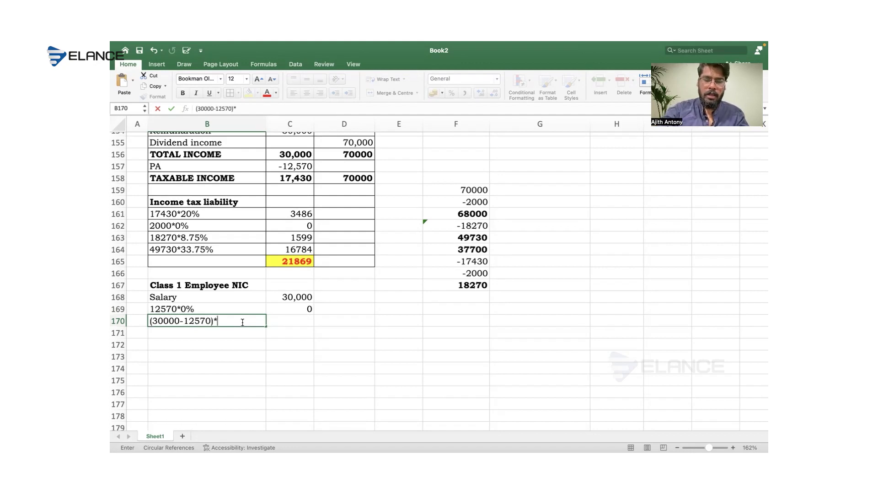
pyautogui.write('13.25%')
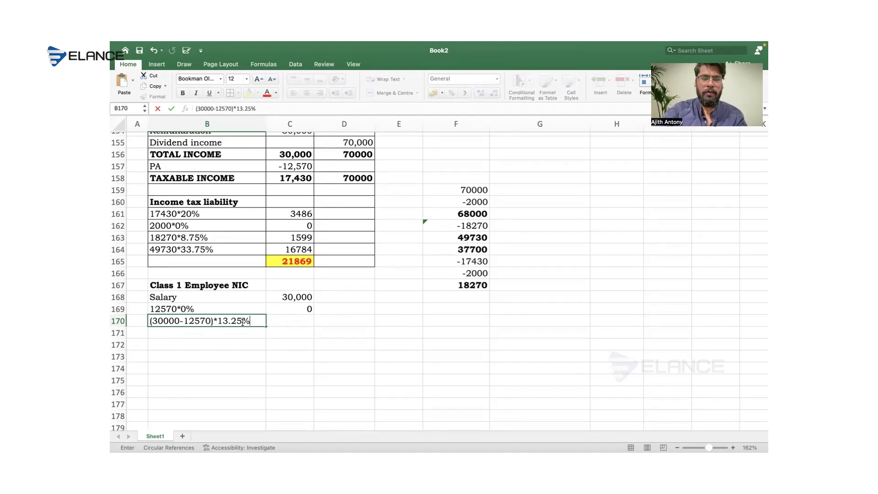
pyautogui.moveTo(251, 322); pyautogui.dragTo(149, 326)
pyautogui.press('super+c')
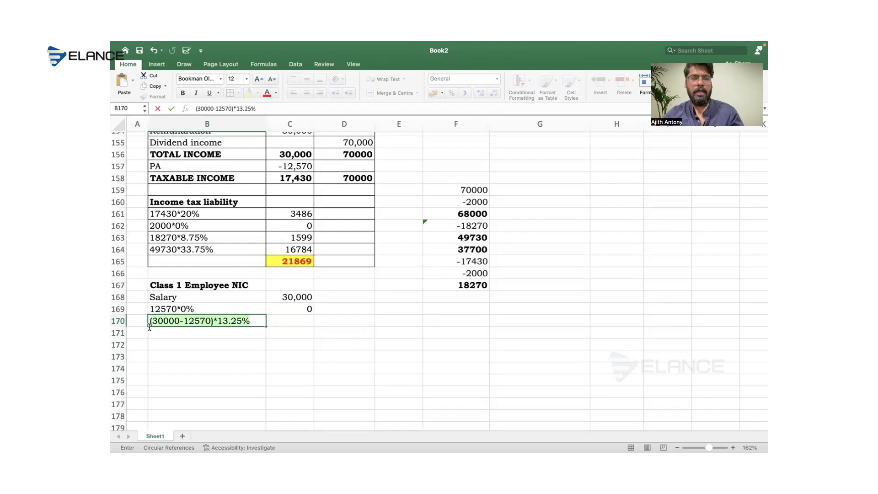
pyautogui.click(149, 328)
pyautogui.press('Up')
pyautogui.press('Right')
pyautogui.write('=')
pyautogui.press('super+v')
pyautogui.press('Return')
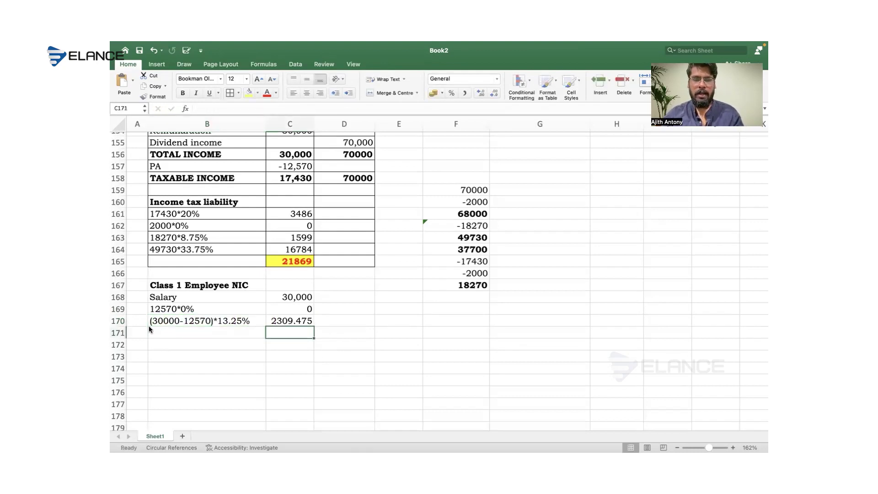
# Step: Replace the NIC amount in C170 with the rounded figure 2309 and make it bold with yellow fill and red font
pyautogui.click(305, 325)
pyautogui.write('309')
pyautogui.press('Return')
pyautogui.press('Up')
pyautogui.press('super+b')
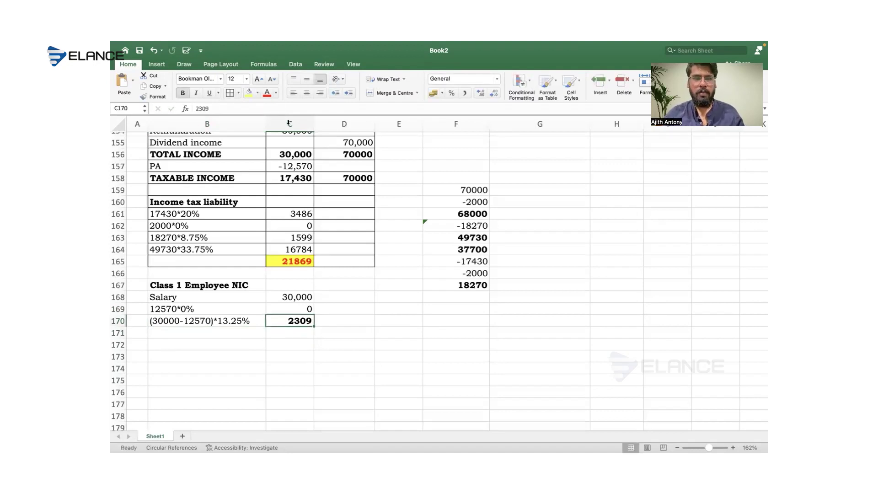
pyautogui.click(249, 93)
pyautogui.click(266, 94)
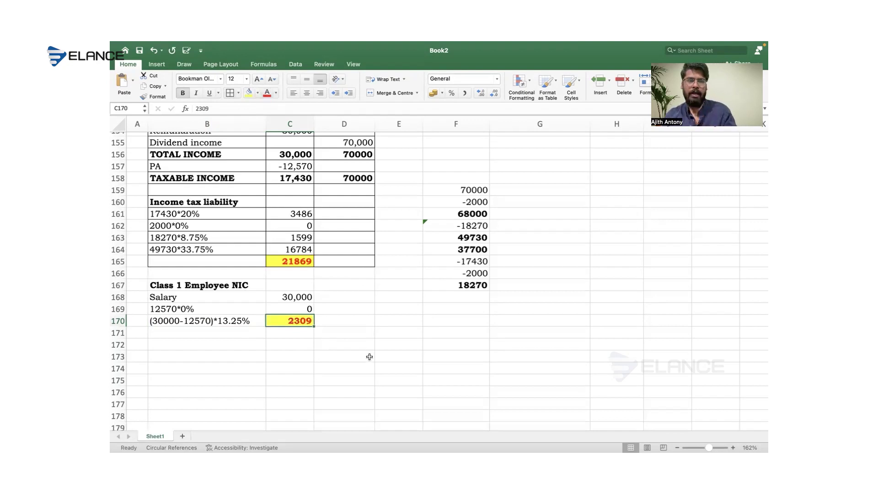
# Step: Apply all borders to the Class 1 Employee NIC computation, B167:C170
pyautogui.click(248, 286)
pyautogui.moveTo(247, 286); pyautogui.dragTo(297, 322)
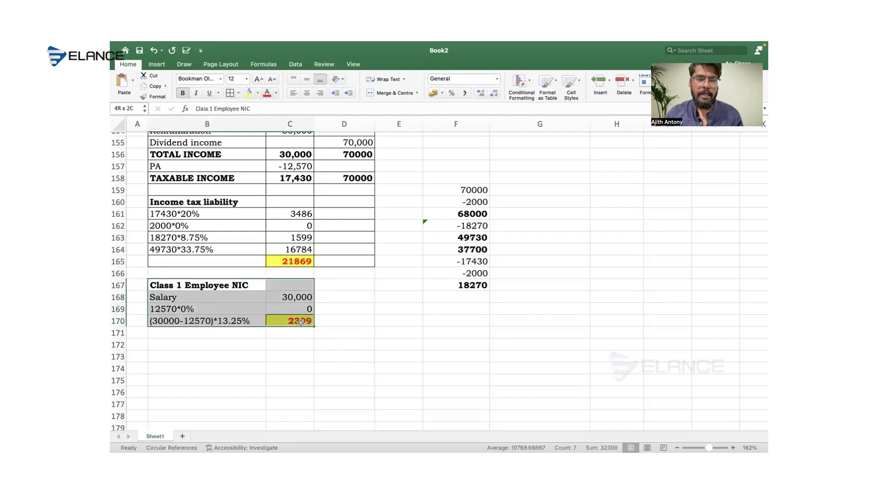
pyautogui.click(381, 334)
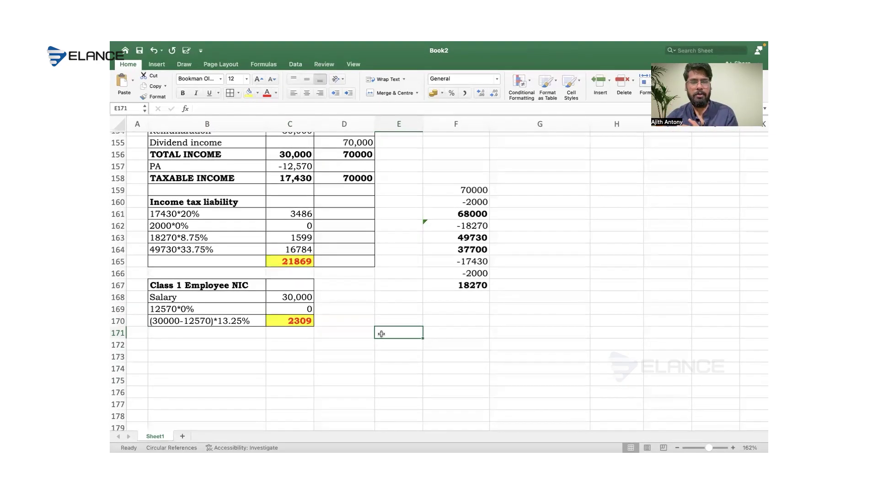
# Step: Enter the heading Alimag Ltd. in B172 and format it in bold red
pyautogui.click(214, 348)
pyautogui.scroll(-1, 214, 349)
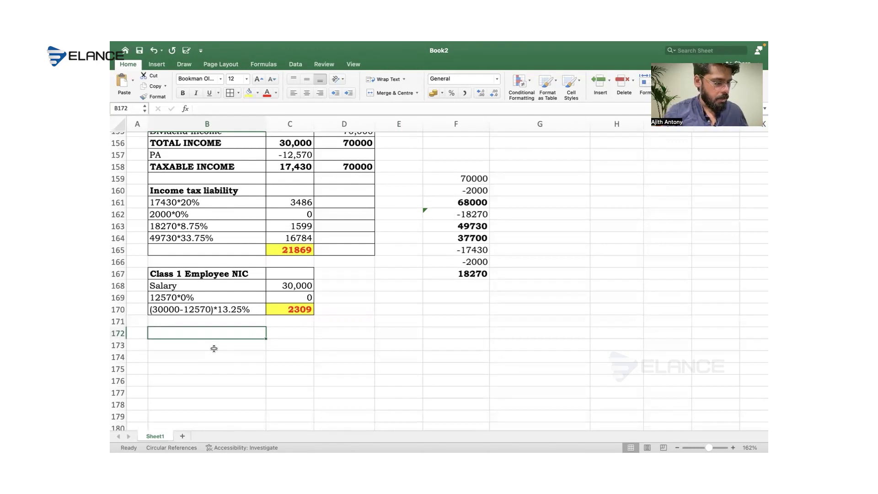
pyautogui.write('Alimag Ltd.')
pyautogui.press('Return')
pyautogui.press('Up')
pyautogui.press('cmd+b')
pyautogui.click(213, 348)
pyautogui.press('Up')
pyautogui.click(268, 93)
pyautogui.click(300, 350)
pyautogui.click(255, 346)
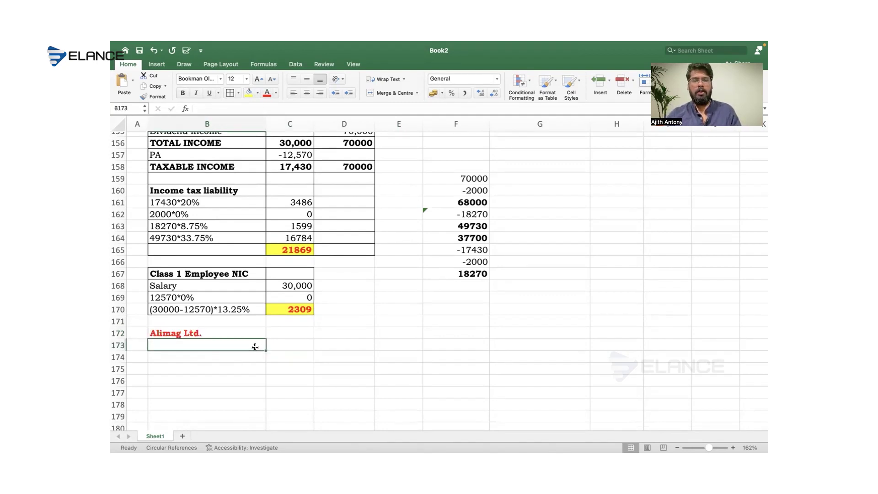
# Step: Add a Profit before expenses line in B173 with 180,000 in C173
pyautogui.scroll(-1, 255, 347)
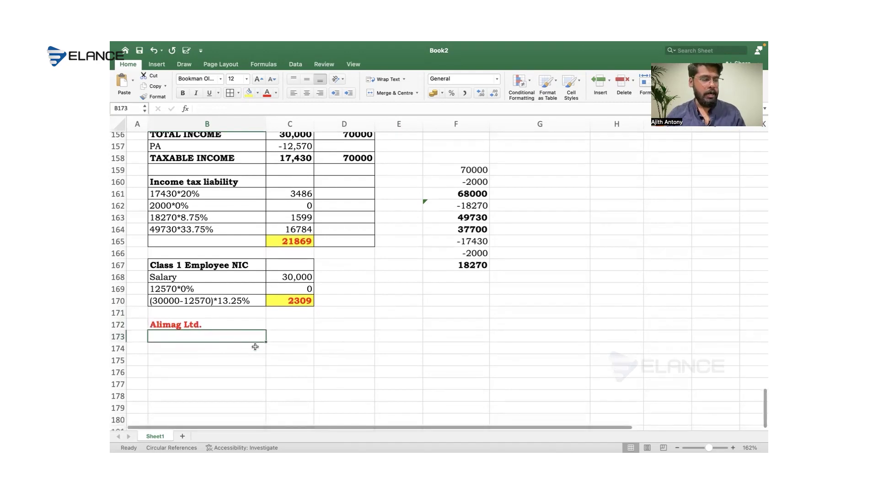
pyautogui.write('Profit ')
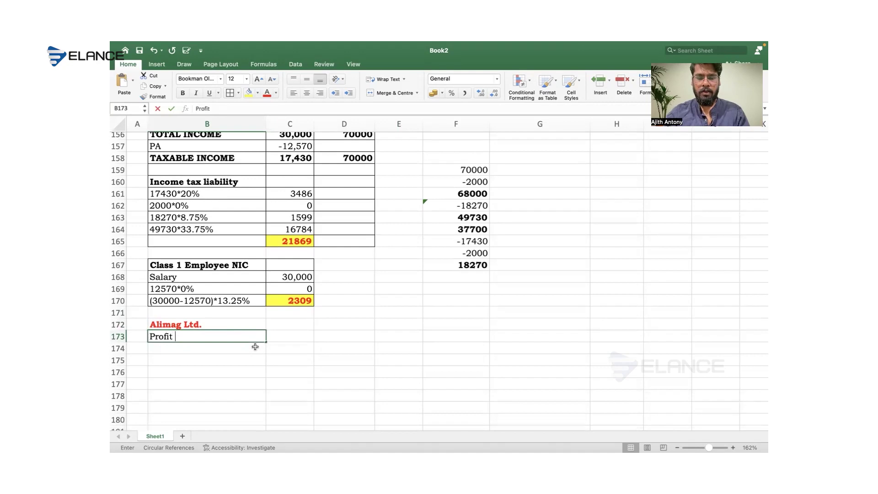
pyautogui.write('before expene')
pyautogui.press('BackSpace')
pyautogui.write('ses')
pyautogui.press('Tab')
pyautogui.write('180,000')
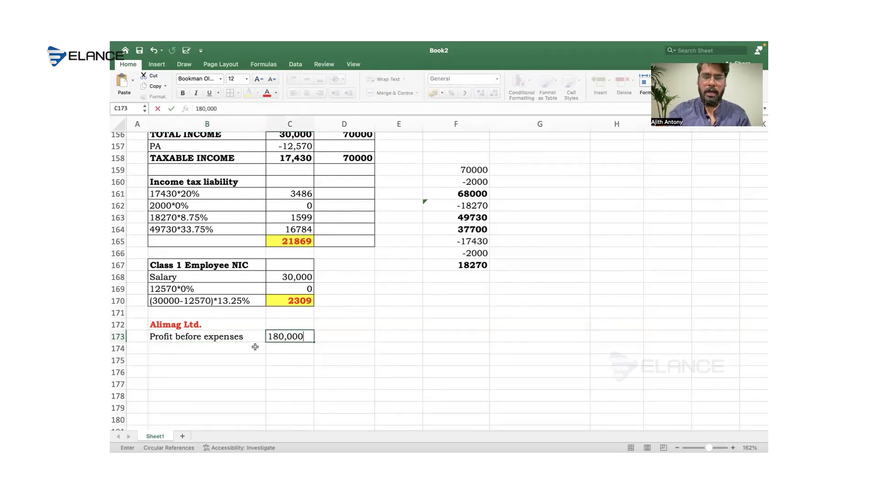
pyautogui.press('Return')
# Step: Check the forecast profit and revised extraction terms in the question PDF, and enter the Salary deduction of -30,000 in row 174 of the spreadsheet
pyautogui.hotkey('ctrl', 'Left')
pyautogui.scroll(10, 254, 346)
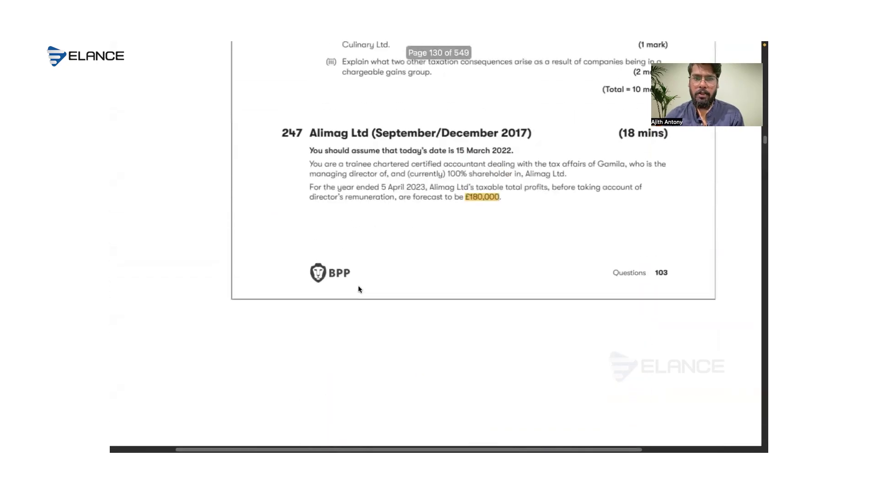
pyautogui.scroll(1, 358, 286)
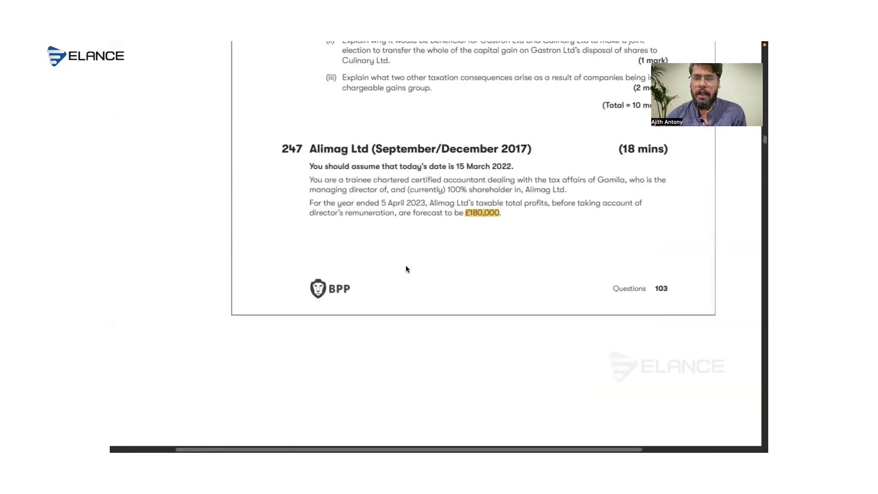
pyautogui.scroll(-5, 405, 265)
pyautogui.scroll(-3, 406, 269)
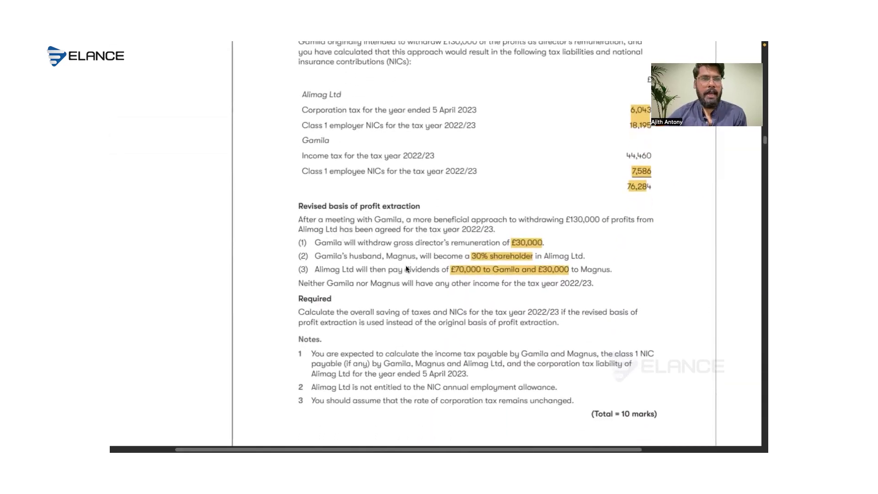
pyautogui.hotkey('ctrl', 'Right')
pyautogui.click(297, 347)
pyautogui.click(244, 343)
pyautogui.write('land')
pyautogui.press('BackSpace')
pyautogui.press('BackSpace')
pyautogui.press('BackSpace')
pyautogui.press('BackSpace')
pyautogui.write('Salary')
pyautogui.press('Tab')
pyautogui.write('-')
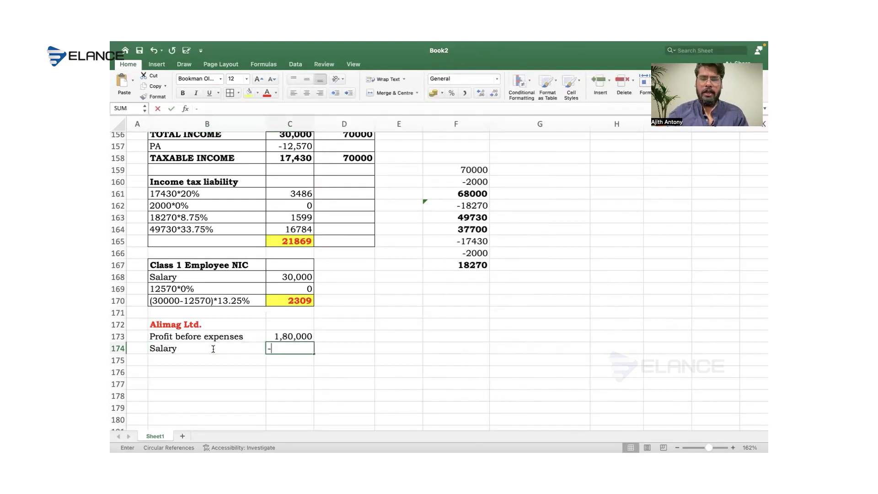
pyautogui.write('30,000')
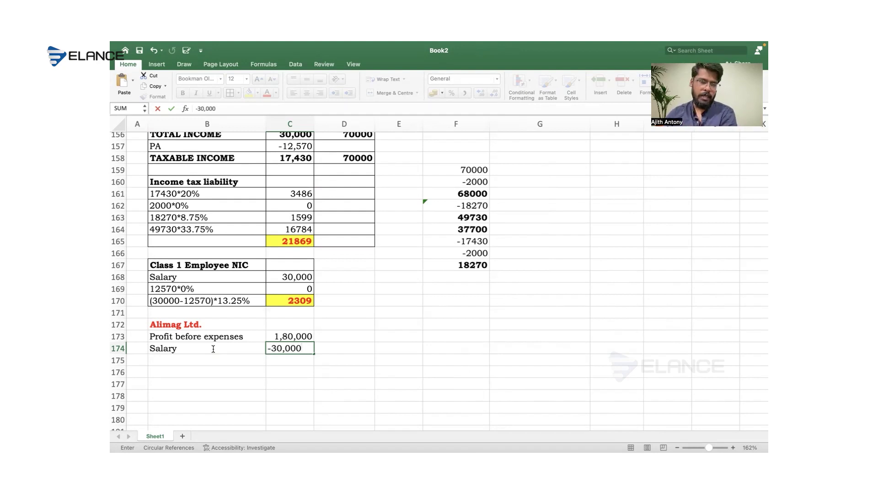
pyautogui.press('Return')
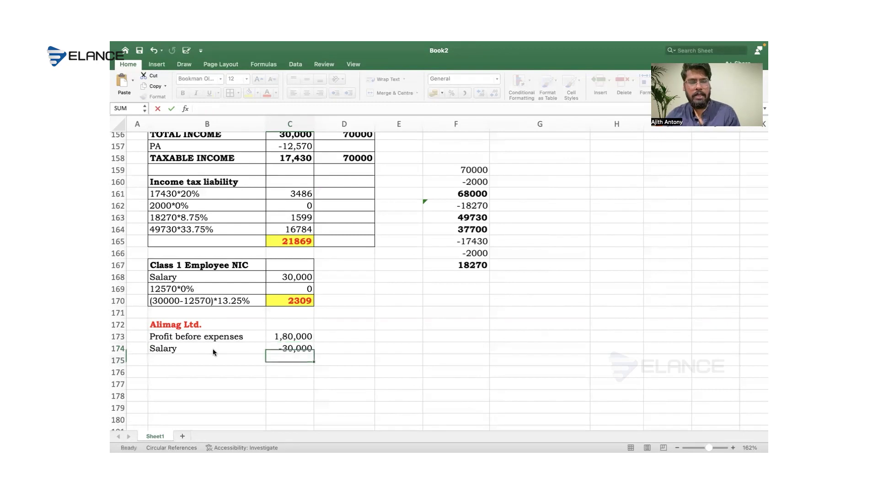
# Step: Add the line label Class 1 Employer NIC in B175 below the Salary deduction
pyautogui.scroll(-4, 213, 348)
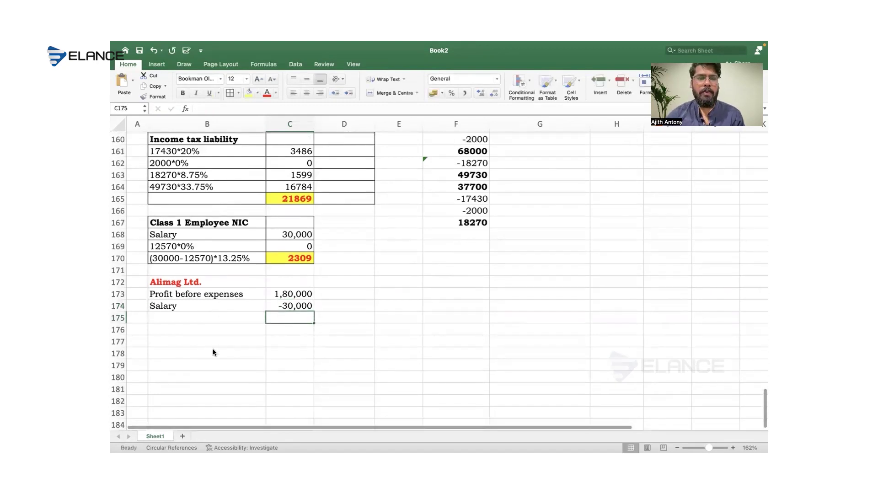
pyautogui.click(206, 319)
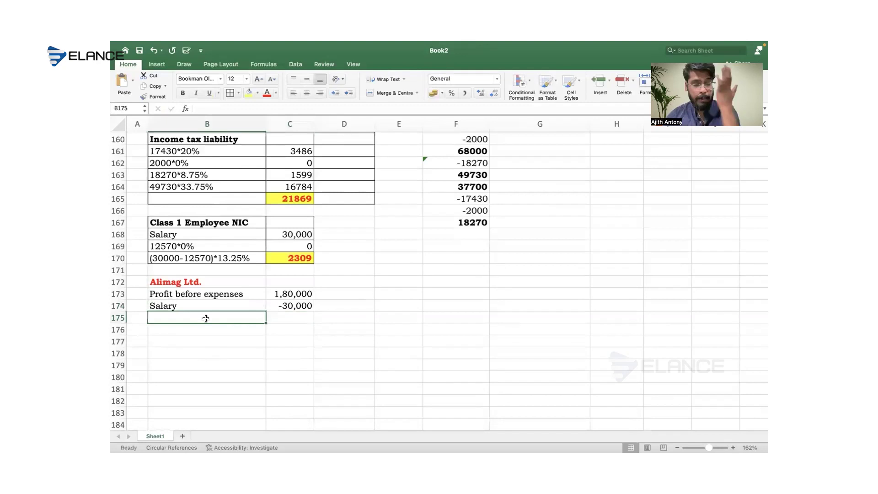
pyautogui.write('N')
pyautogui.press('BackSpace')
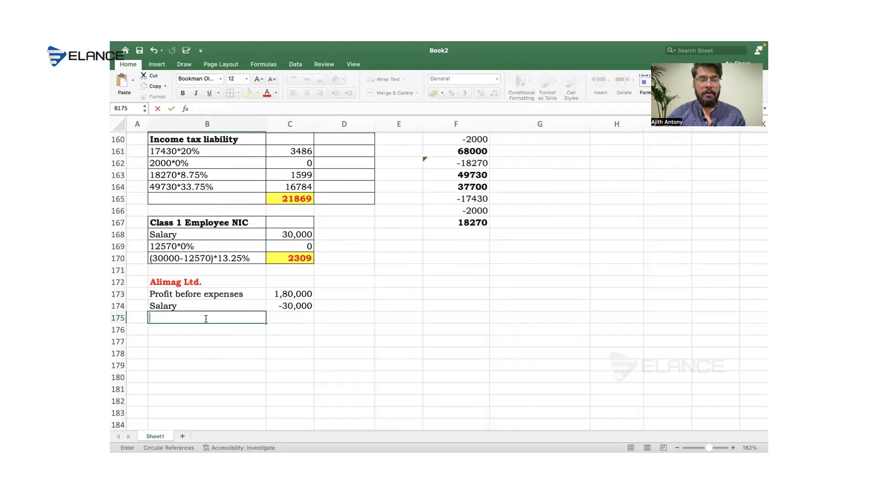
pyautogui.write('Class 1 Emplo')
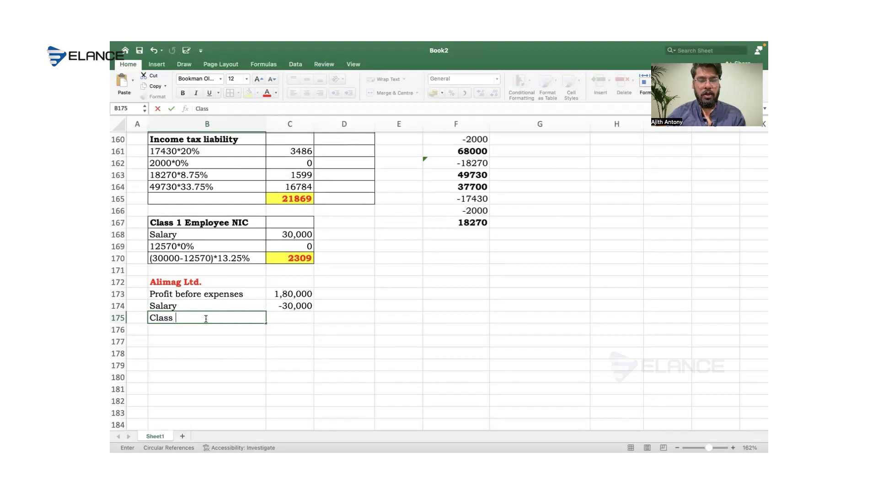
pyautogui.write('yer NIC')
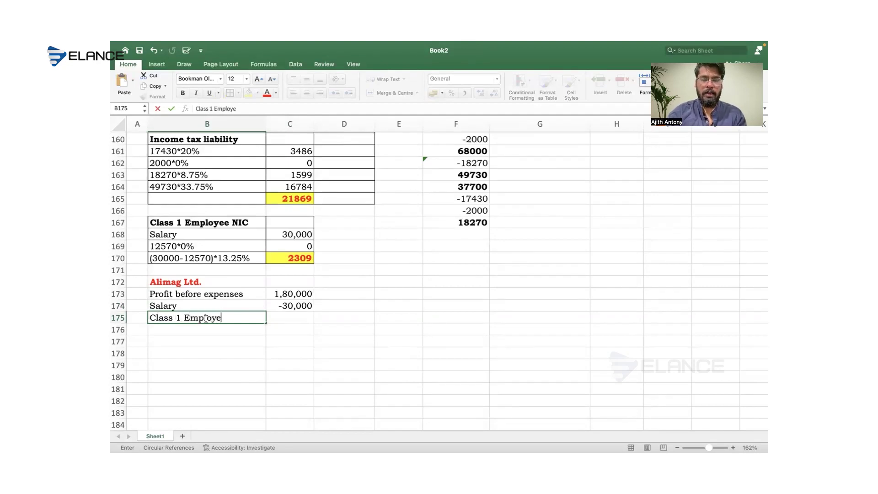
pyautogui.click(304, 374)
pyautogui.click(296, 319)
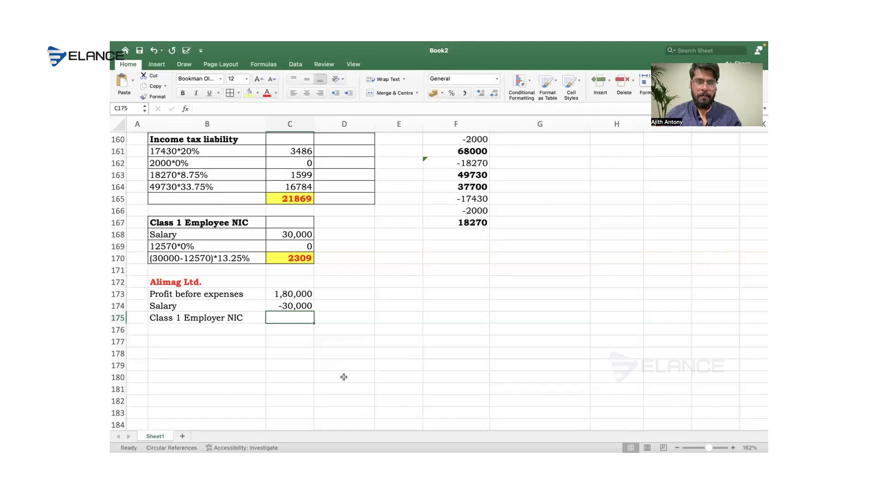
# Step: Copy the Class 1 Employer NIC label from B175 to B180 and make it a bold heading
pyautogui.scroll(-5, 344, 377)
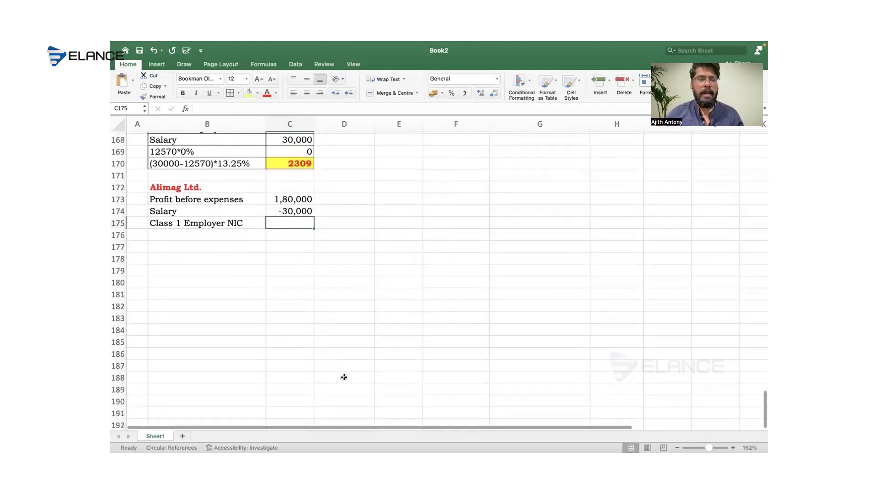
pyautogui.click(248, 213)
pyautogui.press('super+c')
pyautogui.click(206, 269)
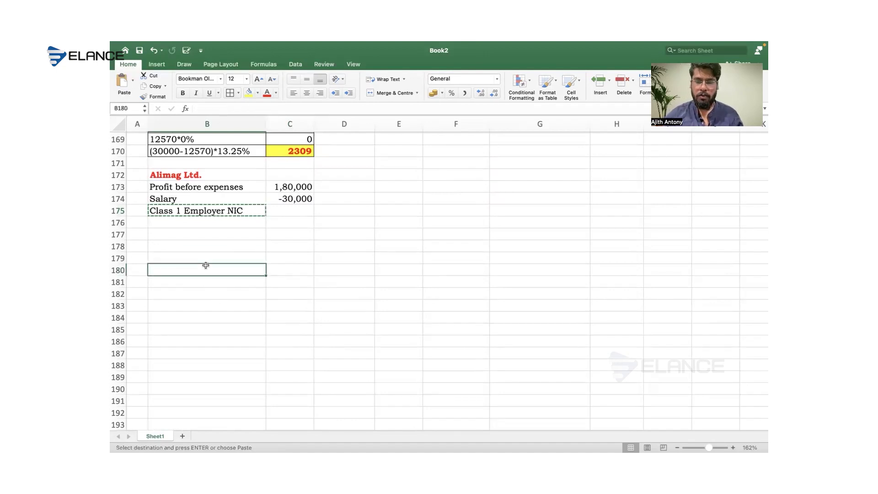
pyautogui.press('Return')
pyautogui.press('super+b')
pyautogui.press('Return')
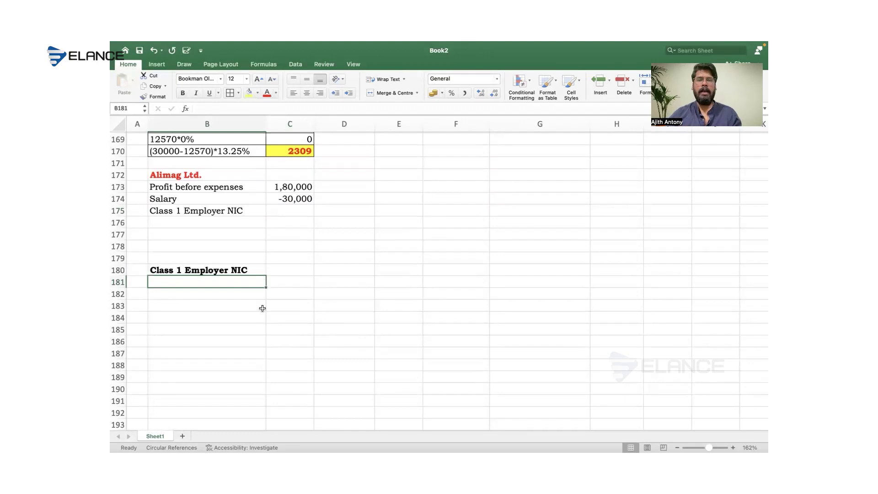
# Step: Copy the Salary line B168:C168 from the employee NIC computation to row 181 under the Class 1 Employer NIC heading
pyautogui.scroll(3, 262, 308)
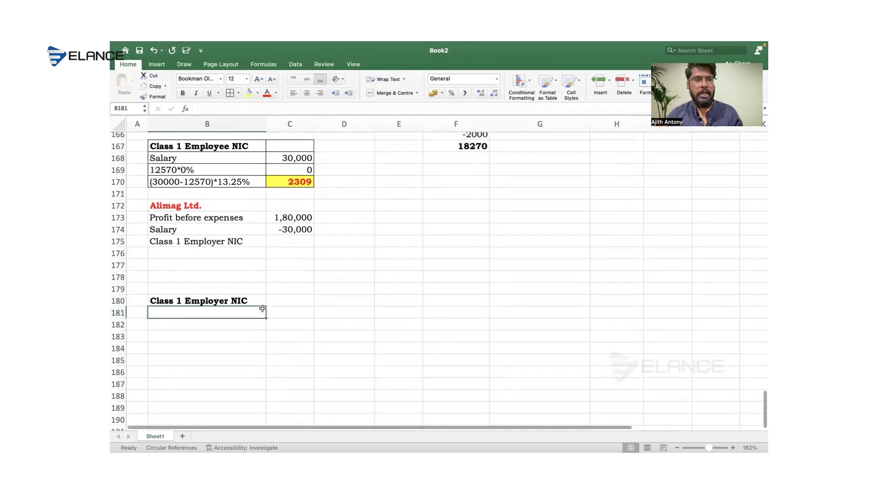
pyautogui.moveTo(229, 168); pyautogui.dragTo(295, 167)
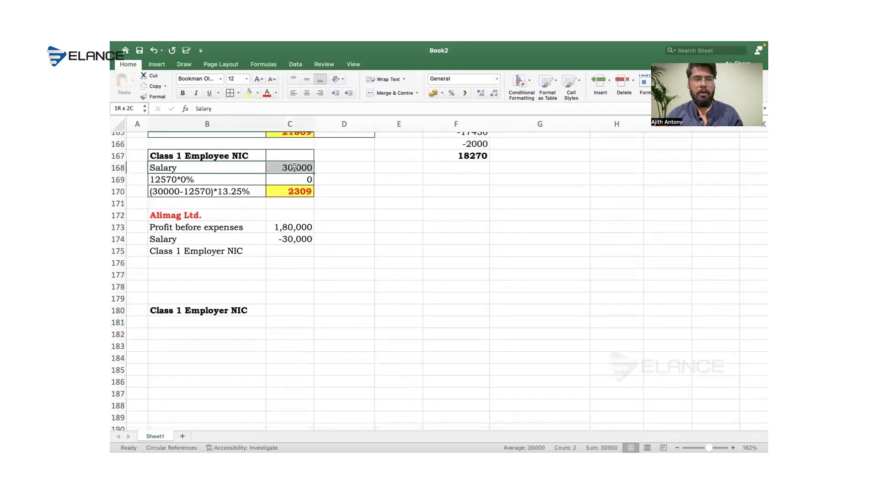
pyautogui.press('super+c')
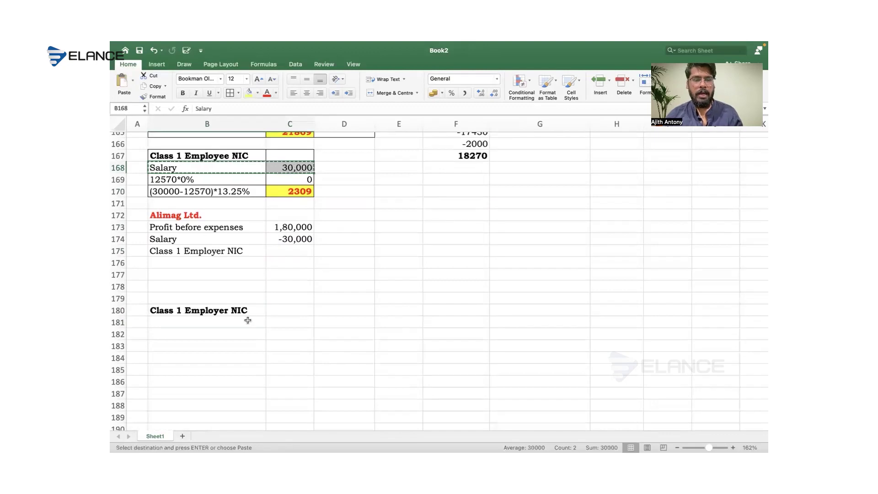
pyautogui.click(248, 320)
pyautogui.press('Return')
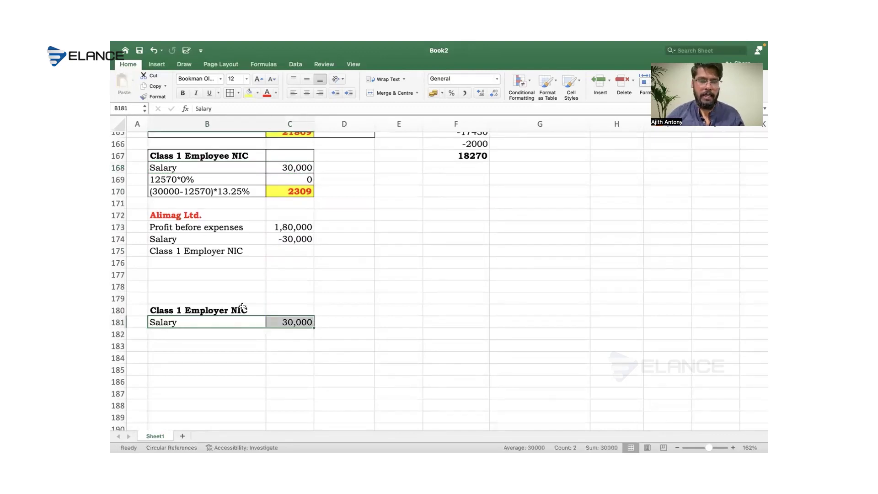
pyautogui.click(242, 309)
# Step: Add the zero-rate band line 9100*0% in B182 with 0 in C182
pyautogui.click(251, 336)
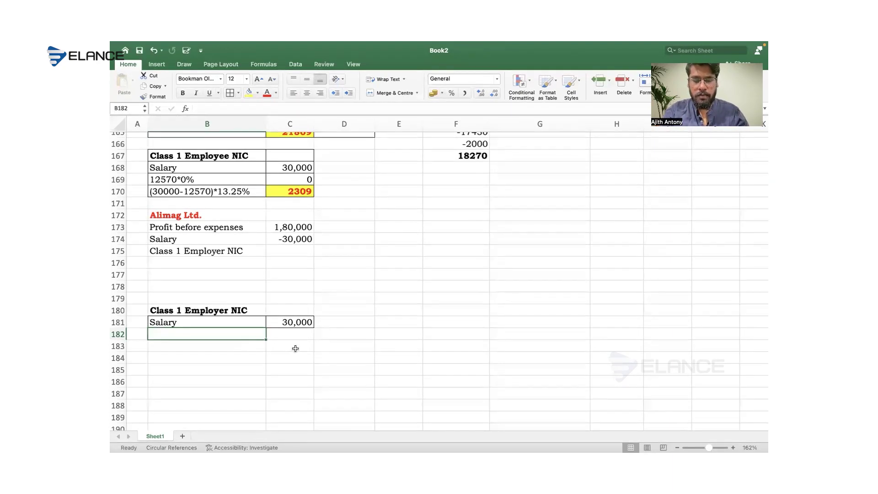
pyautogui.write('9100')
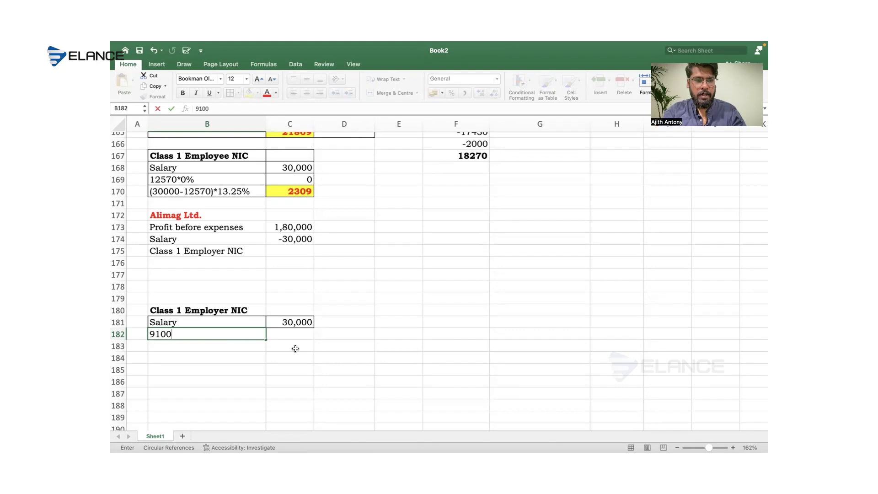
pyautogui.write('*0%')
pyautogui.press('Tab')
pyautogui.write('0')
pyautogui.click(296, 351)
# Step: Add the line (30000-9100)*15.05% in B183, calculate it in C183, and replace the formula with the rounded value 3145
pyautogui.press('Left')
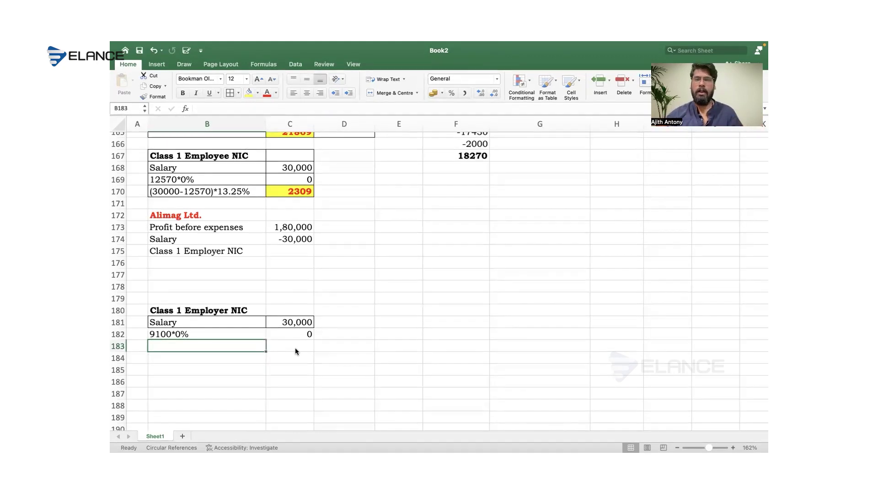
pyautogui.write('(')
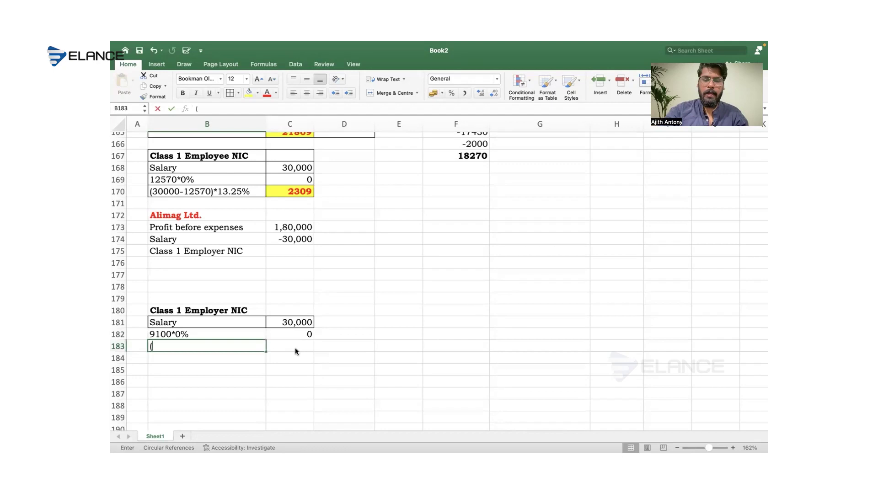
pyautogui.write('30000-9100)*15.05%')
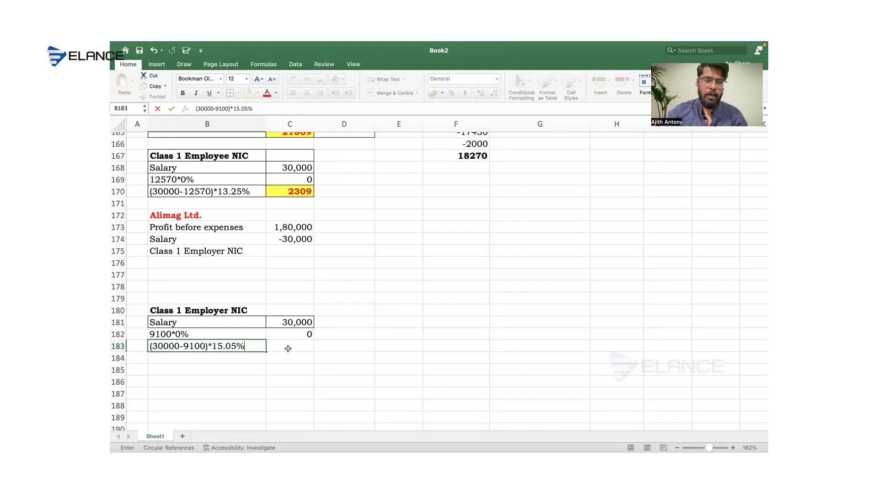
pyautogui.moveTo(253, 347); pyautogui.dragTo(147, 351)
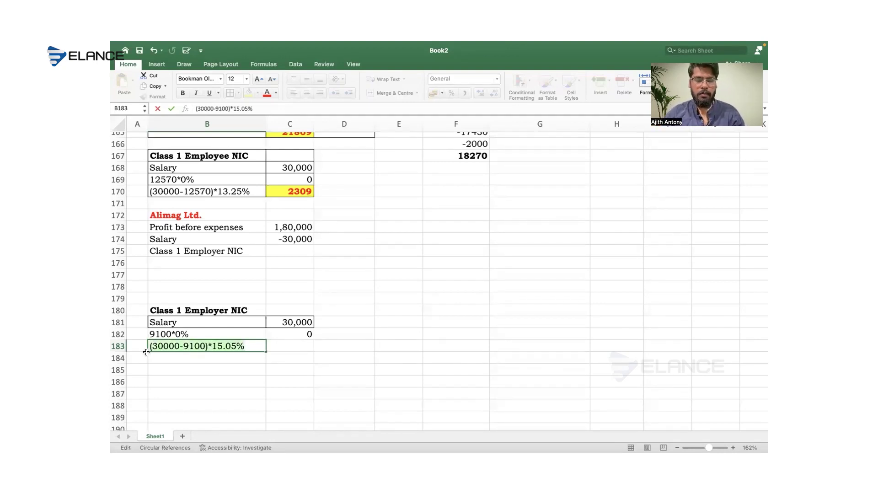
pyautogui.press('Return')
pyautogui.press('Right')
pyautogui.write('=(30000-9100)*15.05%')
pyautogui.press('Return')
pyautogui.press('Up')
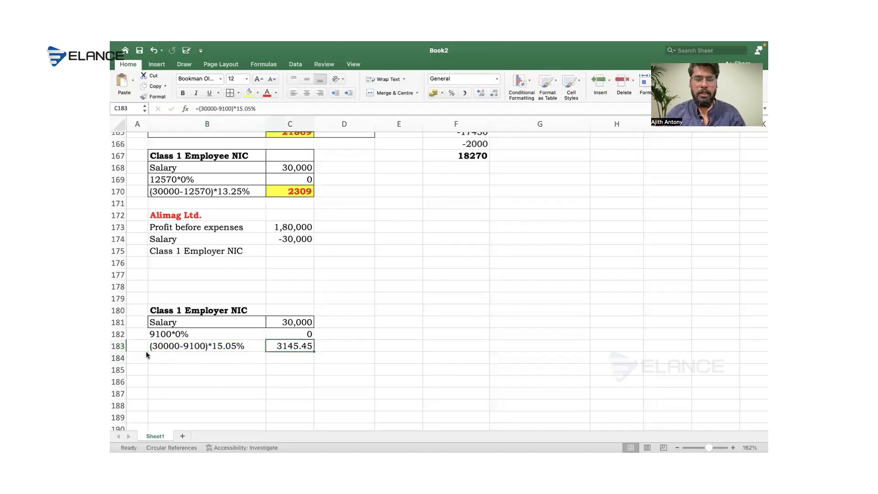
pyautogui.write('3145')
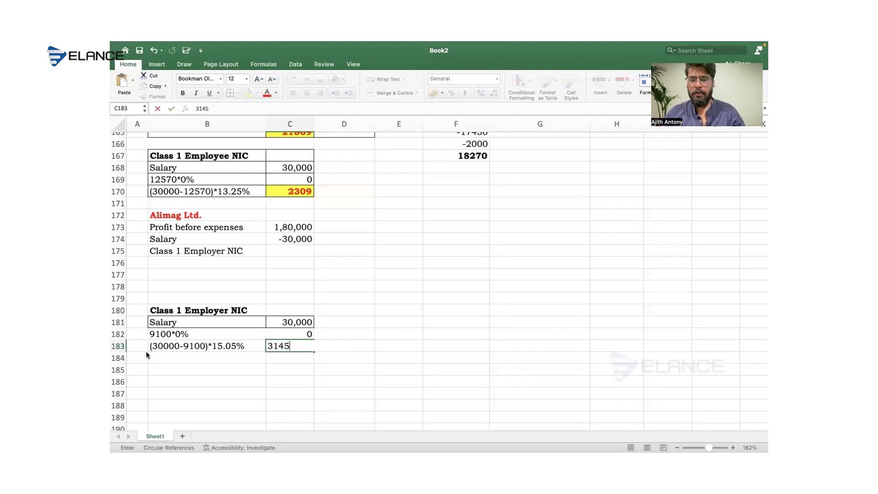
pyautogui.press('Return')
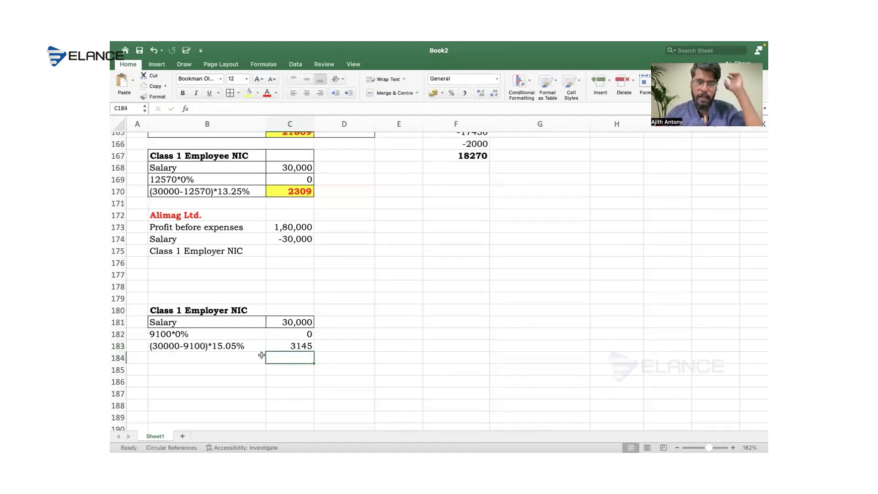
# Step: Apply all borders to B180:C183 and format the employer NIC amount in C183 in bold red with yellow fill
pyautogui.moveTo(249, 310); pyautogui.dragTo(277, 346)
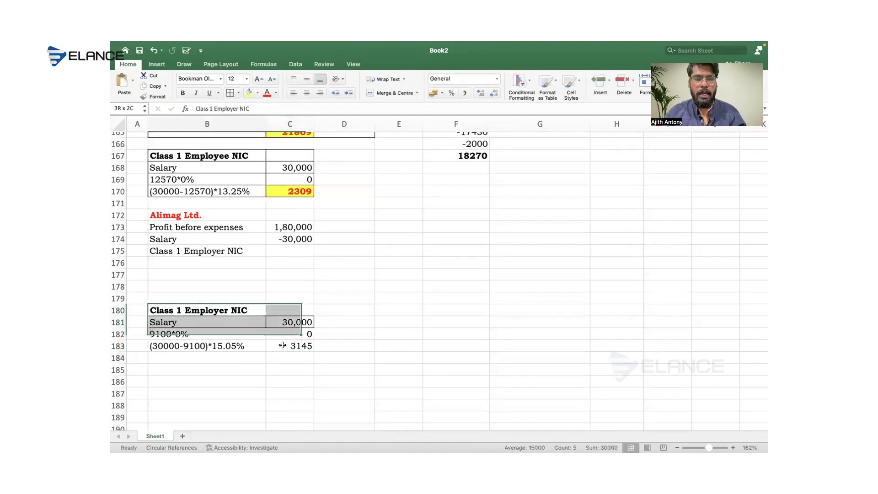
pyautogui.click(230, 93)
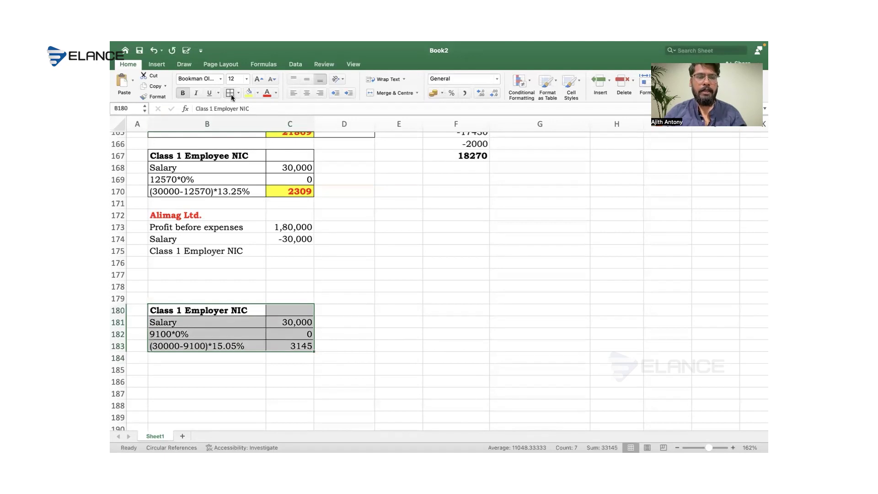
pyautogui.click(290, 347)
pyautogui.click(267, 93)
pyautogui.click(250, 93)
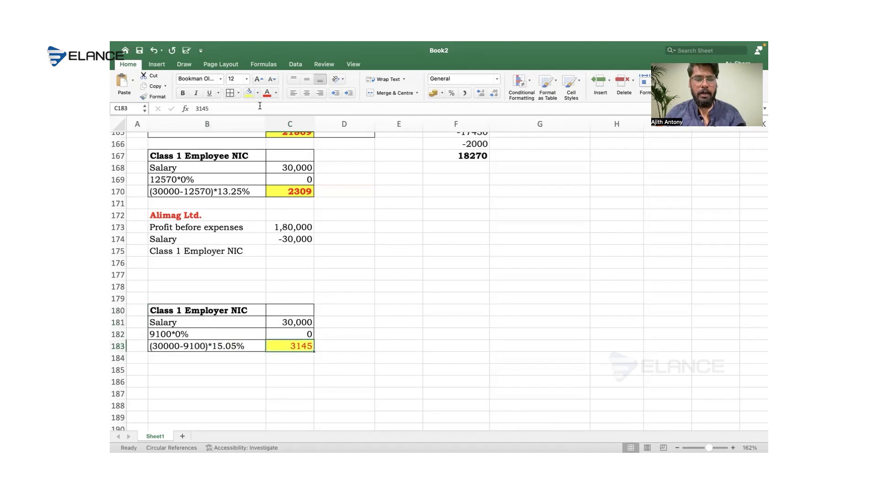
pyautogui.press('super+b')
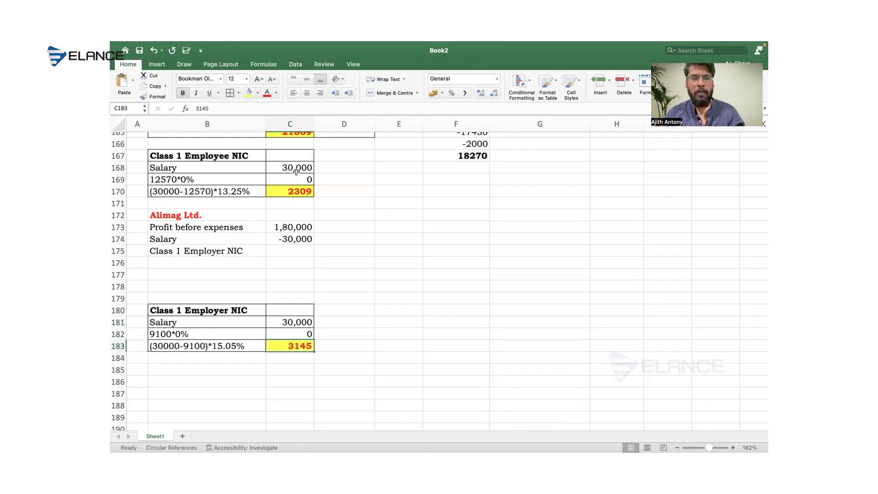
# Step: Fill C175 with the employer NIC as a deduction by linking it to the negative of C183
pyautogui.click(296, 250)
pyautogui.write('-')
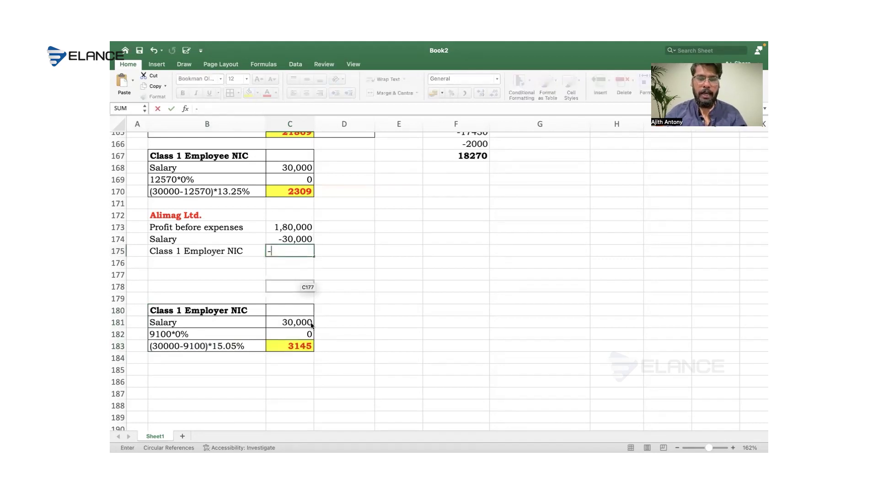
pyautogui.click(307, 345)
pyautogui.press('Return')
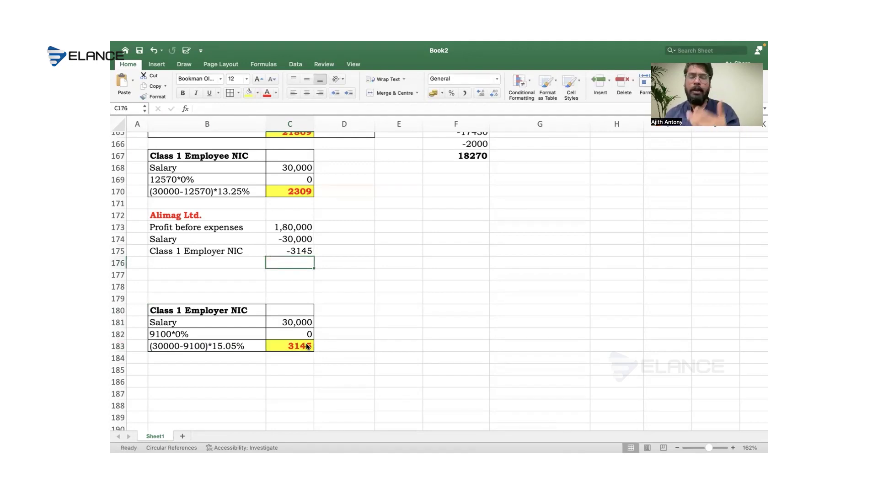
pyautogui.click(272, 229)
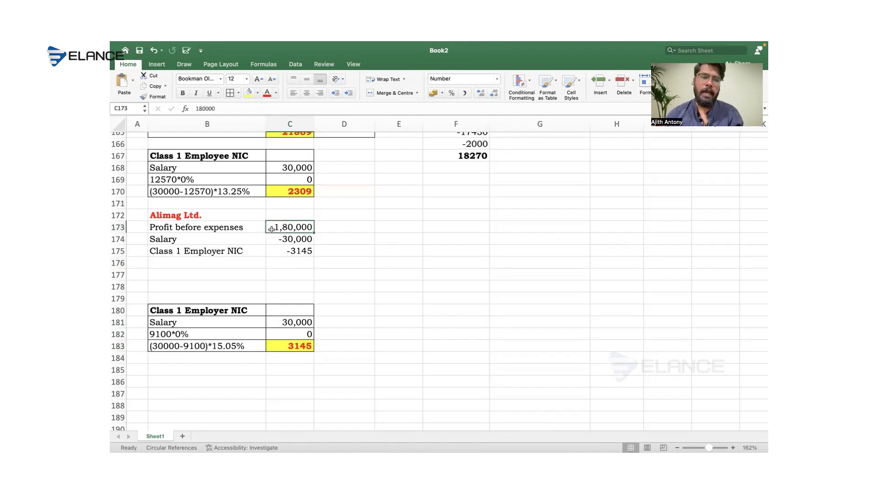
pyautogui.click(281, 239)
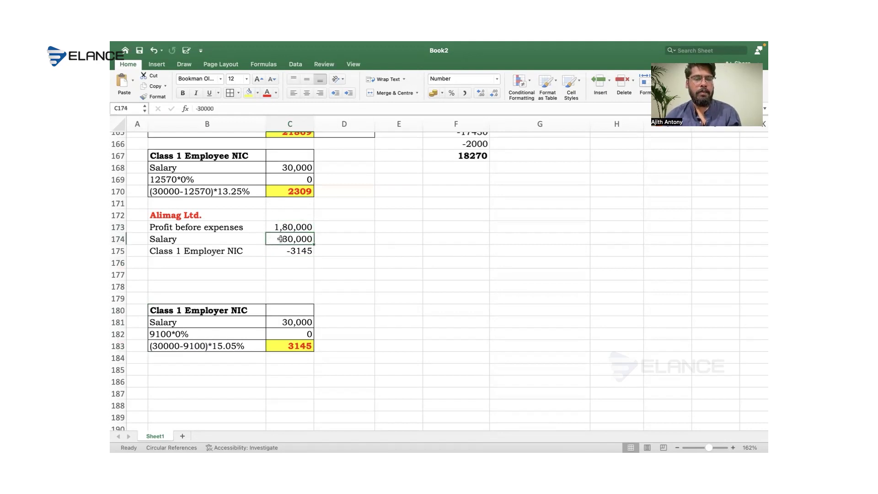
pyautogui.click(284, 247)
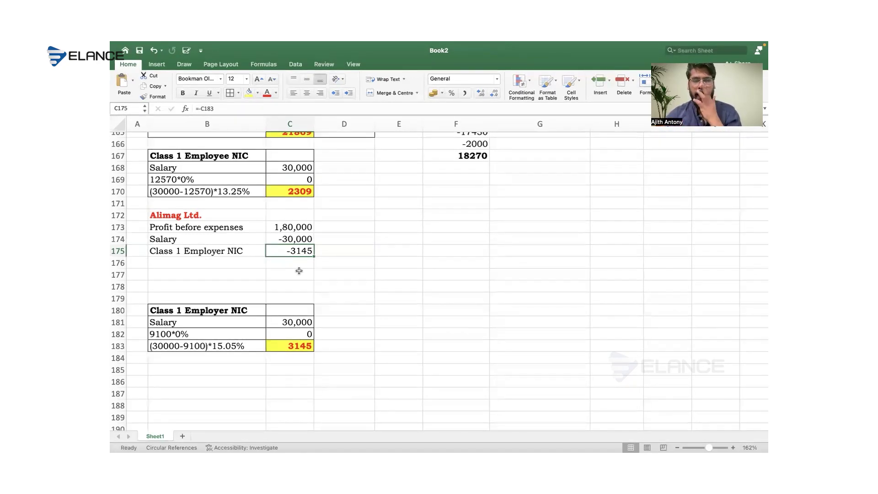
# Step: Sum C173:C175 into C176, label the row Taxable total profit in B176, and make both cells bold
pyautogui.moveTo(293, 231); pyautogui.dragTo(293, 251)
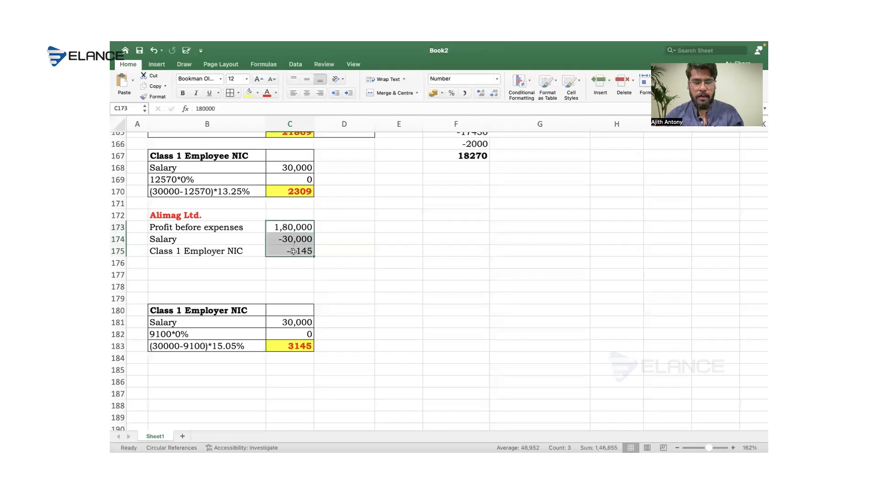
pyautogui.press('super+shift+t')
pyautogui.click(249, 261)
pyautogui.write('Taxable ')
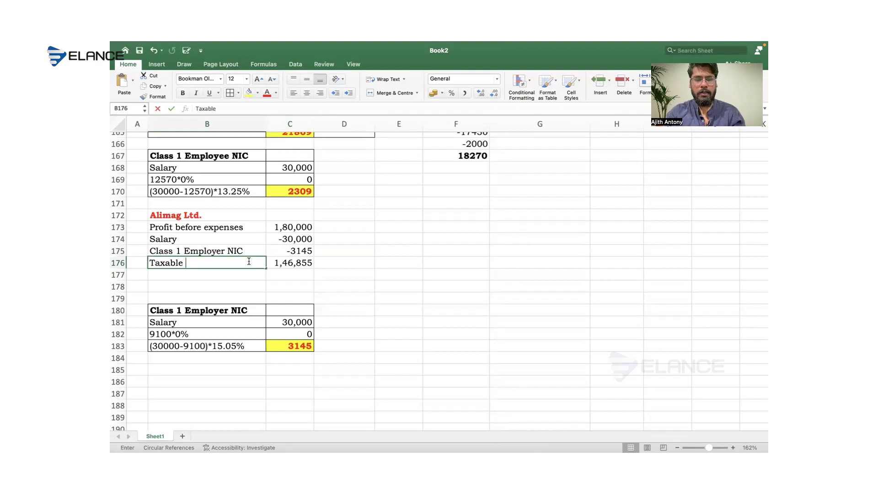
pyautogui.write('total profit')
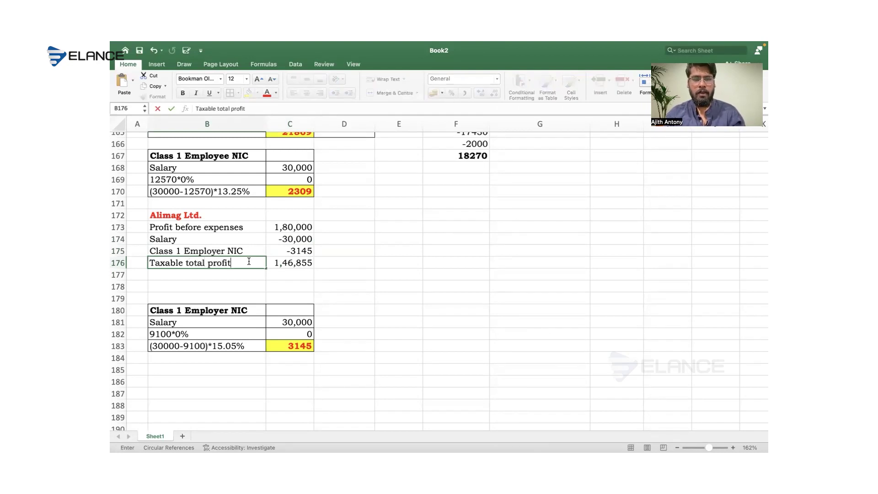
pyautogui.hotkey('shift', 'Right')
pyautogui.press('super+b')
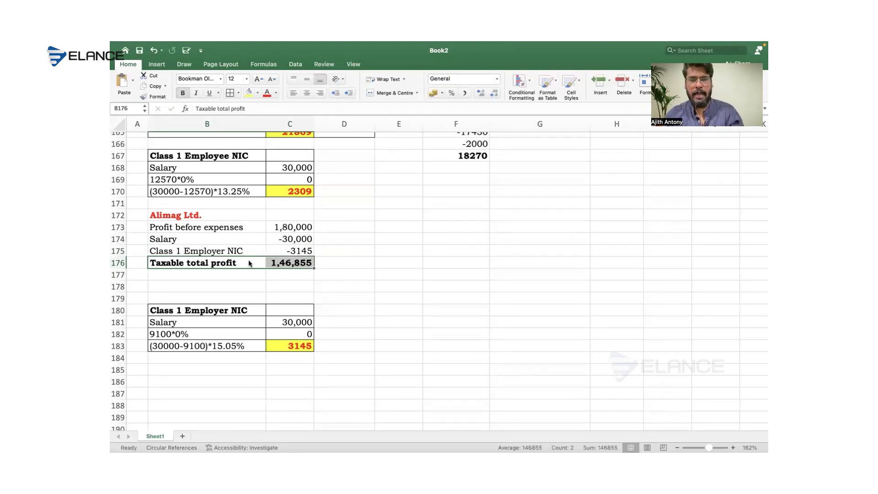
# Step: Label B177 Corporation tax, calculate 19% of the taxable total profit in C177, and replace the formula with the rounded value 27902
pyautogui.click(242, 276)
pyautogui.write('Corporation tax')
pyautogui.press('Tab')
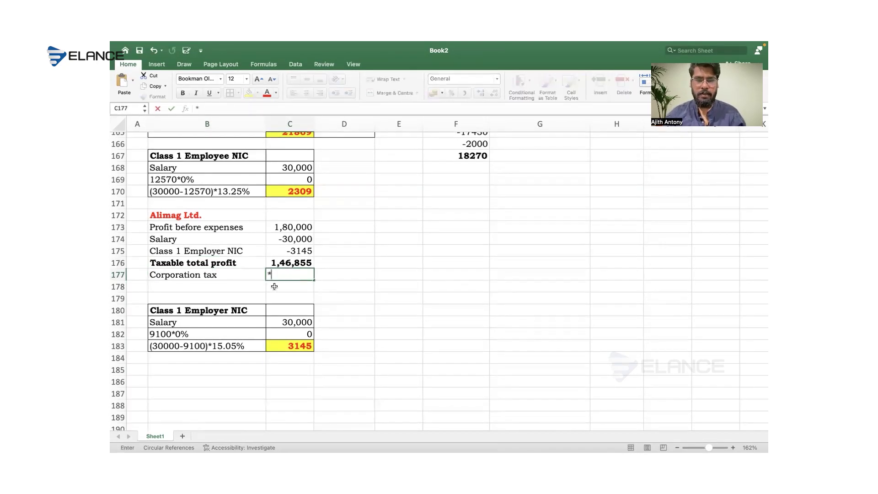
pyautogui.write('=')
pyautogui.press('Up')
pyautogui.write('*.19')
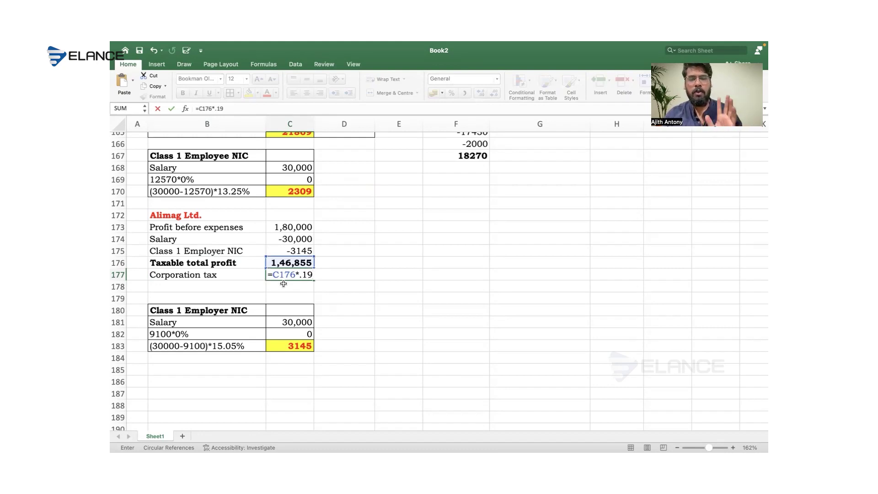
pyautogui.press('Return')
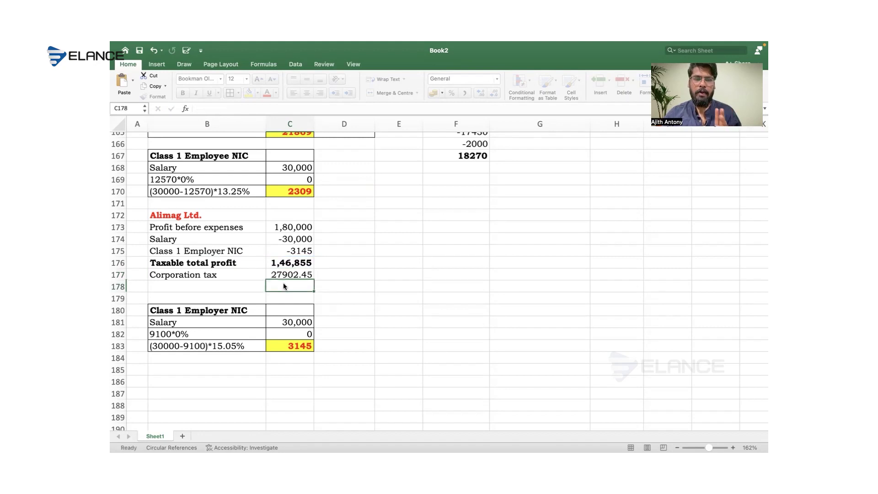
pyautogui.click(293, 276)
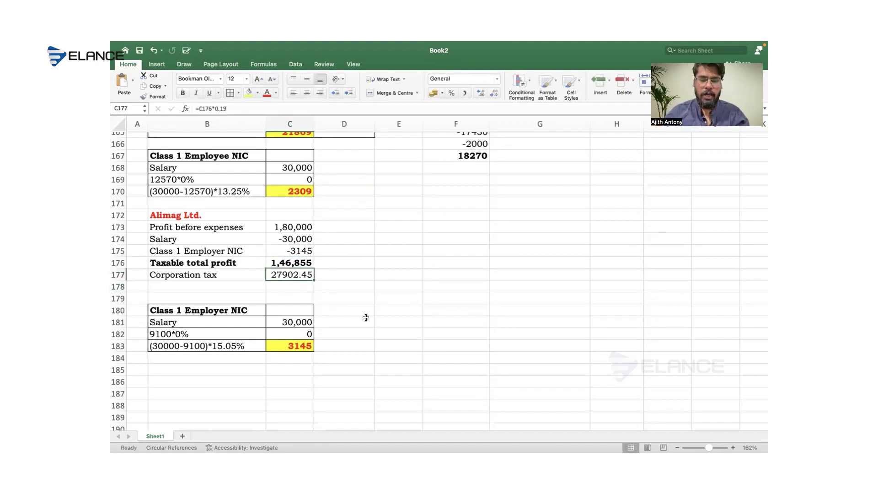
pyautogui.write('27902')
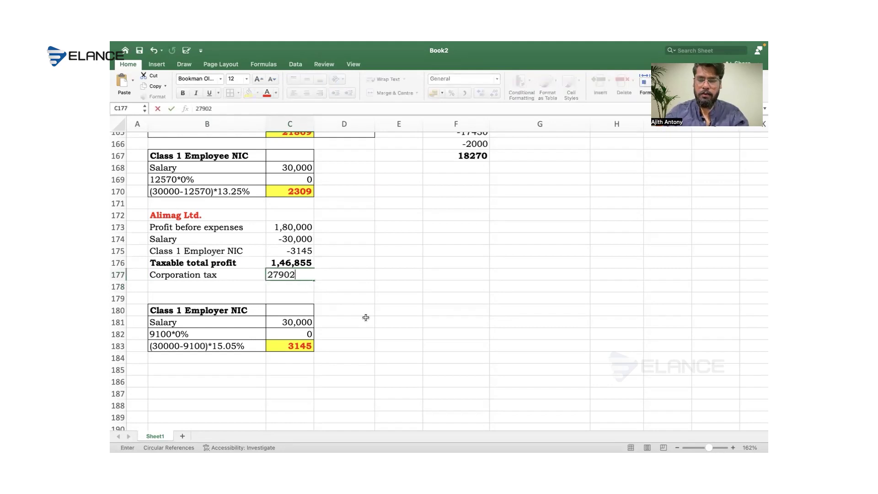
pyautogui.press('Return')
# Step: Make the Corporation tax row B177:C177 bold and format the amount in C177 in red with yellow fill
pyautogui.press('Up')
pyautogui.hotkey('shift', 'Left')
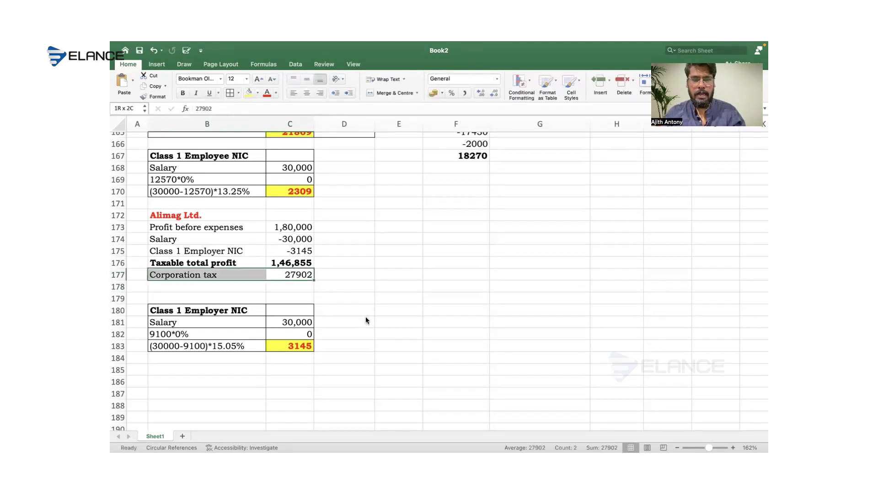
pyautogui.press('super+b')
pyautogui.click(304, 277)
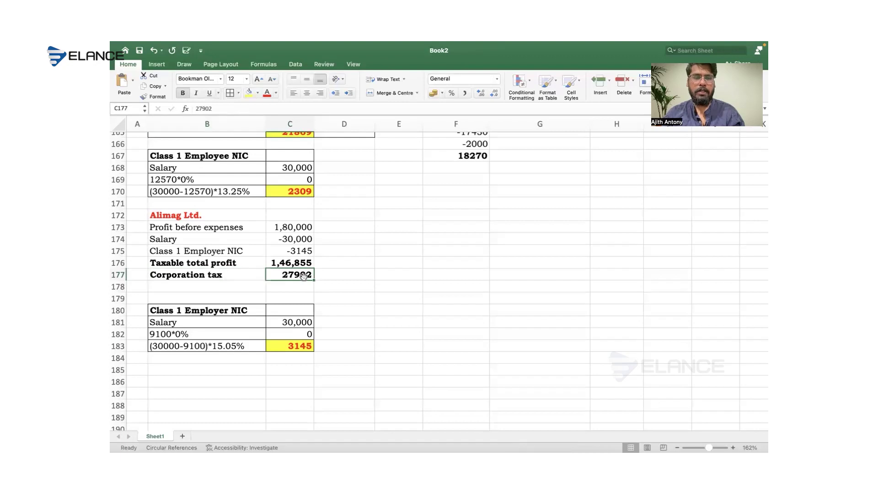
pyautogui.click(263, 94)
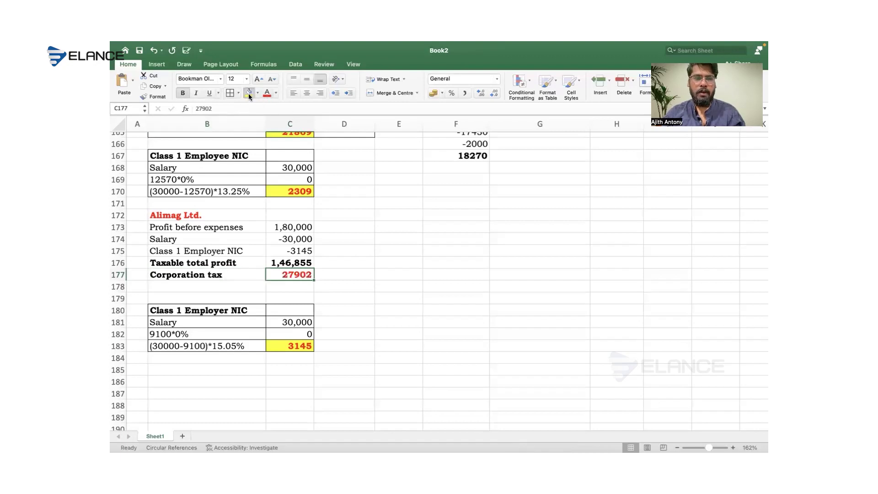
# Step: Apply all borders to the Alimag Ltd. computation in B172:C177
pyautogui.moveTo(233, 218); pyautogui.dragTo(297, 273)
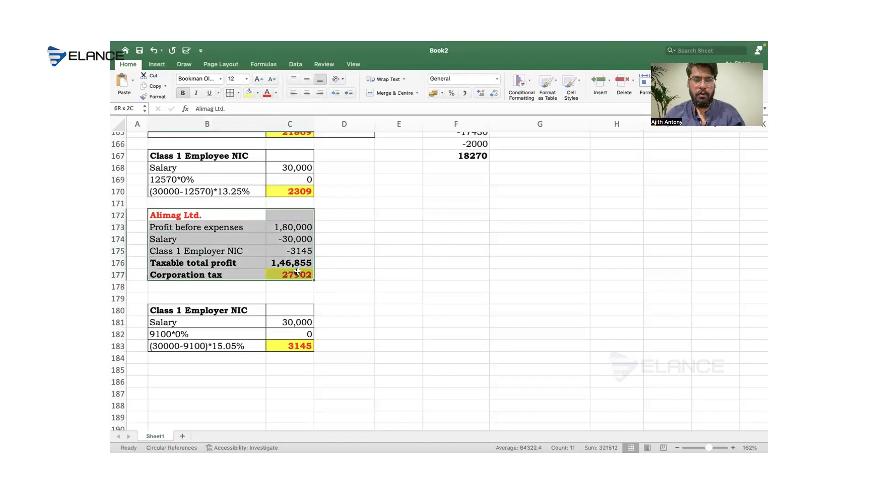
pyautogui.click(231, 95)
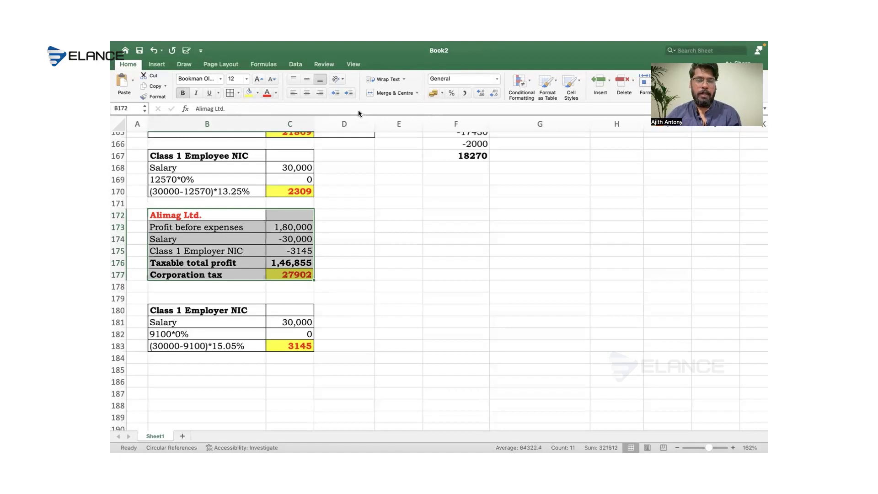
pyautogui.scroll(2, 362, 242)
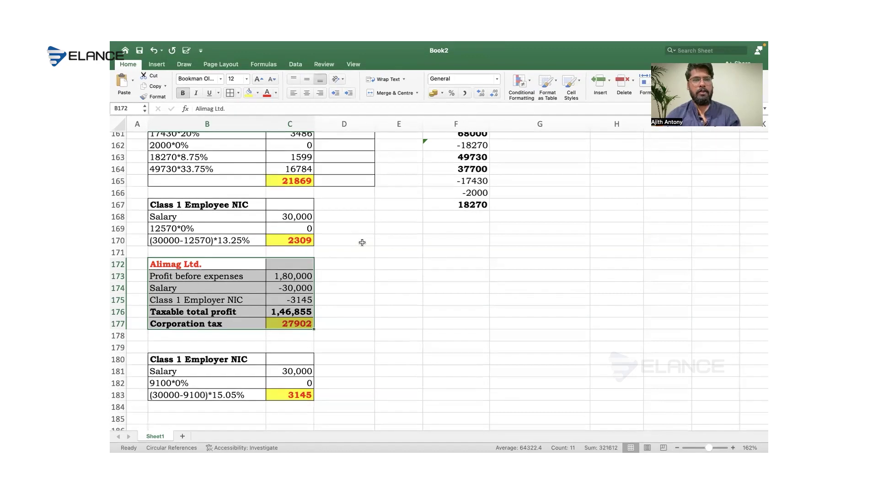
pyautogui.click(379, 290)
pyautogui.moveTo(393, 50)
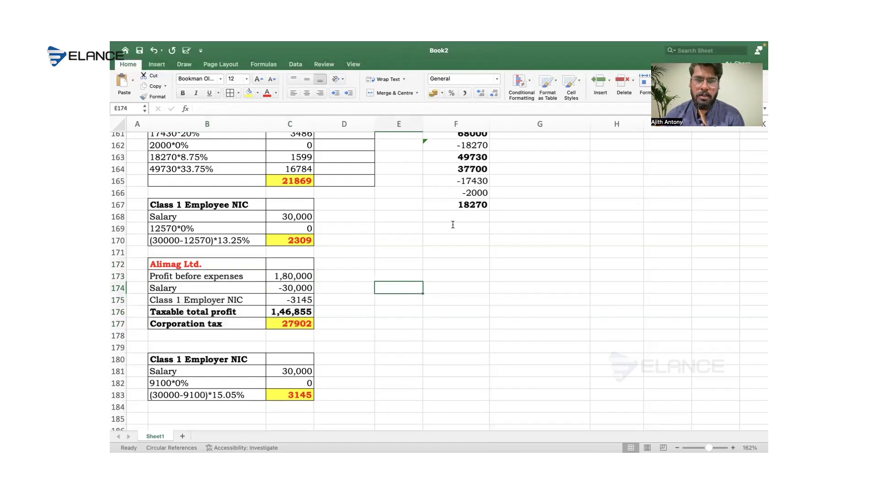
pyautogui.click(344, 217)
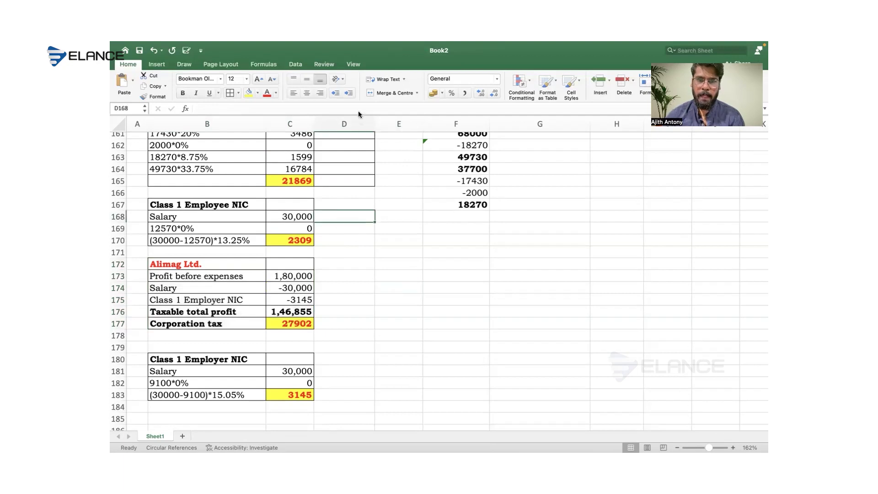
pyautogui.scroll(2, 359, 261)
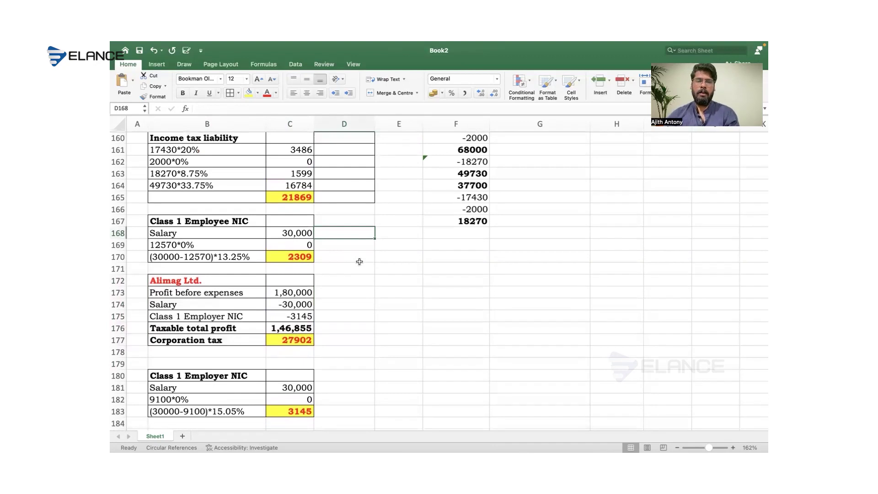
# Step: Move the Class 1 Employer NIC table from B180:C183 up one row so that it starts in B179
pyautogui.moveTo(227, 380); pyautogui.dragTo(284, 409)
pyautogui.press('super+c')
pyautogui.click(253, 364)
pyautogui.press('Return')
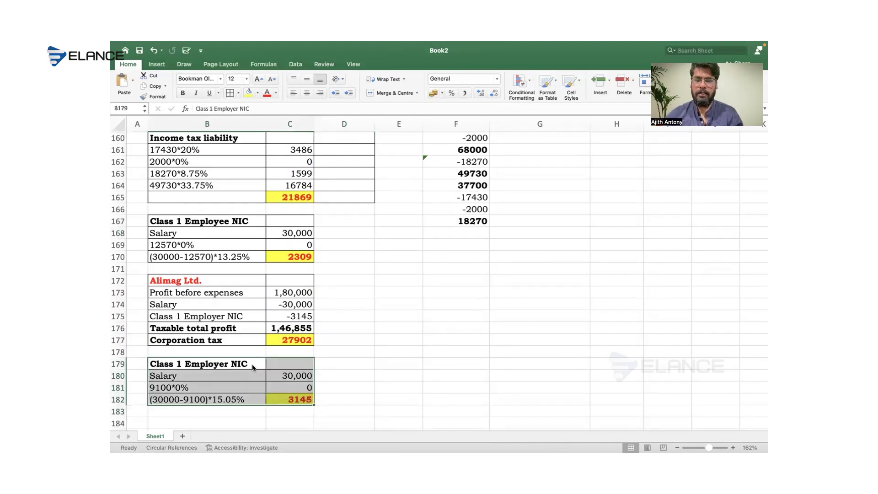
# Step: Total both income tax liabilities, employee NIC, corporation tax and employer NIC in F169 with the formula =C151+C165+C170+C177+C182
pyautogui.scroll(1, 489, 285)
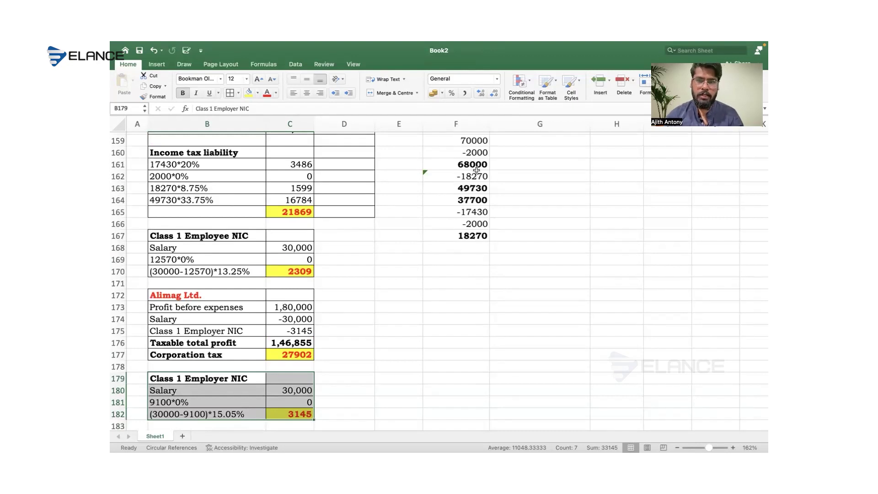
pyautogui.scroll(1, 477, 170)
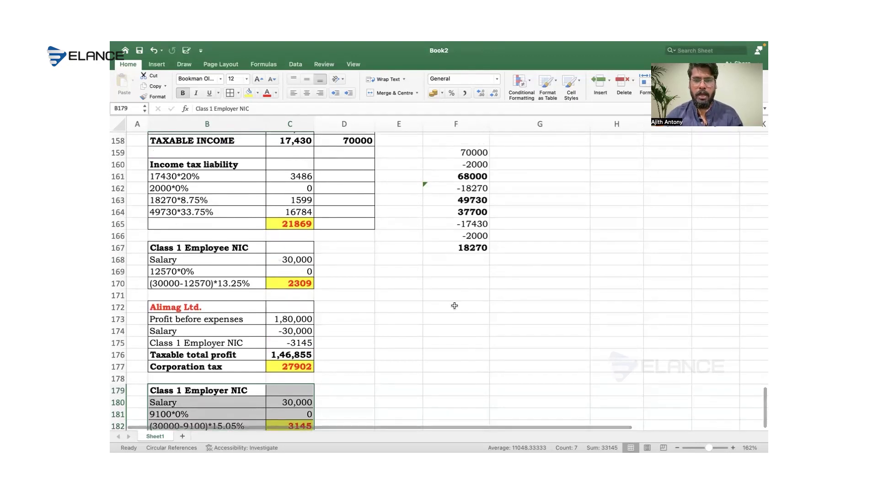
pyautogui.click(440, 270)
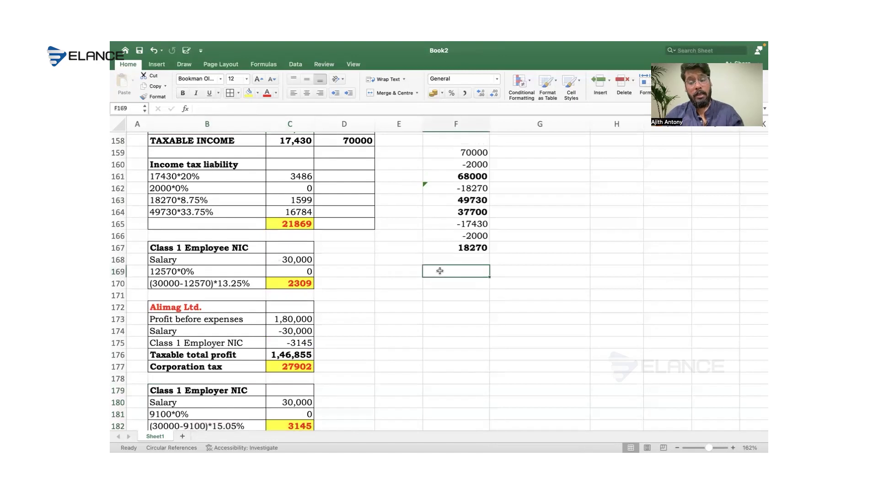
pyautogui.write('=')
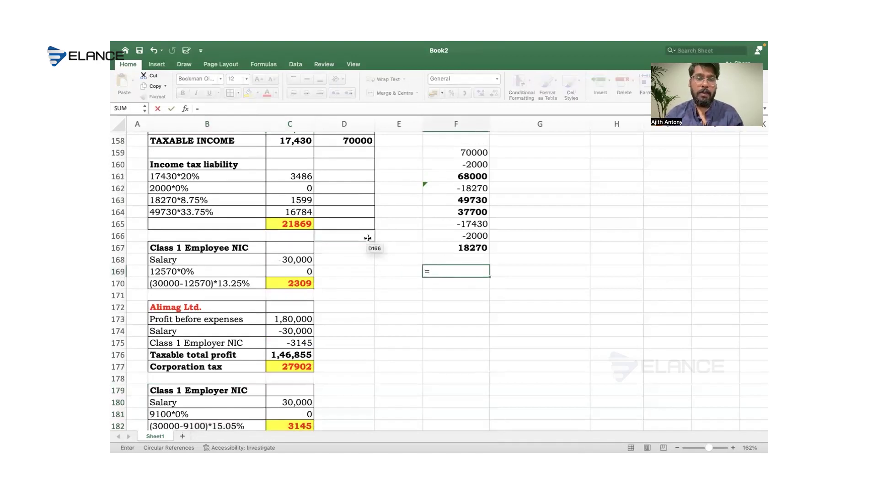
pyautogui.scroll(5, 371, 245)
pyautogui.scroll(8, 368, 238)
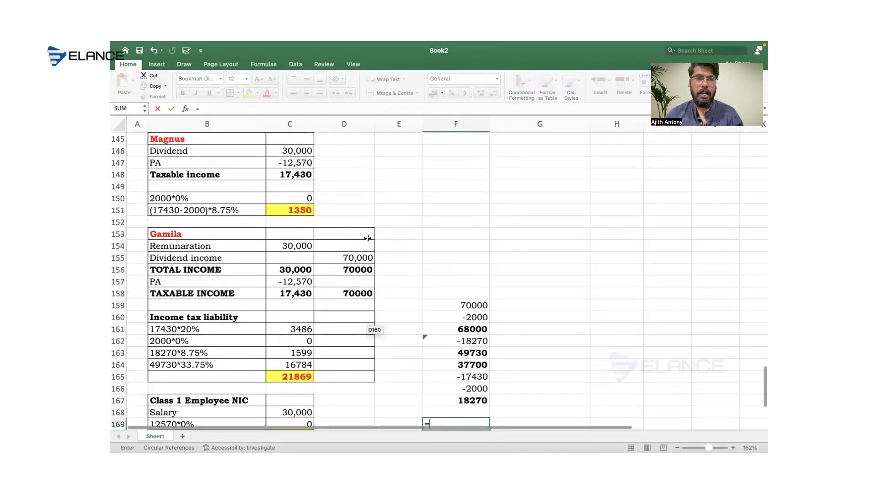
pyautogui.click(304, 211)
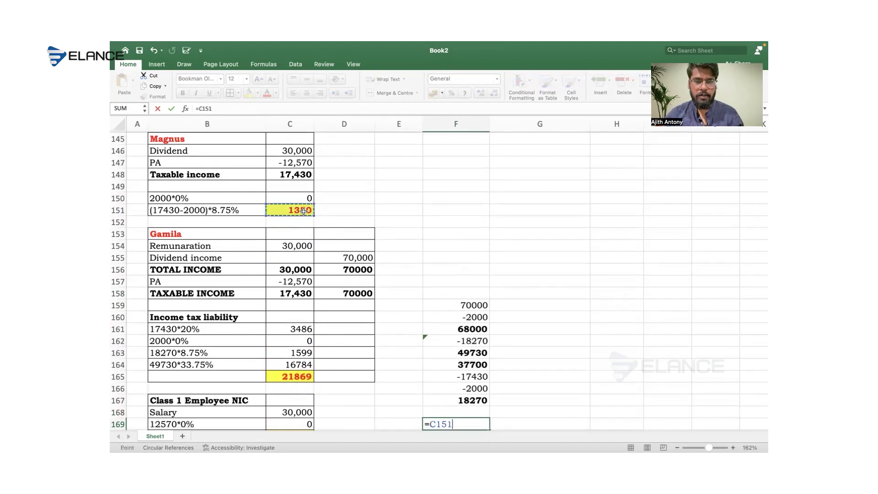
pyautogui.write('+')
pyautogui.scroll(-7, 304, 211)
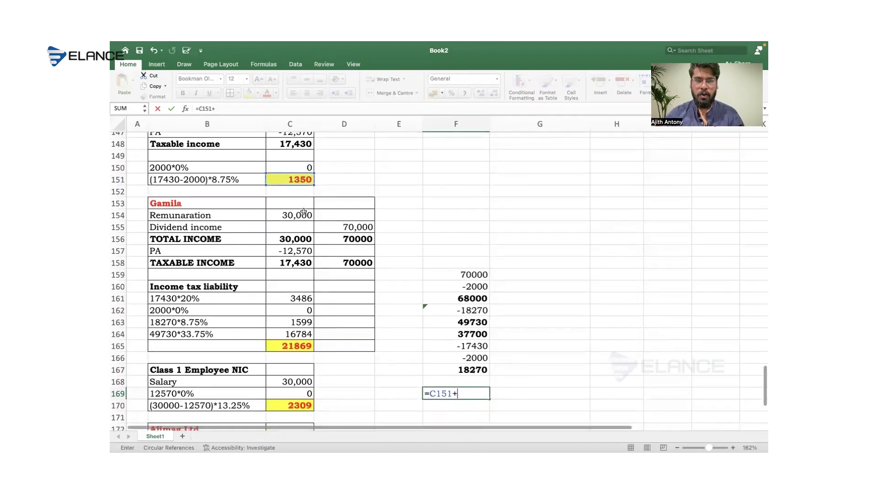
pyautogui.click(295, 291)
pyautogui.write('+')
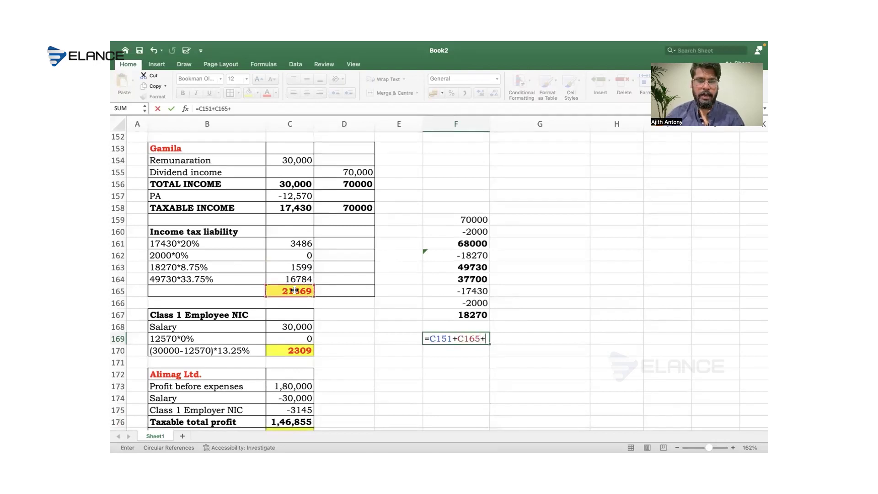
pyautogui.click(296, 349)
pyautogui.write('+')
pyautogui.scroll(-4, 295, 339)
pyautogui.click(293, 336)
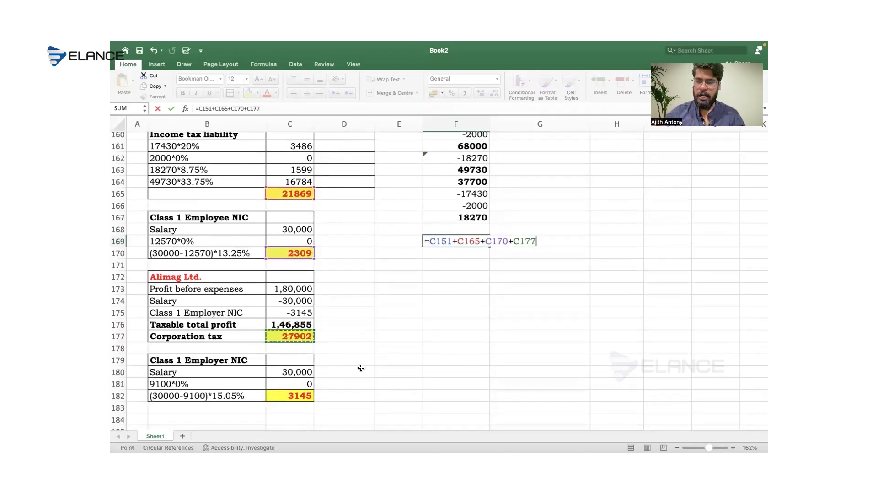
pyautogui.write('+')
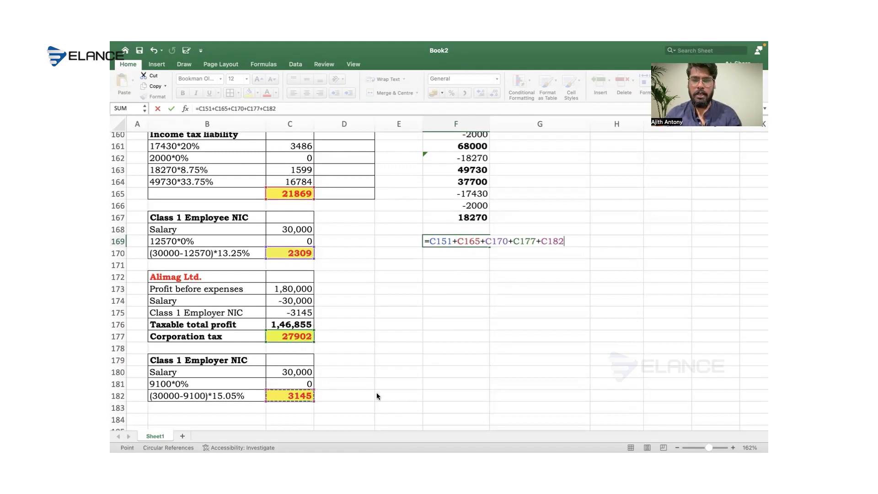
pyautogui.press('Return')
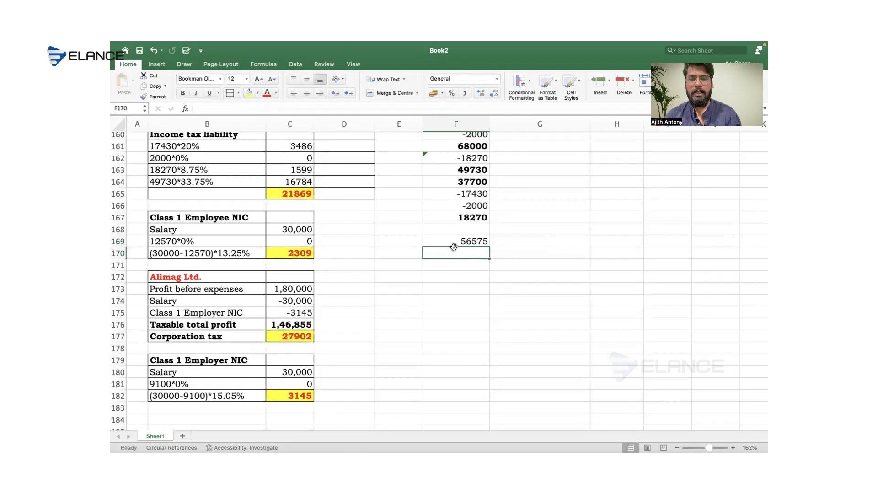
# Step: Label the total tax and NIC figure by entering Revised in E169
pyautogui.click(408, 241)
pyautogui.write('Revised')
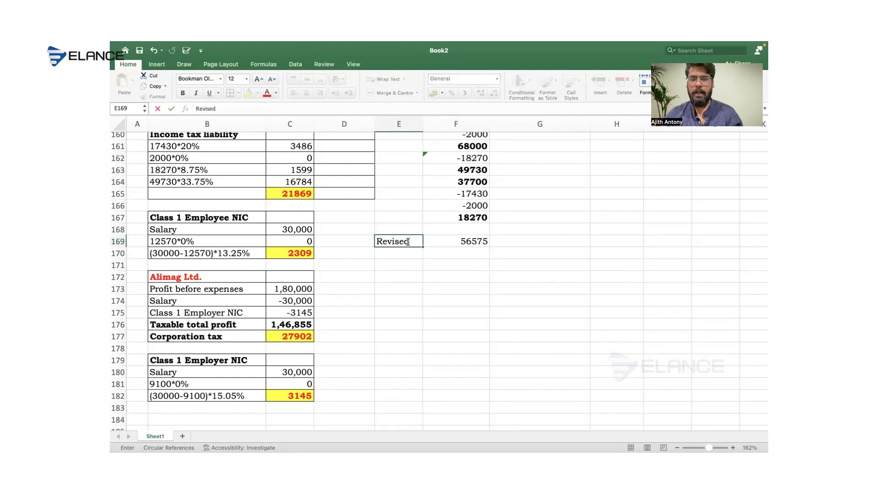
pyautogui.press('Return')
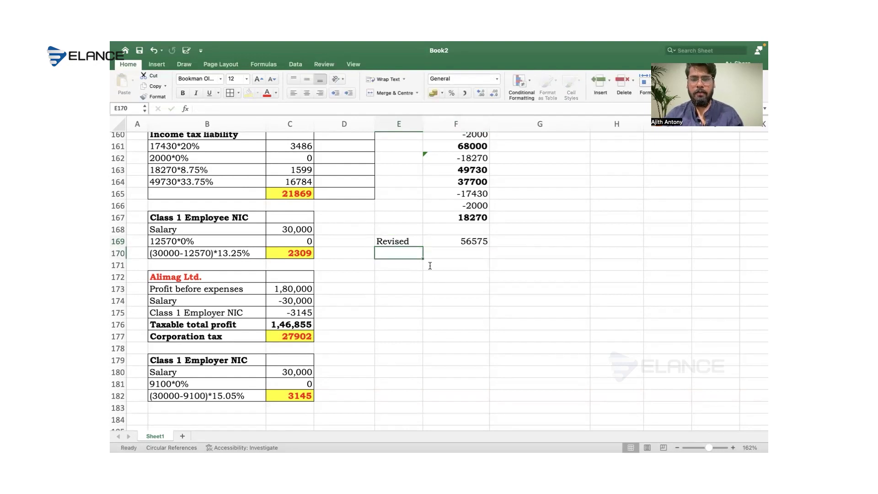
pyautogui.press('Right')
pyautogui.press('Down')
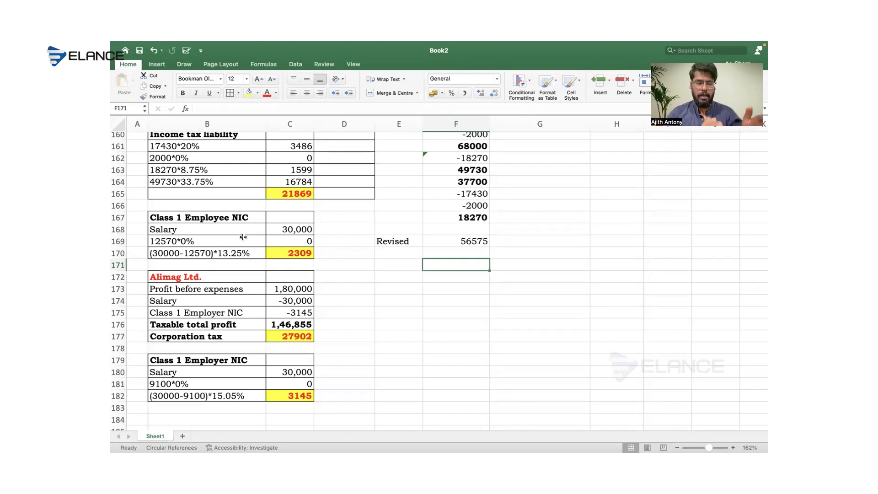
pyautogui.moveTo(228, 219); pyautogui.dragTo(283, 259)
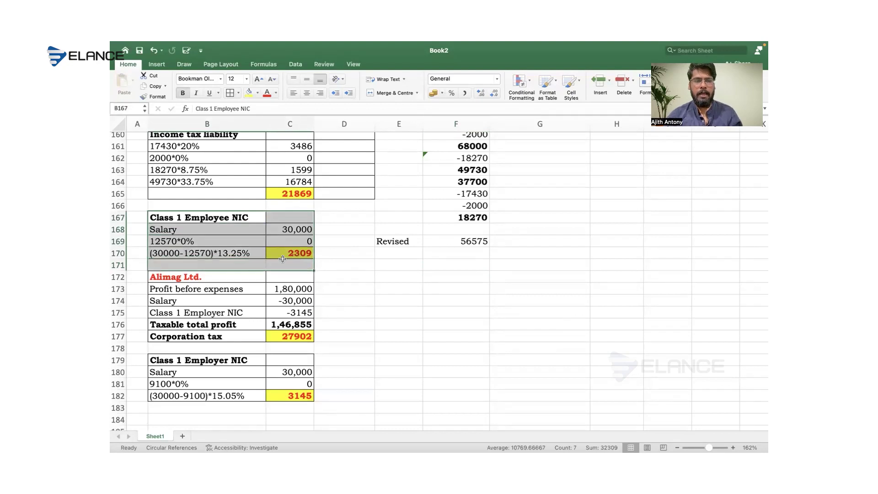
pyautogui.click(329, 305)
pyautogui.moveTo(201, 360); pyautogui.dragTo(289, 397)
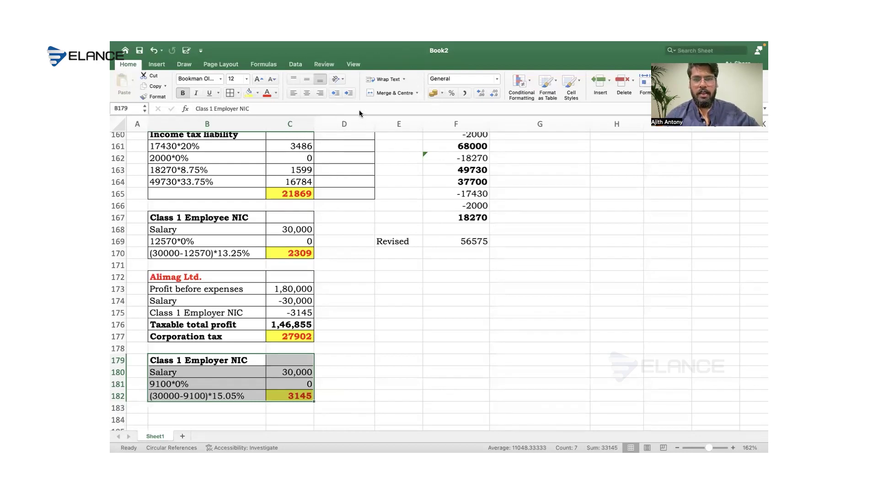
pyautogui.click(413, 249)
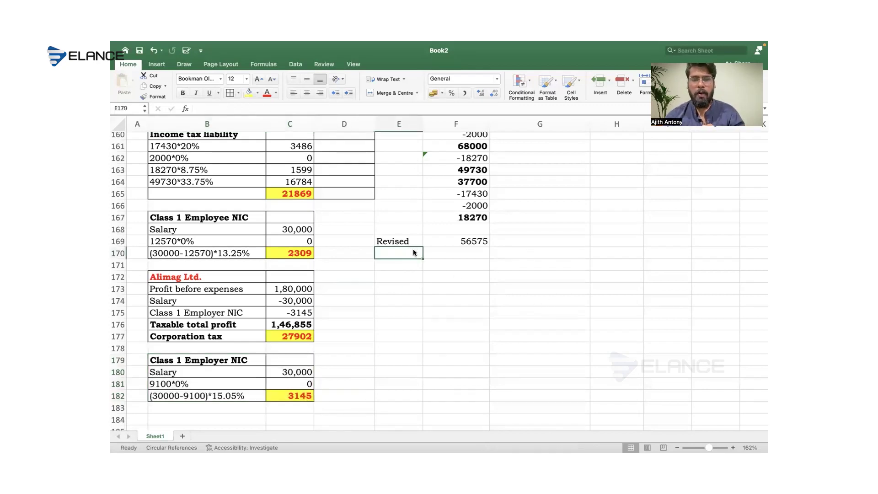
pyautogui.click(481, 241)
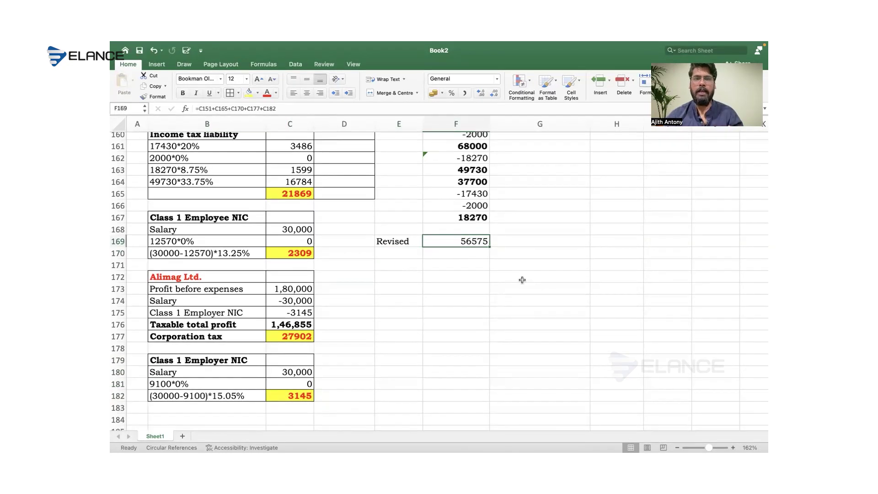
# Step: Switch to the question document and highlight £130,000 in the original basis of profit extraction paragraph
pyautogui.hotkey('ctrl', 'Left')
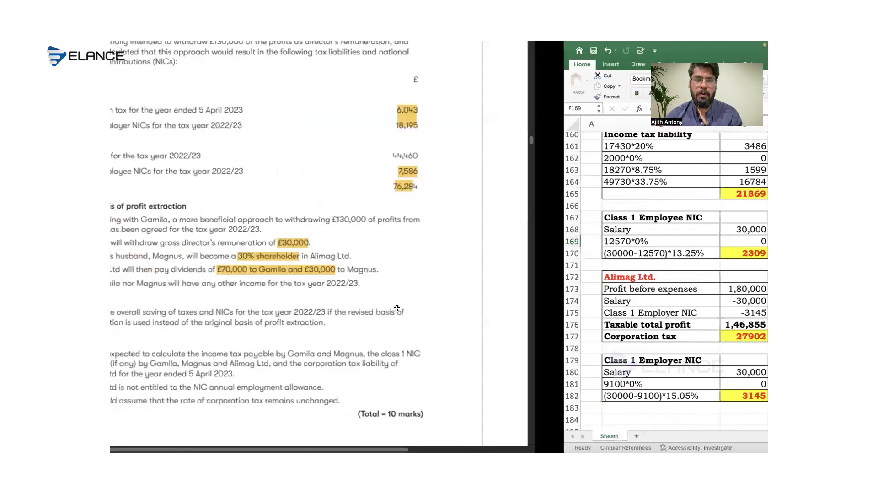
pyautogui.scroll(1, 567, 220)
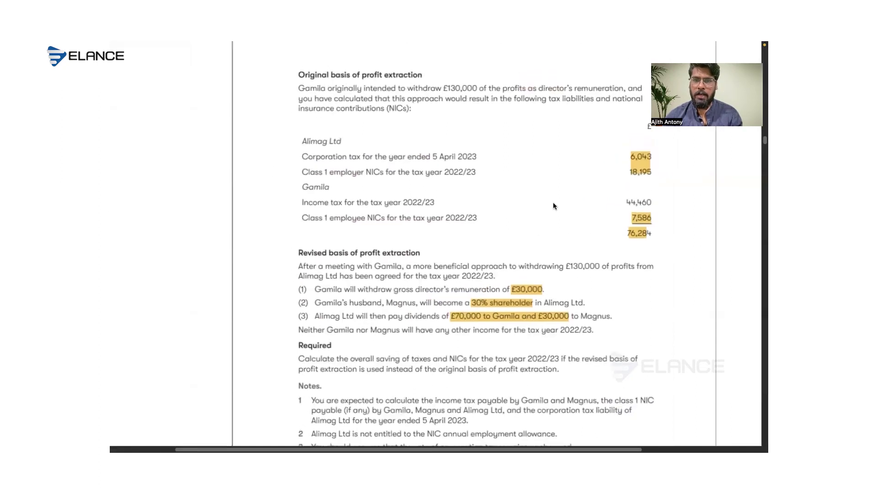
pyautogui.moveTo(443, 88); pyautogui.dragTo(477, 87)
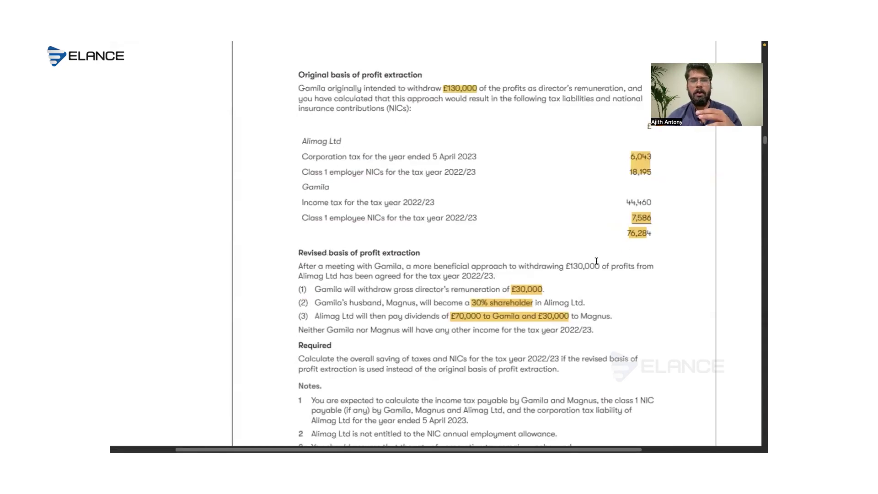
# Step: Return to the Excel workbook and enter the original-basis total of 76284 in F170
pyautogui.hotkey('ctrl', 'Right')
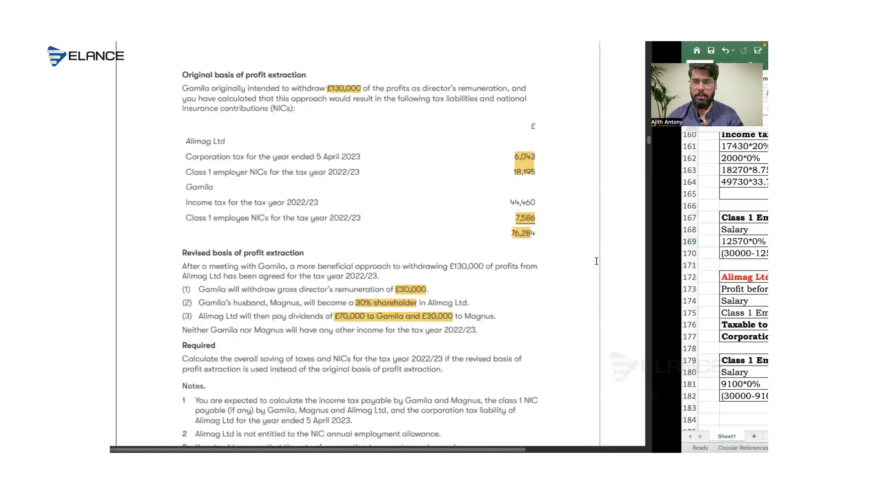
pyautogui.click(472, 252)
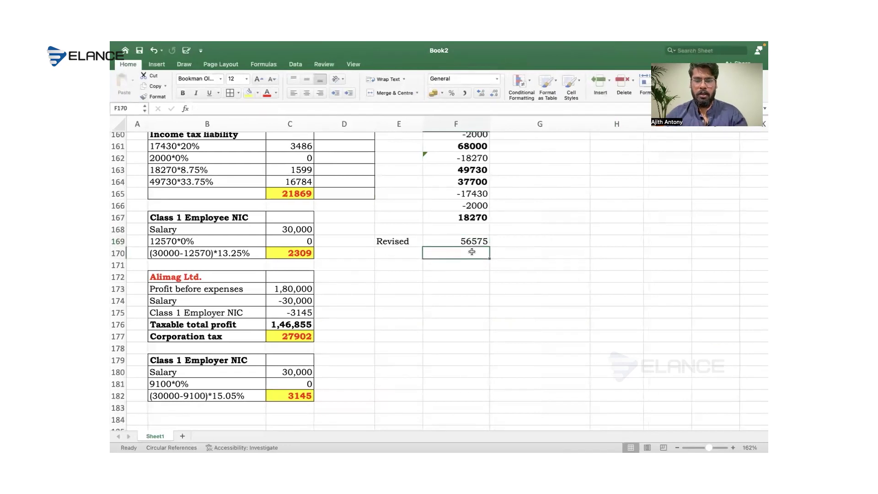
pyautogui.write('76284')
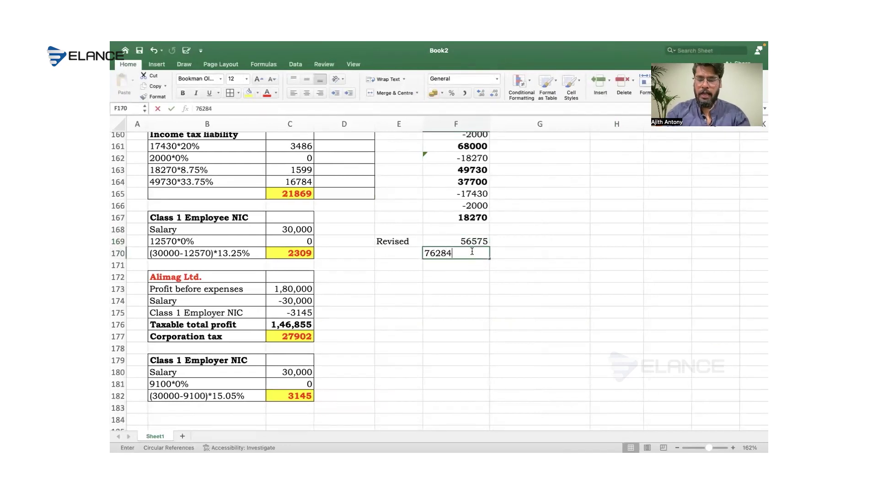
pyautogui.press('Return')
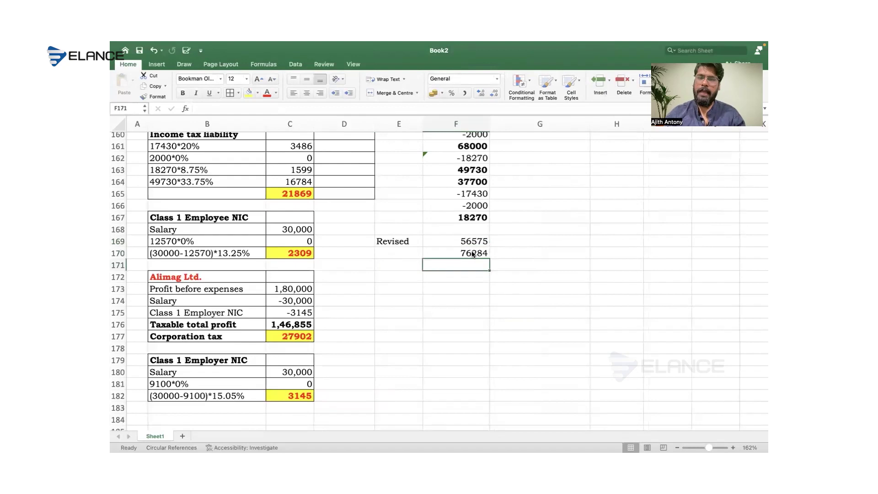
# Step: Calculate the overall saving in F171 with the formula =F170-F169
pyautogui.write('=')
pyautogui.press('Up')
pyautogui.write('-')
pyautogui.press('Up')
pyautogui.press('Up')
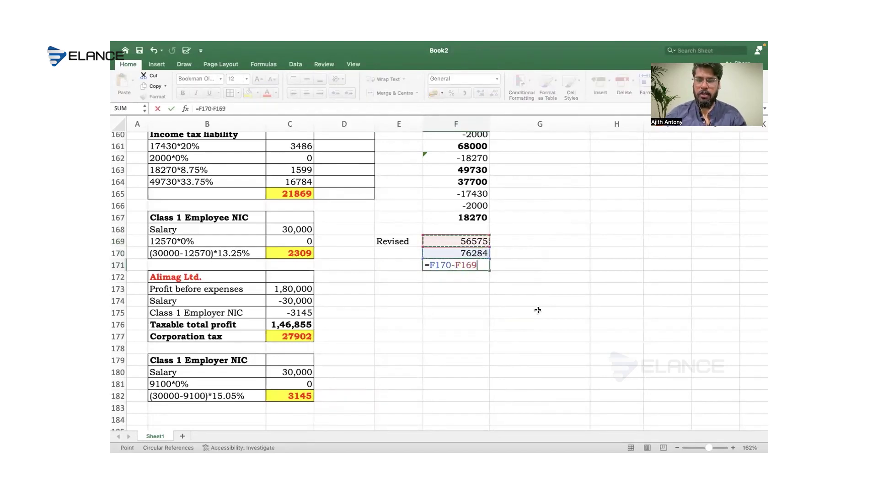
pyautogui.press('Return')
# Step: Label the saving by entering Tax saved in E171 and make E171:F171 bold
pyautogui.press('Up')
pyautogui.press('Left')
pyautogui.write('Tax sa')
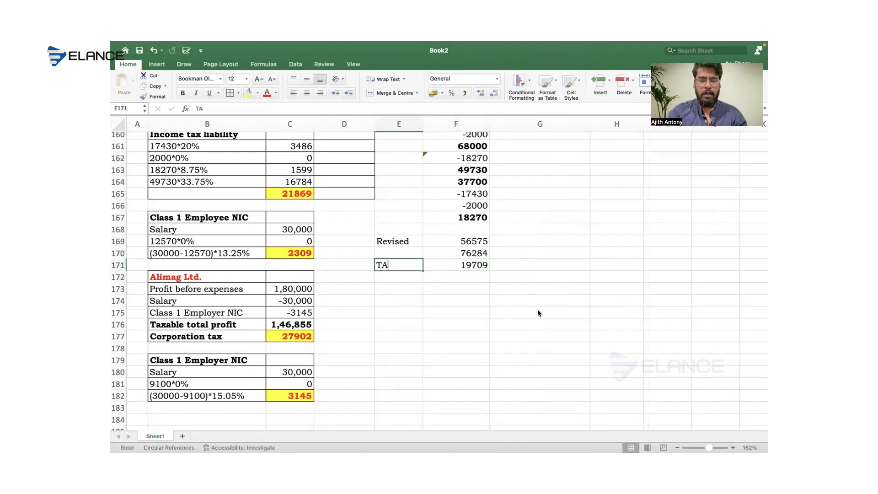
pyautogui.write('ved')
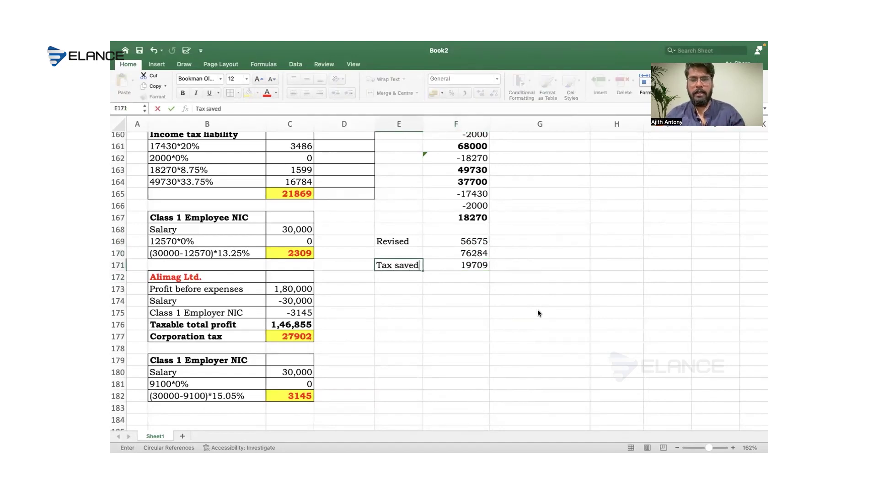
pyautogui.click(491, 300)
pyautogui.moveTo(417, 265); pyautogui.dragTo(434, 268)
pyautogui.press('super+b')
pyautogui.click(434, 268)
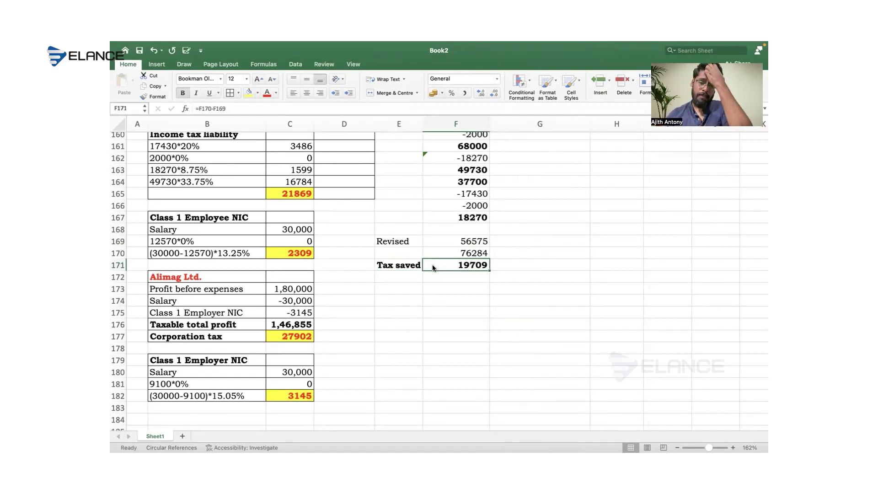
# Step: Apply all borders to the tax comparison in E169:F171
pyautogui.moveTo(398, 241); pyautogui.dragTo(458, 265)
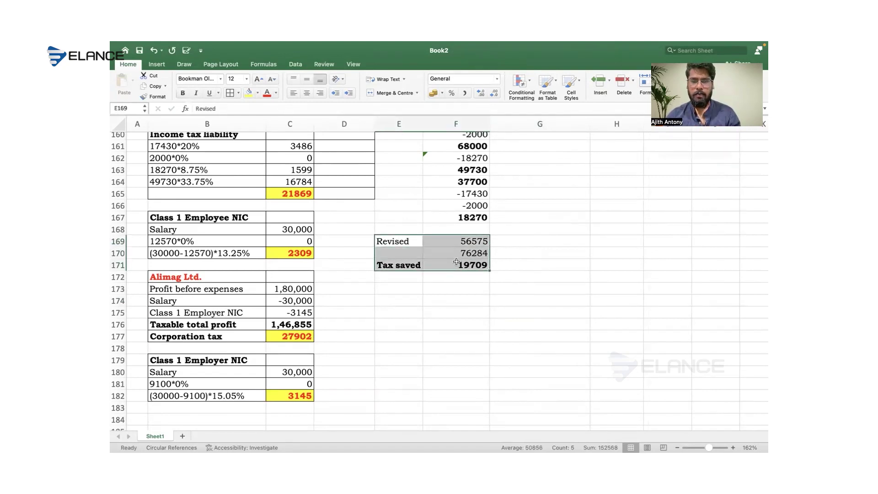
pyautogui.click(230, 93)
pyautogui.click(502, 335)
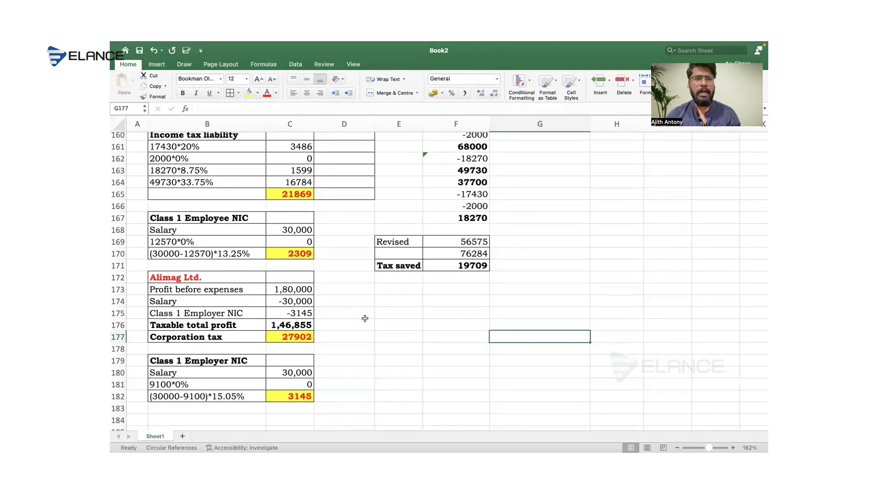
# Step: Review the income tax, employee NIC, corporation tax and employer NIC computations that make up the revised total in F169
pyautogui.scroll(3, 365, 319)
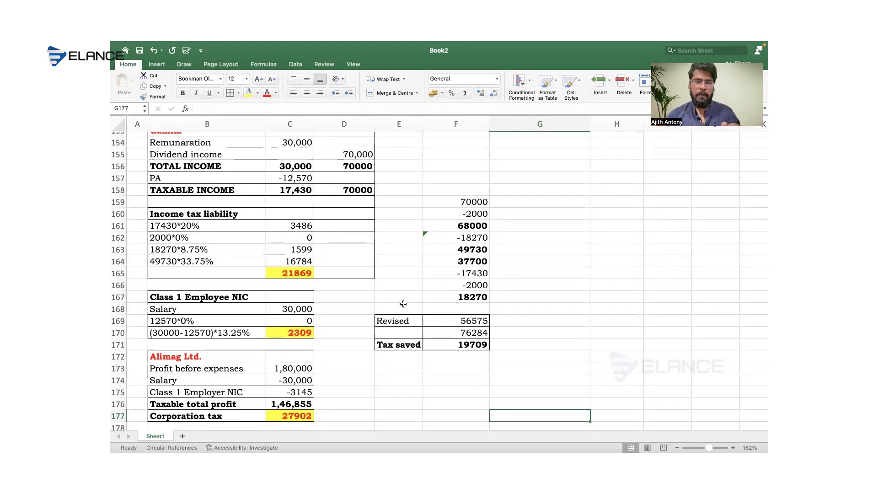
pyautogui.scroll(3, 296, 232)
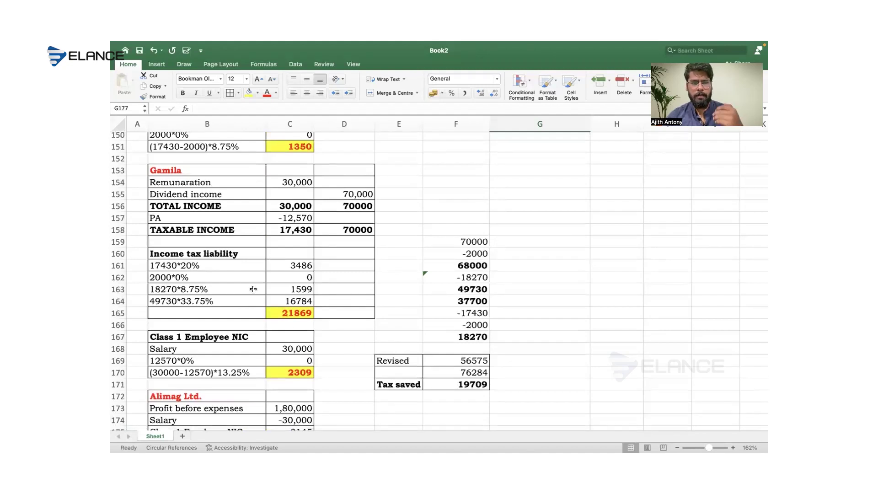
pyautogui.scroll(-3, 275, 338)
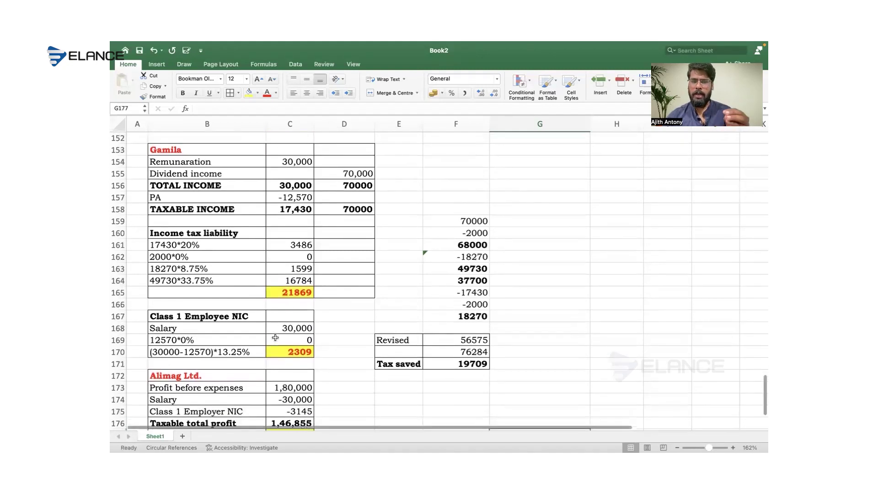
pyautogui.scroll(-2, 275, 337)
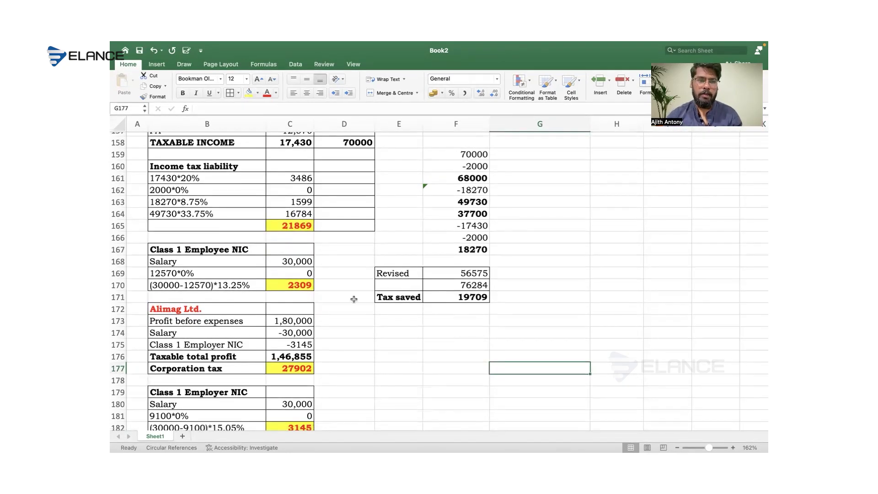
pyautogui.scroll(-5, 350, 301)
pyautogui.click(294, 316)
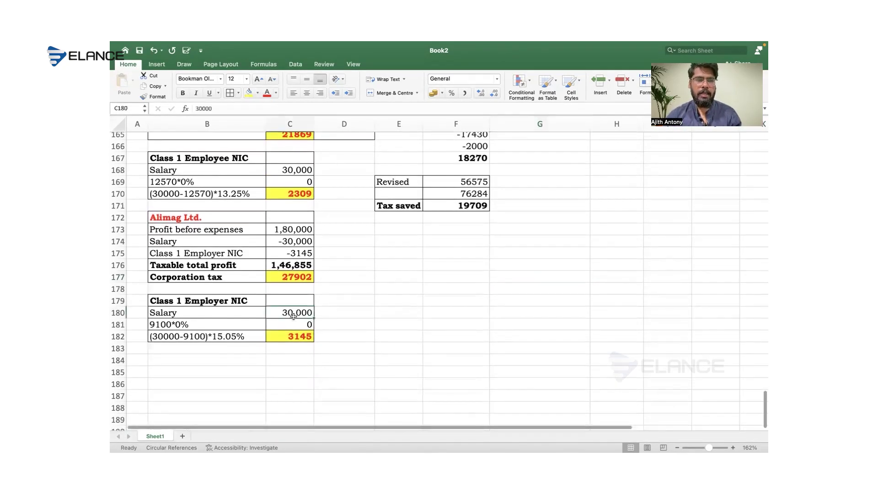
pyautogui.click(308, 336)
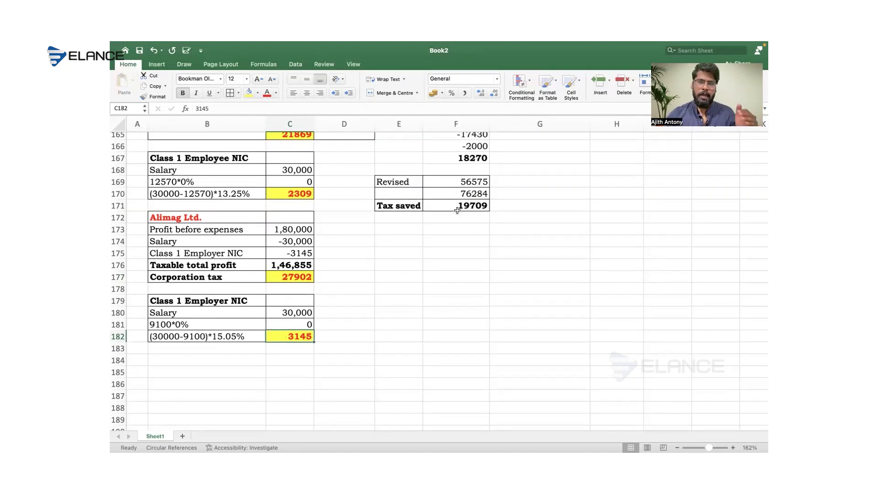
pyautogui.click(426, 184)
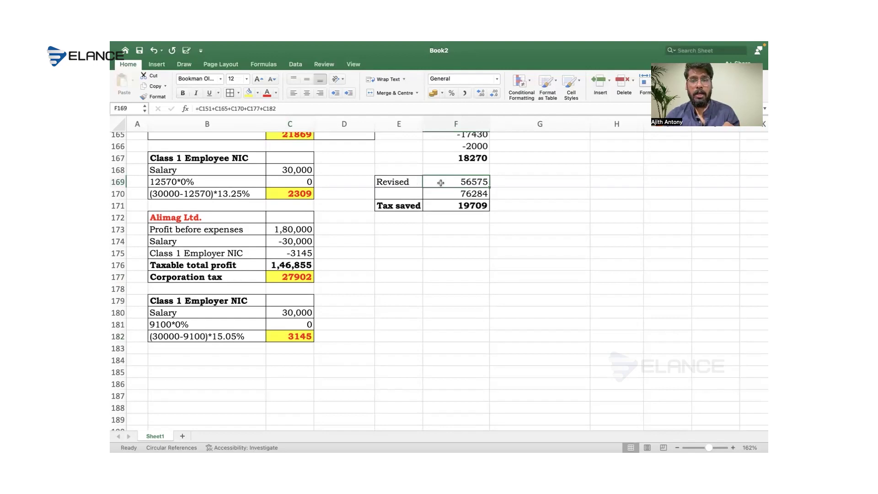
pyautogui.moveTo(409, 183); pyautogui.dragTo(446, 189)
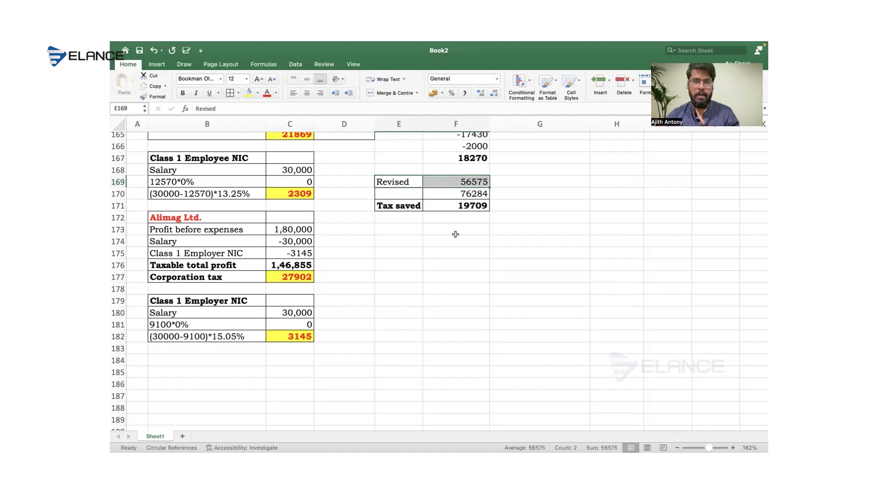
pyautogui.scroll(3, 372, 283)
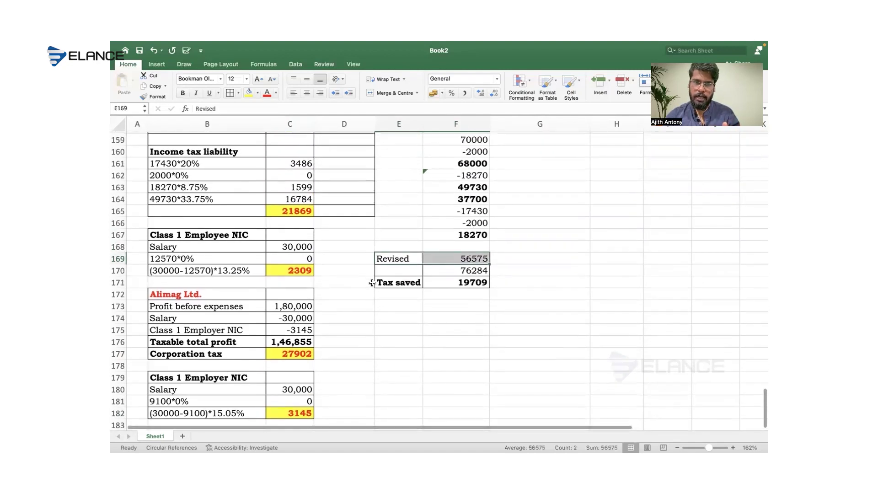
pyautogui.scroll(1, 373, 283)
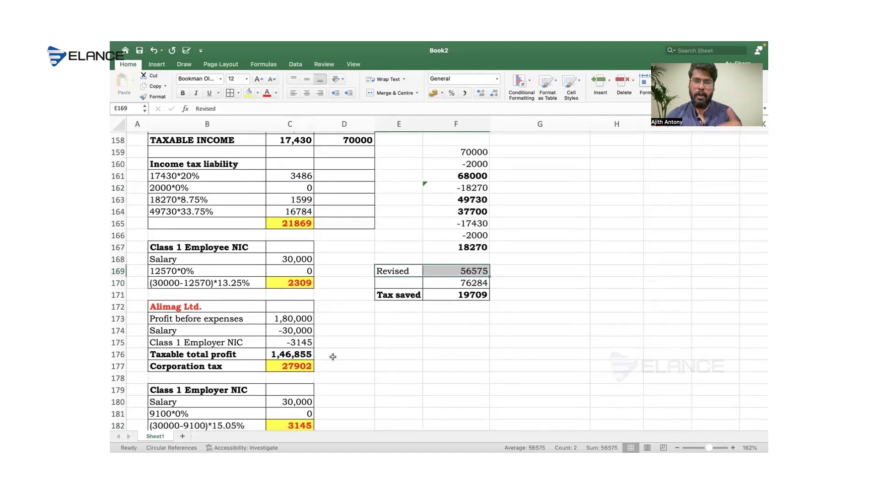
pyautogui.scroll(-2, 384, 383)
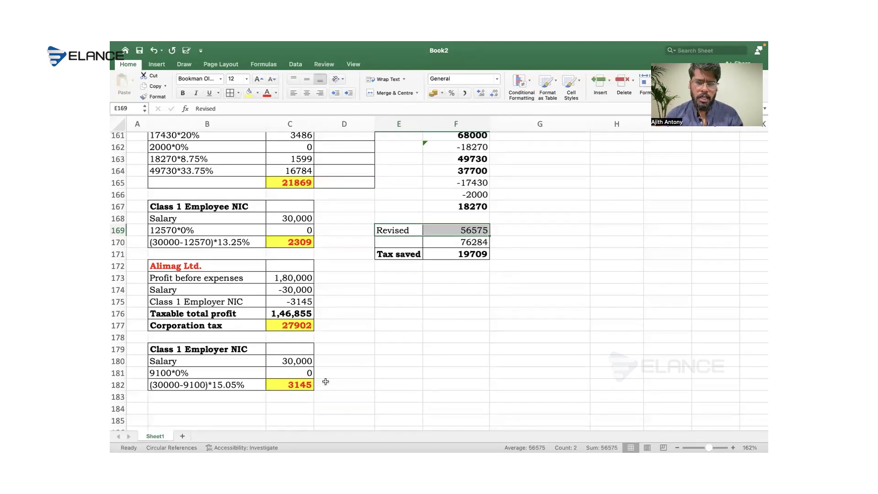
# Step: Examine the employer NIC's effect on Alimag Ltd.'s taxable profit and the revised total, checking the original-basis figures in the question document
pyautogui.click(307, 385)
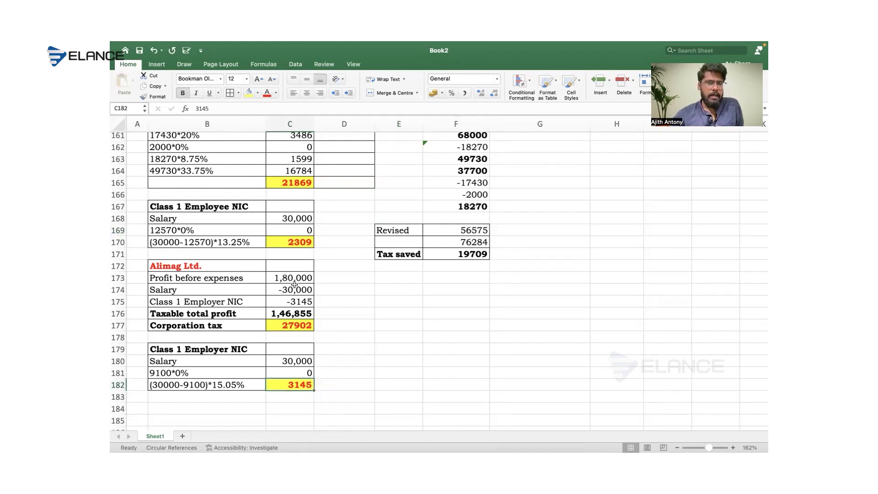
pyautogui.click(295, 301)
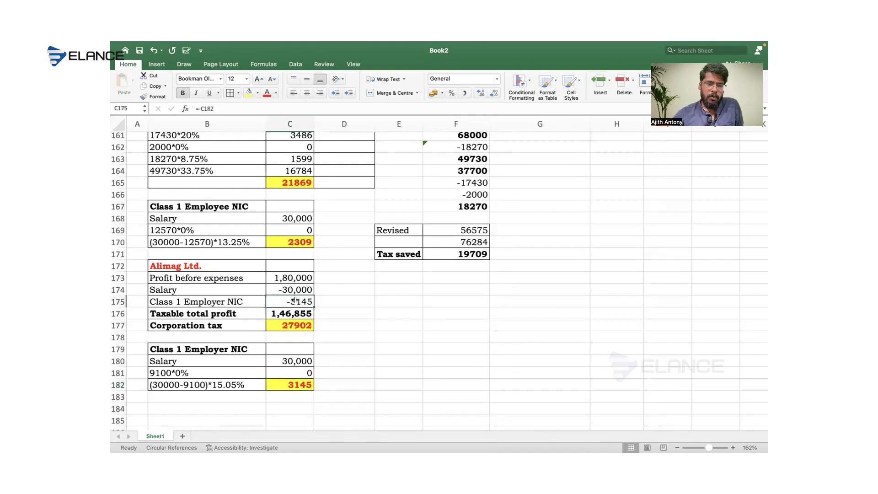
pyautogui.click(295, 312)
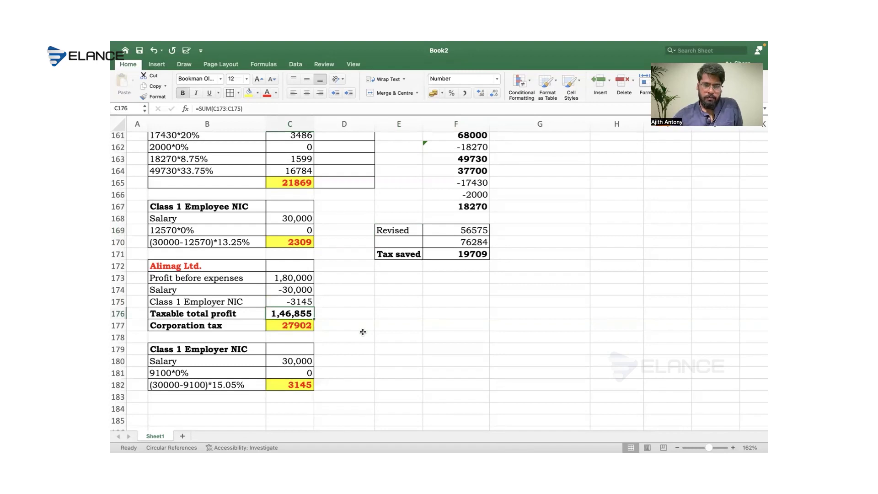
pyautogui.click(306, 329)
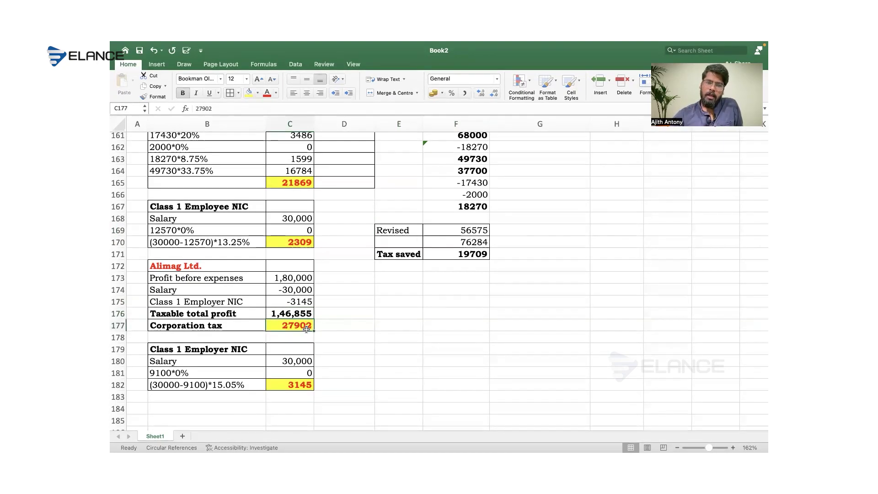
pyautogui.click(276, 385)
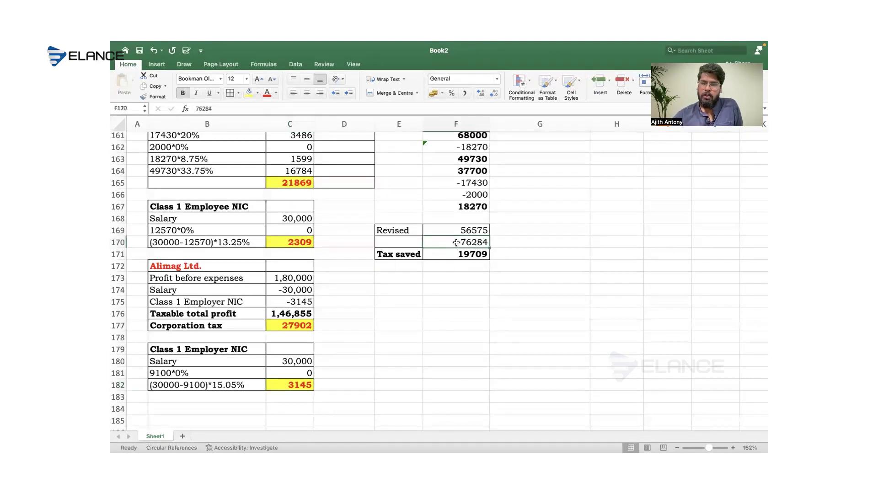
pyautogui.hotkey('ctrl', 'Left')
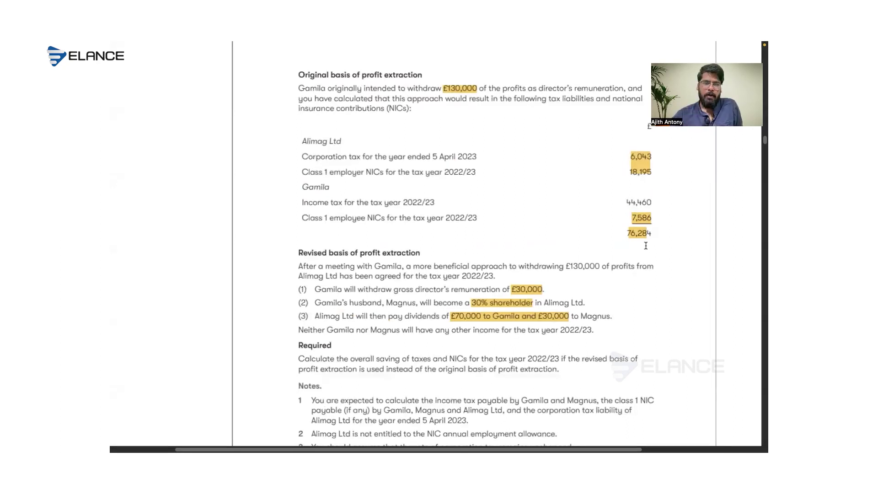
pyautogui.hotkey('ctrl', 'Right')
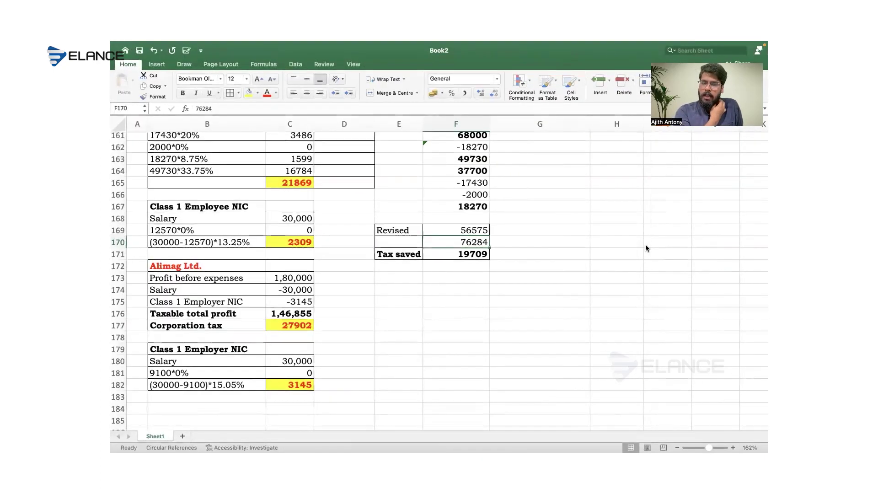
pyautogui.click(279, 388)
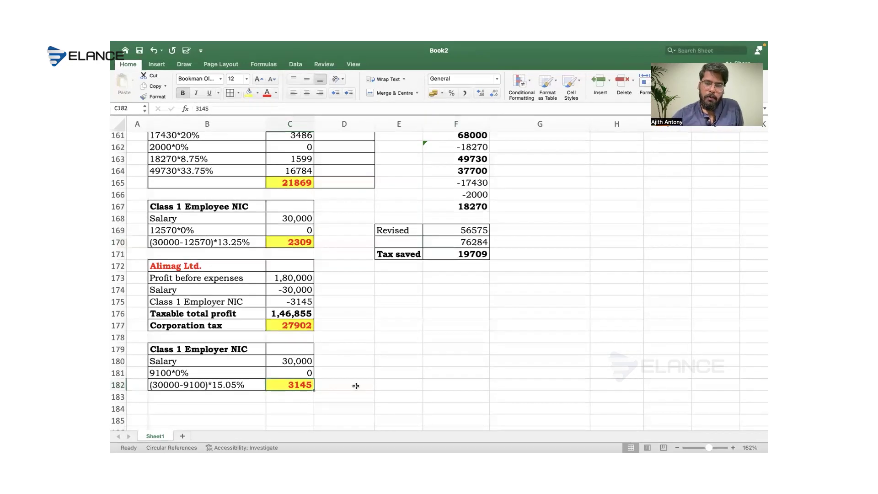
pyautogui.click(434, 233)
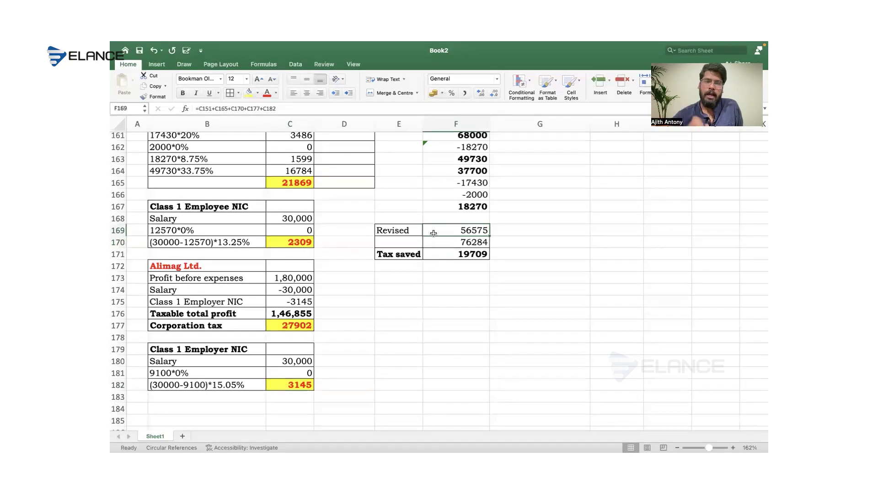
pyautogui.click(286, 383)
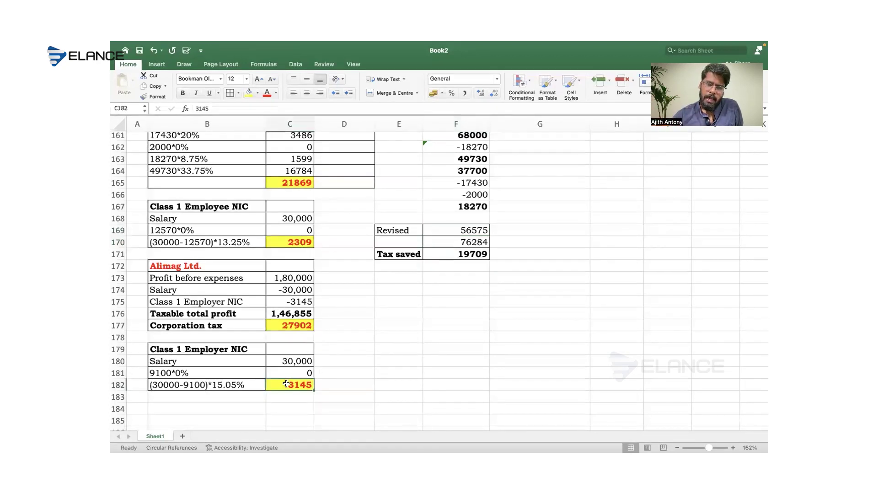
pyautogui.click(427, 231)
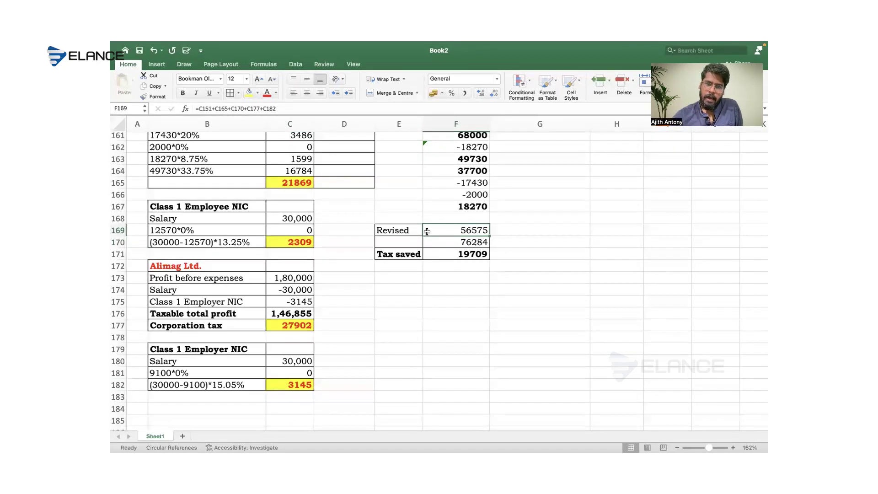
# Step: Review the revised total in F169 against the Class 1 Employer NIC computation in B179:C182, and the question document's requirement and notes
pyautogui.click(412, 231)
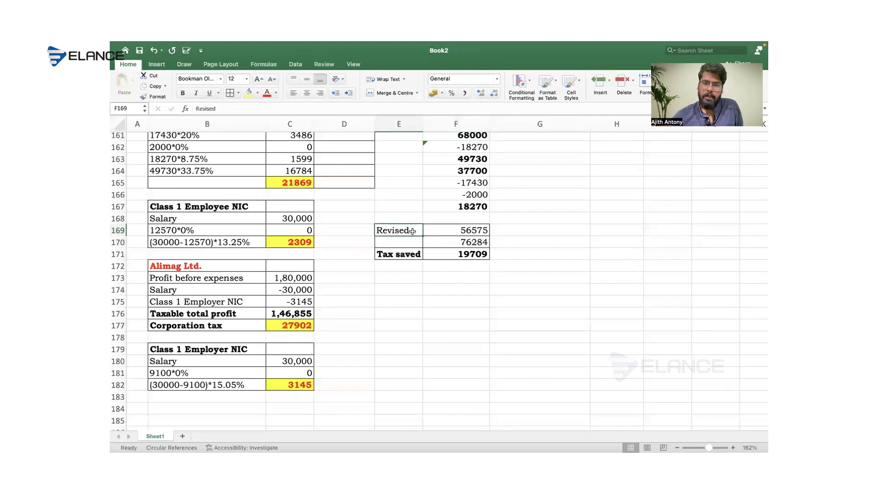
pyautogui.moveTo(412, 231); pyautogui.dragTo(454, 231)
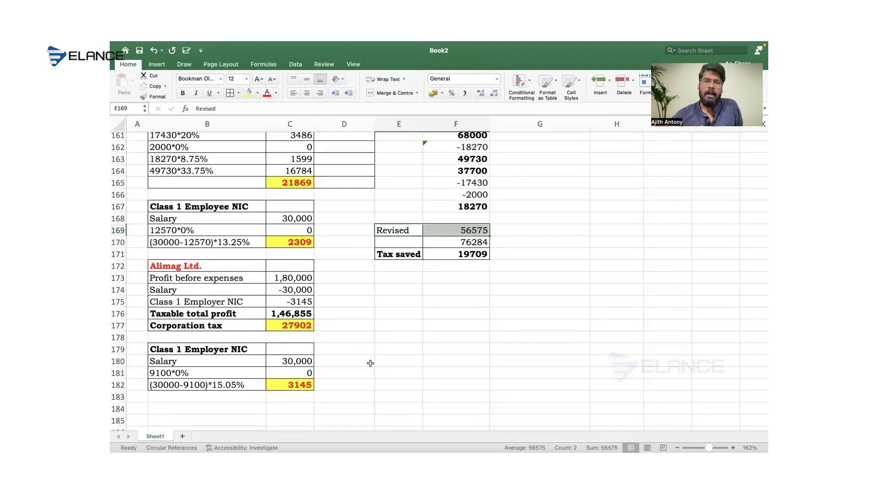
pyautogui.moveTo(211, 352); pyautogui.dragTo(292, 387)
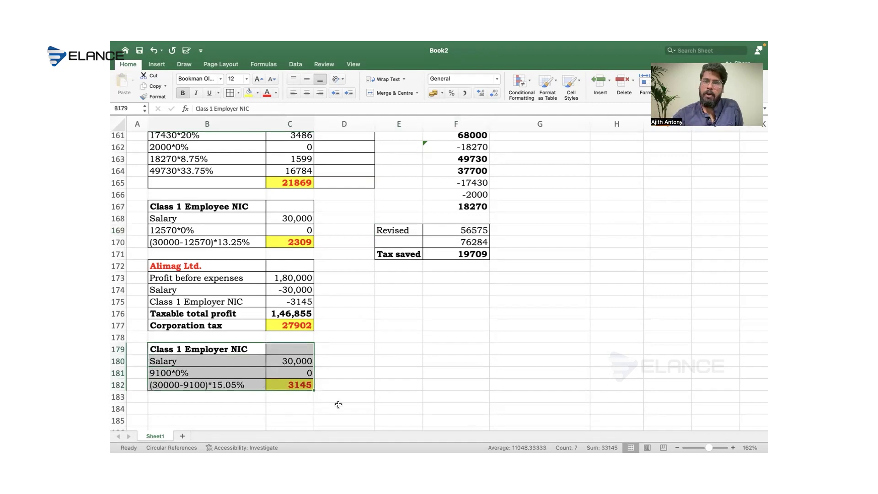
pyautogui.click(306, 387)
pyautogui.click(461, 230)
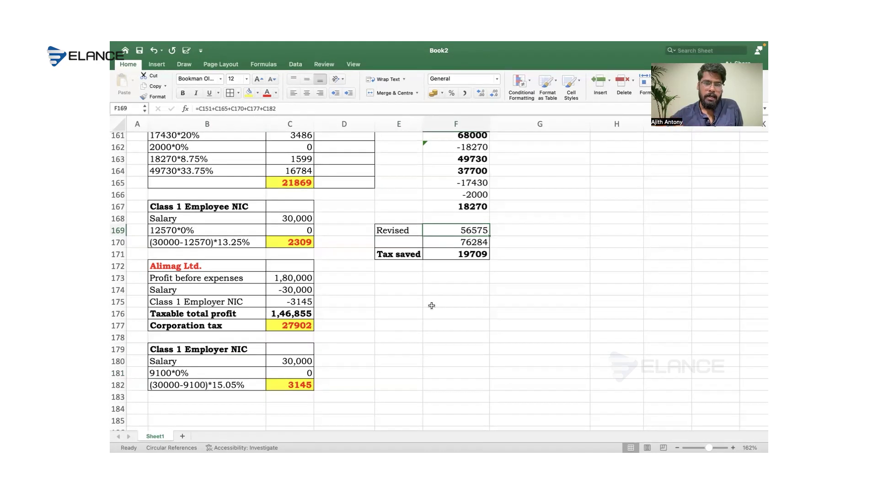
pyautogui.click(295, 385)
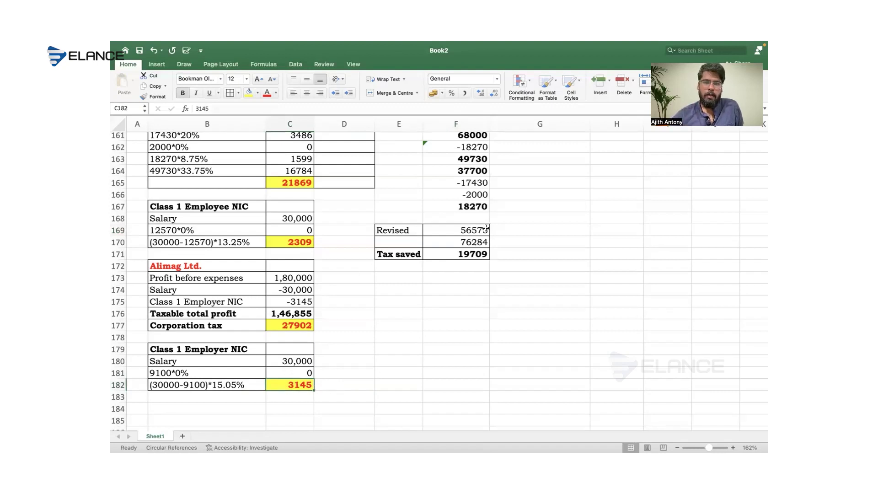
pyautogui.click(455, 230)
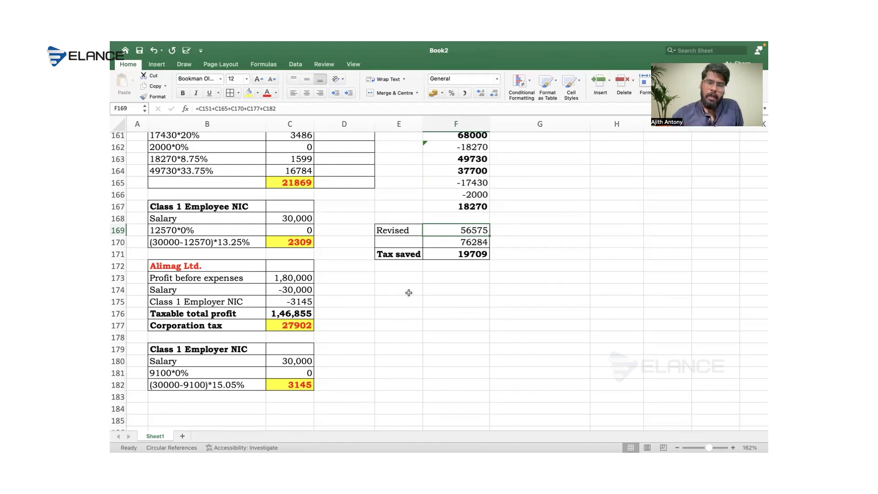
pyautogui.hotkey('ctrl', 'Left')
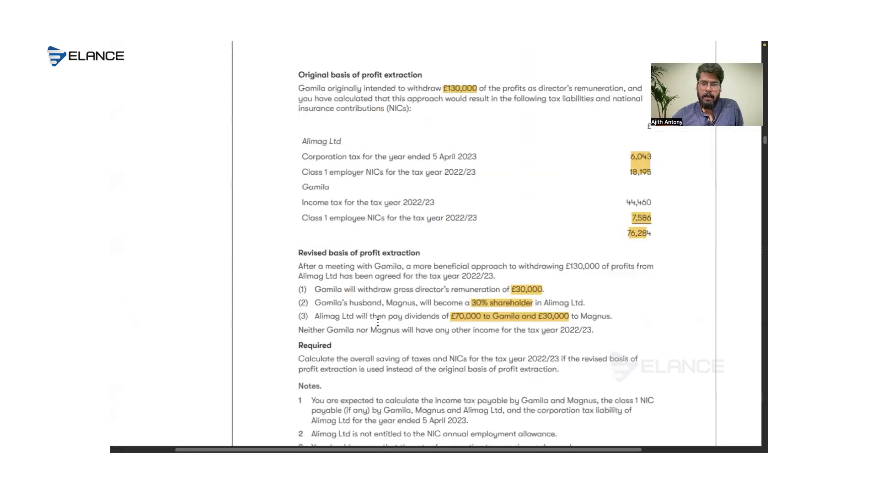
pyautogui.scroll(-2, 378, 324)
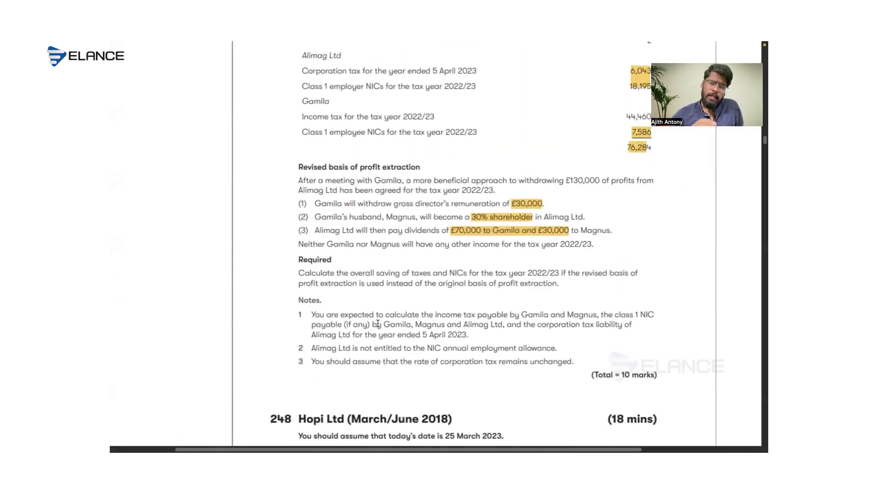
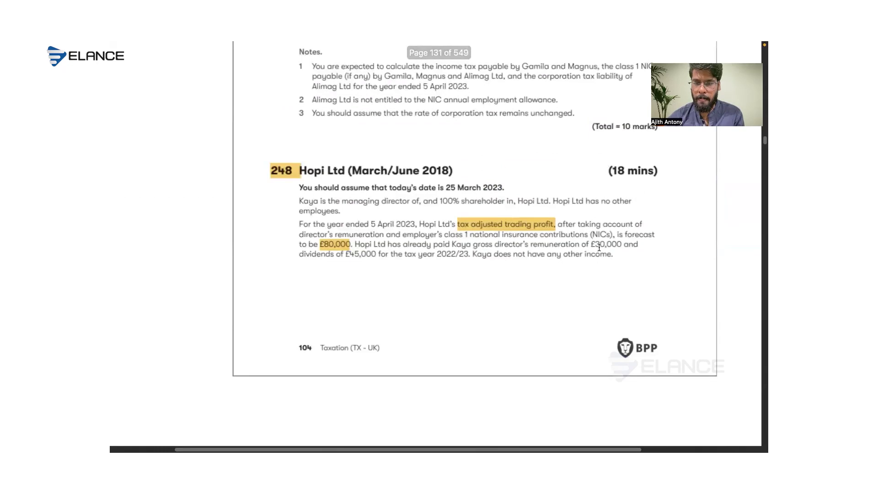
# Step: Highlight the £30,000 remuneration, £45,000 dividends, 31 March 2023 date and £25,000 bonus in question 248, Hopi Ltd
pyautogui.moveTo(590, 245); pyautogui.dragTo(622, 244)
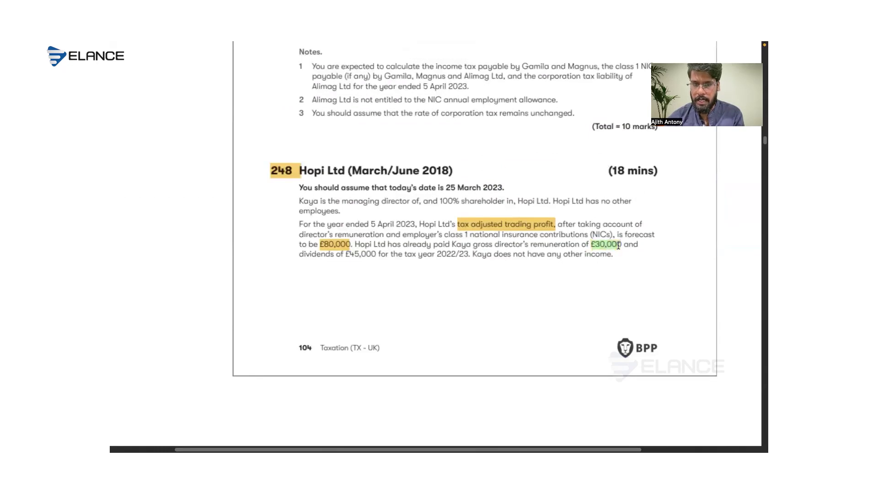
pyautogui.moveTo(345, 255); pyautogui.dragTo(376, 255)
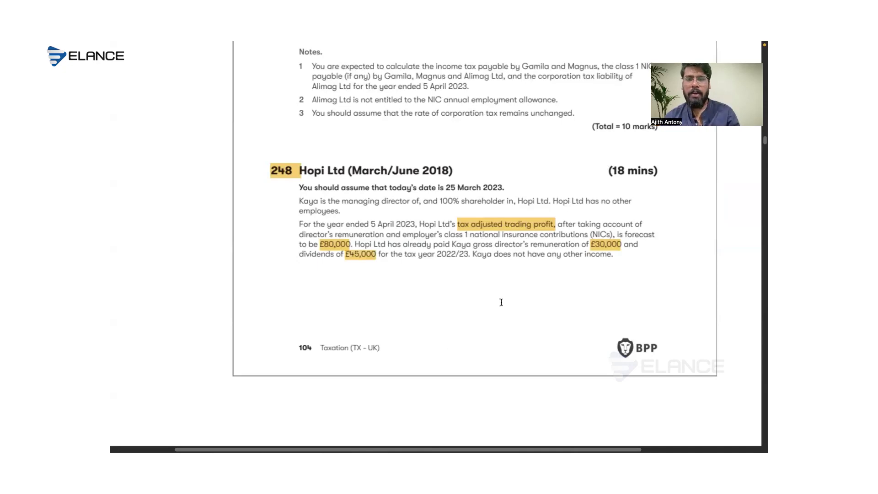
pyautogui.scroll(-10, 524, 347)
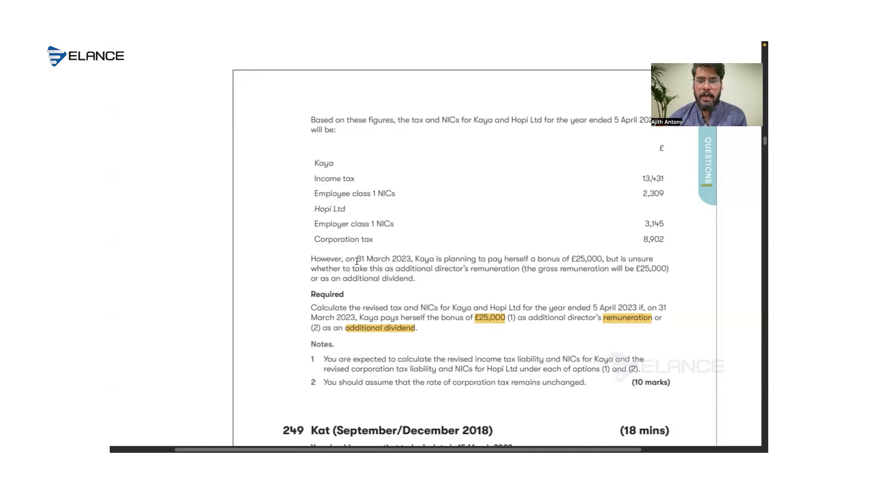
pyautogui.moveTo(355, 259); pyautogui.dragTo(411, 262)
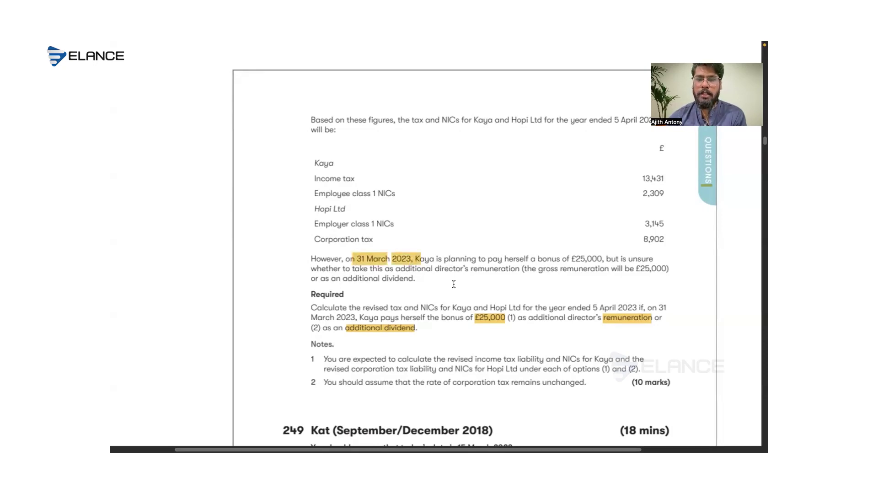
pyautogui.moveTo(563, 259); pyautogui.dragTo(602, 259)
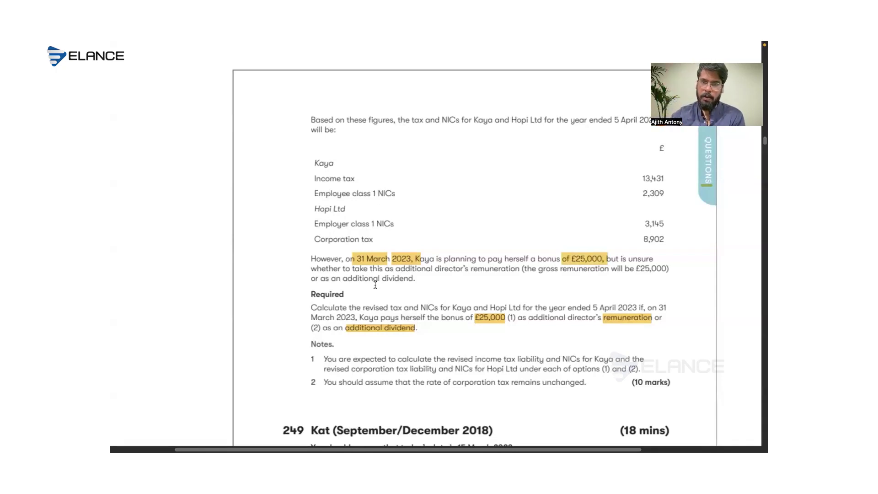
# Step: In the Excel sheet, enter a bold heading in B184 for the case where the director withdraws 25,000 as additional dividend
pyautogui.hotkey('ctrl', 'Right')
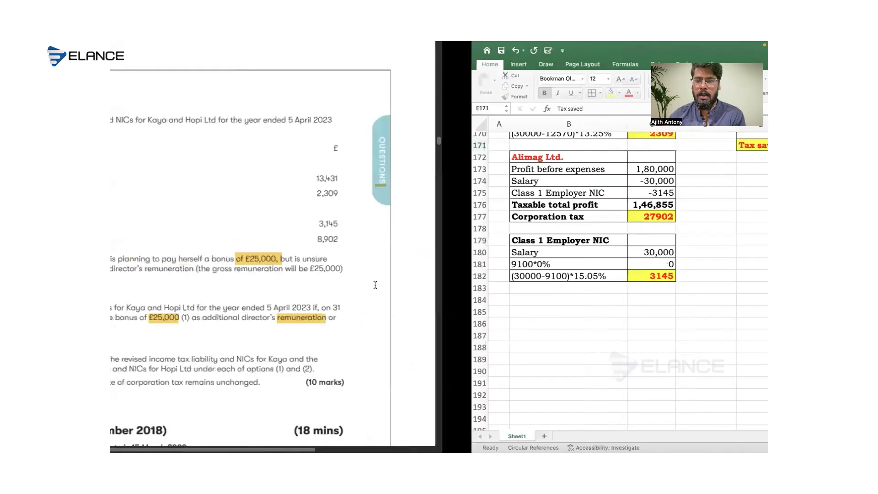
pyautogui.scroll(-2, 328, 294)
pyautogui.click(221, 226)
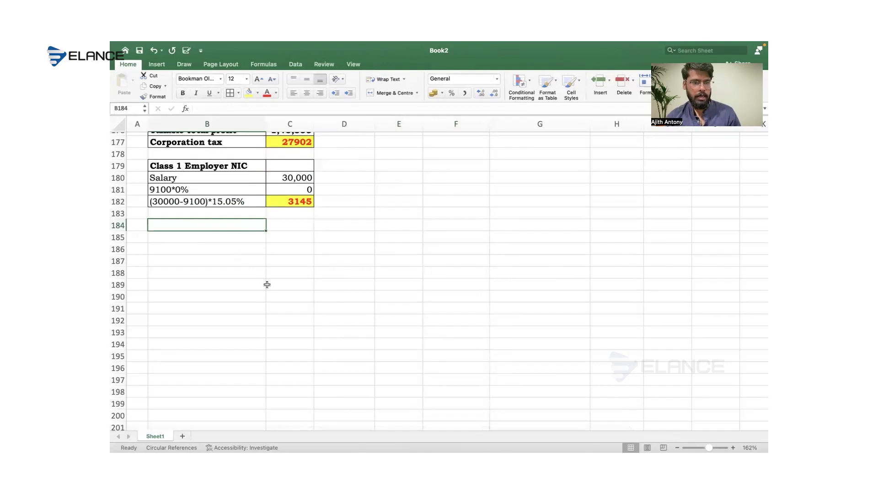
pyautogui.write('If ')
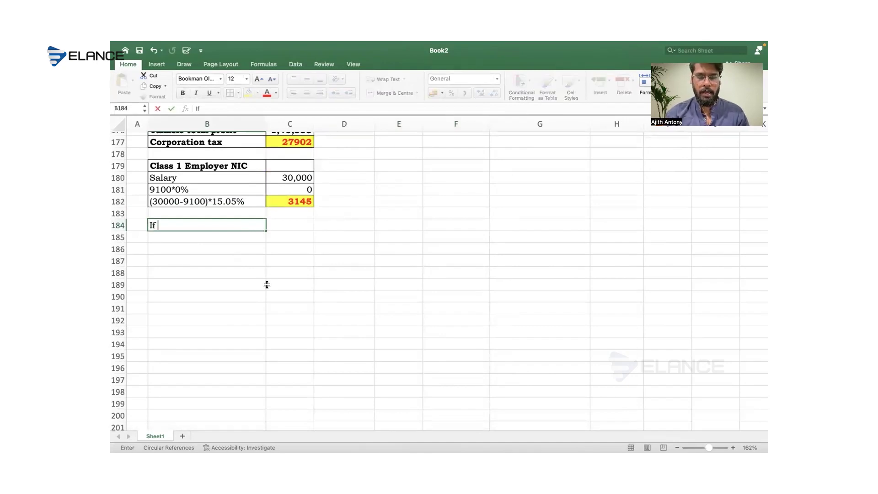
pyautogui.write('Kaya withdrw')
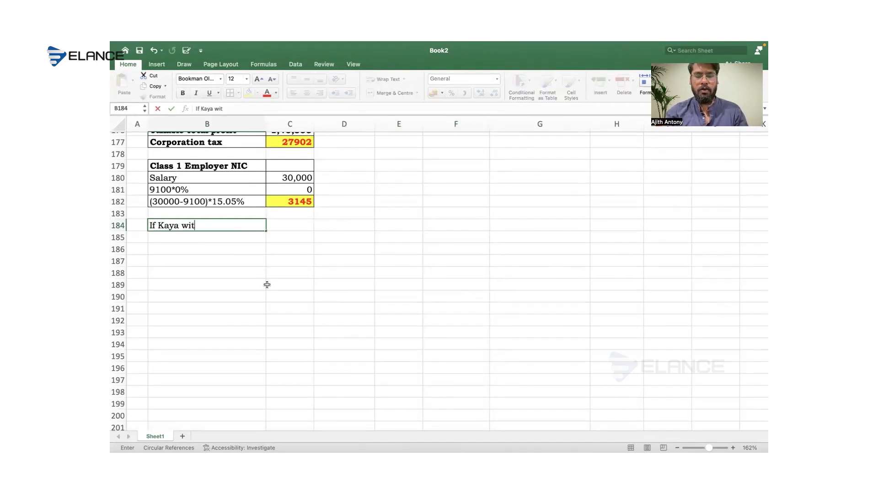
pyautogui.press('BackSpace')
pyautogui.press('BackSpace')
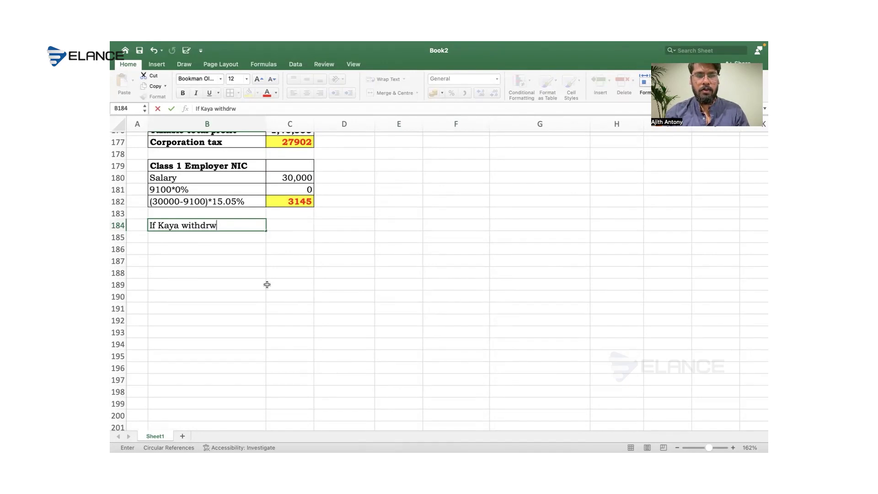
pyautogui.write('aw 25')
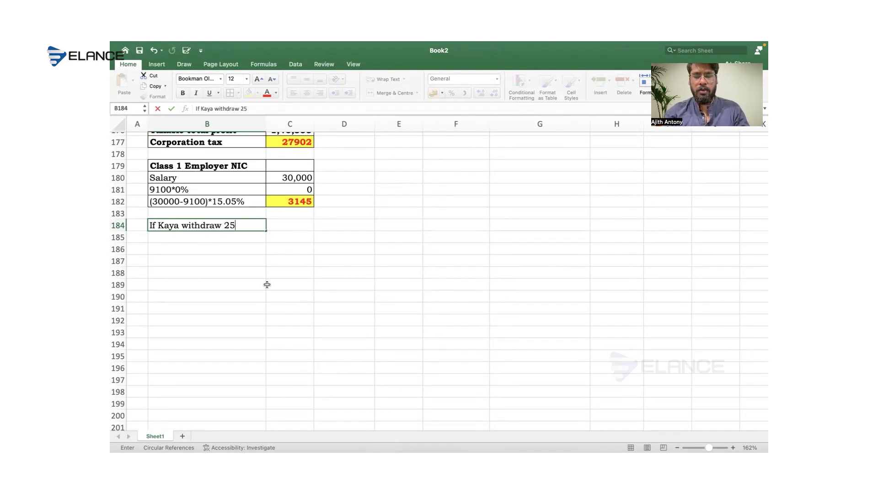
pyautogui.write(',000 as ad')
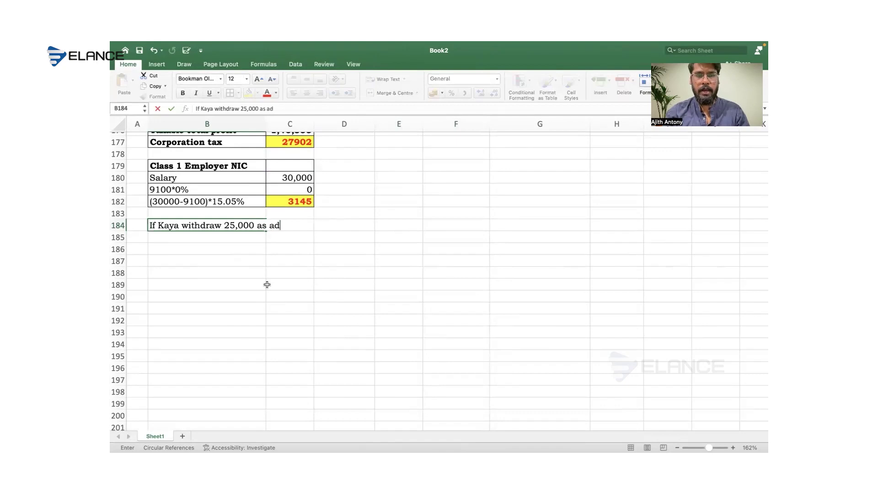
pyautogui.write('ditional ')
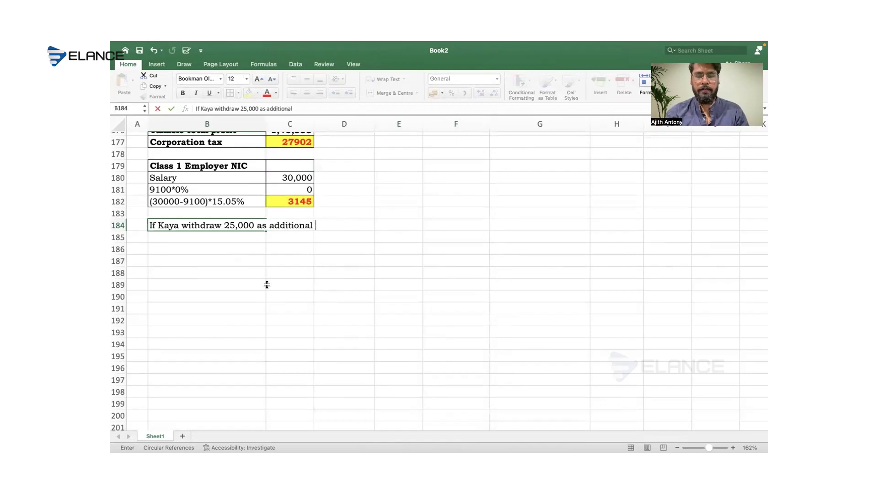
pyautogui.write('dividend')
pyautogui.press('Return')
pyautogui.press('Up')
pyautogui.press('cmd+b')
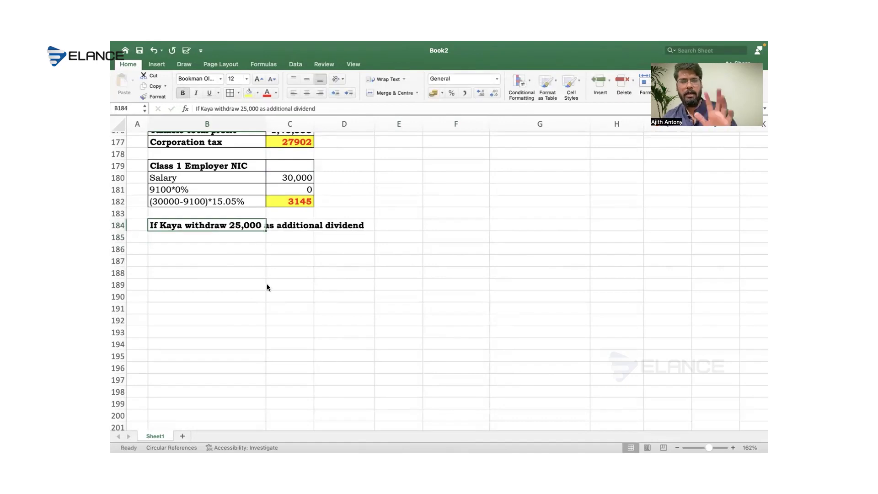
pyautogui.press('Return')
# Step: Enter the label Remunaration in B185 with the amount 3,00,000 in C185
pyautogui.scroll(-3, 267, 283)
pyautogui.scroll(-3, 268, 278)
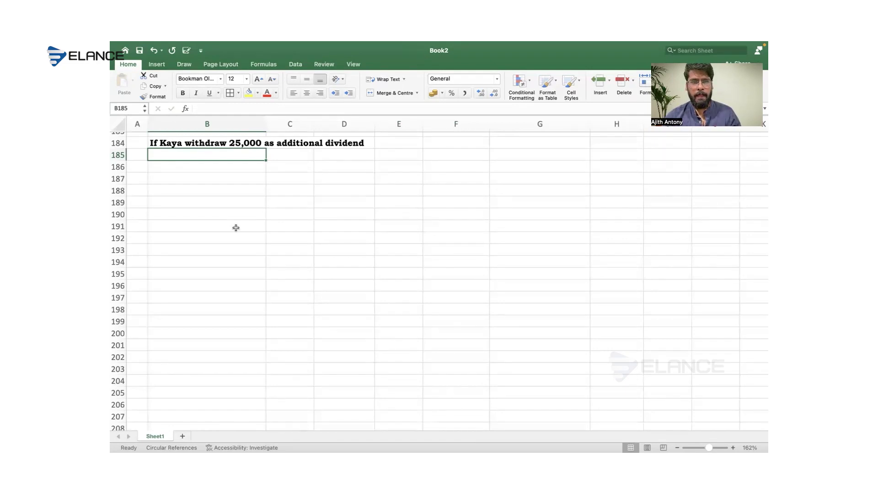
pyautogui.write('Remun')
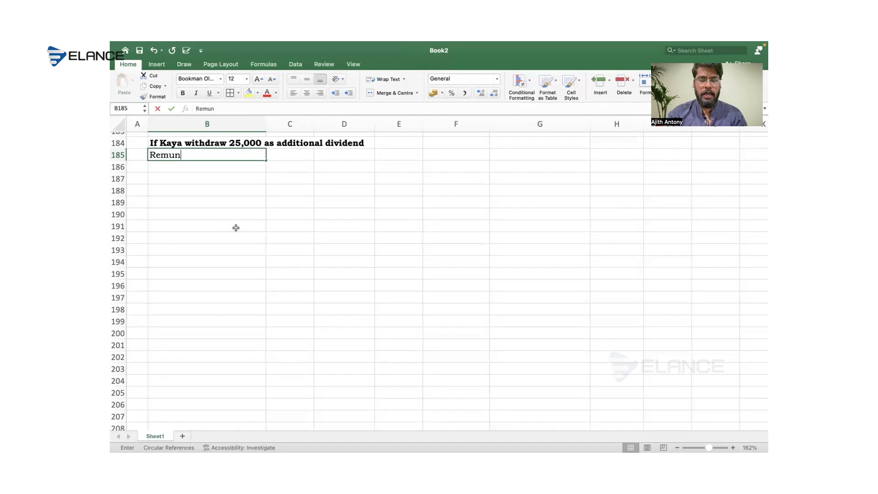
pyautogui.write('aration')
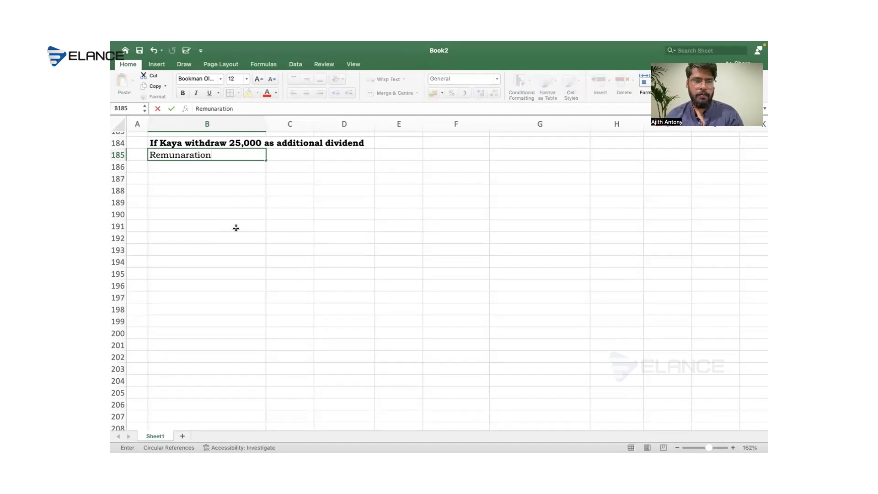
pyautogui.press('Tab')
pyautogui.write('30,0000')
pyautogui.press('Return')
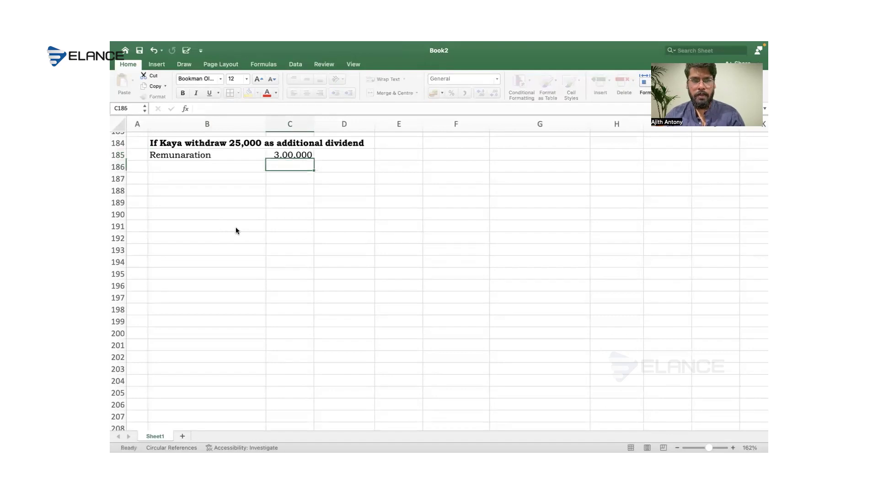
# Step: Label B186 Dividend and, after checking question 248's dividend figure, enter =45000+25000 in D186
pyautogui.write('Dividend')
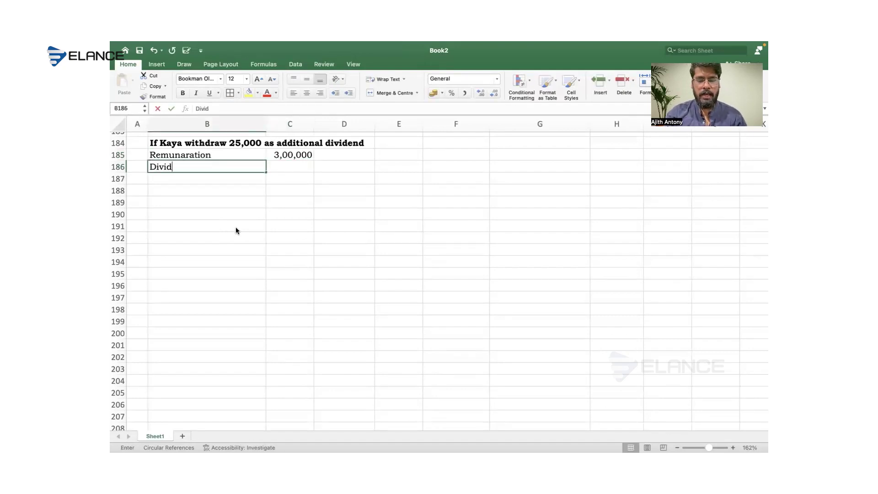
pyautogui.press('Tab')
pyautogui.press('Tab')
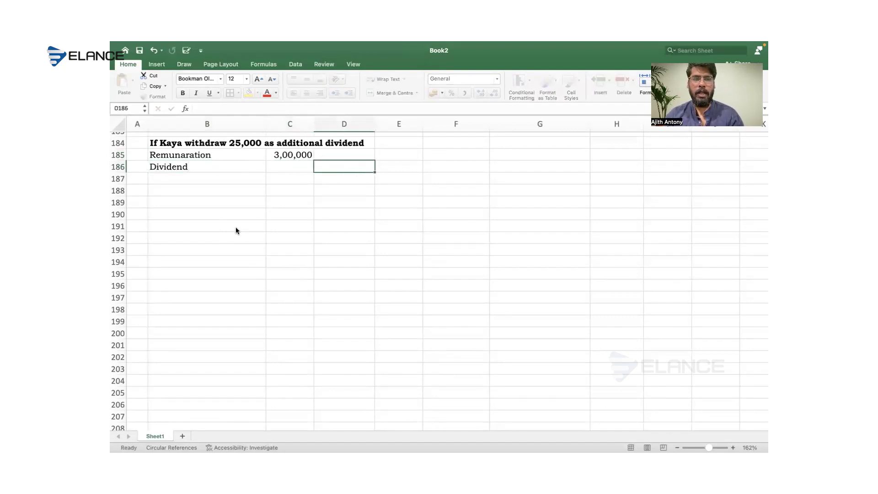
pyautogui.hotkey('ctrl', 'Left')
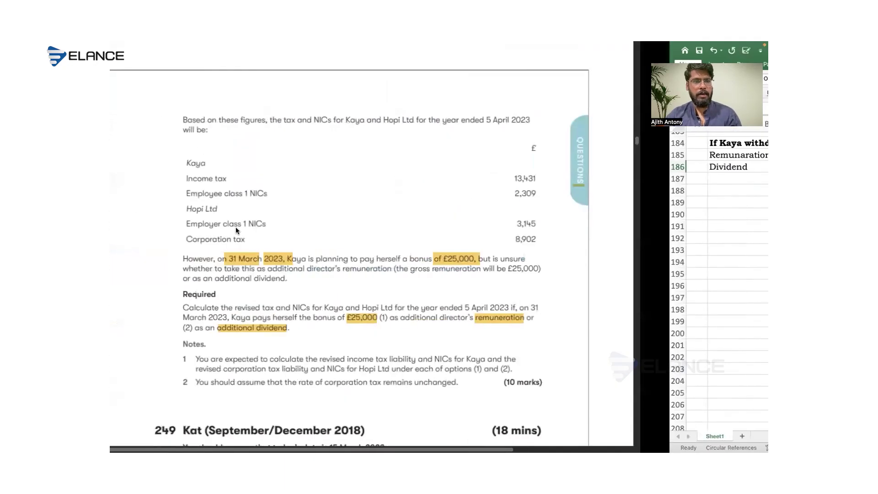
pyautogui.scroll(10, 236, 230)
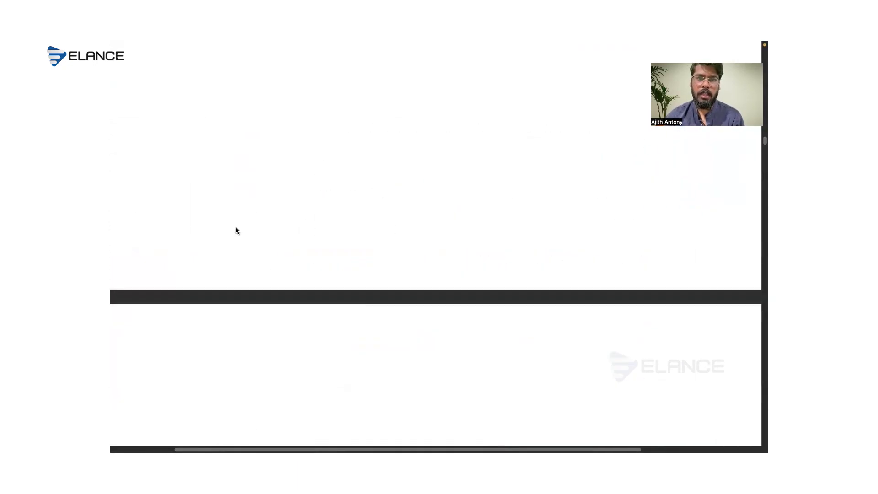
pyautogui.scroll(2, 236, 230)
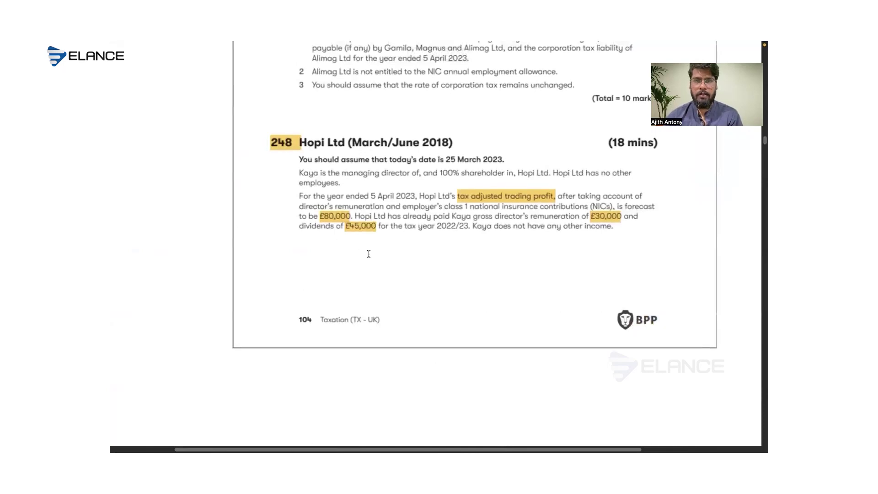
pyautogui.press('super+Tab')
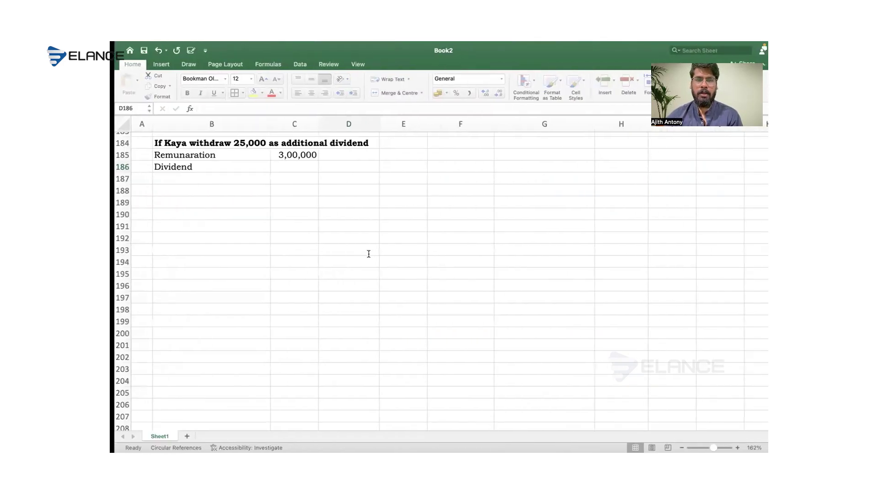
pyautogui.write('=4')
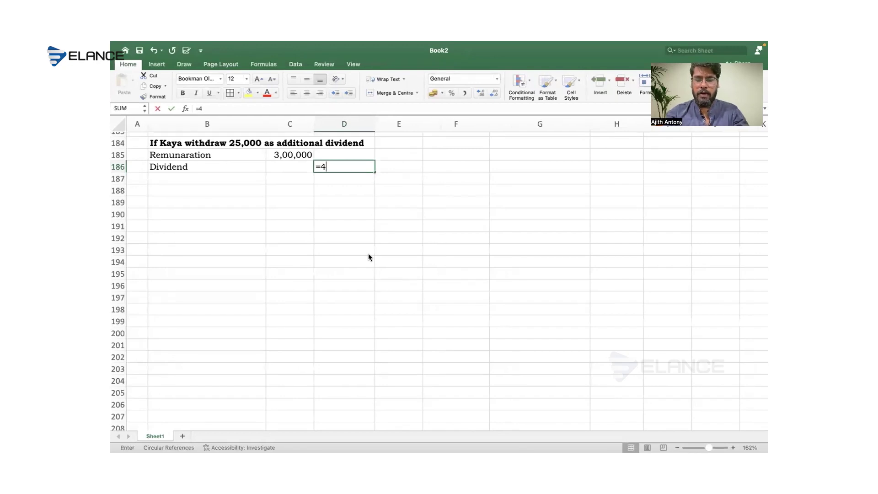
pyautogui.write('5000+25000')
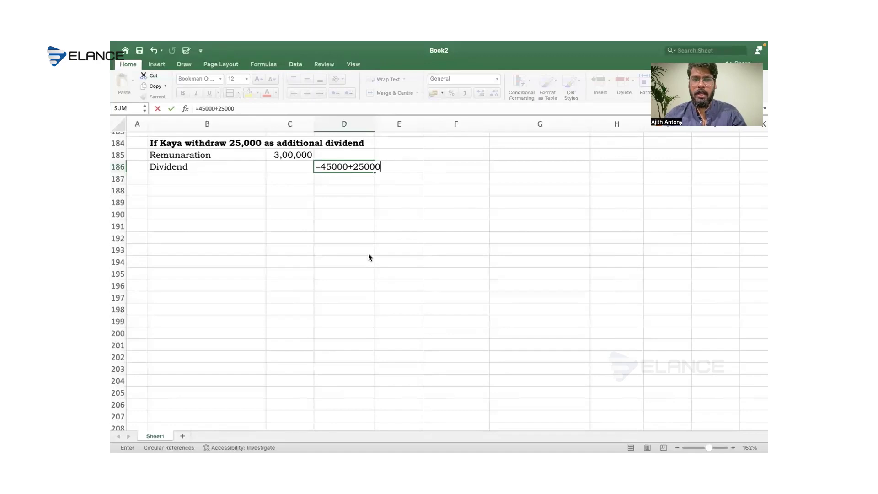
pyautogui.press('Return')
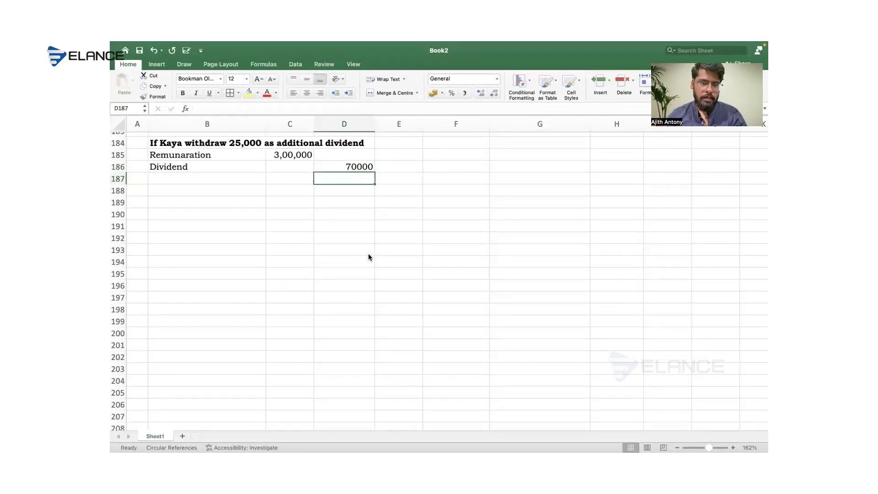
# Step: Sum the remuneration and dividend columns into C187 and D187, and label the row TOTAL INCOME
pyautogui.moveTo(302, 155); pyautogui.dragTo(343, 176)
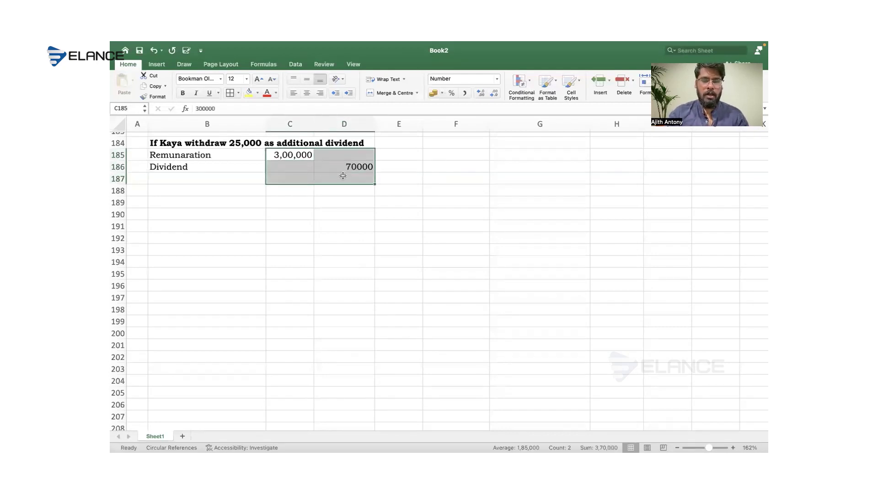
pyautogui.press('super+shift+t')
pyautogui.click(229, 180)
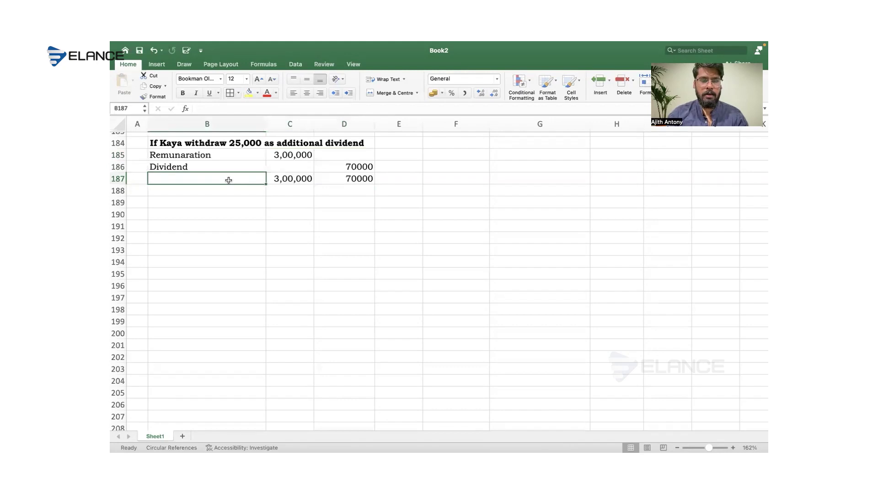
pyautogui.write('T')
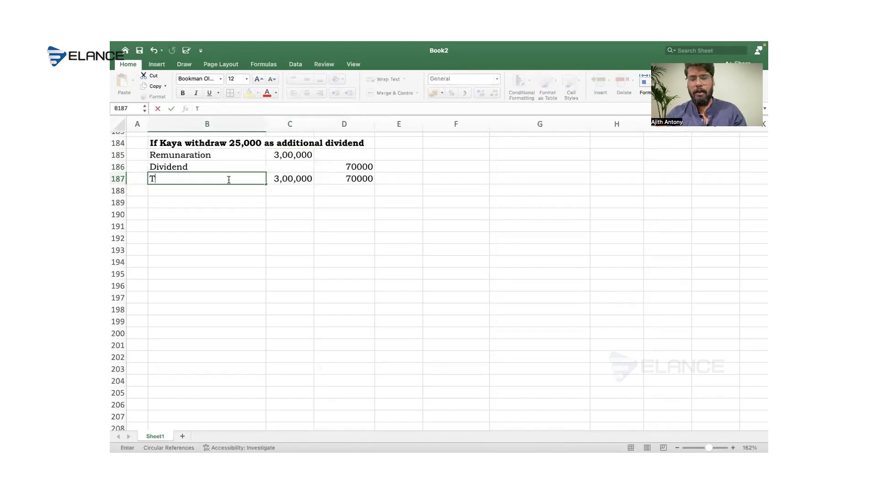
pyautogui.write('OTAL INCOME')
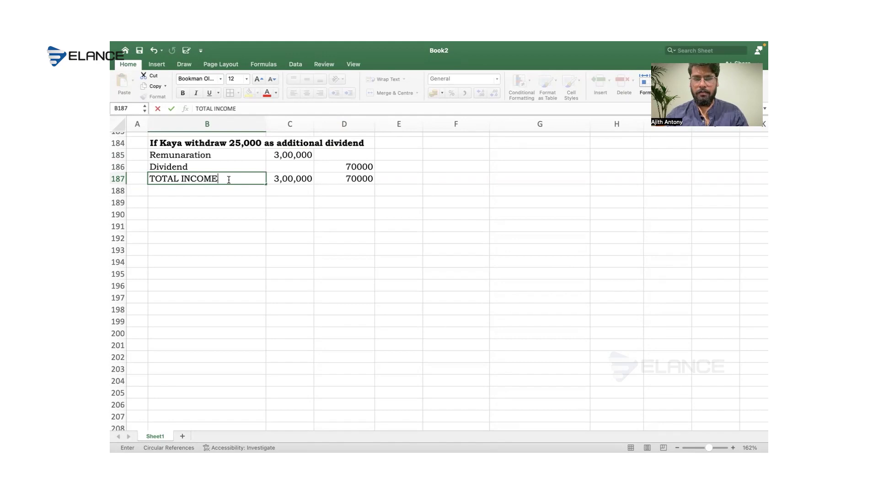
pyautogui.press('Return')
# Step: Add a PA row with -12,570 in C188, and sum C187:C188 into C189
pyautogui.write('PA')
pyautogui.press('Tab')
pyautogui.write('-12,570')
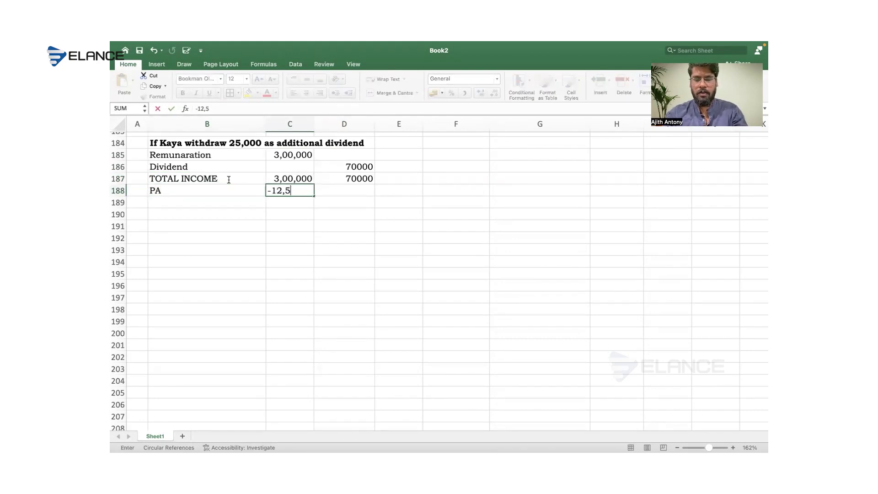
pyautogui.press('Return')
pyautogui.hotkey('shift', 'Up')
pyautogui.hotkey('shift', 'Up')
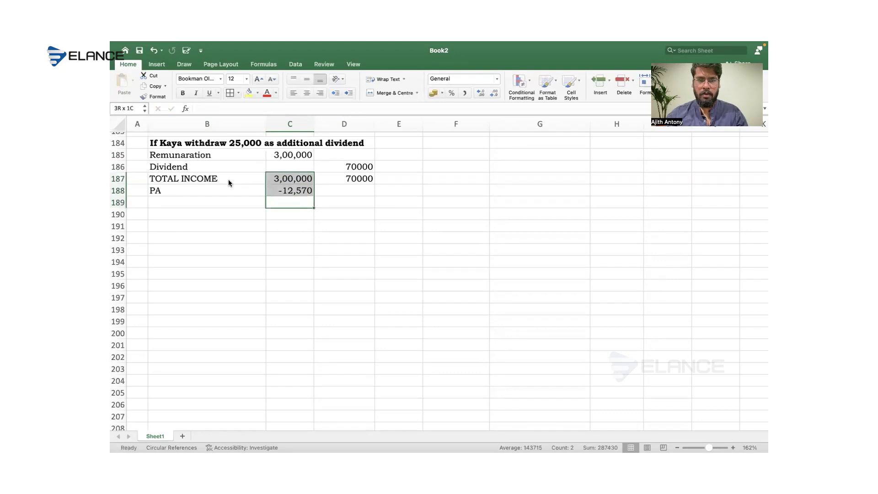
pyautogui.press('super+shift+t')
# Step: Carry the total dividend from D187 into D189 with a cell reference
pyautogui.press('Right')
pyautogui.write('=')
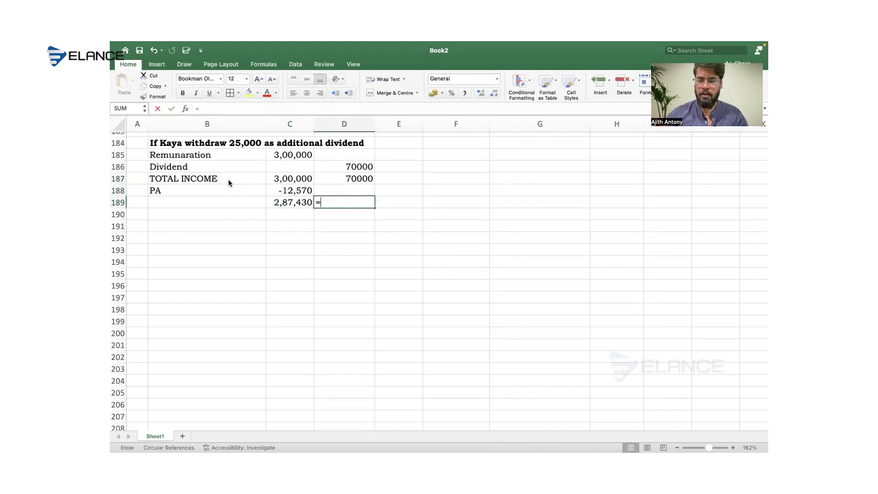
pyautogui.press('Up')
pyautogui.press('Up')
pyautogui.press('Return')
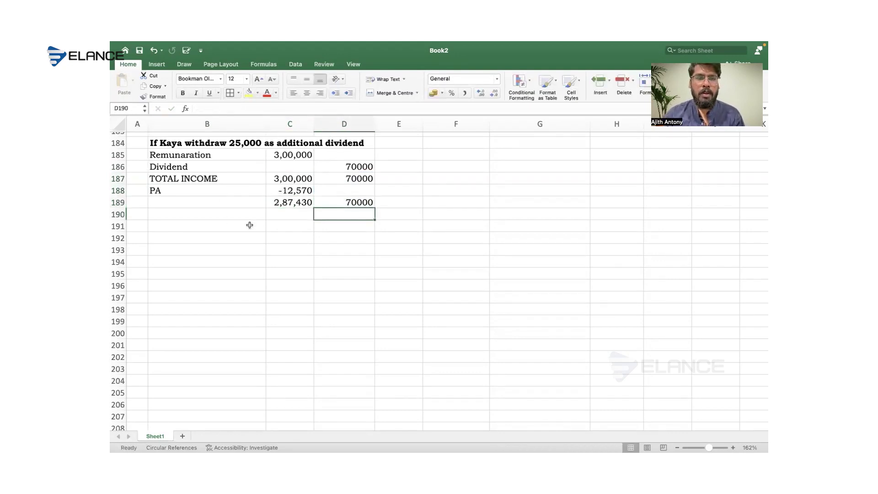
# Step: Correct the remuneration in C185 to 30,000 and check the sum formula in C187
pyautogui.doubleClick(308, 156)
pyautogui.press('BackSpace')
pyautogui.doubleClick(312, 179)
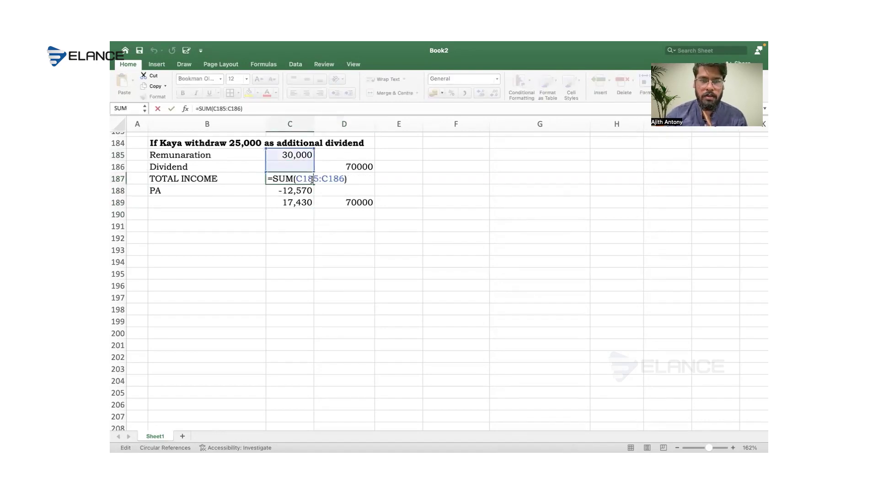
pyautogui.press('Return')
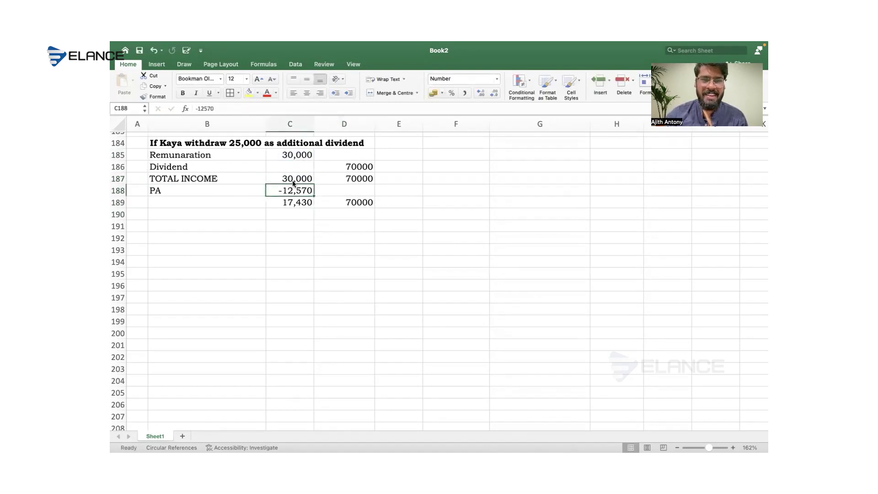
# Step: Label B189 TAXABLE INCOME and make the row B189:D189 bold
pyautogui.click(319, 251)
pyautogui.click(227, 204)
pyautogui.write('TAXABLE INCOME')
pyautogui.hotkey('shift', 'Right')
pyautogui.hotkey('shift', 'Right')
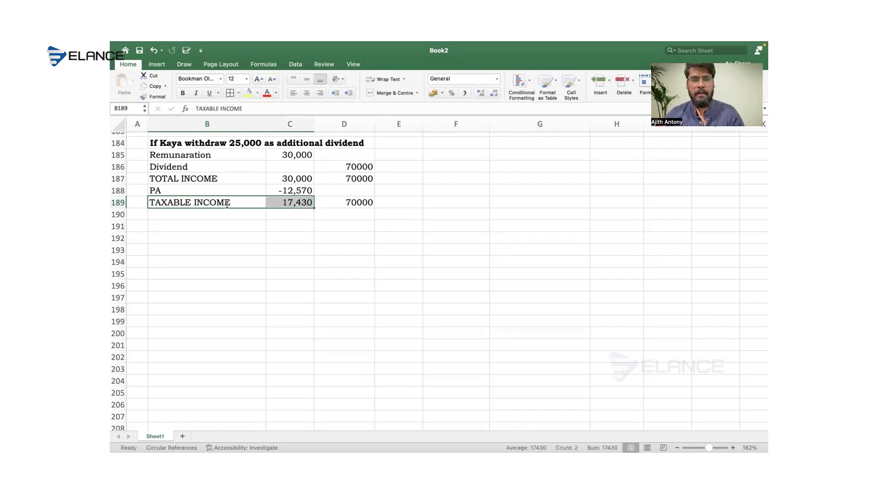
pyautogui.press('super+b')
# Step: Apply cell borders to the income computation in B185:D189
pyautogui.moveTo(211, 155); pyautogui.dragTo(352, 214)
pyautogui.moveTo(256, 156); pyautogui.dragTo(362, 199)
pyautogui.click(230, 93)
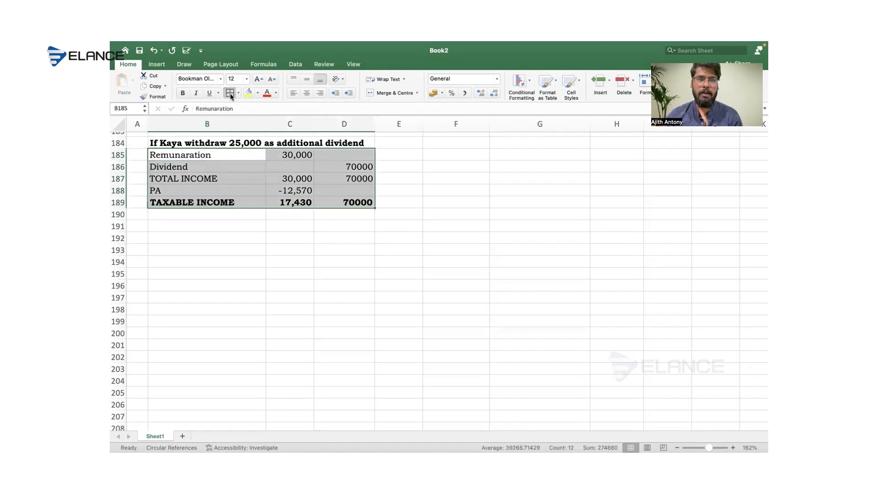
# Step: Write the working 17430*20% in B191 and calculate it as a formula in C191
pyautogui.click(221, 225)
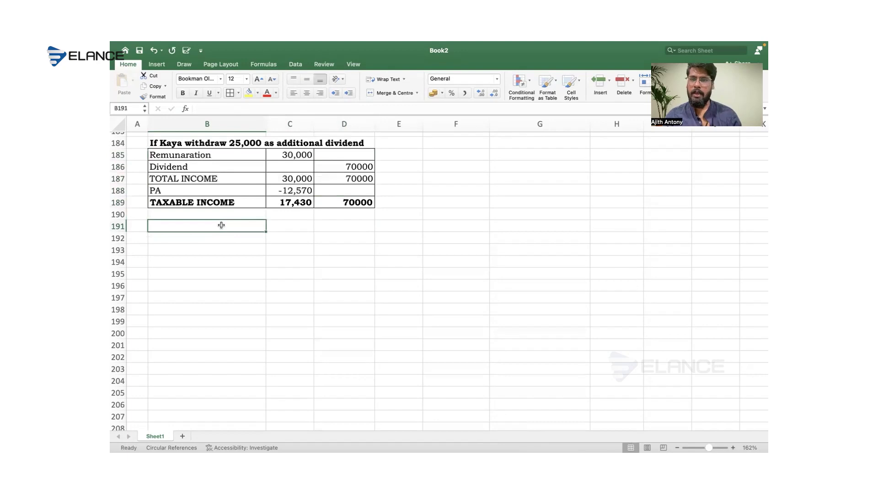
pyautogui.write('17430*20%')
pyautogui.moveTo(193, 225); pyautogui.dragTo(150, 225)
pyautogui.hotkey('ctrl', 'c')
pyautogui.press('Return')
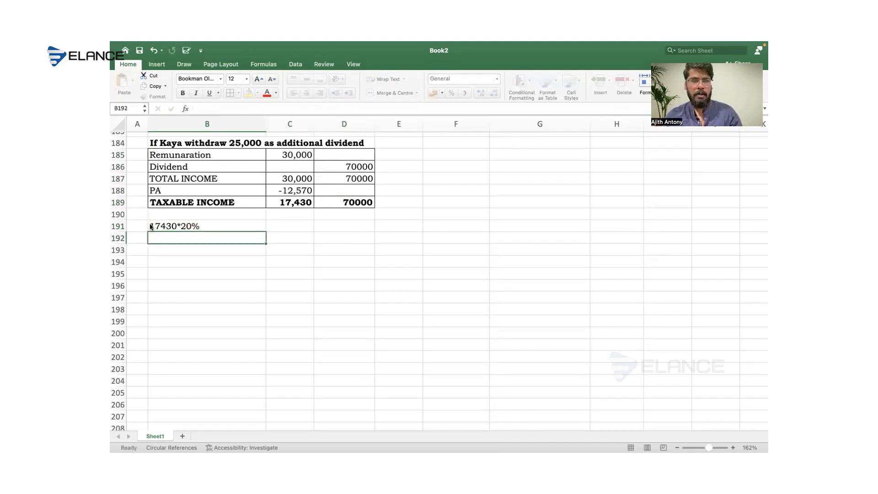
pyautogui.press('Right')
pyautogui.press('Up')
pyautogui.write('=')
pyautogui.hotkey('ctrl', 'v')
pyautogui.press('Return')
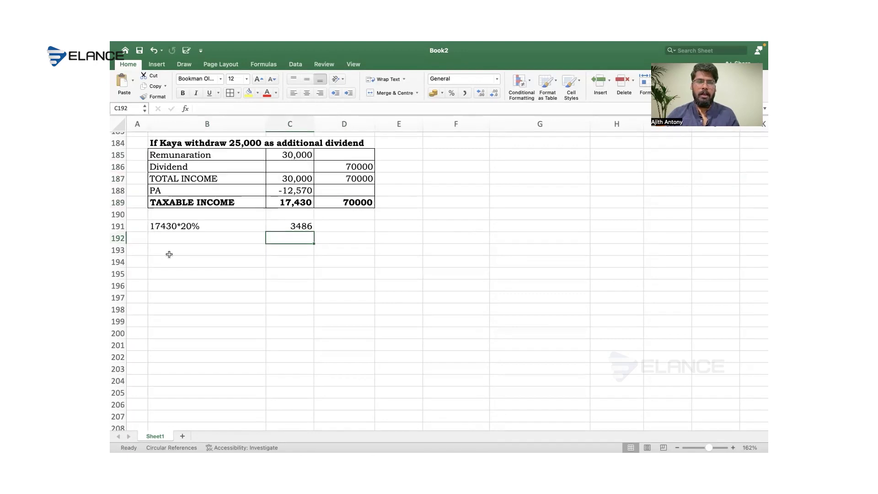
# Step: Add the dividend nil-rate working 2000*0% in B192 with 0 in C192
pyautogui.press('Left')
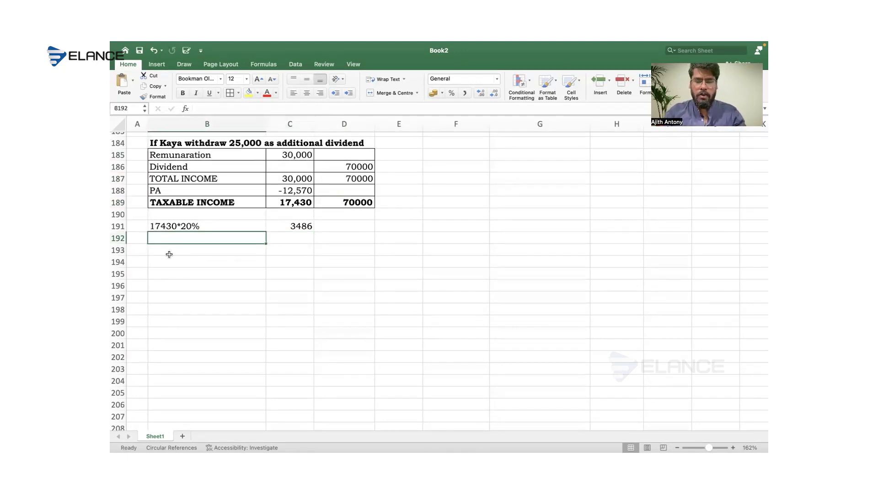
pyautogui.write('2000*0%')
pyautogui.press('Right')
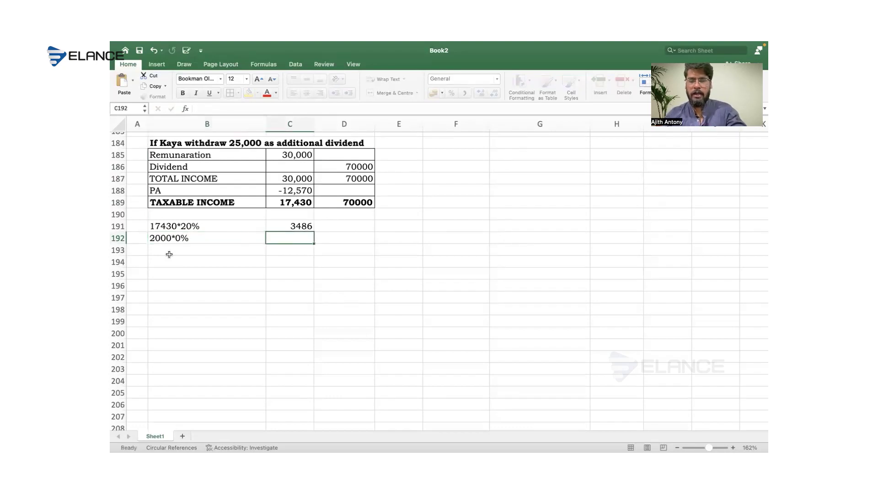
pyautogui.write('0')
pyautogui.press('Return')
# Step: Build a side working for the remaining dividend with 70000 in F191, -2000 in F192 and their sum in F193
pyautogui.press('Right')
pyautogui.press('Up')
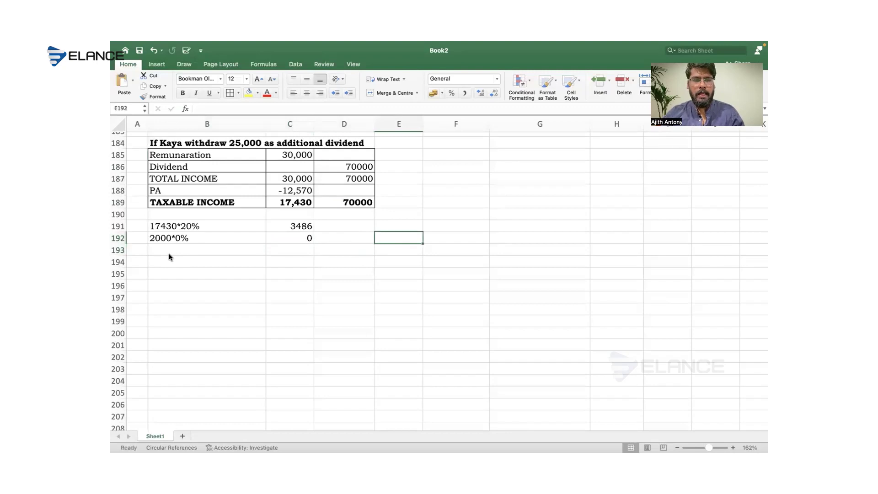
pyautogui.press('Down')
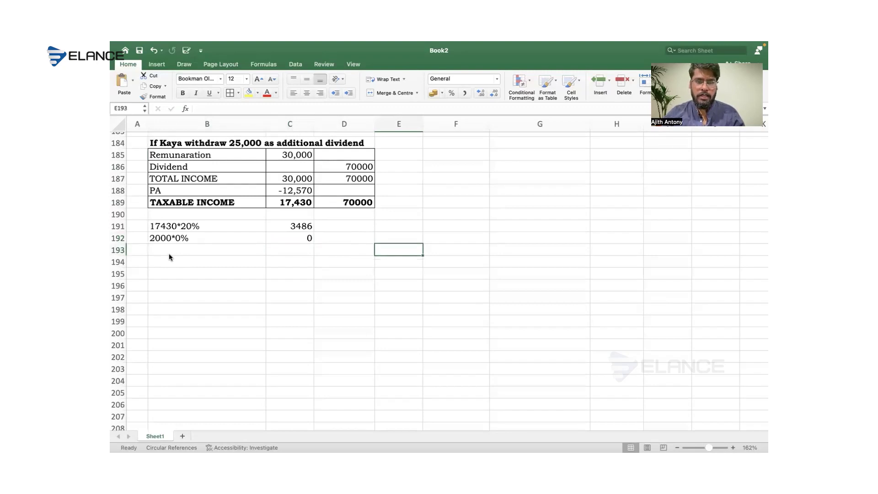
pyautogui.press('Right')
pyautogui.press('Up')
pyautogui.press('Up')
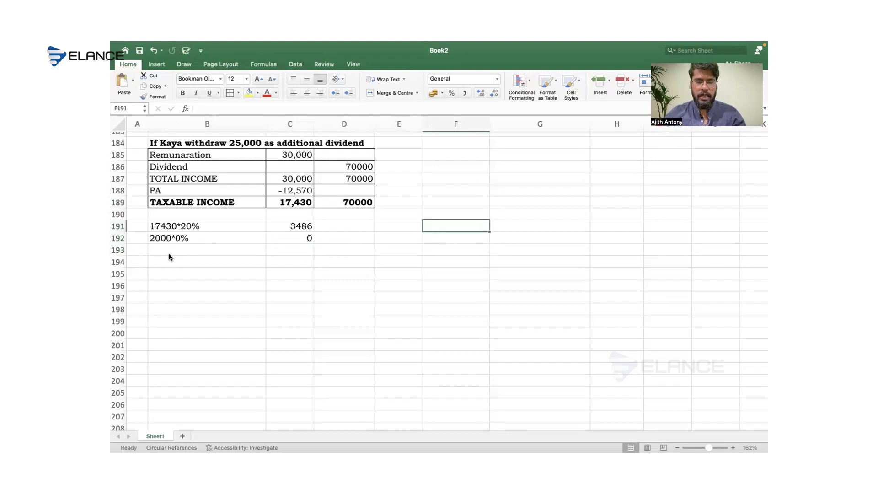
pyautogui.write('70000')
pyautogui.press('Return')
pyautogui.write('-2000')
pyautogui.press('Return')
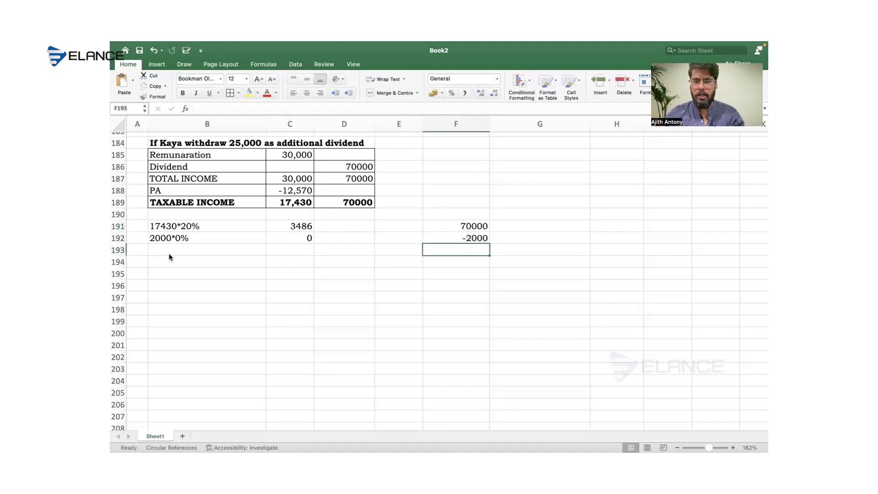
pyautogui.hotkey('shift', 'Up')
pyautogui.hotkey('shift', 'Up')
pyautogui.press('super+shift+t')
# Step: Build a side working for the remaining basic-rate band with 37700 in F198, -17430 in F199, -2000 in F200 and their sum in F201
pyautogui.press('Down')
pyautogui.press('Down')
pyautogui.press('Down')
pyautogui.press('Down')
pyautogui.press('Down')
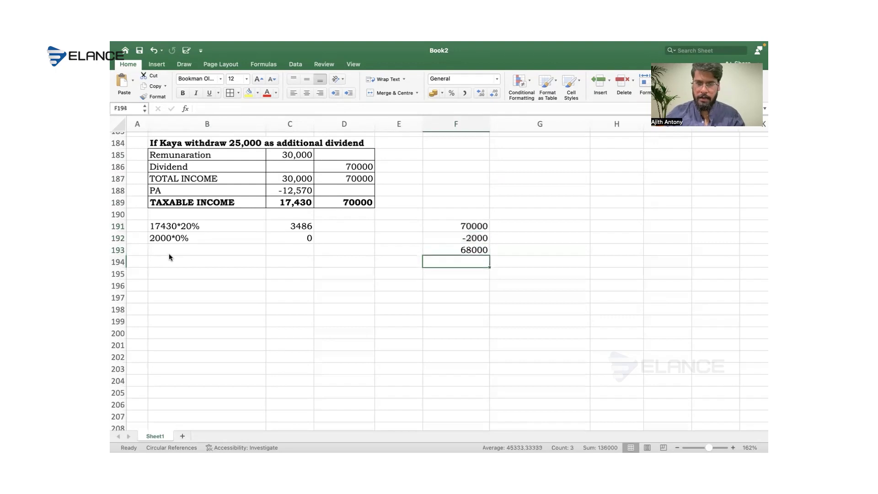
pyautogui.write('37700')
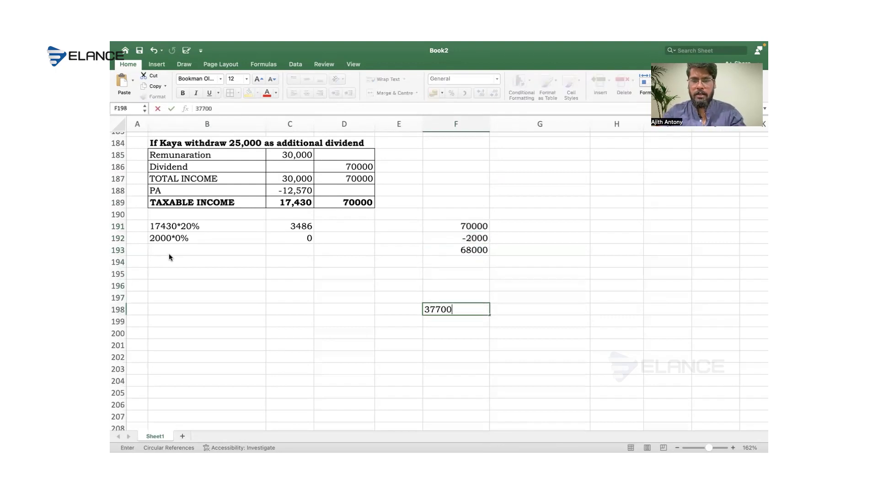
pyautogui.press('Return')
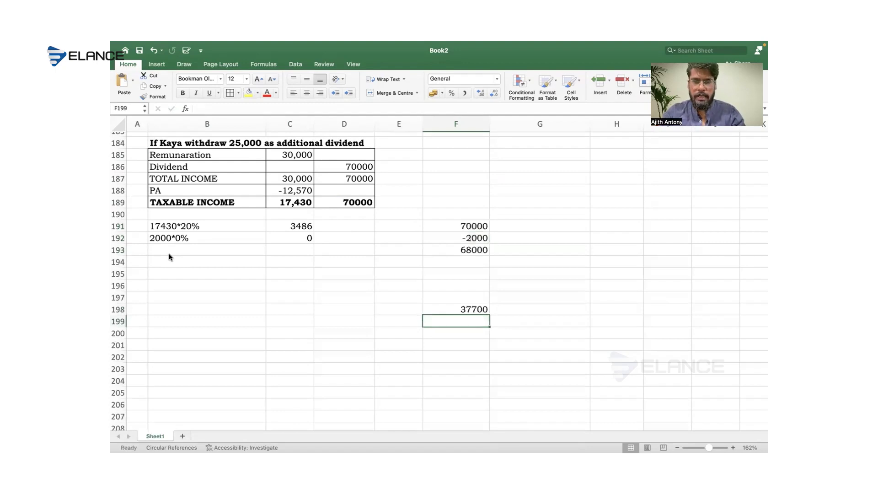
pyautogui.write('-')
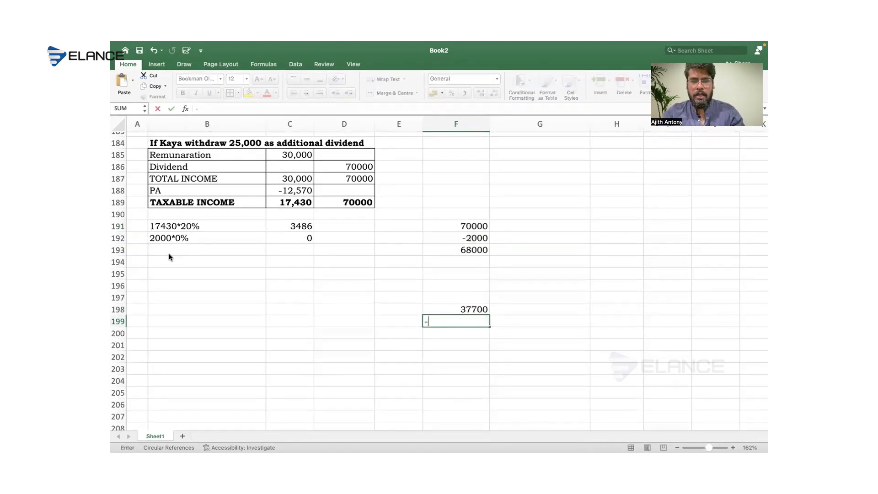
pyautogui.write('17430')
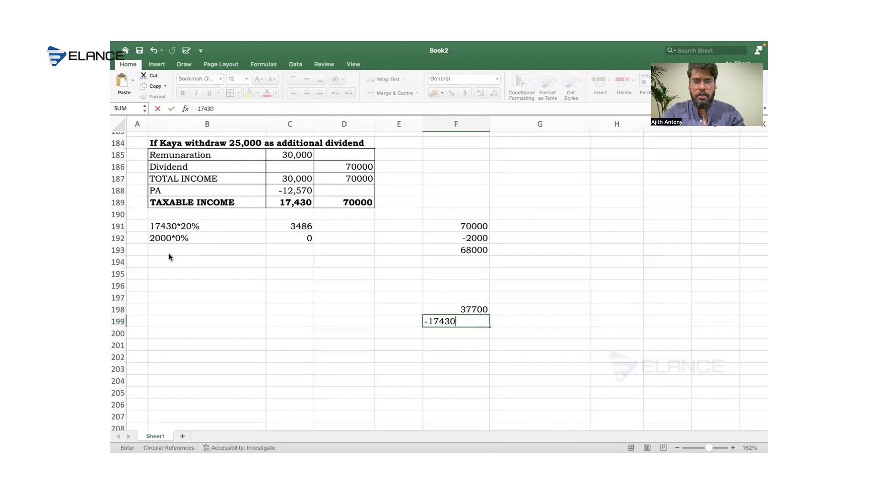
pyautogui.press('Return')
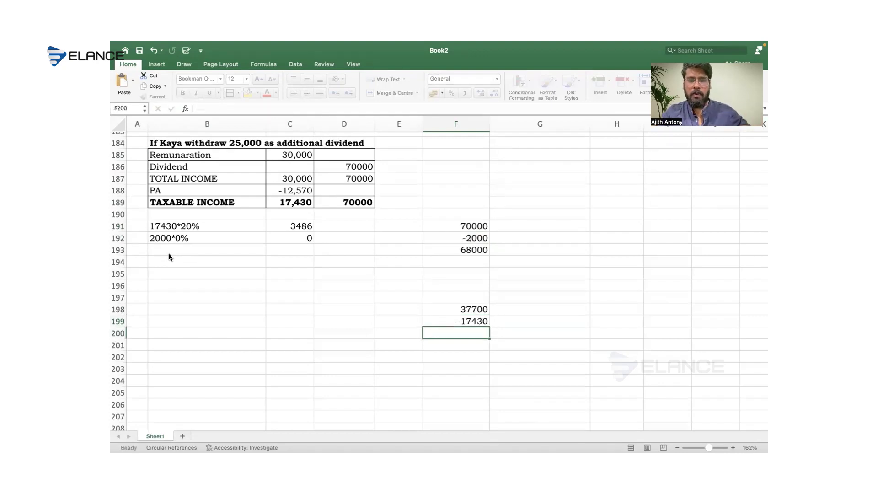
pyautogui.write('-2000')
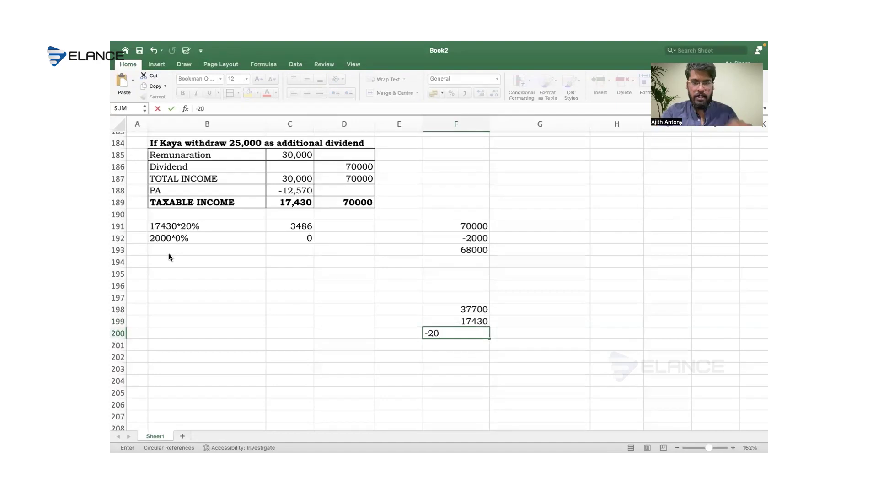
pyautogui.press('Return')
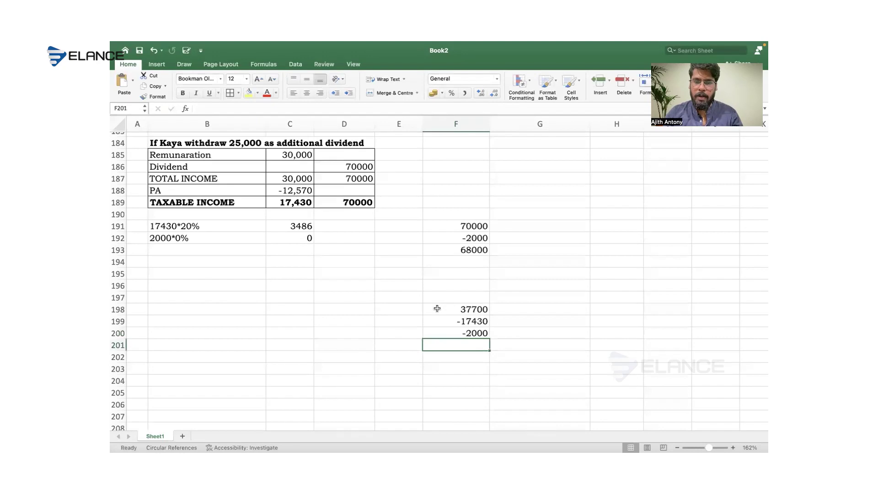
pyautogui.moveTo(435, 308); pyautogui.dragTo(443, 332)
pyautogui.press('super+shift+t')
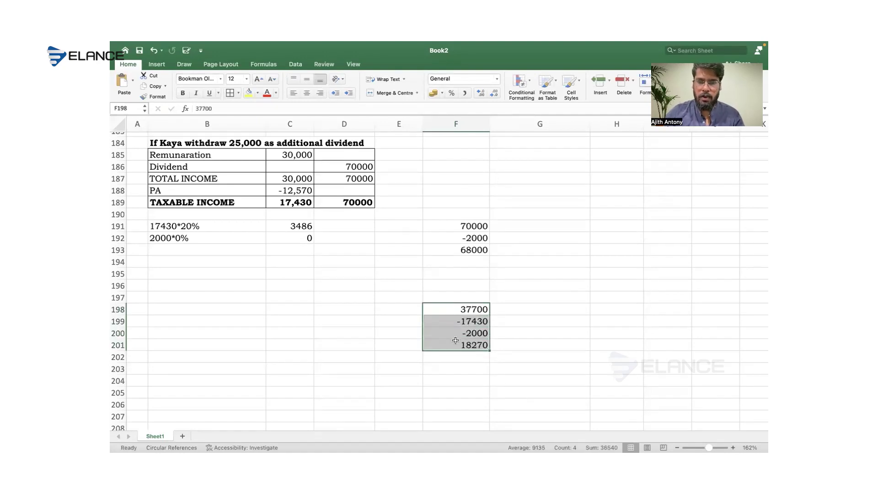
# Step: Make the side-working totals in F201 and F193 bold, and return to cell B193 in the tax computation
pyautogui.click(457, 343)
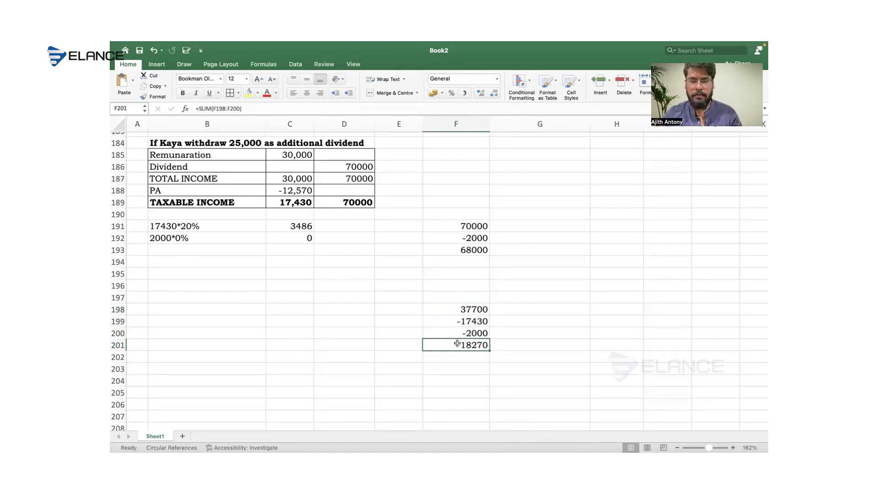
pyautogui.press('super+b')
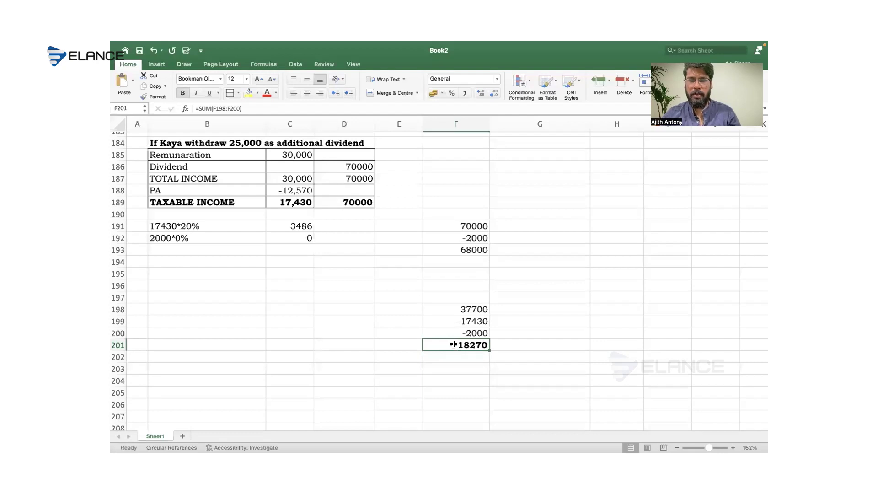
pyautogui.click(465, 252)
pyautogui.press('super+b')
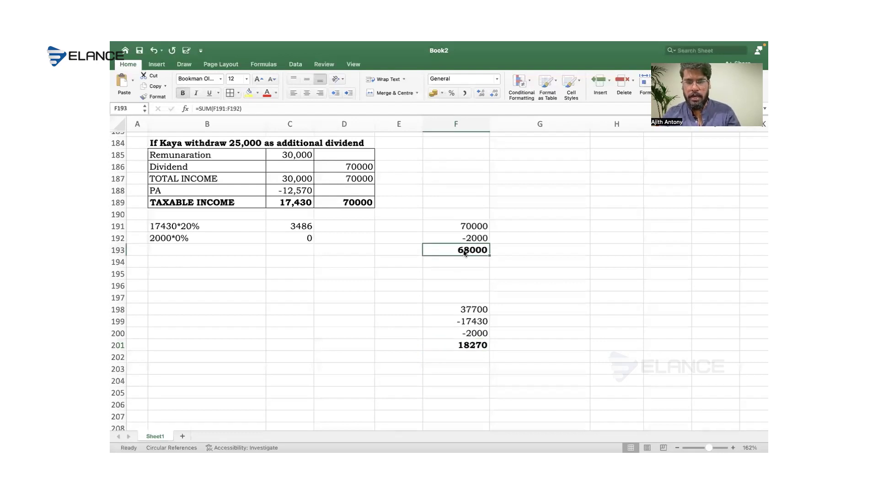
pyautogui.click(254, 251)
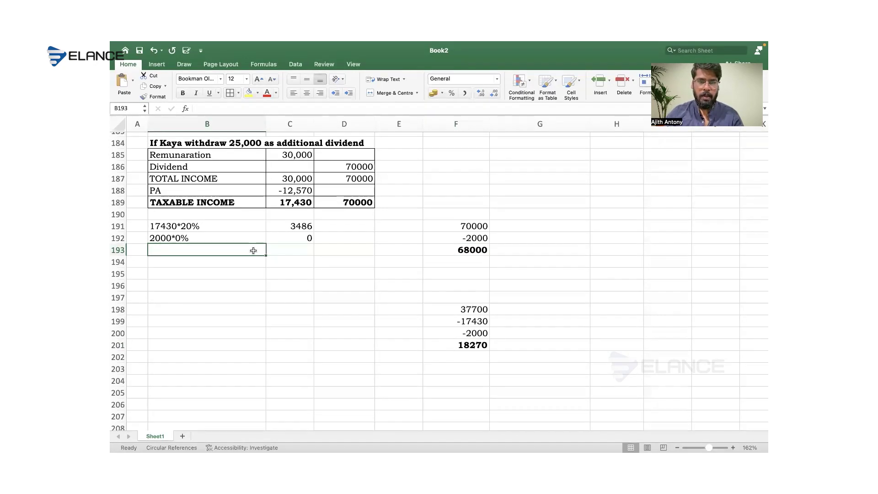
# Step: Enter the tax band 18270*8.75% in B193 and calculate it with the same expression as a formula in C193
pyautogui.write('182')
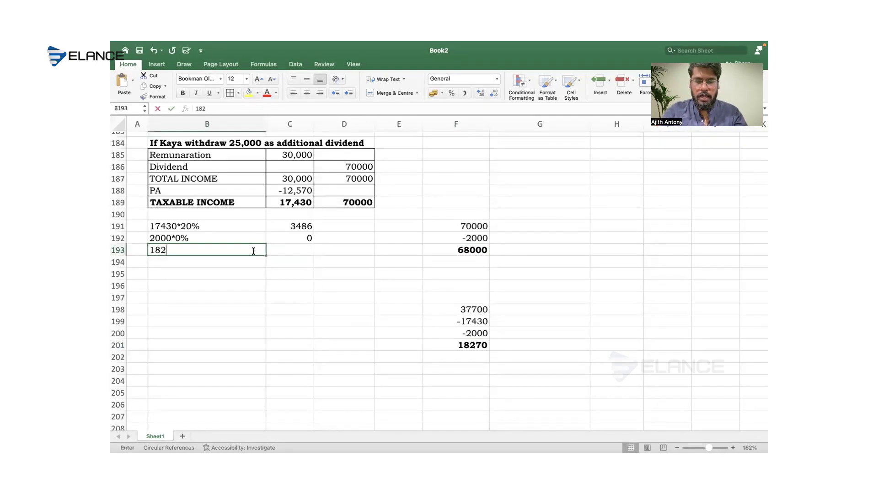
pyautogui.write('70*')
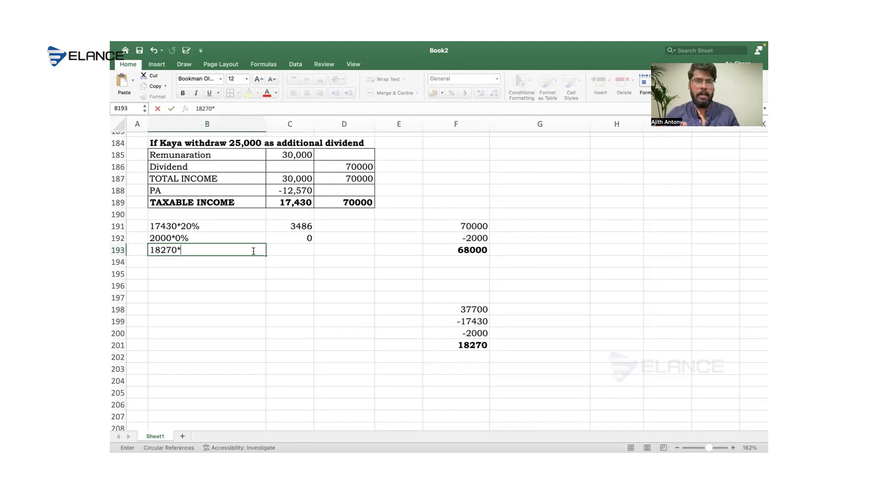
pyautogui.write('8.75')
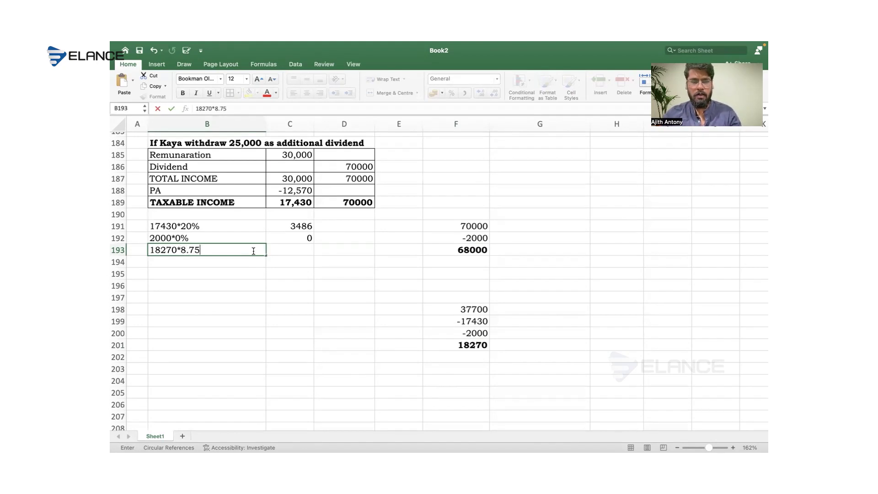
pyautogui.write('%')
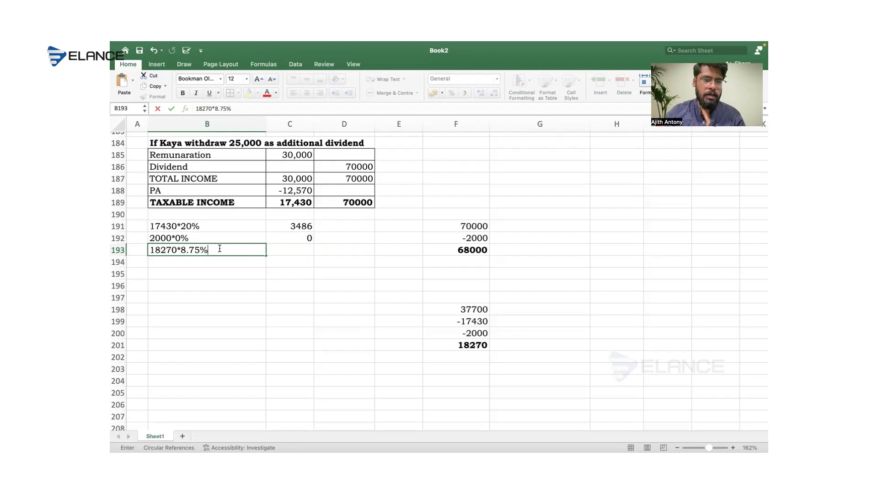
pyautogui.moveTo(220, 248); pyautogui.dragTo(129, 249)
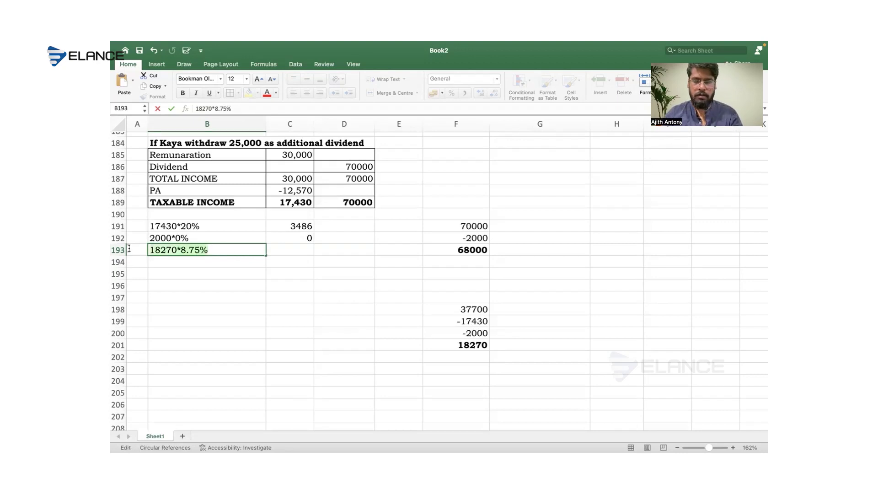
pyautogui.hotkey('ctrl', 'c')
pyautogui.press('Return')
pyautogui.press('Up')
pyautogui.press('Right')
pyautogui.write('=')
pyautogui.hotkey('ctrl', 'v')
pyautogui.press('Return')
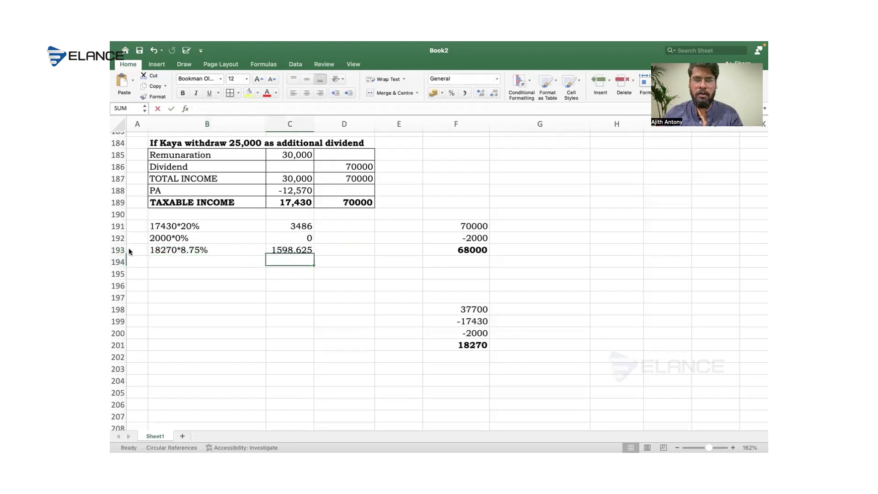
# Step: Overwrite the tax amount in C193 with the rounded value 1599
pyautogui.click(275, 252)
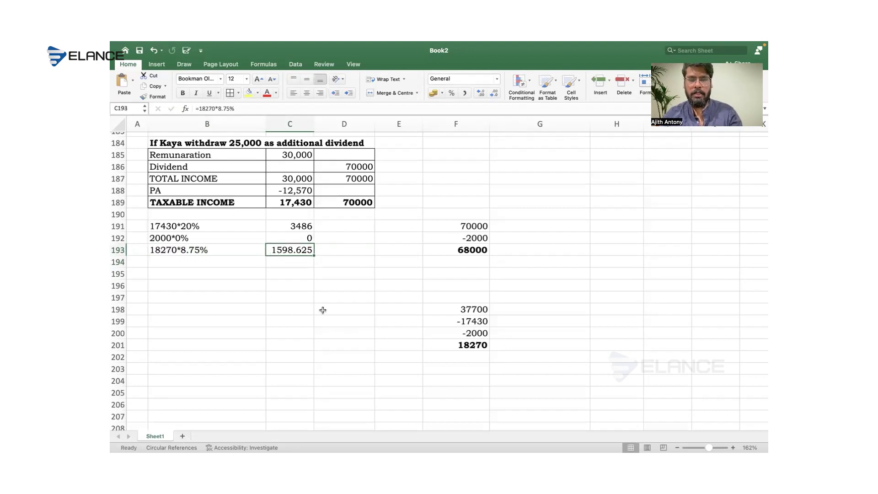
pyautogui.write('1599')
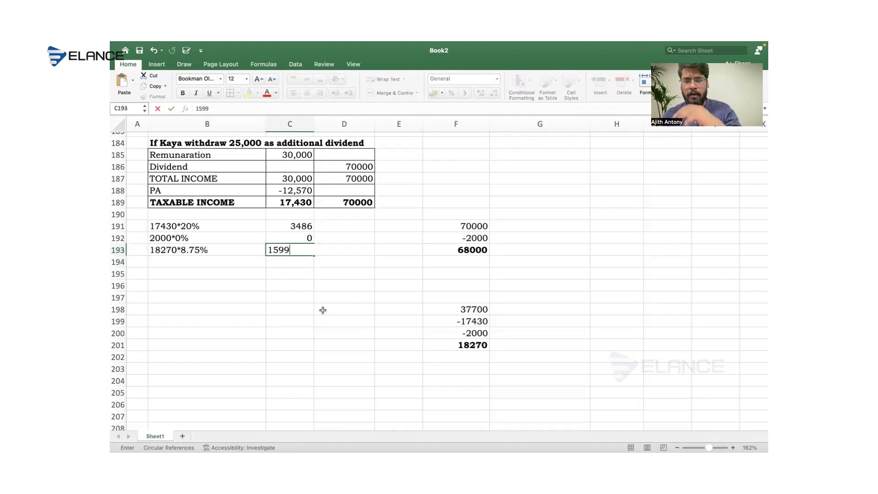
pyautogui.press('Return')
pyautogui.press('Left')
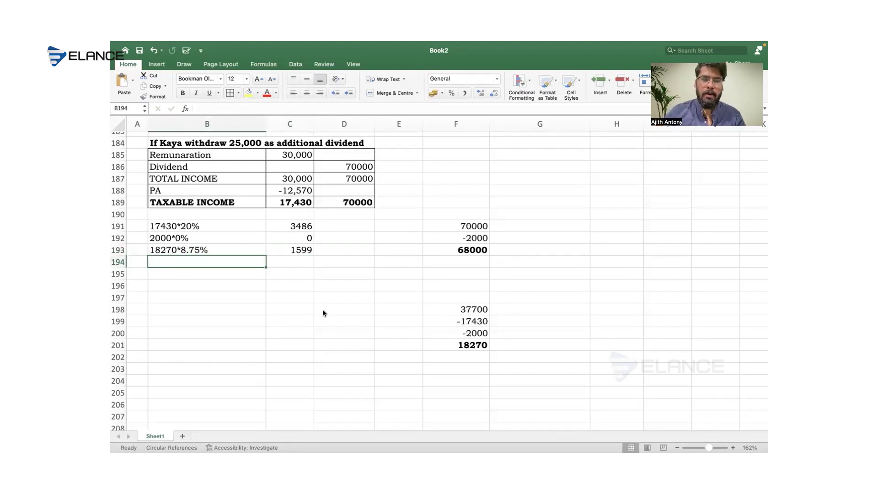
# Step: Enter -18270 in F194 below the 68000 dividend balance and sum F193:F194 in F195
pyautogui.click(479, 265)
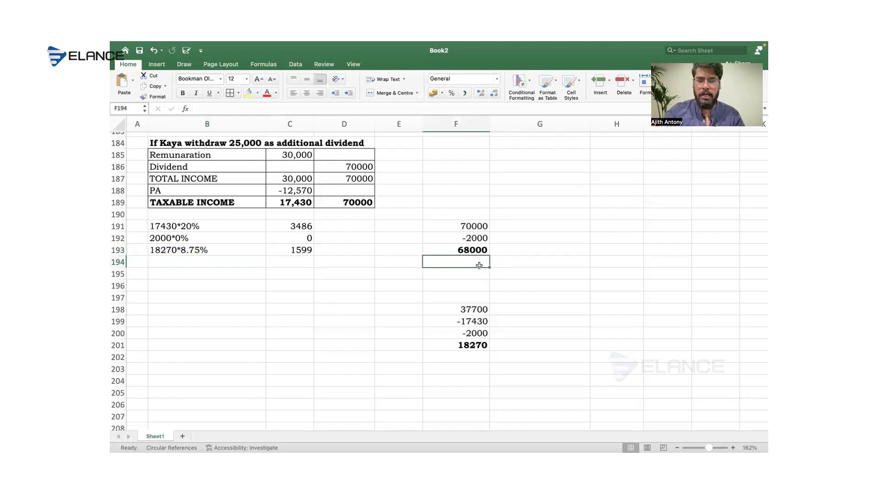
pyautogui.write('-18270')
pyautogui.press('Return')
pyautogui.hotkey('shift', 'Up')
pyautogui.hotkey('shift', 'Up')
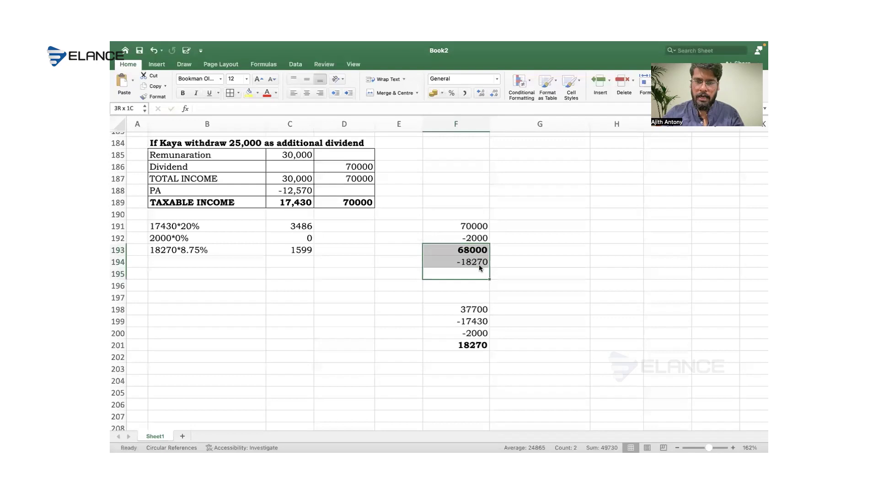
pyautogui.press('super+shift+t')
# Step: Enter the tax band 49730*33.75% in B194 and calculate it with the same expression as a formula in C194
pyautogui.click(241, 258)
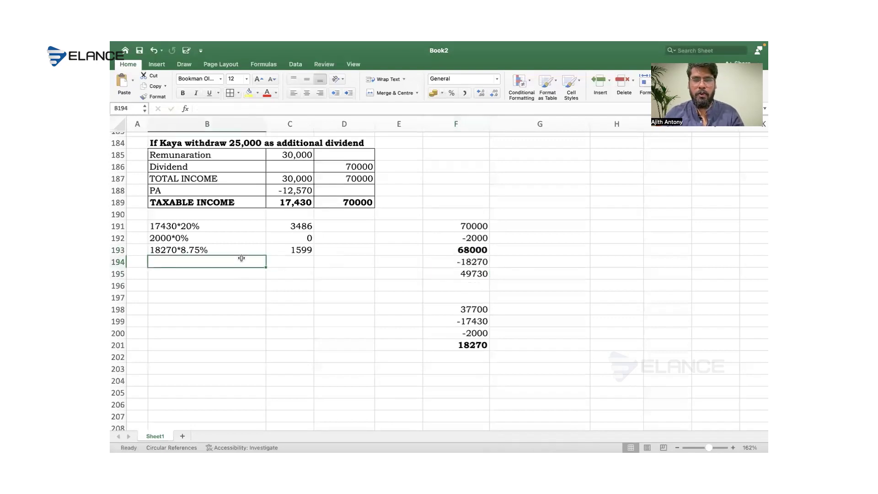
pyautogui.write('49')
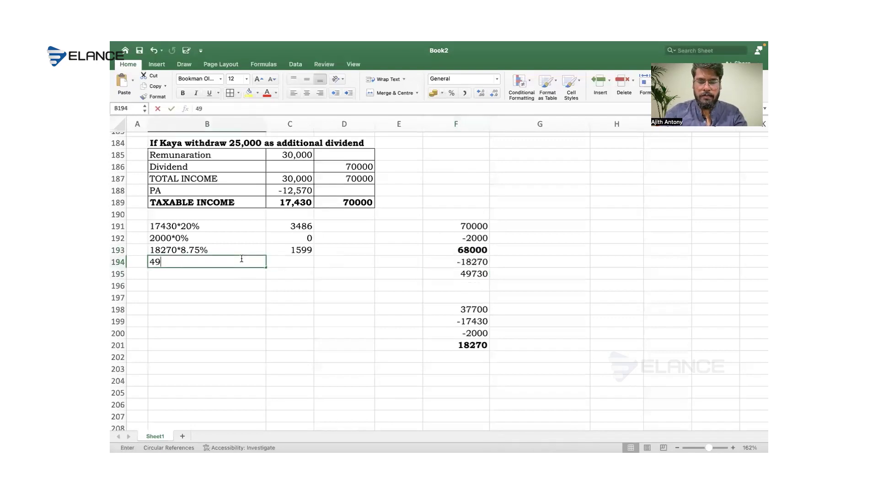
pyautogui.write('730*')
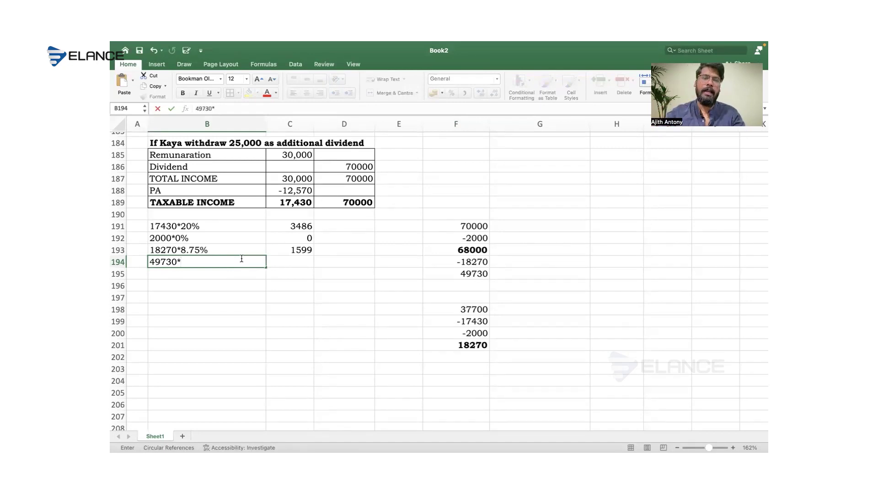
pyautogui.write('33.75%')
pyautogui.moveTo(234, 260); pyautogui.dragTo(148, 259)
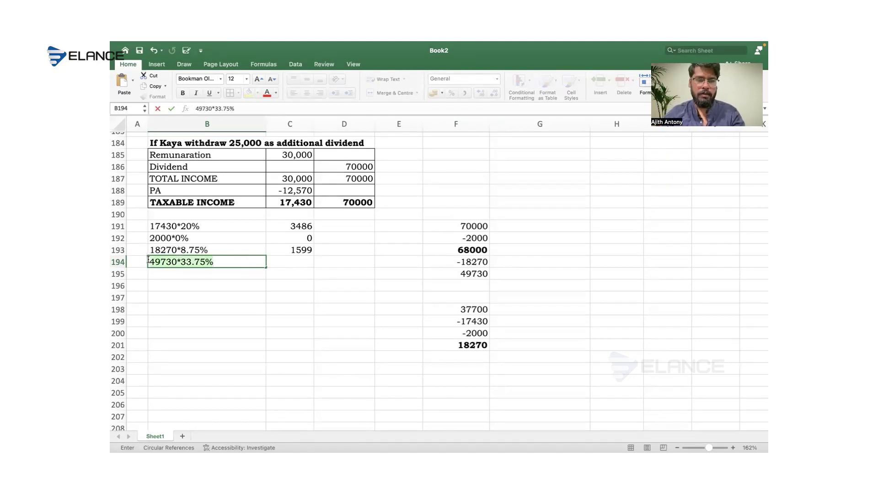
pyautogui.press('Return')
pyautogui.press('Right')
pyautogui.press('Up')
pyautogui.write('=')
pyautogui.press('super+v')
pyautogui.press('Return')
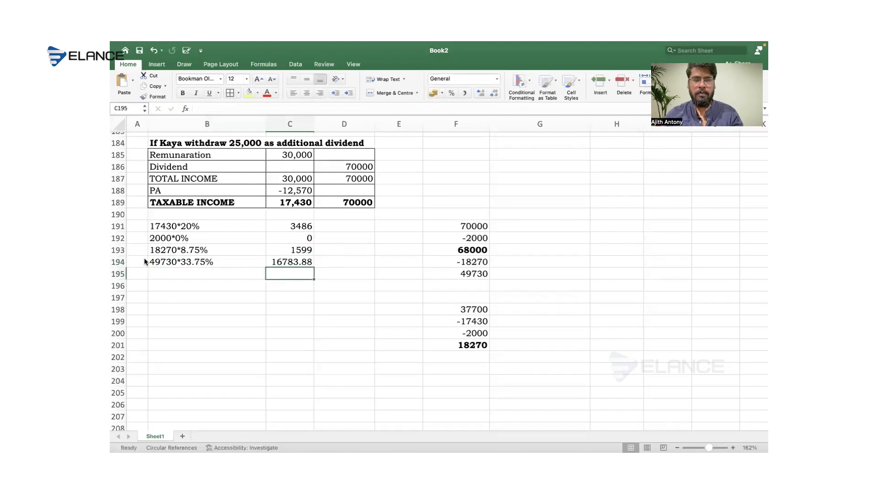
# Step: Overwrite the tax amount in C194 with the rounded value 16784
pyautogui.click(276, 264)
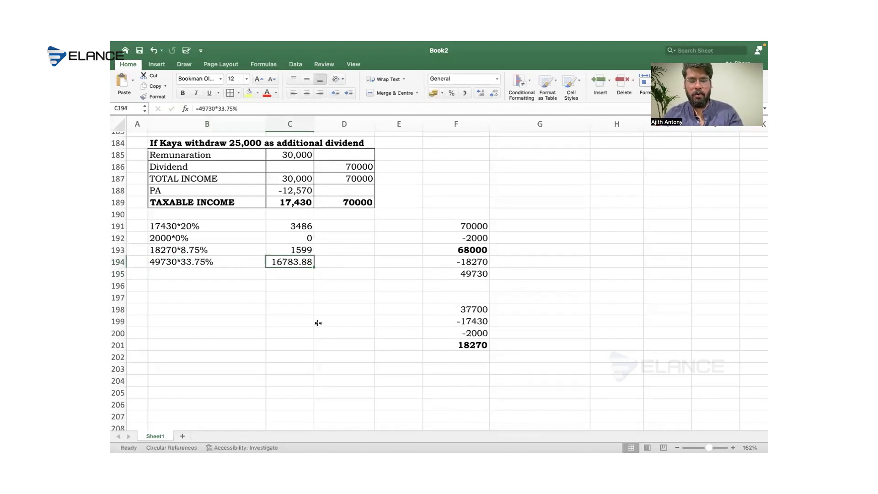
pyautogui.write('16784')
pyautogui.press('Return')
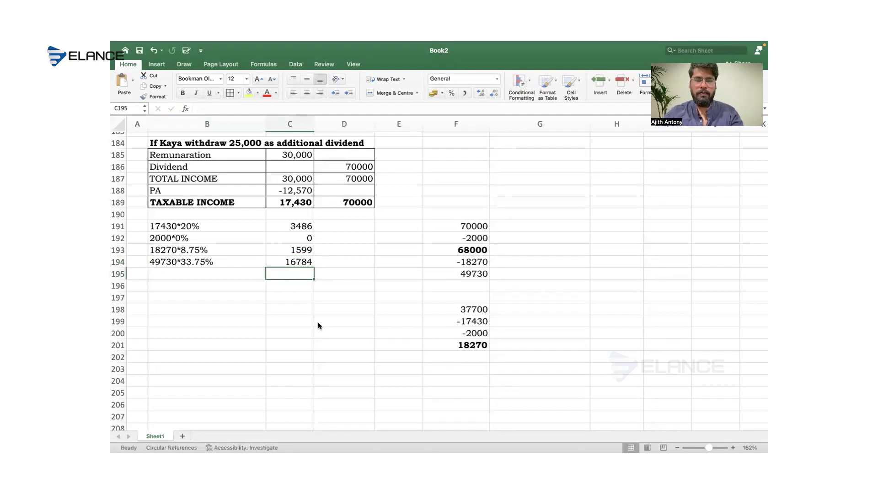
# Step: Total the tax amounts in C191:C194 with a SUM in C195
pyautogui.hotkey('shift', 'Up')
pyautogui.hotkey('shift', 'Up')
pyautogui.hotkey('shift', 'Up')
pyautogui.hotkey('shift', 'Up')
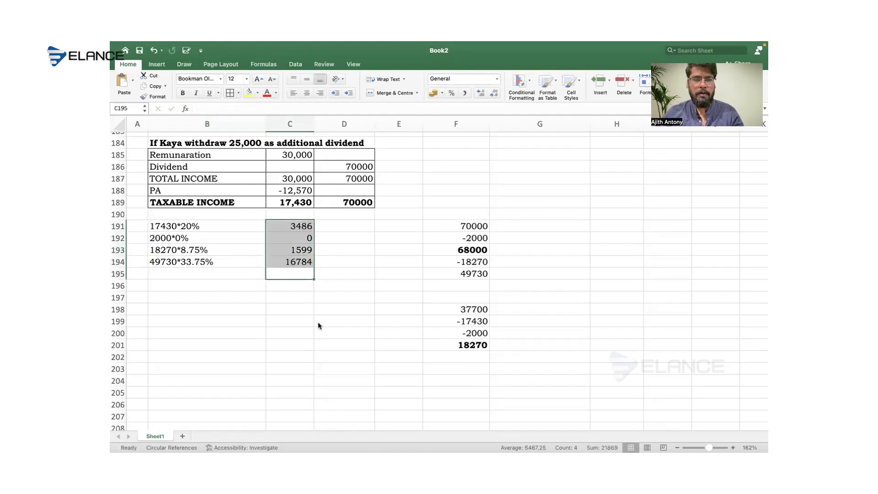
pyautogui.press('super+shift+t')
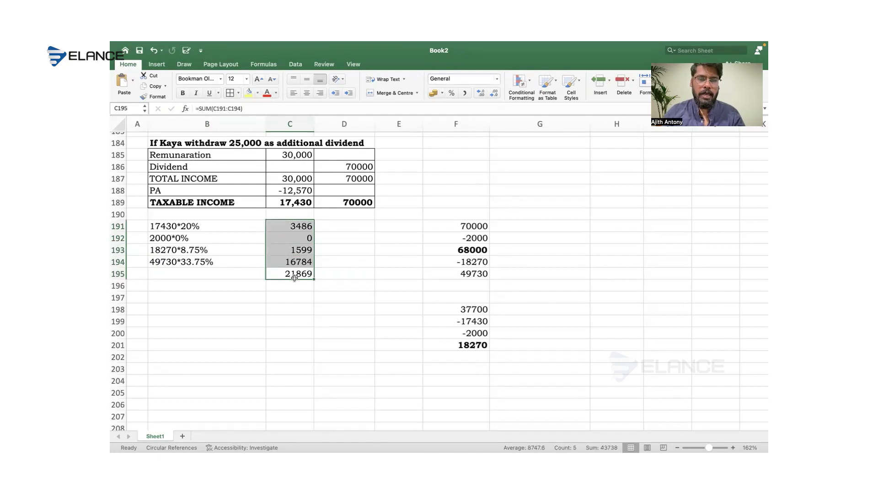
# Step: Make the tax total in C195 bold and apply all borders to B191:D195
pyautogui.click(293, 277)
pyautogui.press('super+b')
pyautogui.moveTo(209, 223); pyautogui.dragTo(366, 271)
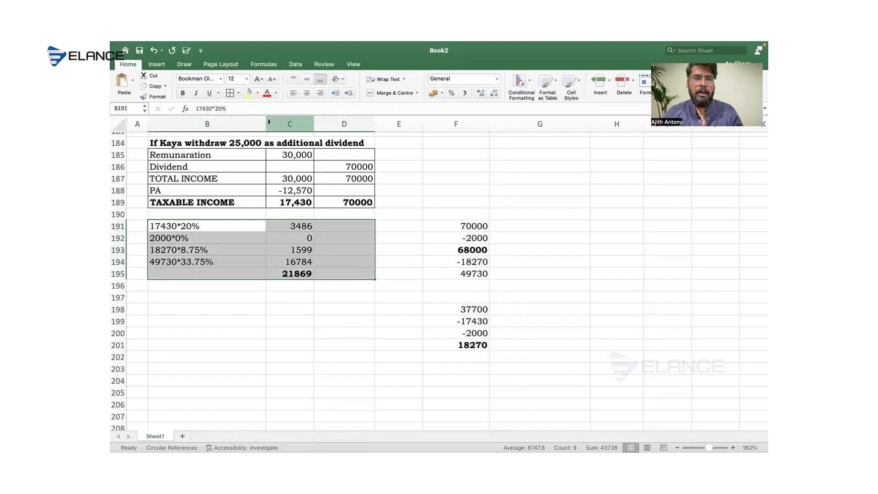
pyautogui.click(226, 92)
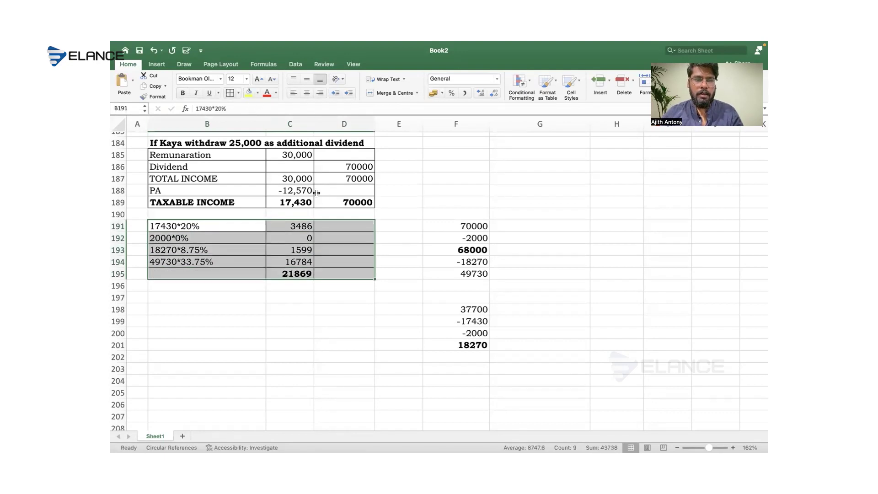
# Step: Try to place the tax amounts from C191:C195 in D191:D195, and undo the change
pyautogui.click(303, 227)
pyautogui.moveTo(304, 237); pyautogui.dragTo(303, 273)
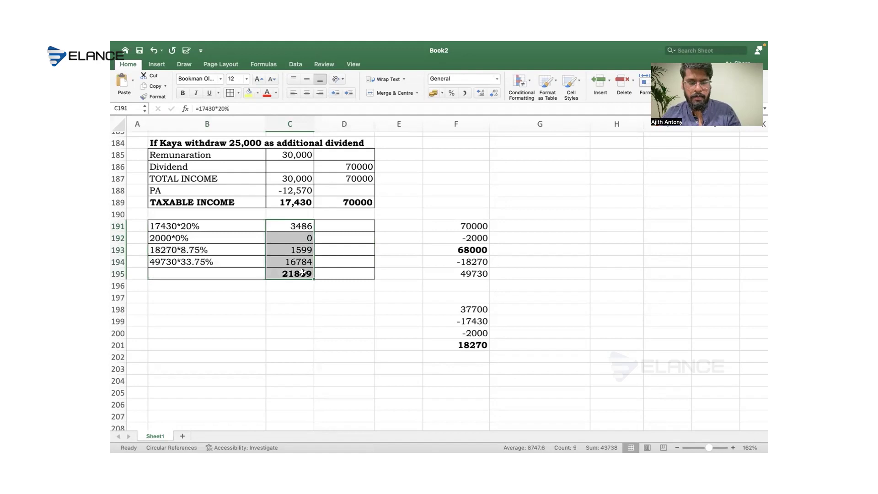
pyautogui.press('super+c')
pyautogui.click(331, 230)
pyautogui.press('Return')
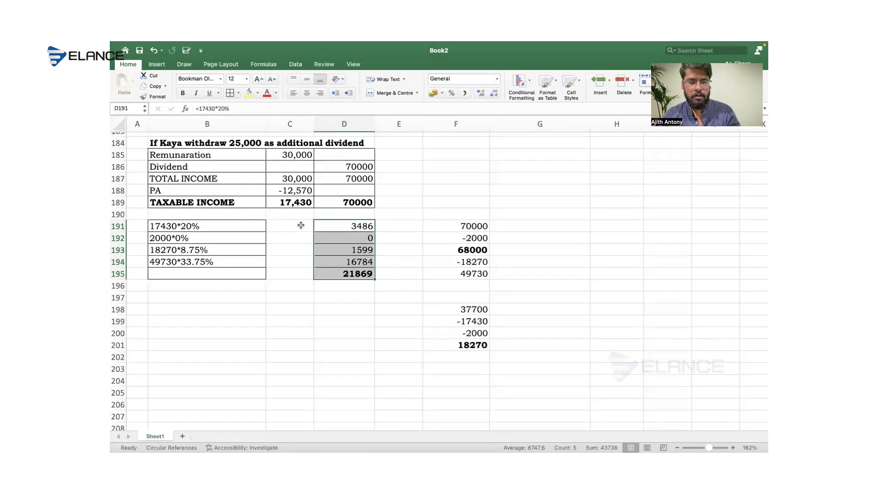
pyautogui.press('super+z')
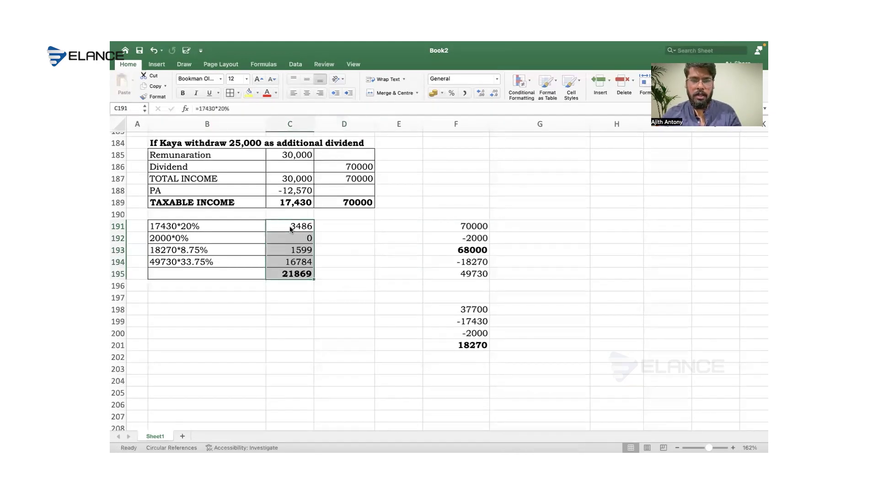
# Step: Highlight the tax total in C195 with a yellow fill and red font
pyautogui.click(305, 275)
pyautogui.click(249, 93)
pyautogui.click(267, 93)
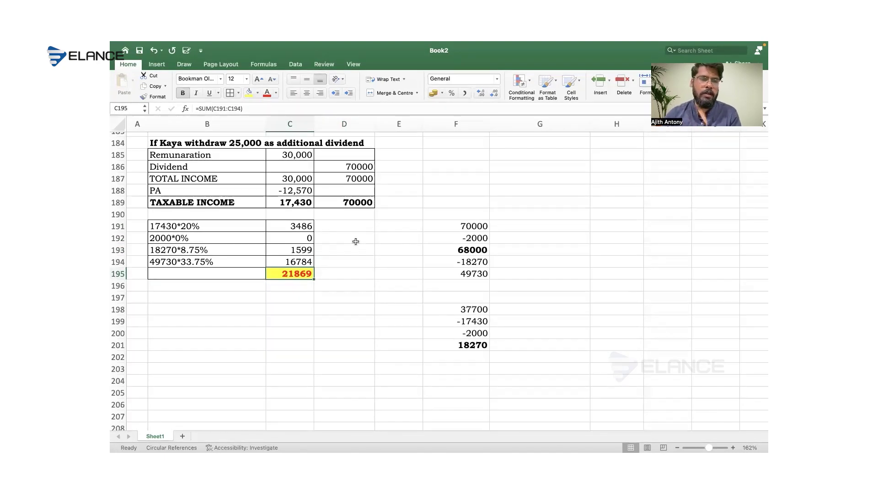
# Step: Enter the heading "Class 1 Employee NIC" in B197 and make it bold
pyautogui.click(280, 321)
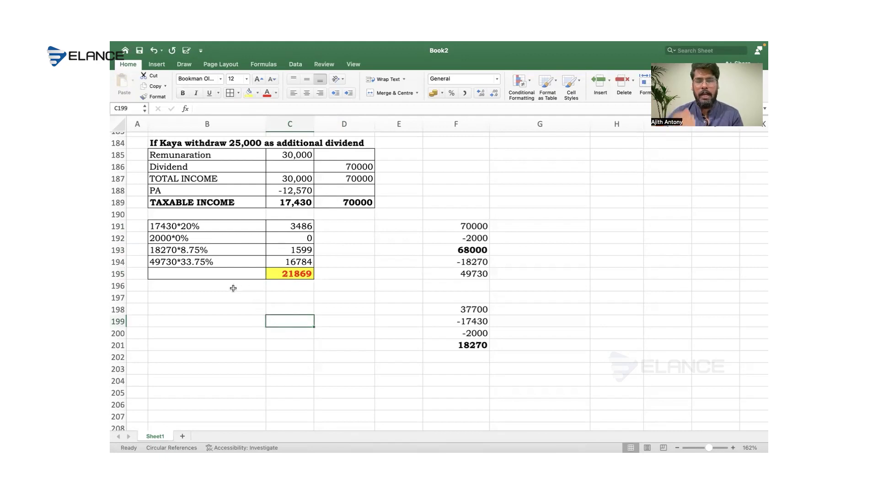
pyautogui.click(218, 298)
pyautogui.write('tax')
pyautogui.press('BackSpace')
pyautogui.press('BackSpace')
pyautogui.press('BackSpace')
pyautogui.write('Class 1 Employee')
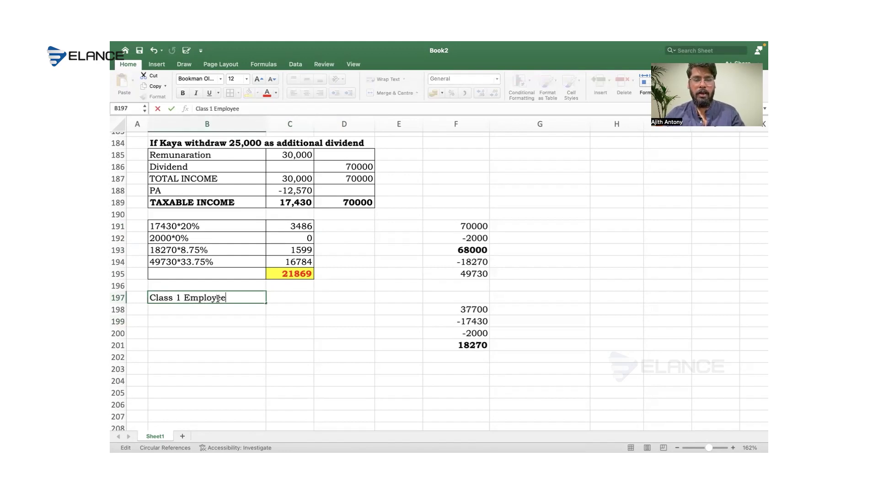
pyautogui.write(' NIC')
pyautogui.press('Return')
pyautogui.click(218, 298)
pyautogui.press('super+b')
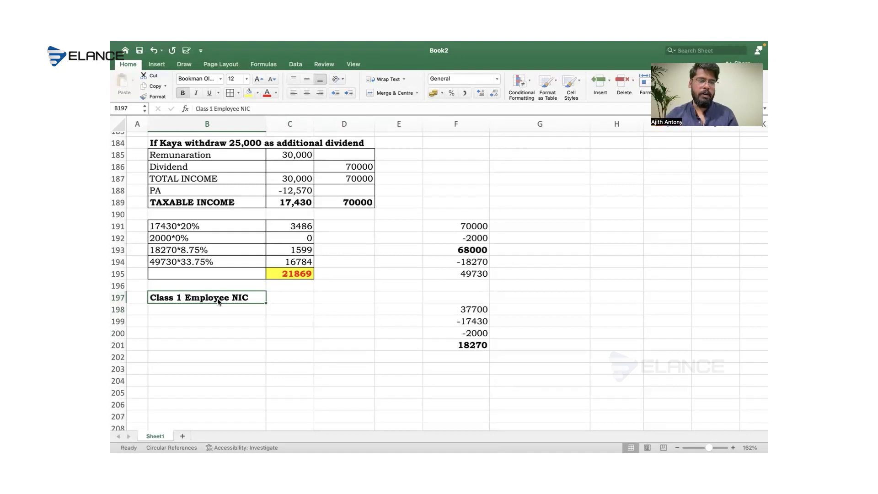
pyautogui.click(249, 316)
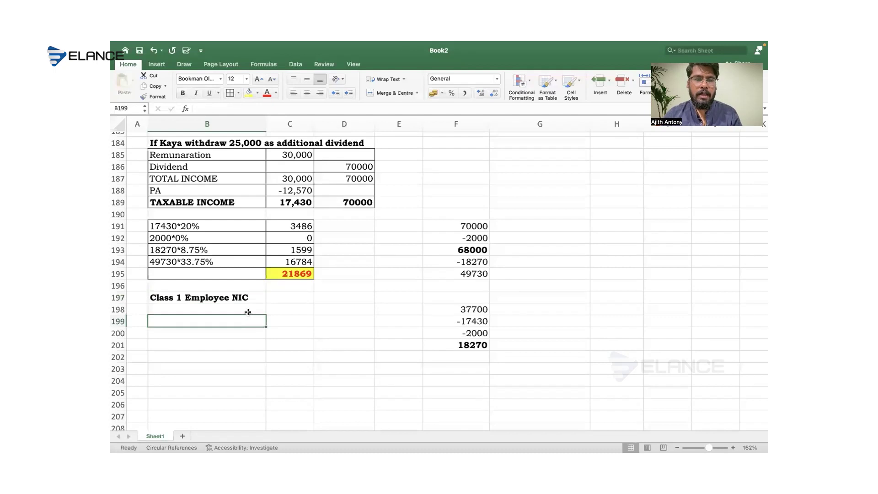
pyautogui.click(286, 310)
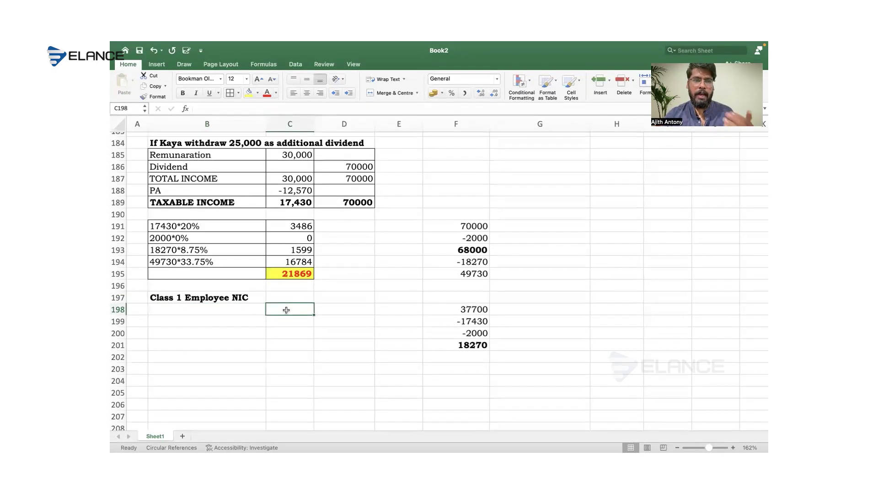
pyautogui.click(294, 157)
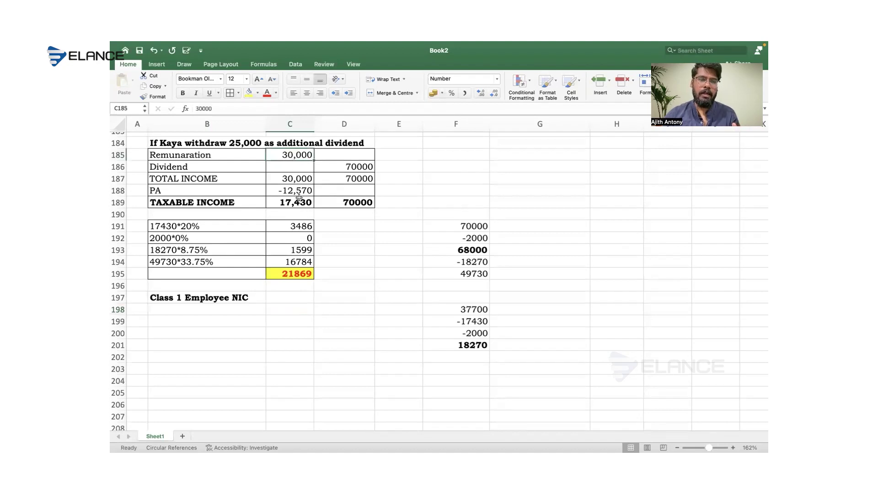
pyautogui.click(282, 313)
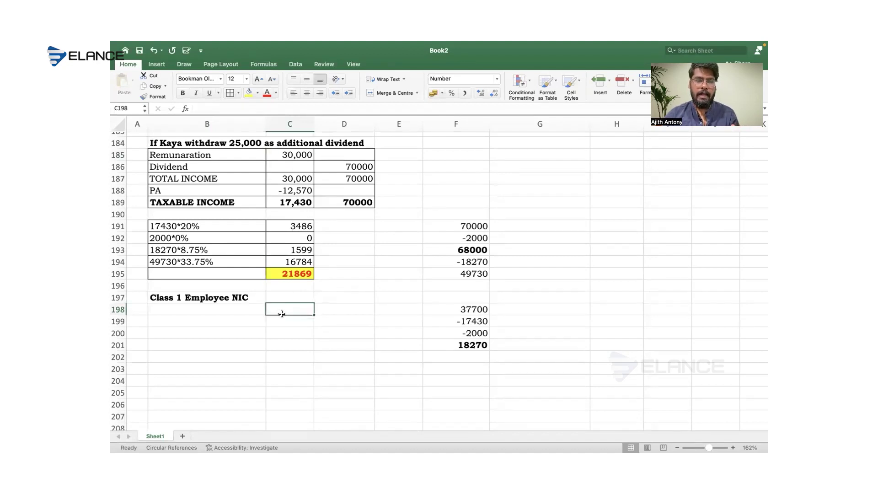
pyautogui.click(292, 293)
# Step: Switch to the question document and review the Hopi Ltd income tax, NIC and corporation tax figures and the requirement
pyautogui.press('super+Tab')
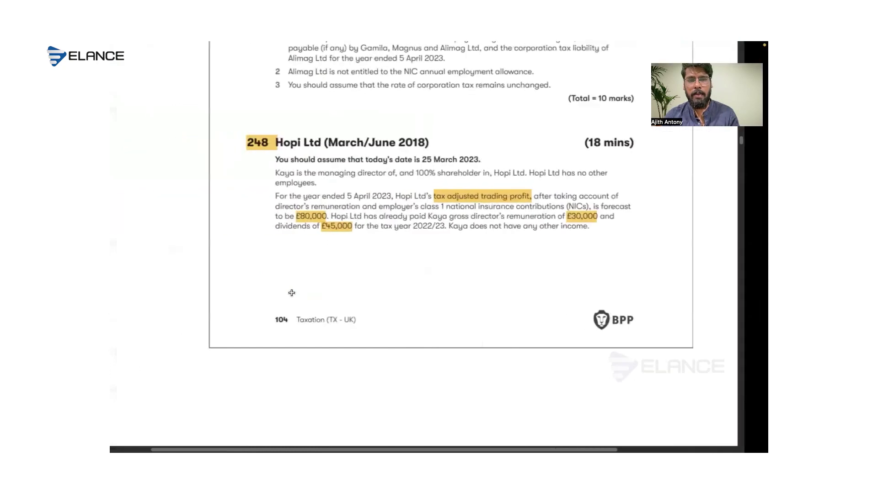
pyautogui.scroll(-10, 292, 293)
pyautogui.scroll(10, 292, 294)
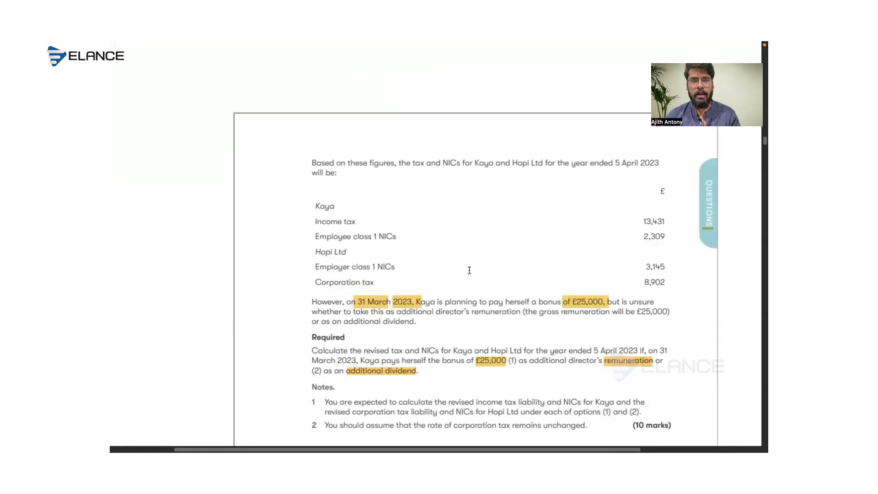
# Step: Switch back to the Excel worksheet and enter 2309 in C197 as the Class 1 Employee NIC
pyautogui.hotkey('ctrl', 'Left')
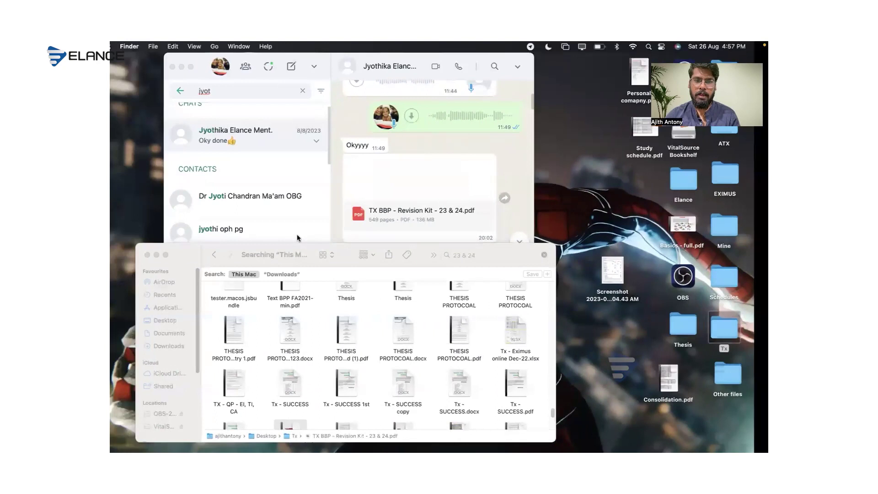
pyautogui.hotkey('ctrl', 'Right')
pyautogui.click(285, 293)
pyautogui.write('2309')
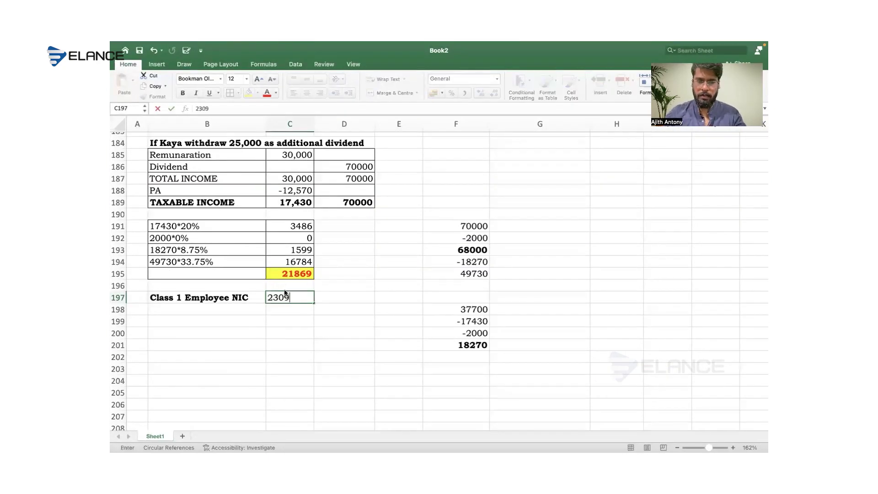
pyautogui.hotkey('ctrl', 'Return')
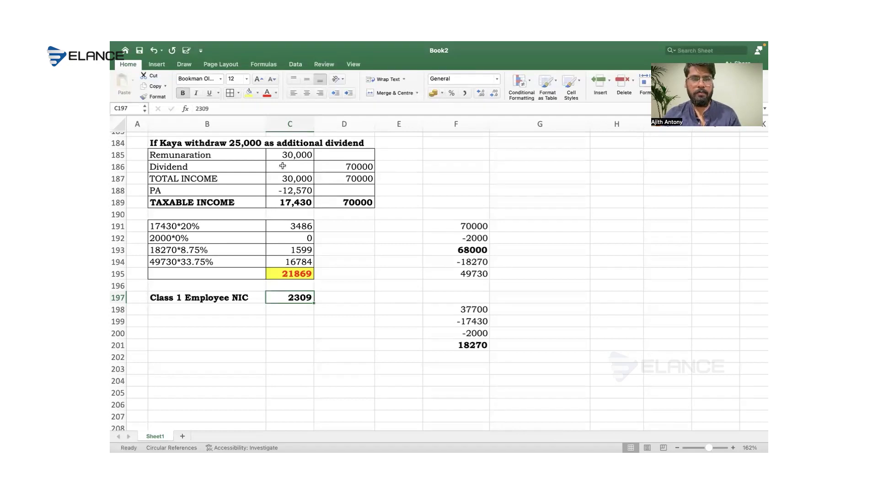
# Step: Give C197 a red font and yellow fill, and put borders around B197:C197
pyautogui.click(268, 91)
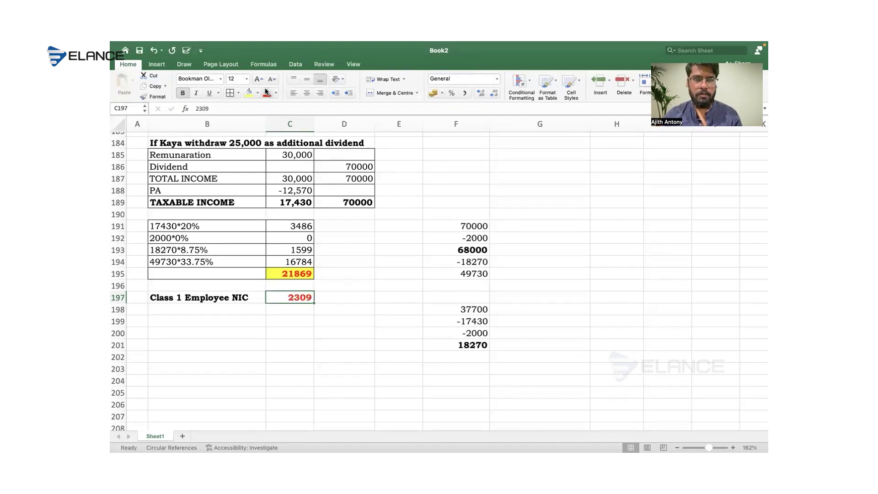
pyautogui.click(250, 92)
pyautogui.moveTo(240, 298); pyautogui.dragTo(293, 298)
pyautogui.click(234, 93)
pyautogui.click(350, 263)
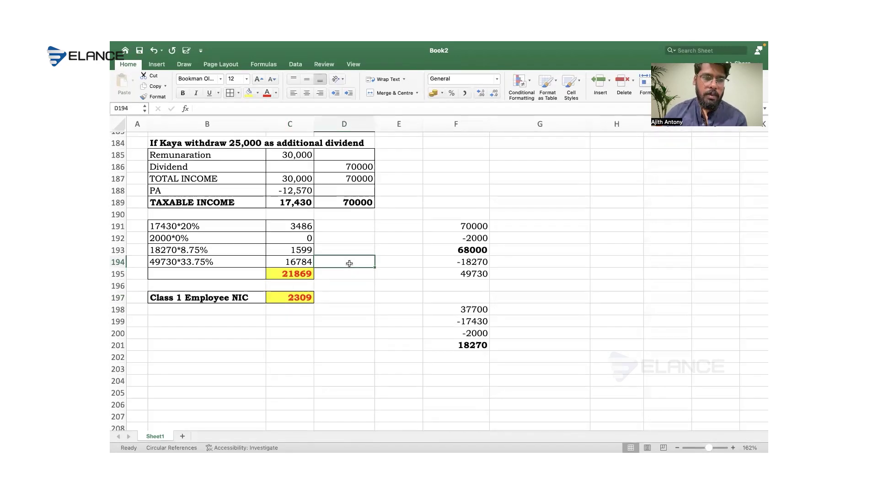
# Step: Label the tax total by entering "Inocme tax liability" in B195 and make the label bold
pyautogui.click(305, 276)
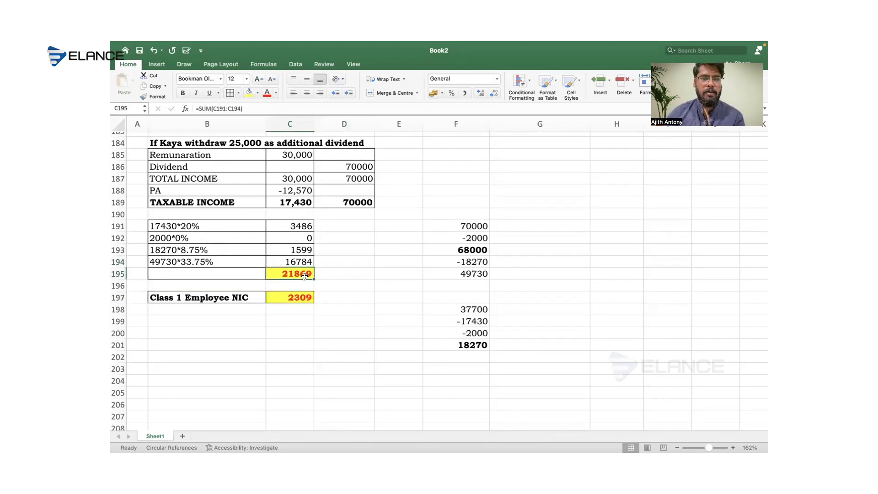
pyautogui.click(256, 275)
pyautogui.write('Inocme tax')
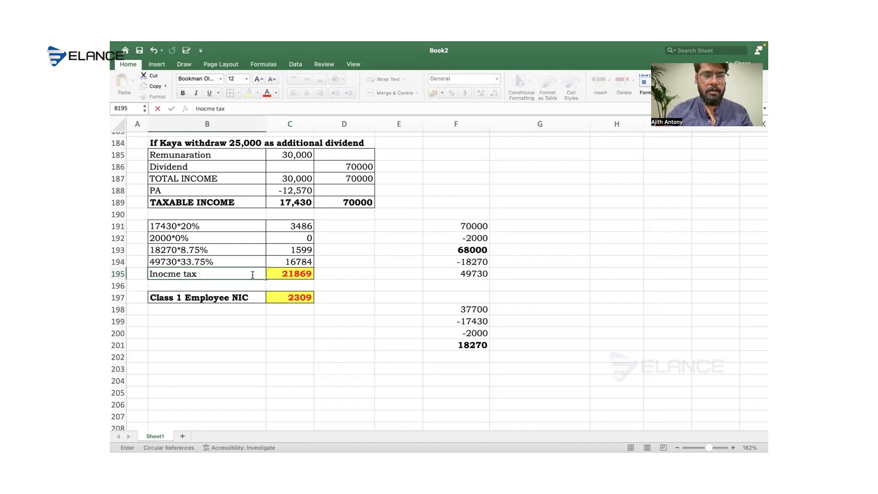
pyautogui.write(' liability')
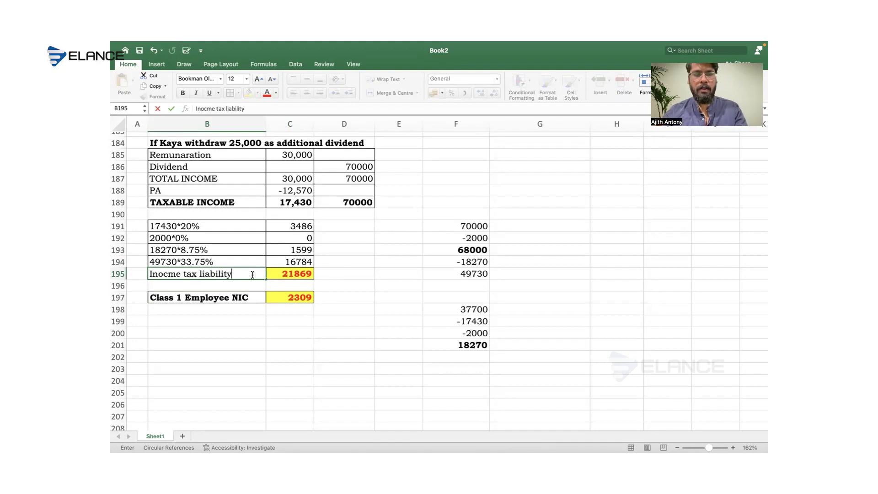
pyautogui.press('Return')
pyautogui.click(241, 277)
pyautogui.press('super+b')
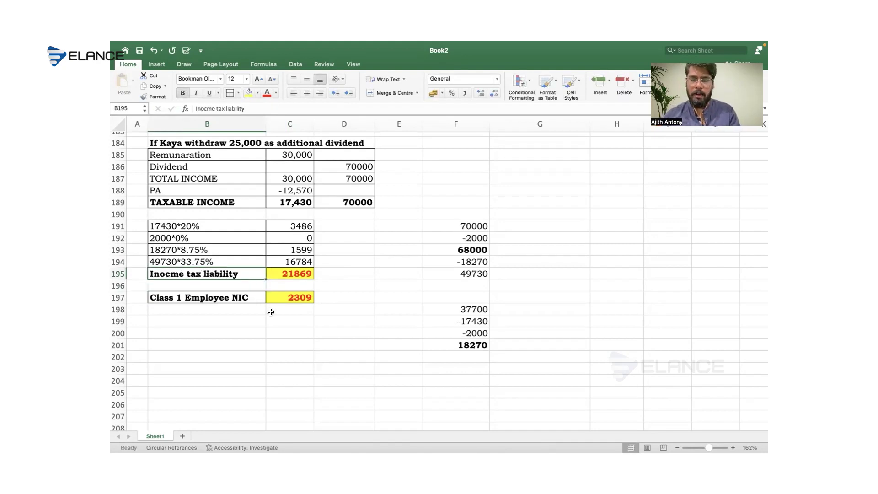
# Step: Enter the label "Corporation tax" in B199
pyautogui.click(229, 320)
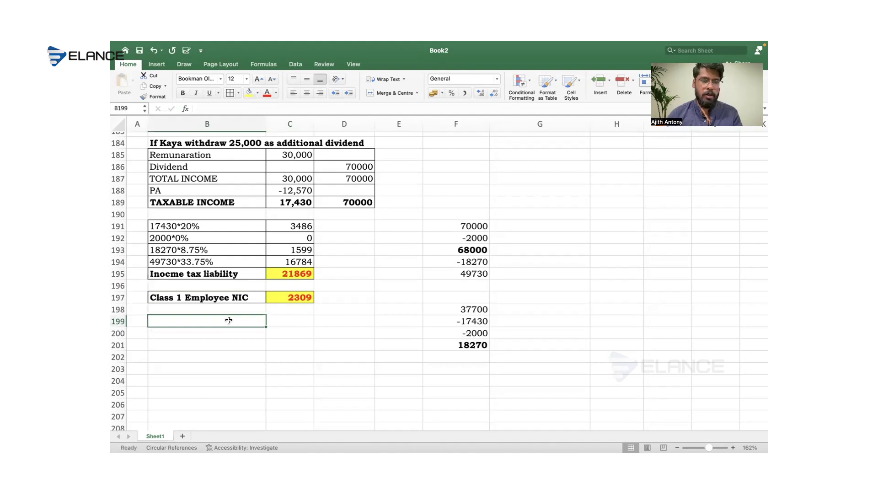
pyautogui.write('Corp')
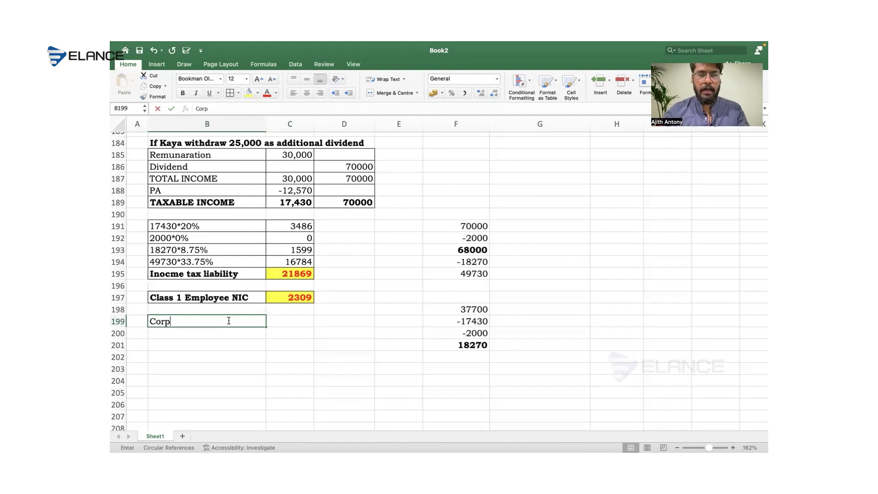
pyautogui.write('oration tax')
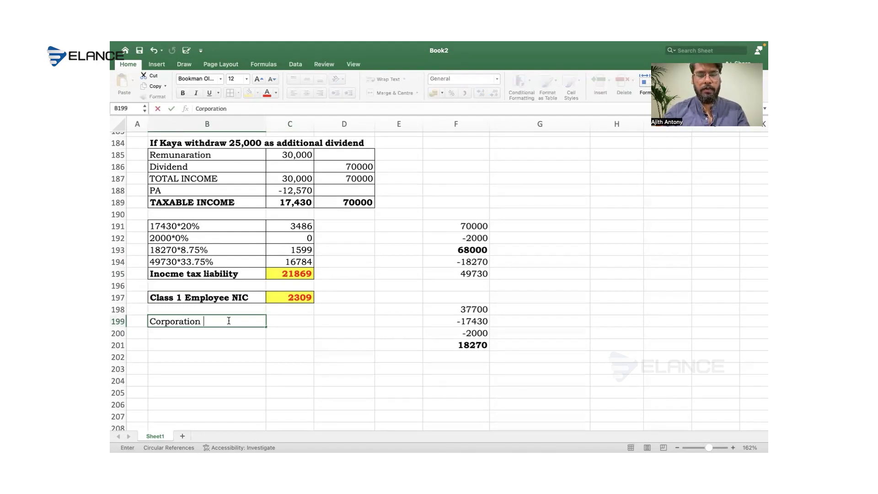
pyautogui.press('Return')
pyautogui.press('Return')
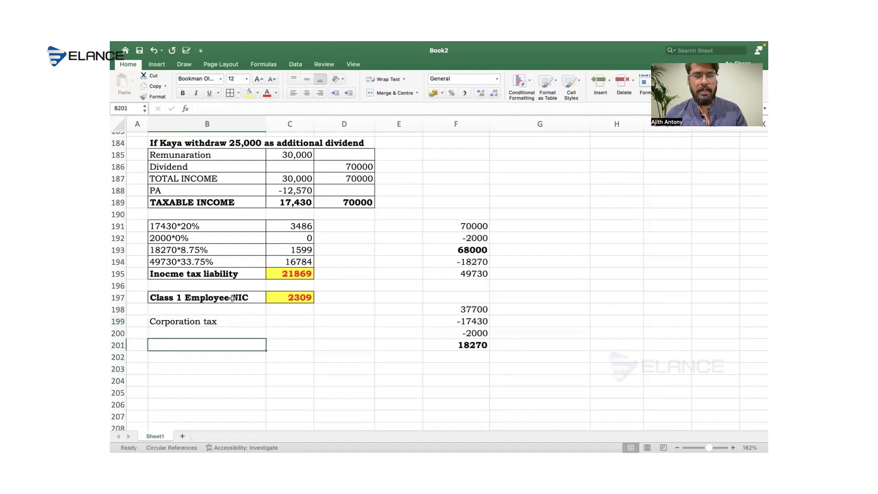
# Step: Copy the Class 1 Employee NIC label from B197 to B204 and change the copy to "Class 1 Employer NIC"
pyautogui.click(233, 298)
pyautogui.press('super+c')
pyautogui.click(217, 342)
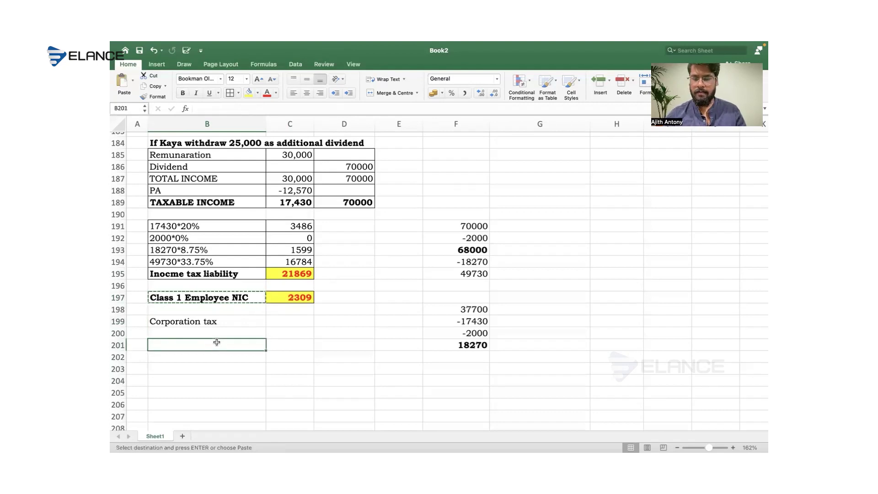
pyautogui.press('Down')
pyautogui.press('Down')
pyautogui.press('Down')
pyautogui.press('Return')
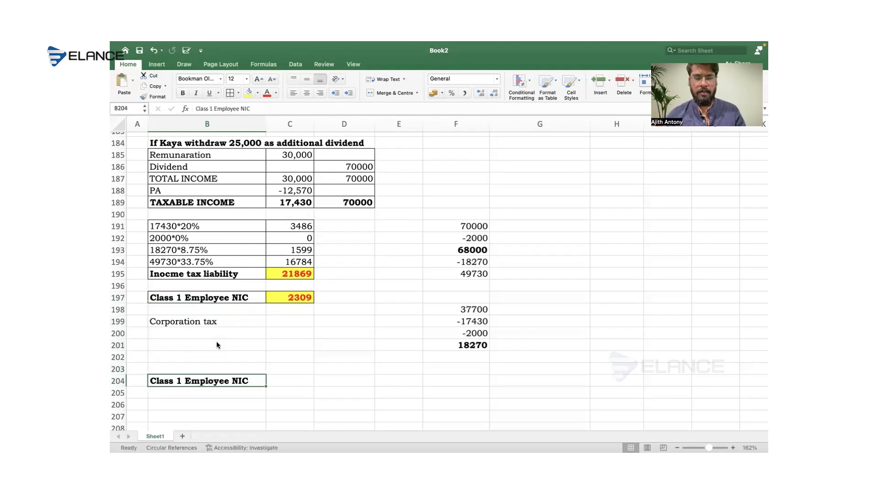
pyautogui.doubleClick(229, 381)
pyautogui.press('BackSpace')
pyautogui.write('r')
pyautogui.click(283, 386)
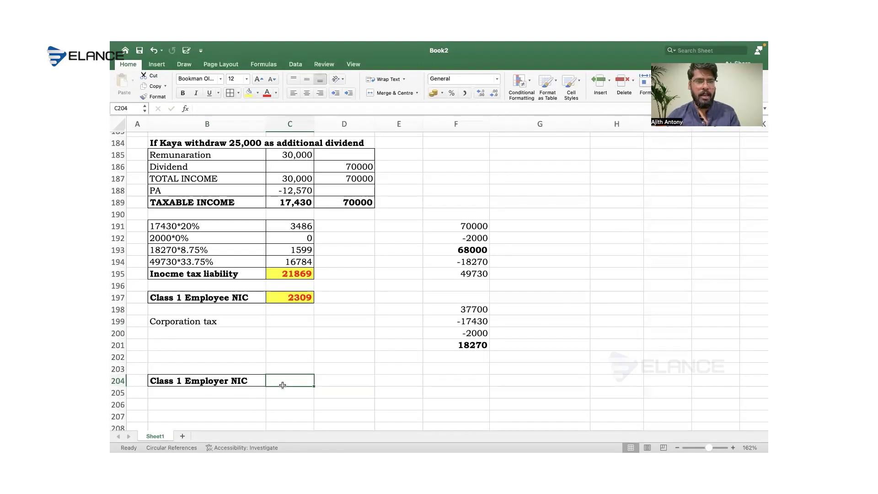
# Step: Make the Corporation tax label bold and enter the question document's corporation tax figure, 8902, in C199
pyautogui.click(241, 319)
pyautogui.press('super+b')
pyautogui.click(277, 322)
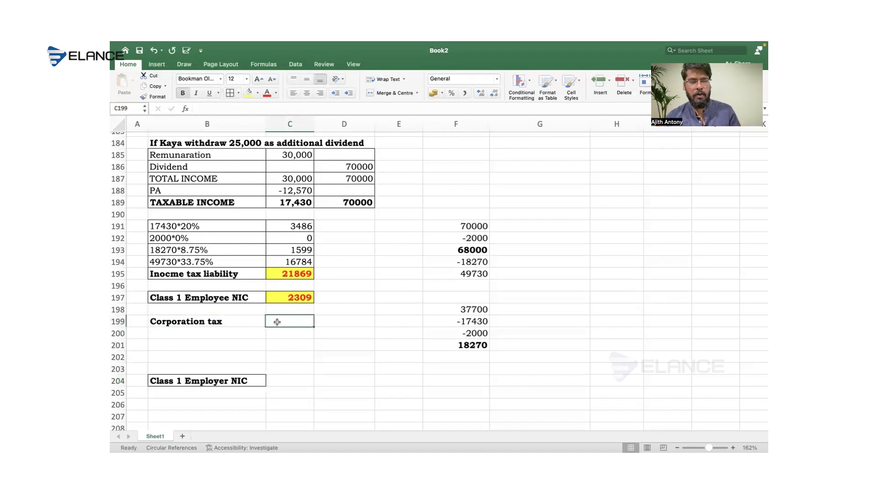
pyautogui.press('super+Tab')
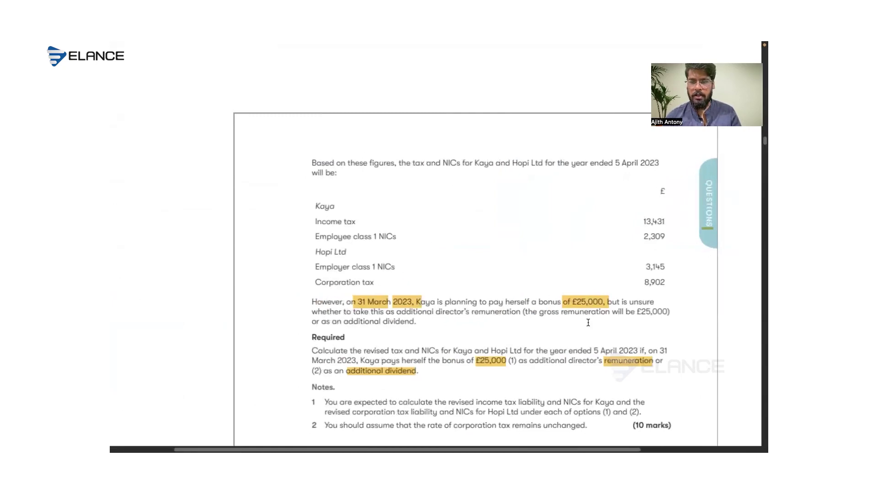
pyautogui.press('super+Tab')
pyautogui.click(299, 321)
pyautogui.write('8902')
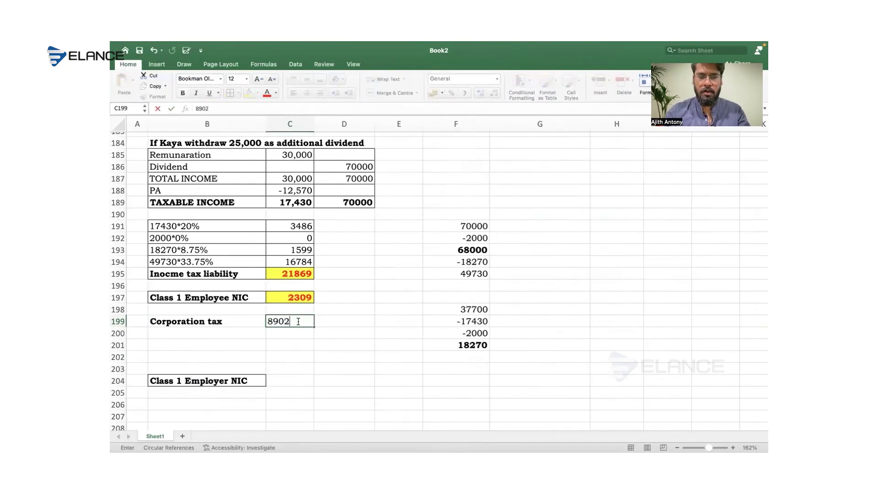
pyautogui.press('Return')
# Step: Move the Class 1 Employer NIC label from B204 up to B201
pyautogui.press('Left')
pyautogui.press('Down')
pyautogui.press('Down')
pyautogui.press('Down')
pyautogui.press('Down')
pyautogui.press('super+x')
pyautogui.press('Up')
pyautogui.press('Up')
pyautogui.press('Up')
pyautogui.press('Return')
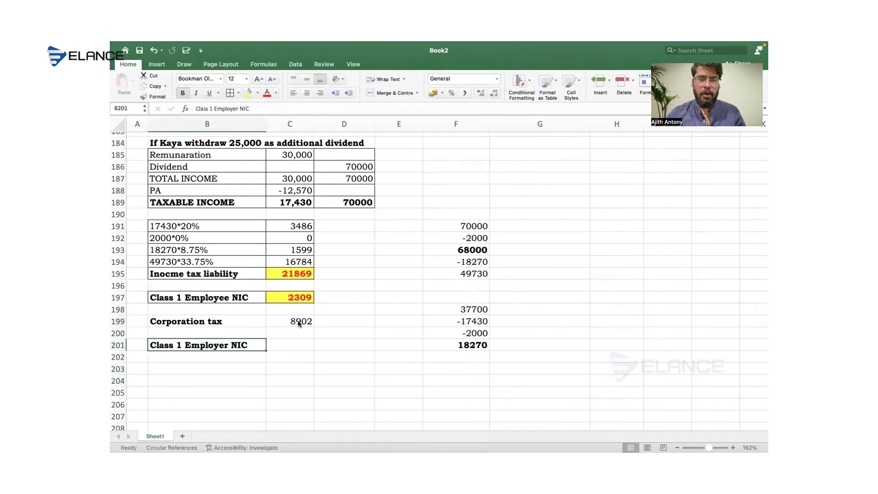
# Step: Look up the employer class 1 NICs in the question document and enter 3145 in C201
pyautogui.click(292, 343)
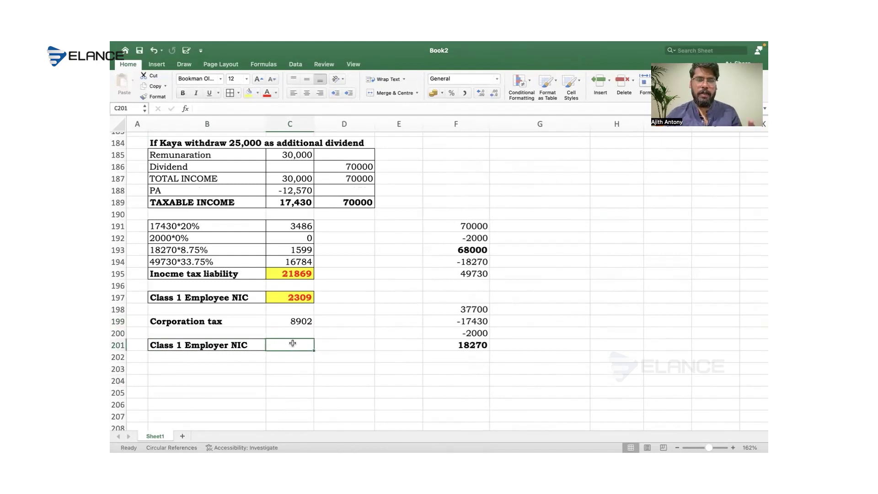
pyautogui.press('super+Tab')
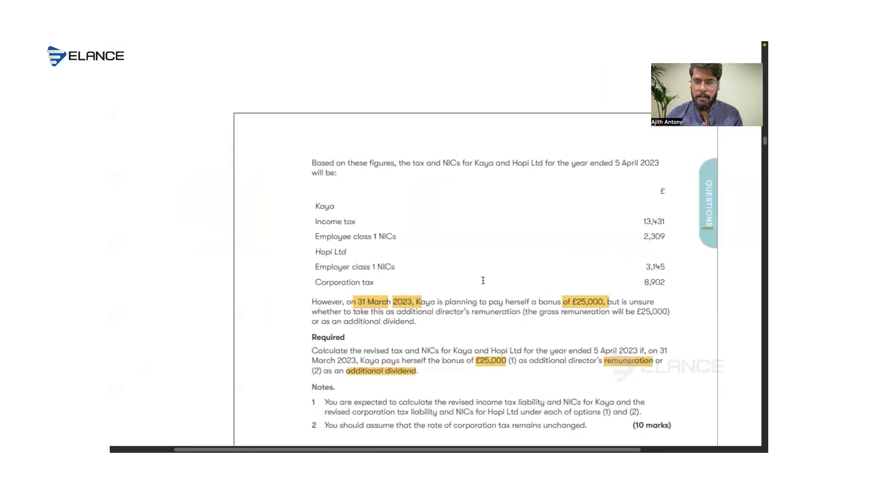
pyautogui.press('super+Tab')
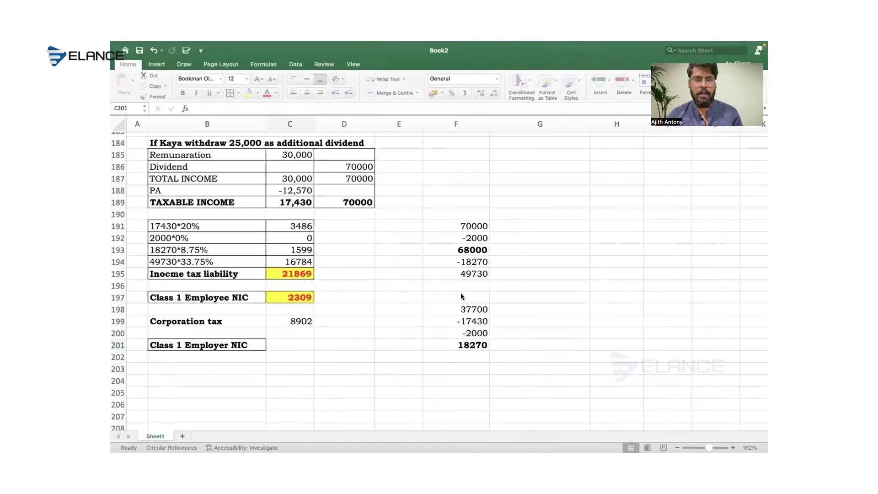
pyautogui.write('3145')
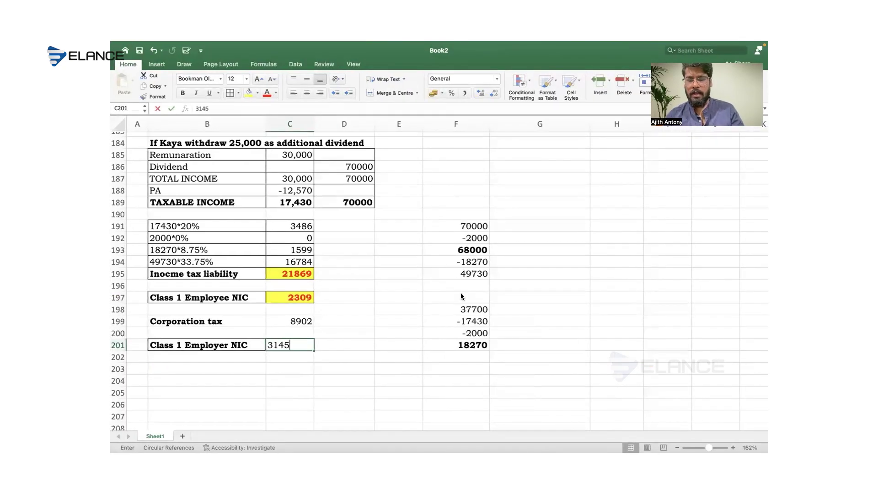
pyautogui.press('Return')
# Step: Put borders around the Corporation tax row B199:C199 and the Class 1 Employer NIC row B201:C201
pyautogui.moveTo(245, 323); pyautogui.dragTo(277, 322)
pyautogui.keyDown('shift'); pyautogui.click(242, 347); pyautogui.keyUp('shift')
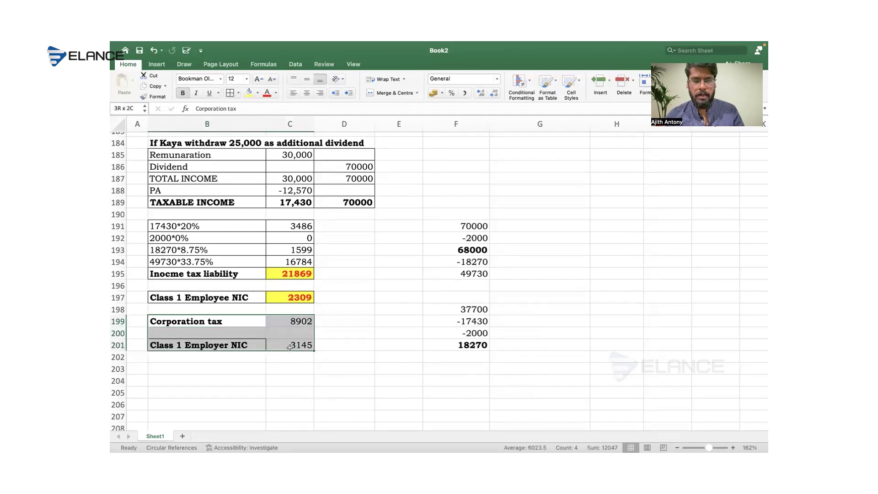
pyautogui.click(246, 322)
pyautogui.moveTo(246, 322); pyautogui.dragTo(287, 321)
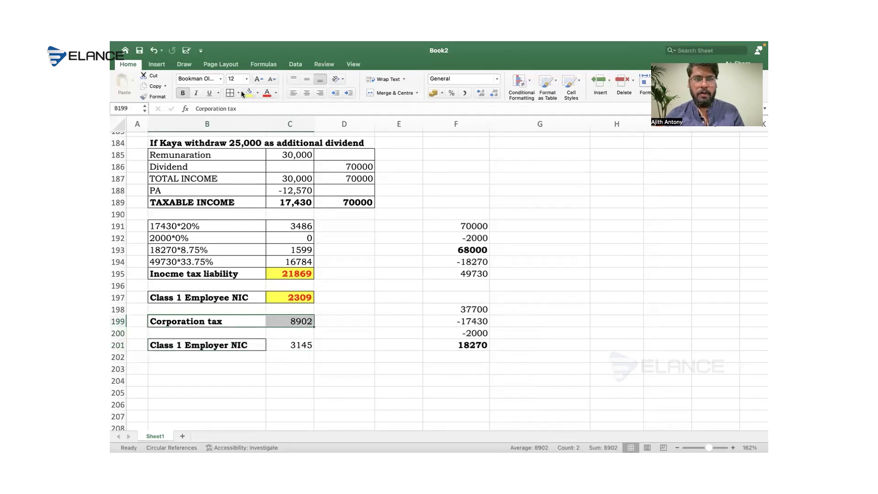
pyautogui.moveTo(252, 346); pyautogui.dragTo(287, 347)
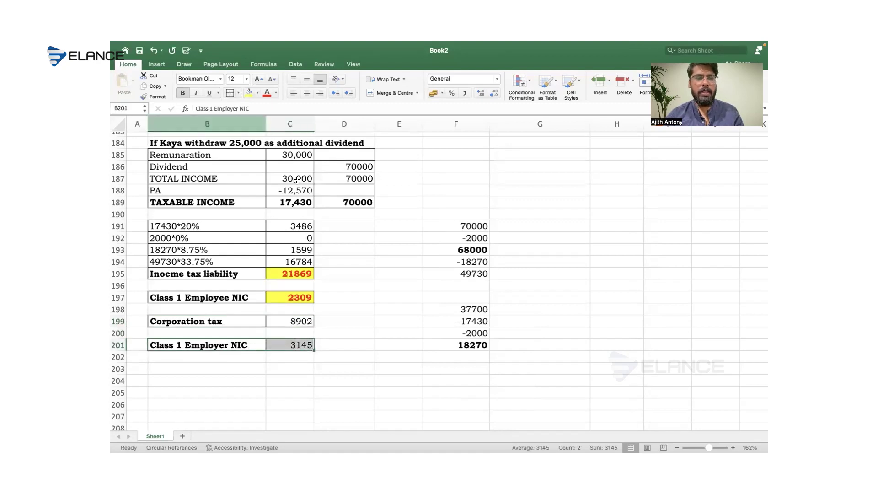
# Step: Format the amounts in C199 and C201 with a yellow fill and bold red font
pyautogui.click(304, 320)
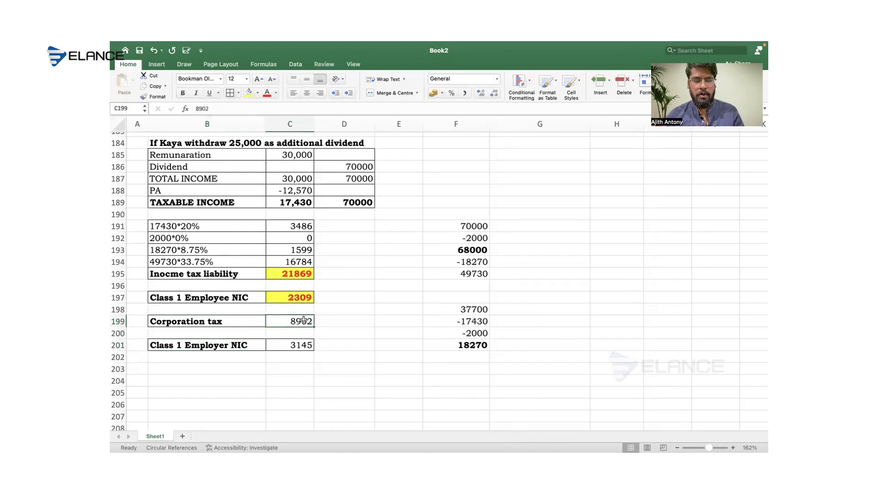
pyautogui.keyDown('super'); pyautogui.click(298, 347); pyautogui.keyUp('super')
pyautogui.click(246, 95)
pyautogui.click(267, 95)
pyautogui.press('super+b')
pyautogui.click(338, 292)
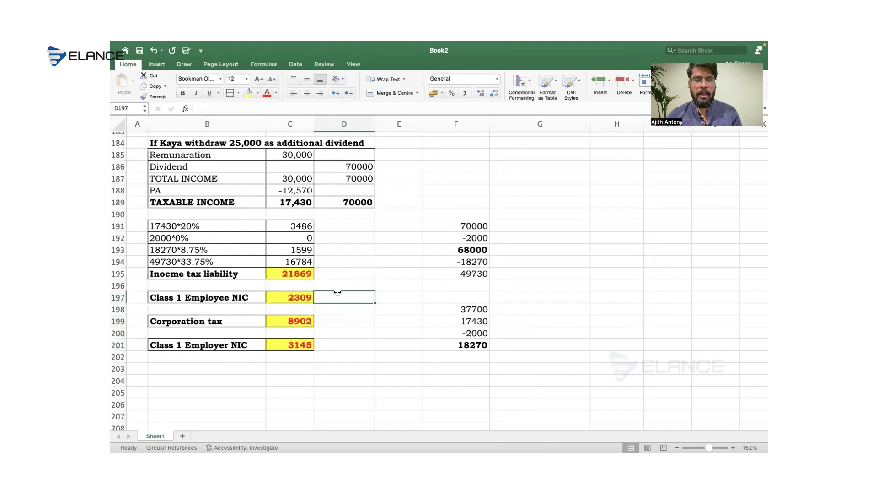
# Step: Total the four tax and NIC amounts in D202 with the formula =C201+C199+C197+C195
pyautogui.click(361, 353)
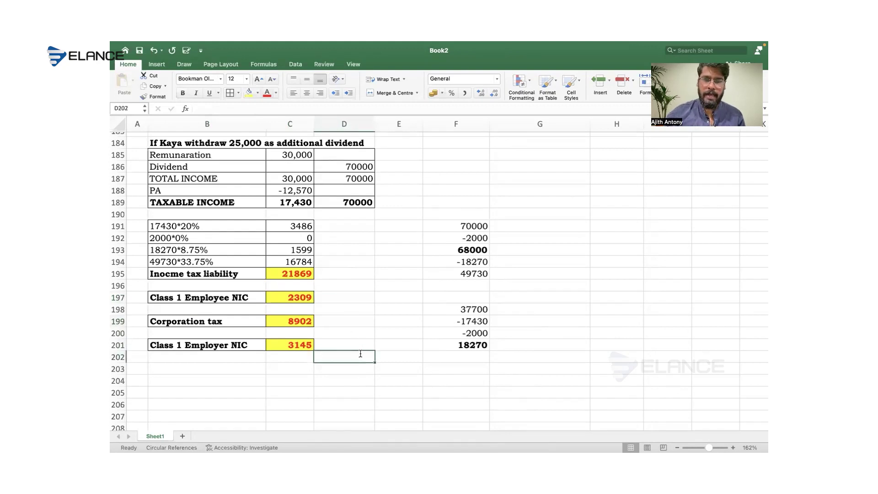
pyautogui.write('=')
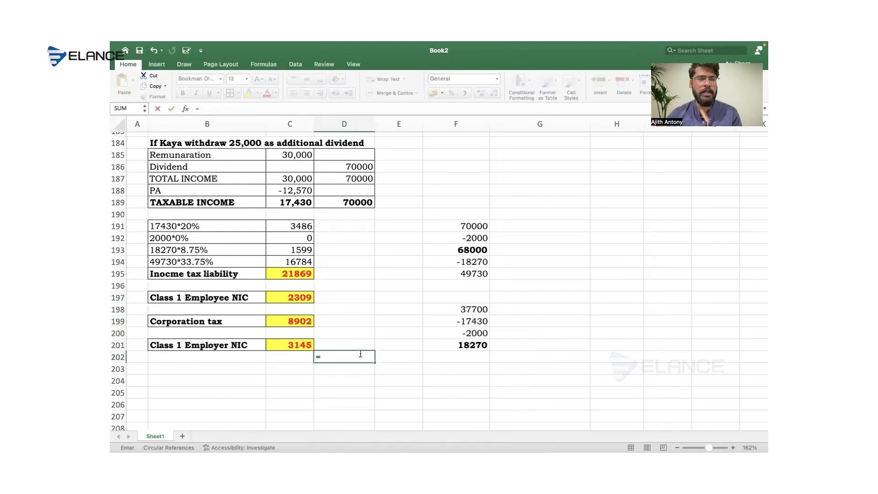
pyautogui.press('Down')
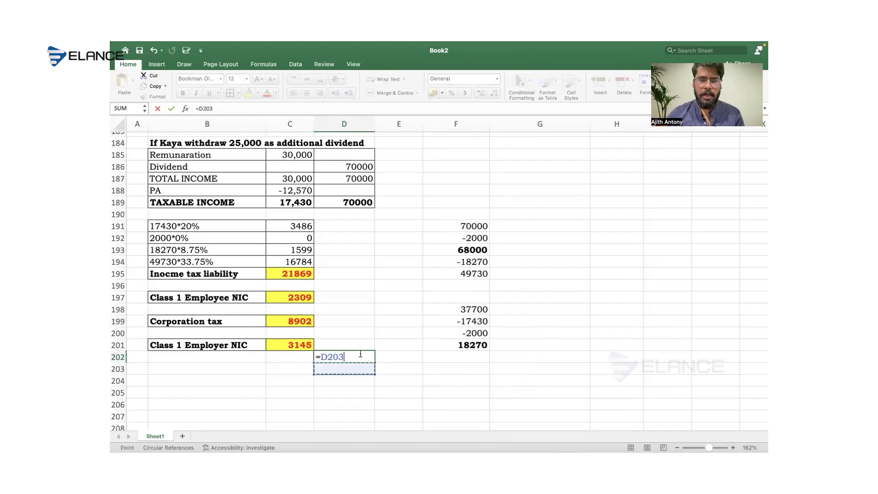
pyautogui.press('Up')
pyautogui.press('Up')
pyautogui.press('Left')
pyautogui.write('+')
pyautogui.click(290, 333)
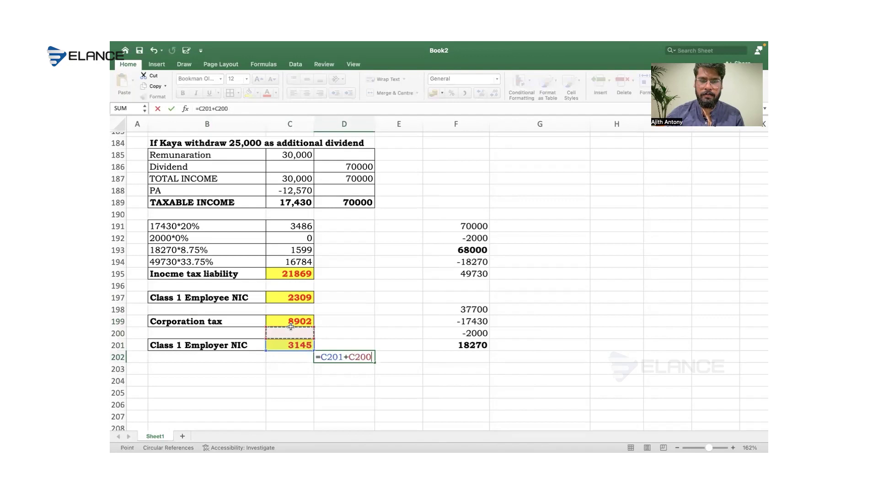
pyautogui.click(291, 322)
pyautogui.write('+')
pyautogui.click(285, 298)
pyautogui.write('+')
pyautogui.click(283, 271)
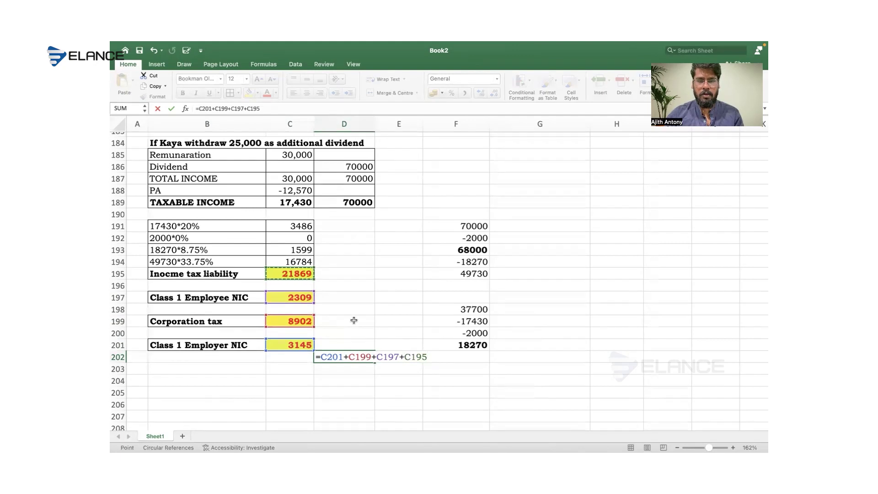
pyautogui.press('Return')
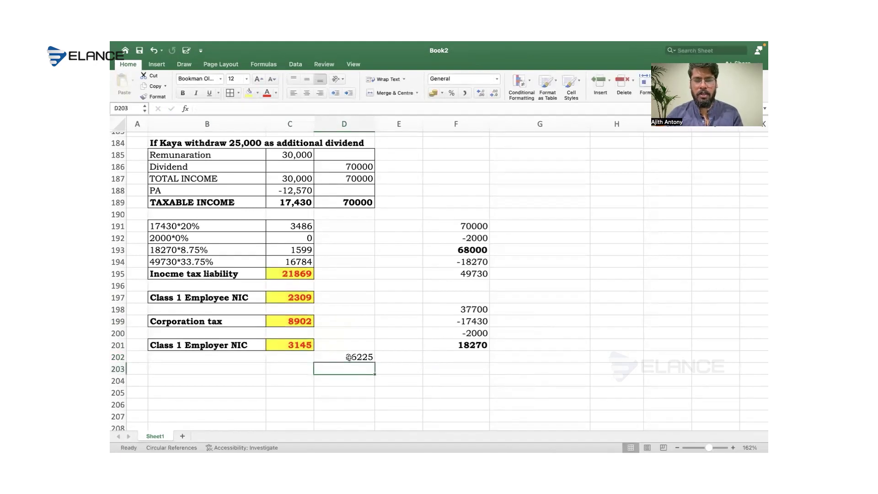
# Step: Format the total in D202 in bold red with a yellow fill and a border
pyautogui.click(349, 357)
pyautogui.press('super+b')
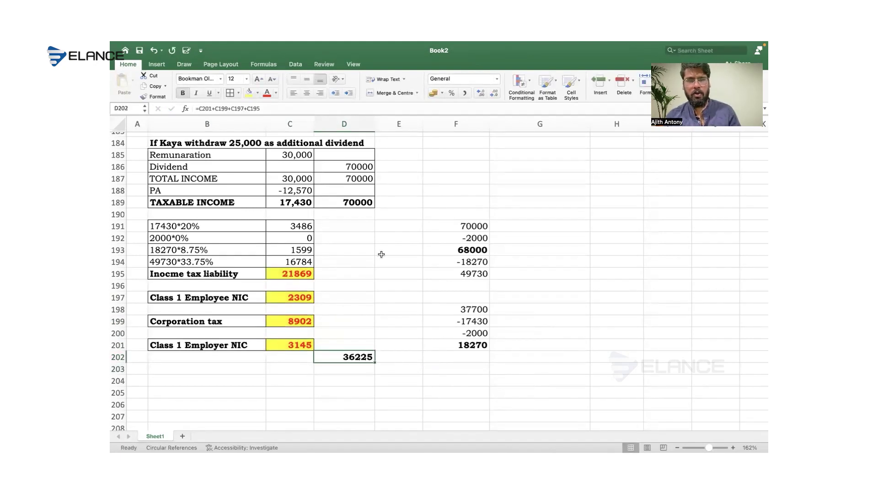
pyautogui.click(250, 98)
pyautogui.click(266, 93)
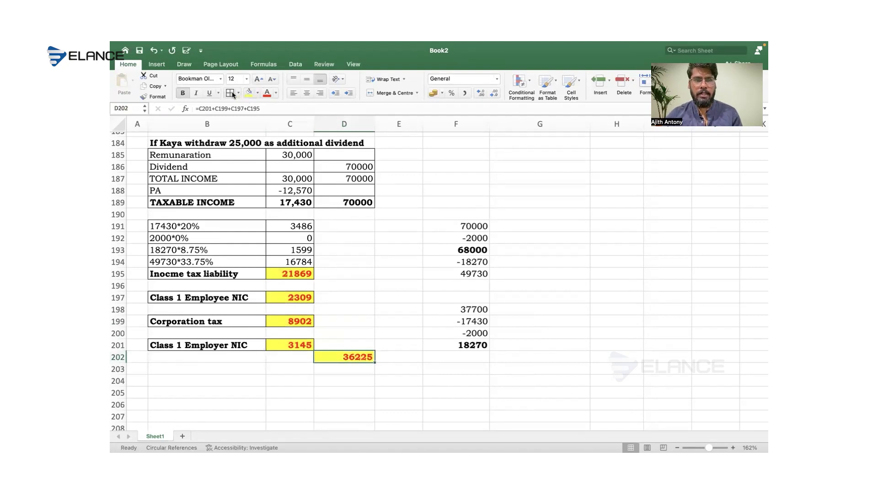
pyautogui.click(414, 342)
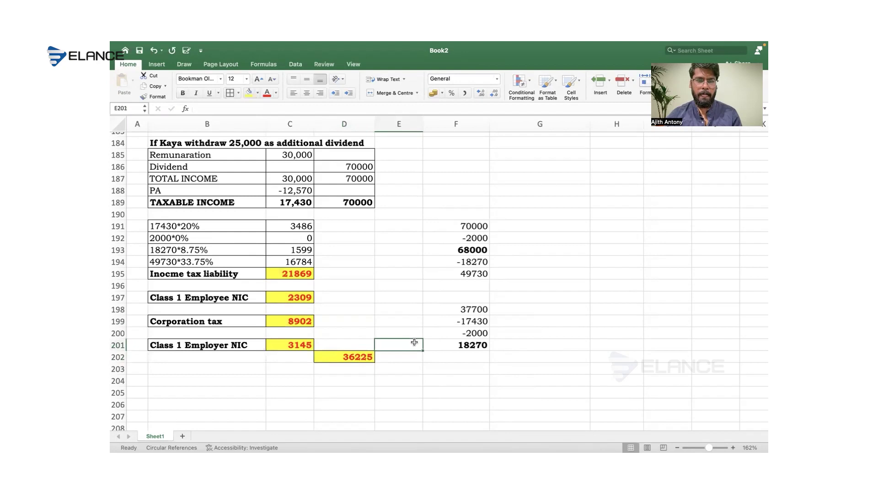
# Step: Copy the additional dividend heading from B184 to B205
pyautogui.click(210, 144)
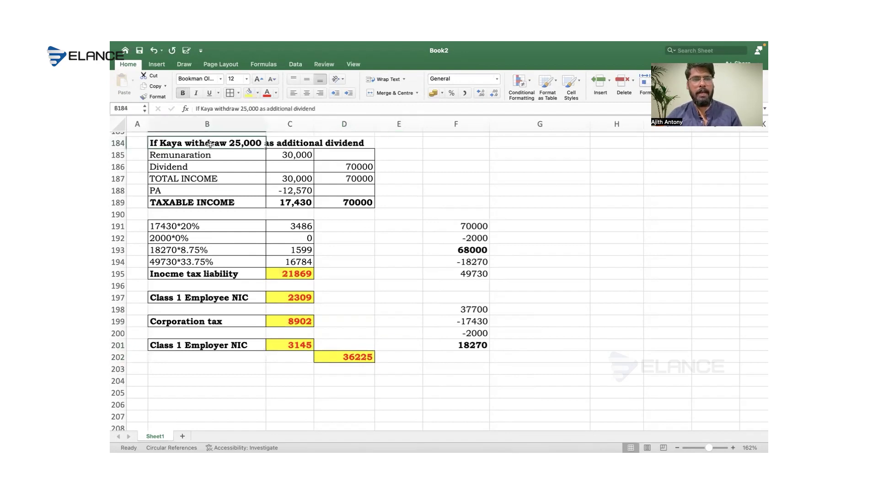
pyautogui.press('super+c')
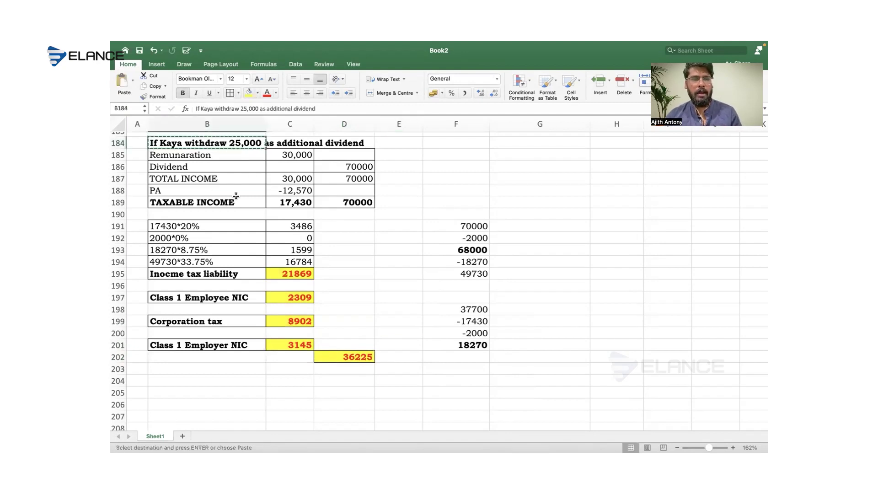
pyautogui.scroll(-3, 236, 196)
pyautogui.scroll(-4, 236, 196)
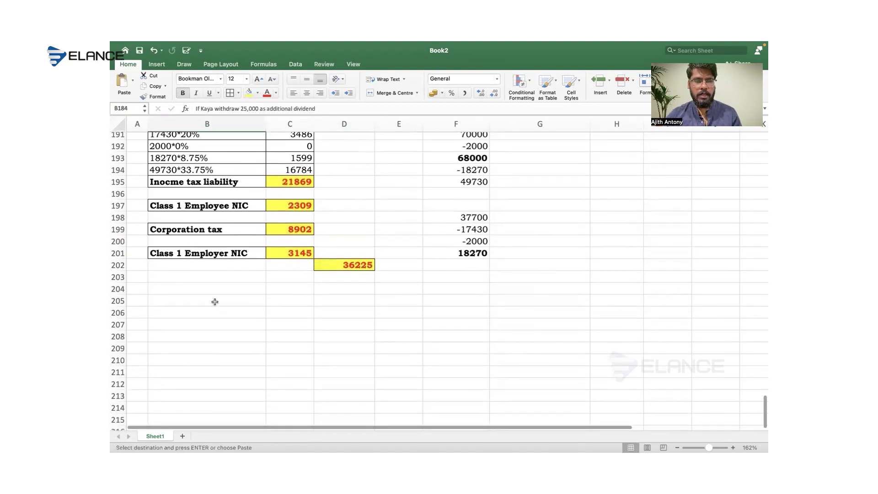
pyautogui.click(215, 302)
pyautogui.press('Return')
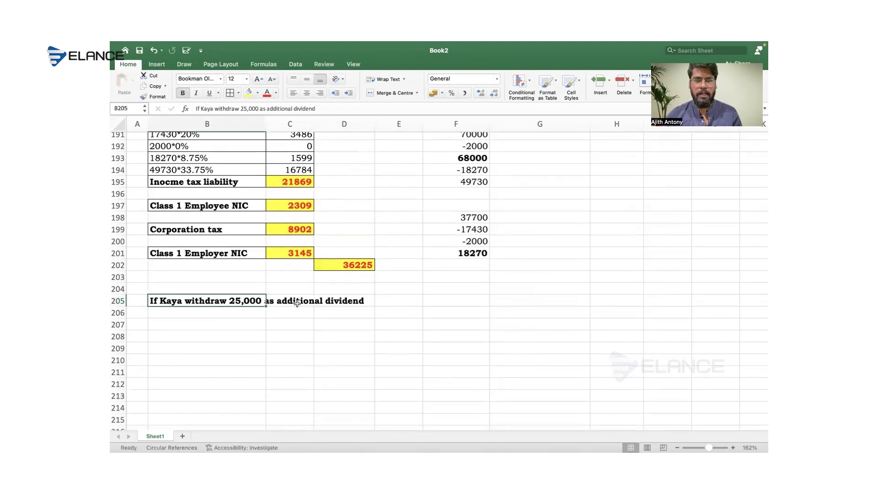
# Step: Replace the last word of the copied heading in B205 with "bonus"
pyautogui.doubleClick(241, 301)
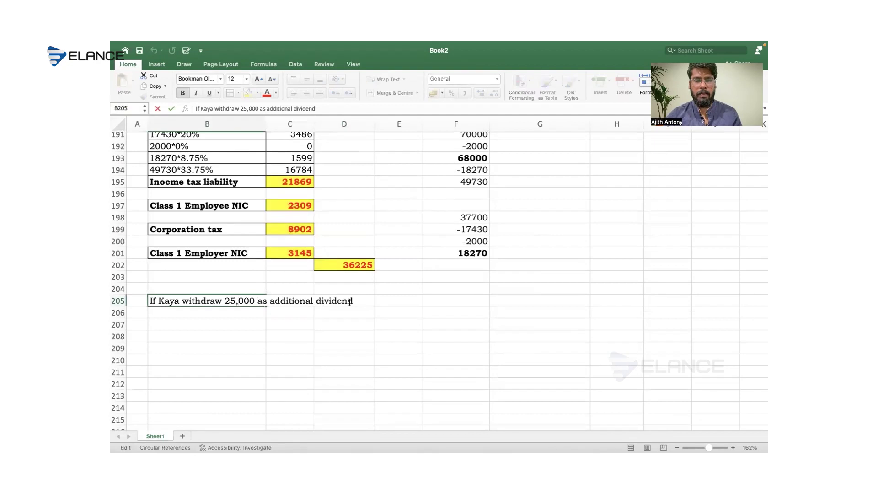
pyautogui.press('BackSpace')
pyautogui.press('BackSpace')
pyautogui.press('BackSpace')
pyautogui.press('BackSpace')
pyautogui.press('BackSpace')
pyautogui.press('BackSpace')
pyautogui.press('BackSpace')
pyautogui.press('BackSpace')
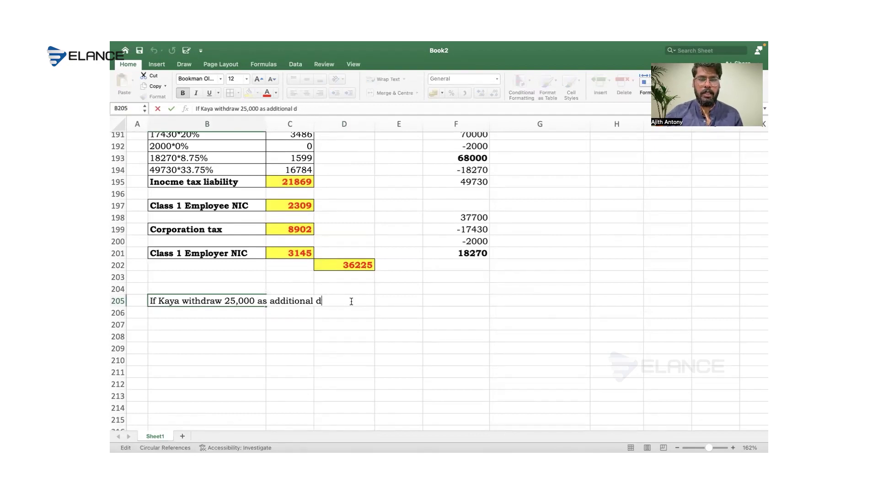
pyautogui.write('bonus')
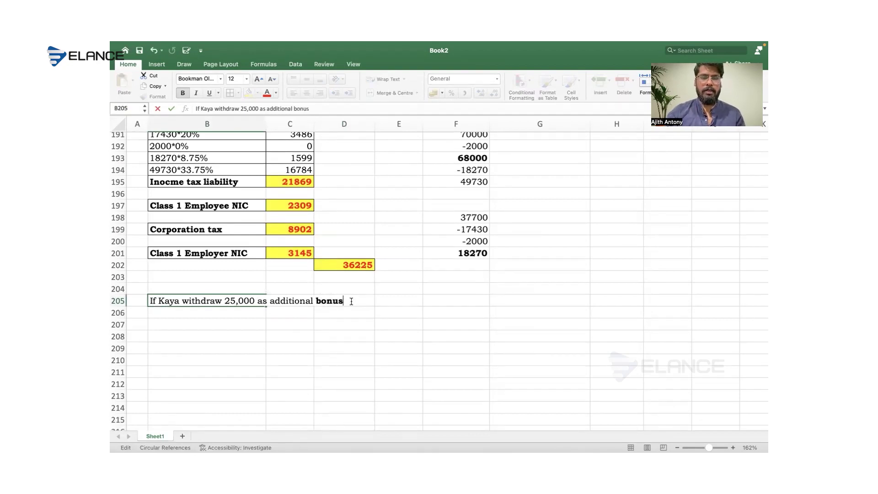
pyautogui.click(348, 314)
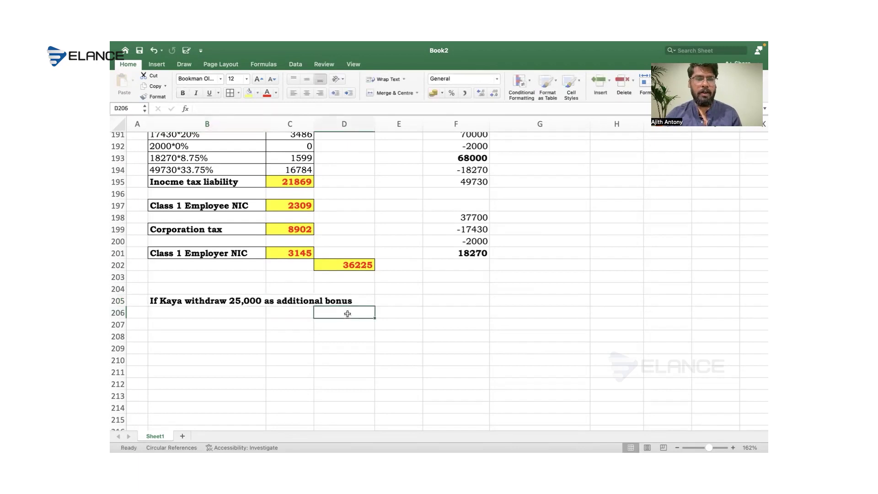
# Step: Check the second option's wording in the question document and make the heading in B205 end with "additional remunaration"
pyautogui.press('super+Tab')
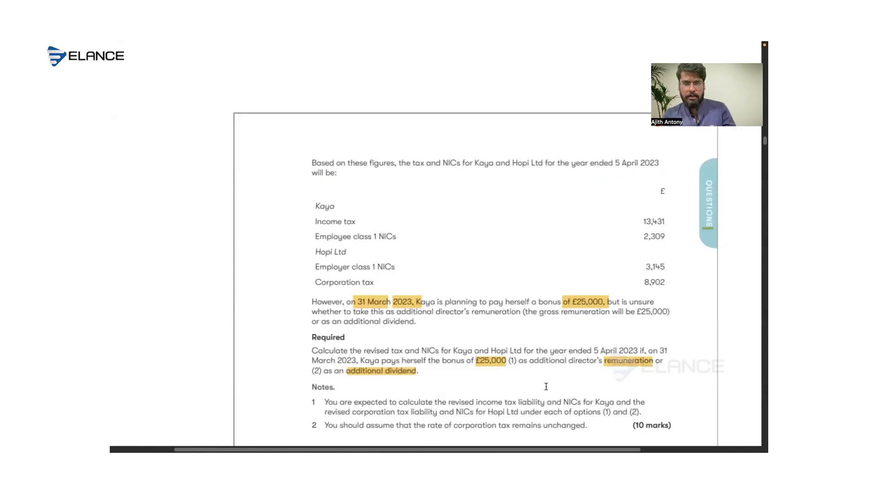
pyautogui.press('super+Tab')
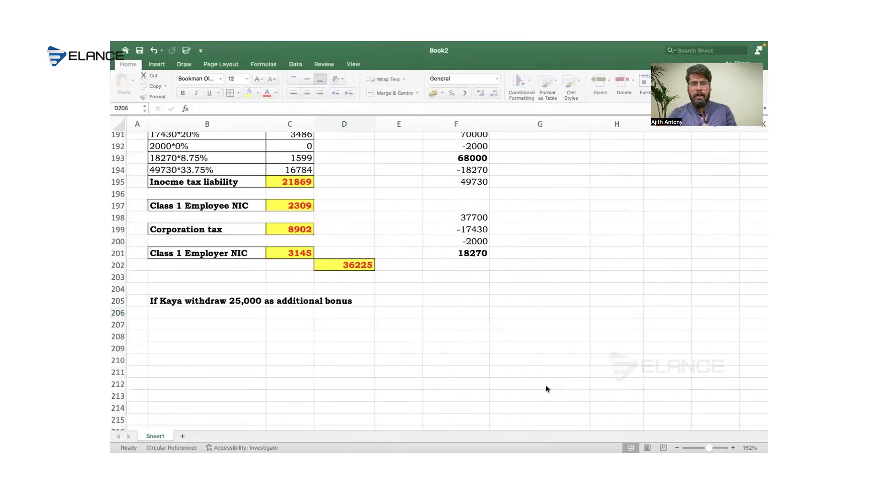
pyautogui.doubleClick(263, 302)
pyautogui.doubleClick(352, 302)
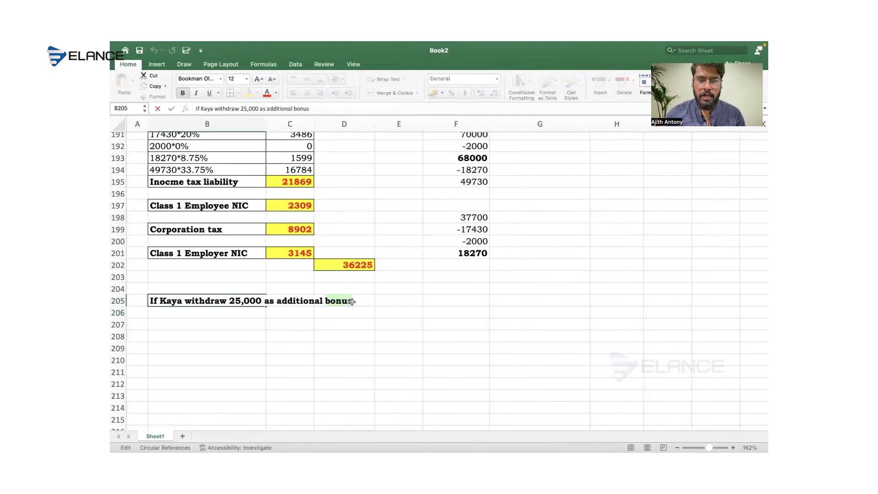
pyautogui.write('rem')
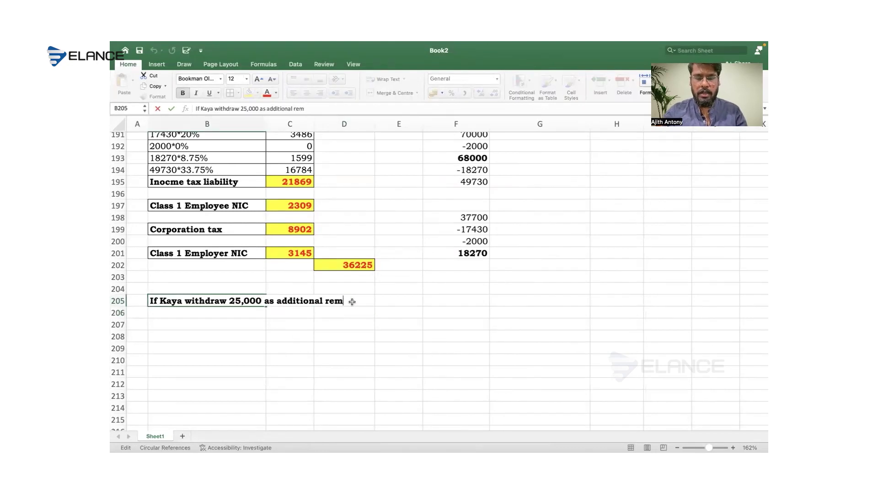
pyautogui.write('unaration')
pyautogui.press('Return')
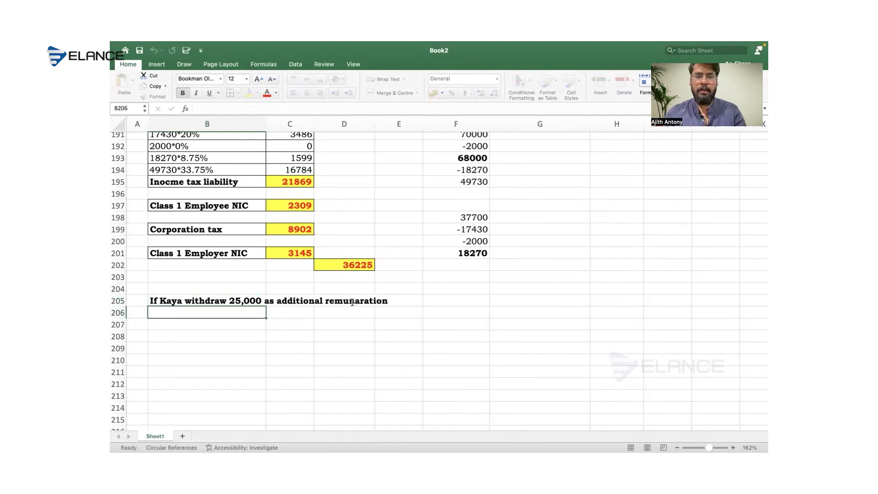
pyautogui.click(348, 335)
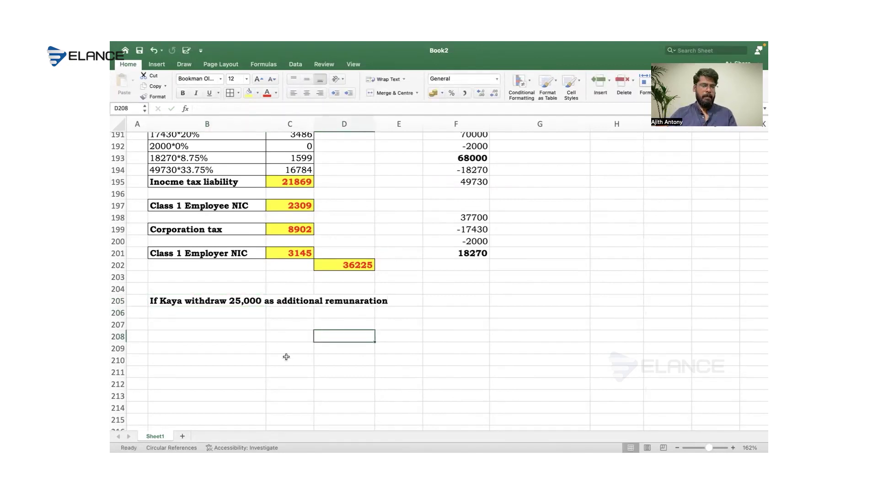
# Step: Copy the taxable income computation in B185:D189 to B206, under the additional remuneration heading
pyautogui.click(234, 349)
pyautogui.scroll(2, 234, 349)
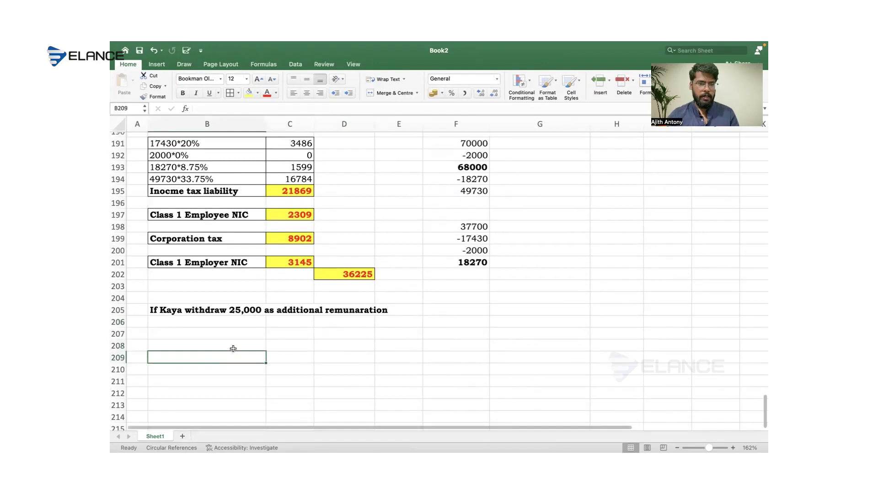
pyautogui.scroll(3, 233, 348)
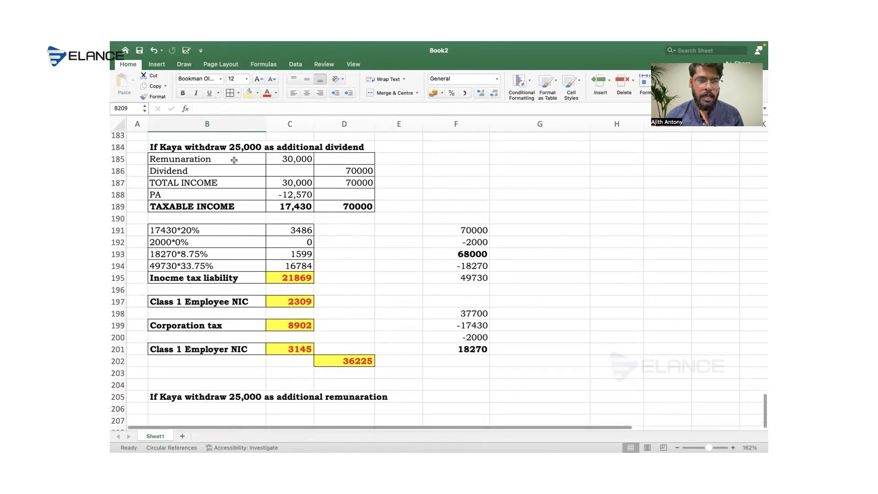
pyautogui.click(234, 160)
pyautogui.moveTo(235, 160); pyautogui.dragTo(340, 201)
pyautogui.press('cmd+c')
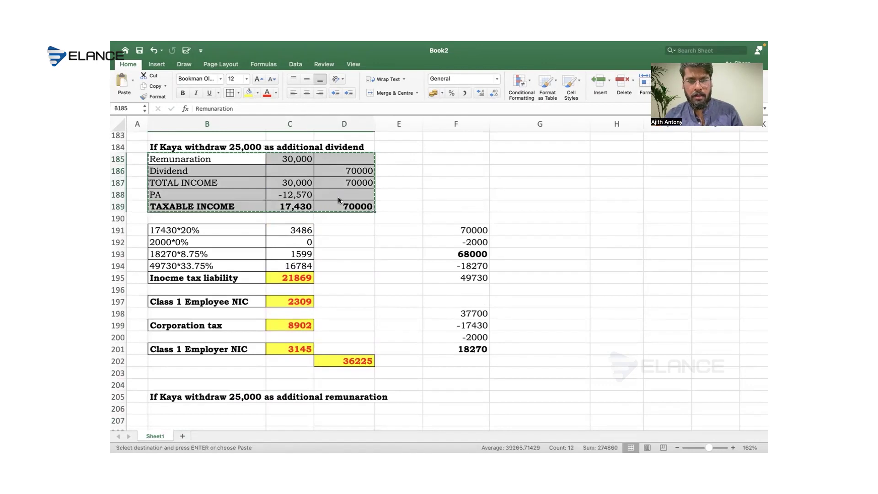
pyautogui.scroll(-10, 339, 197)
pyautogui.click(245, 189)
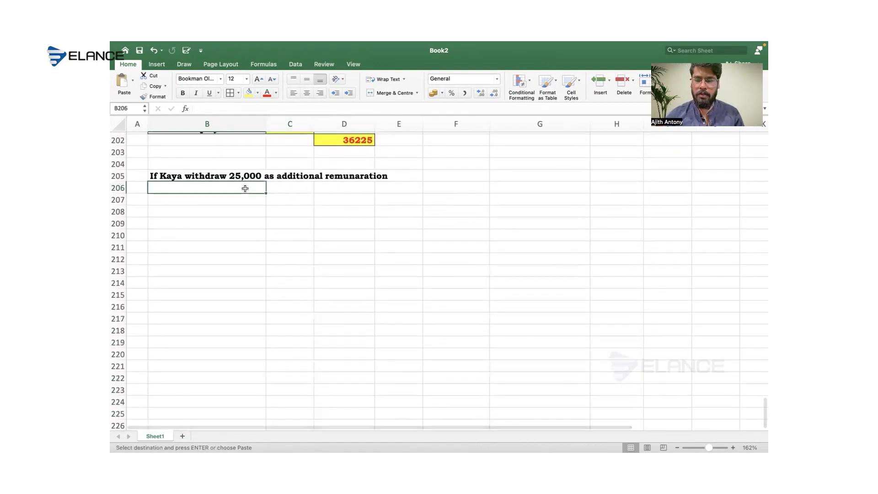
pyautogui.press('Return')
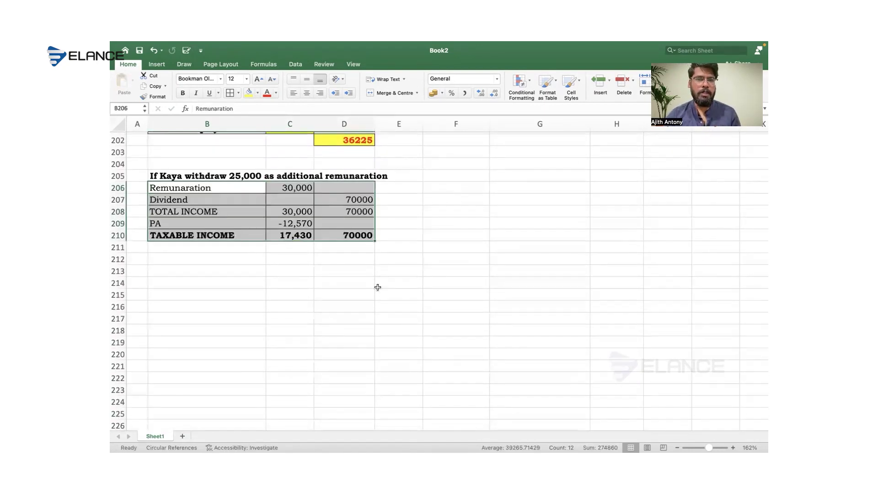
# Step: Set the remuneration in C206 of the copied computation to 55,000
pyautogui.scroll(3, 378, 288)
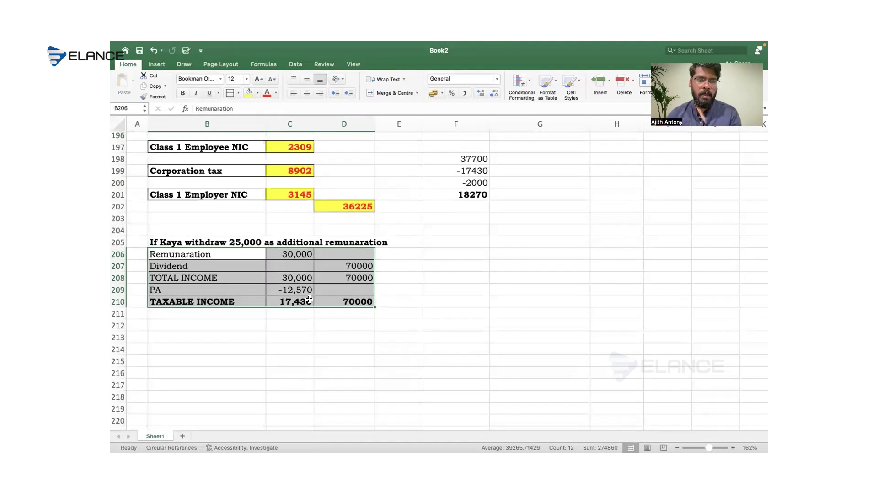
pyautogui.click(294, 254)
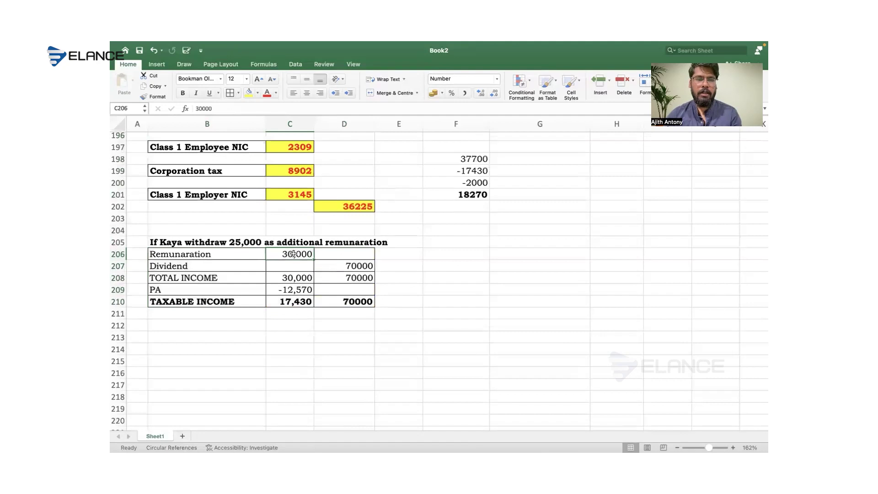
pyautogui.doubleClick(293, 254)
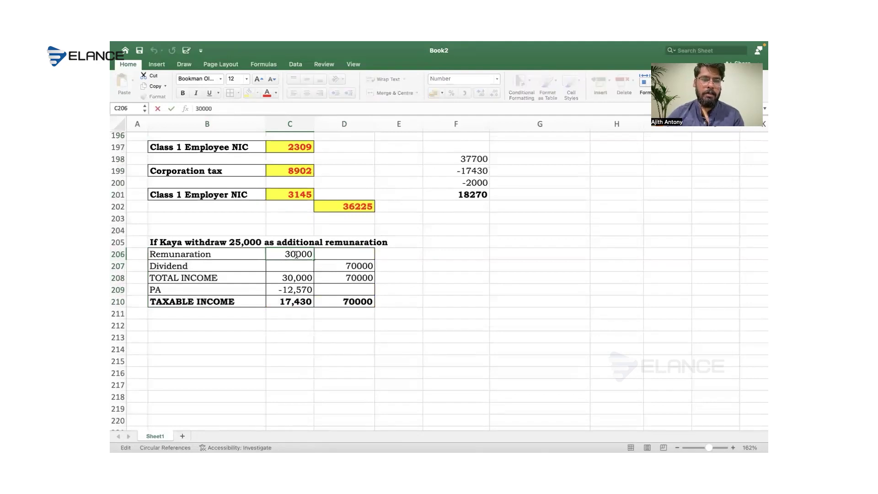
pyautogui.press('BackSpace')
pyautogui.press('BackSpace')
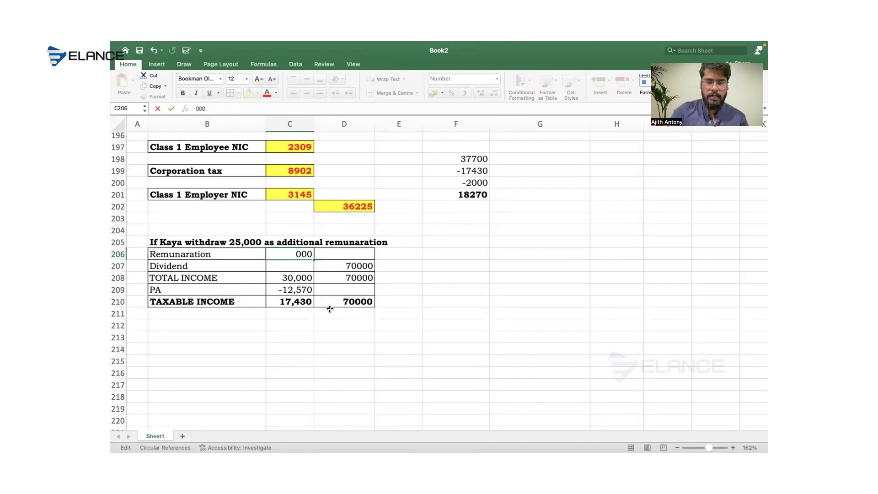
pyautogui.write('55')
pyautogui.press('Return')
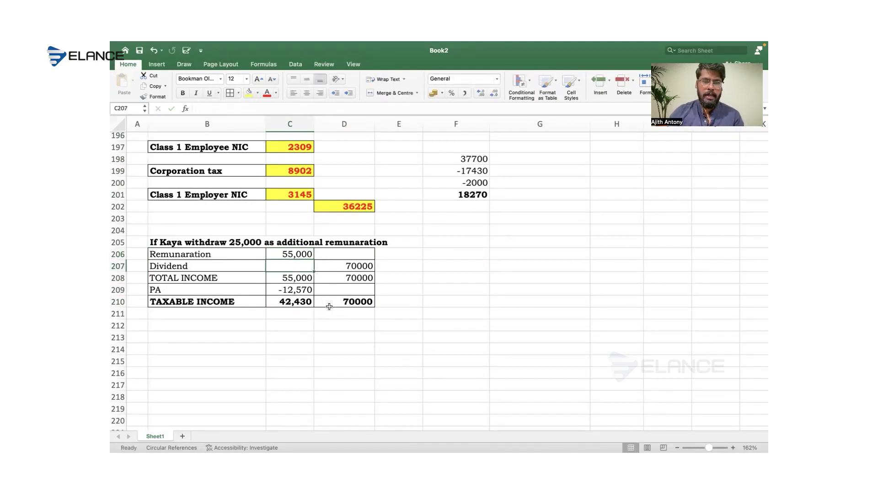
# Step: Set the dividend in D207 of the additional remuneration computation to 45,000
pyautogui.click(360, 264)
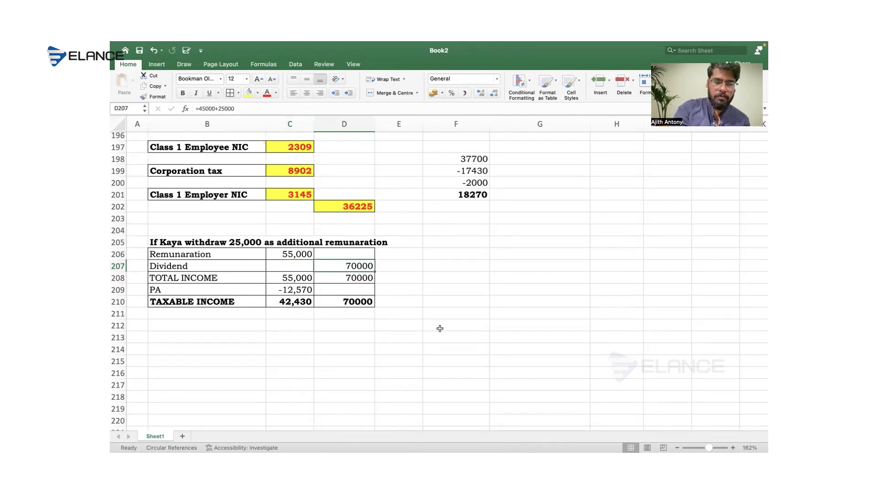
pyautogui.write('45,000')
pyautogui.press('Return')
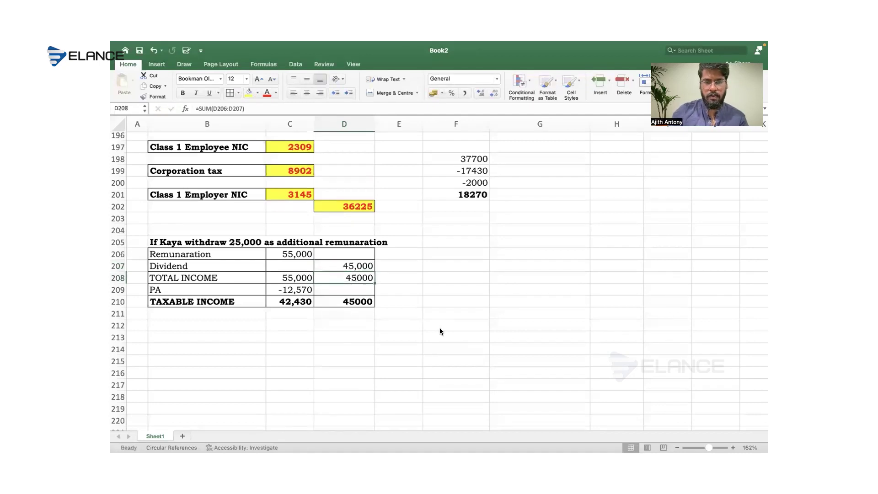
pyautogui.click(360, 325)
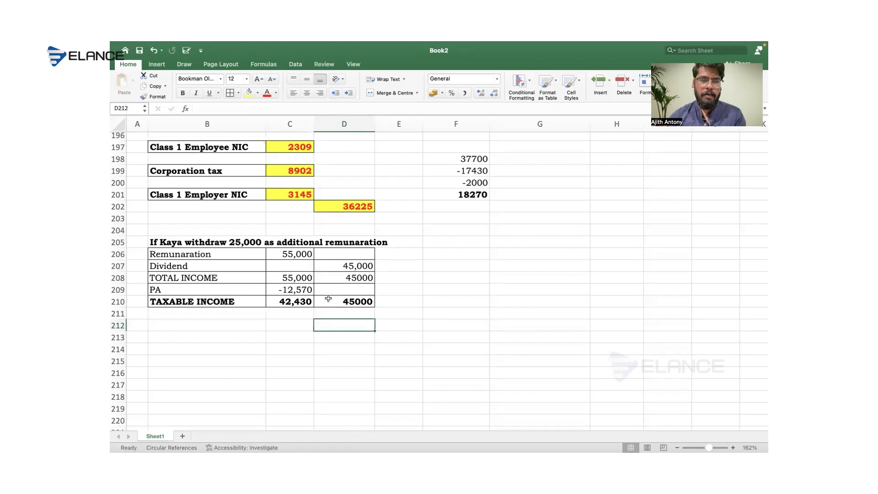
# Step: Review the remuneration and dividend entries and the total income formulas in C208 and D208
pyautogui.click(298, 255)
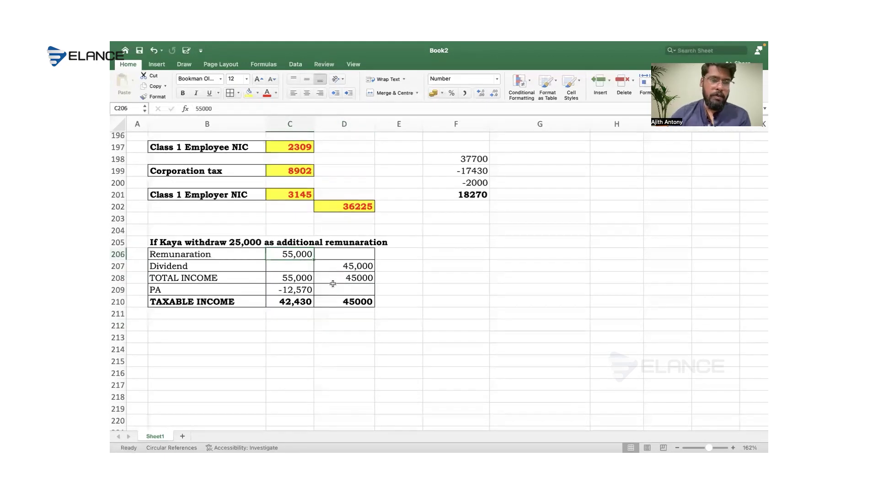
pyautogui.click(341, 269)
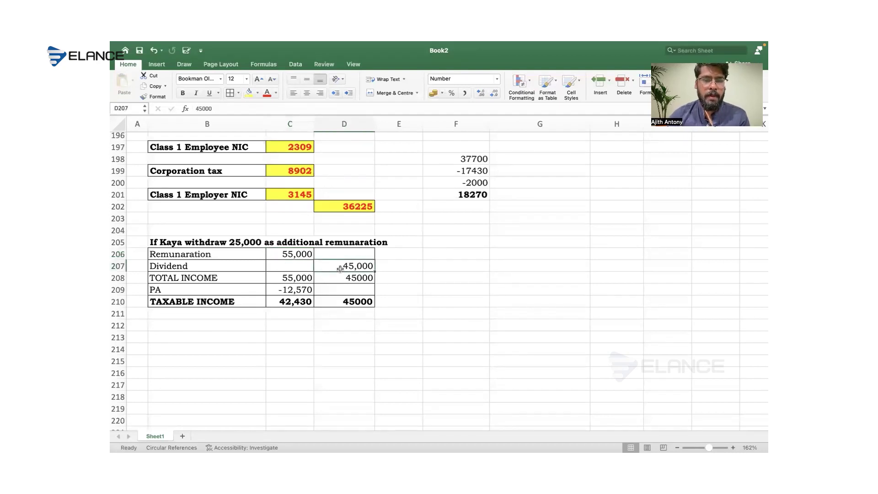
pyautogui.doubleClick(303, 278)
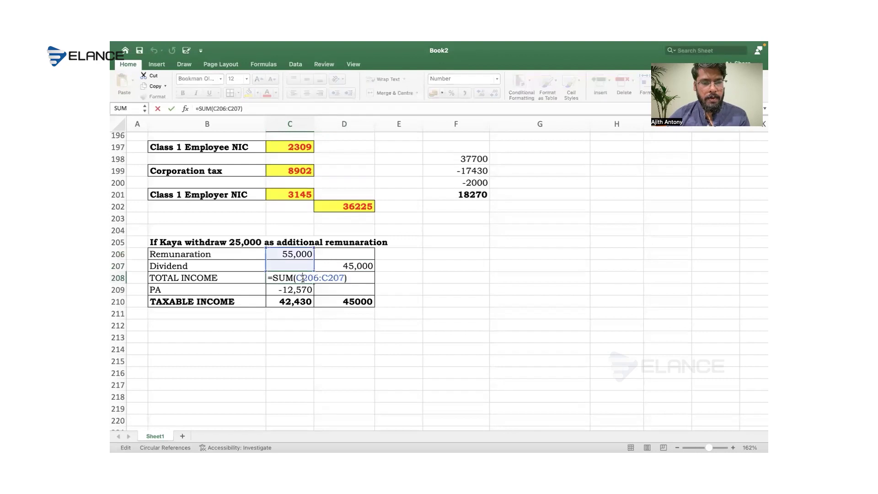
pyautogui.press('Return')
pyautogui.click(340, 279)
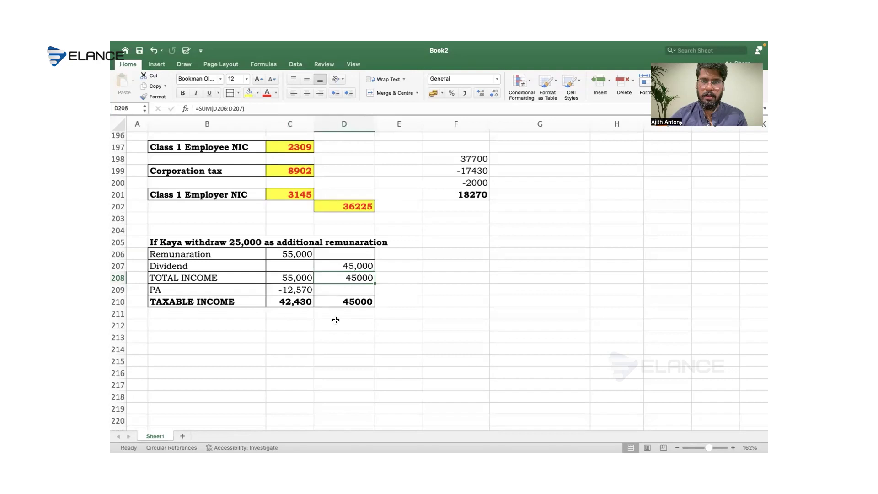
pyautogui.click(238, 316)
pyautogui.click(238, 326)
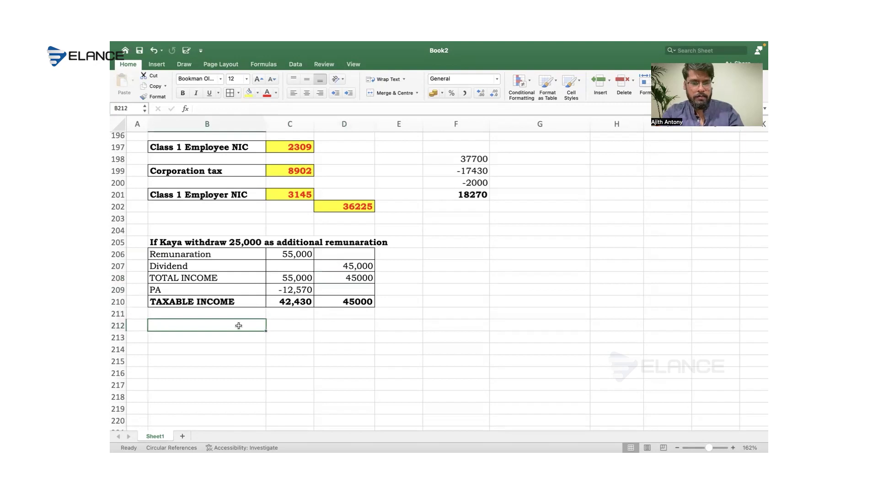
# Step: Enter the basic-rate working 37700*20% as text in B212 and calculate it in C212 with =37700*20%
pyautogui.write('377')
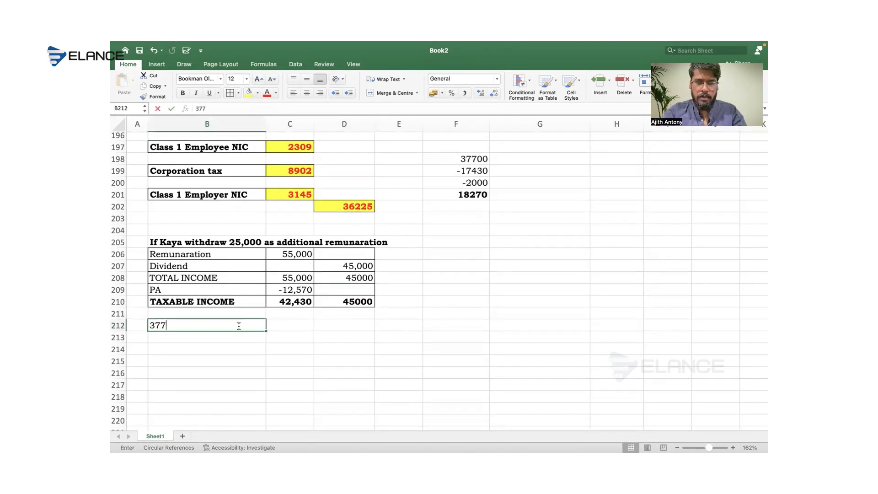
pyautogui.write('00*20%')
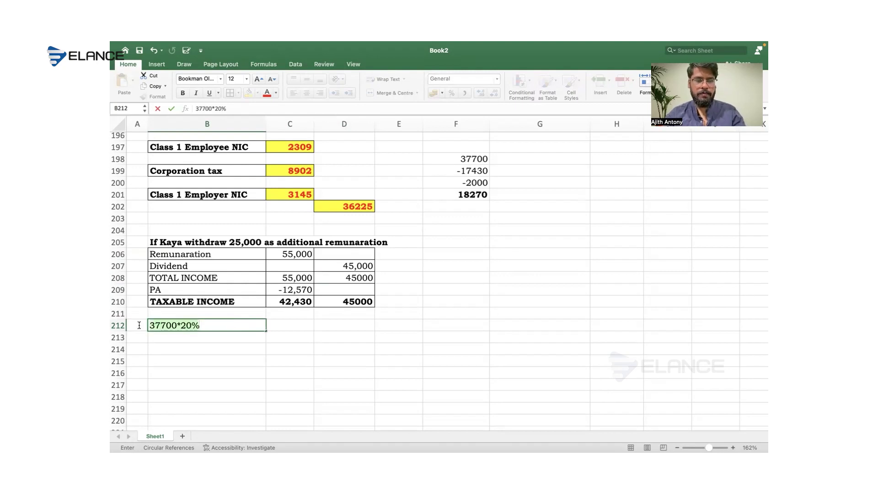
pyautogui.press('Return')
pyautogui.press('Right')
pyautogui.press('Up')
pyautogui.write('=37700*20%')
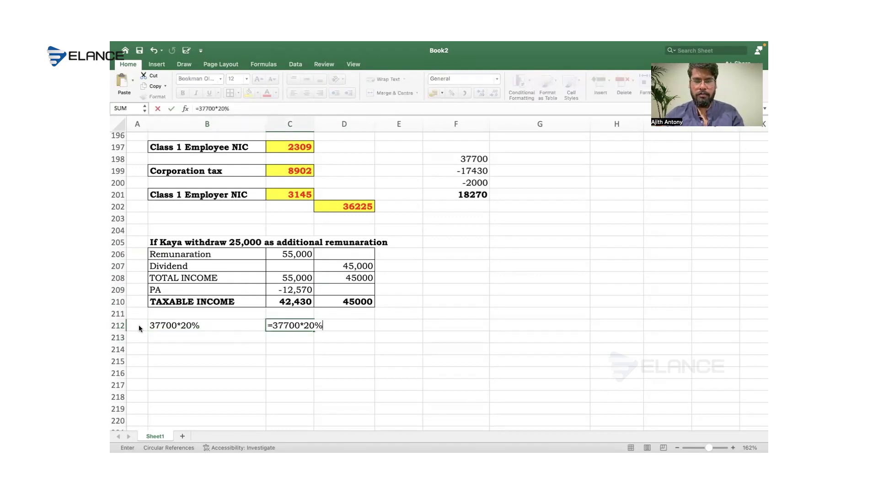
pyautogui.press('Return')
pyautogui.press('Left')
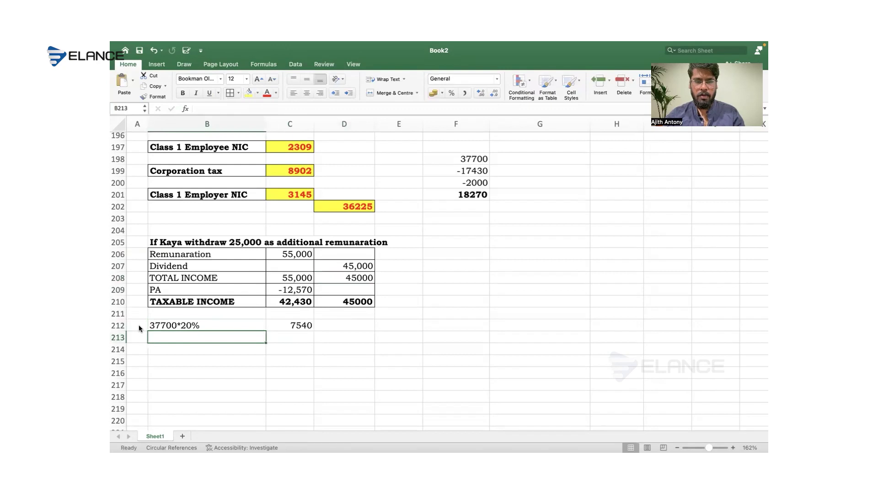
pyautogui.write('(')
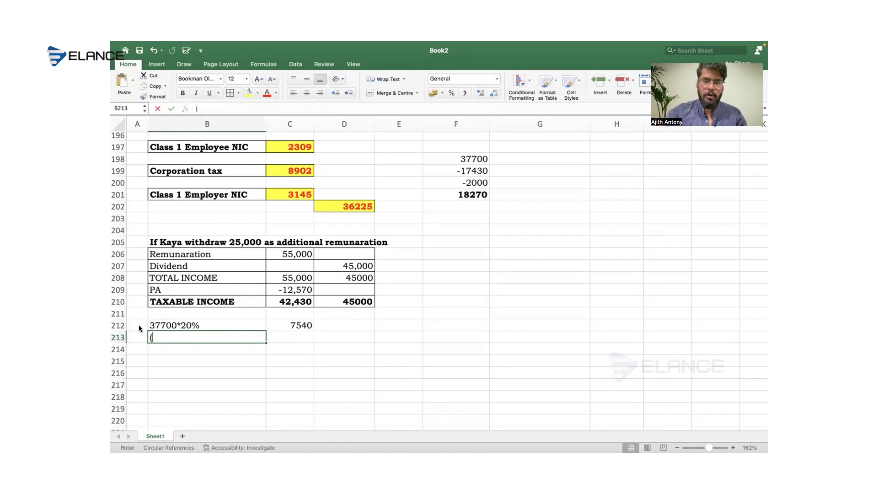
pyautogui.write('42430')
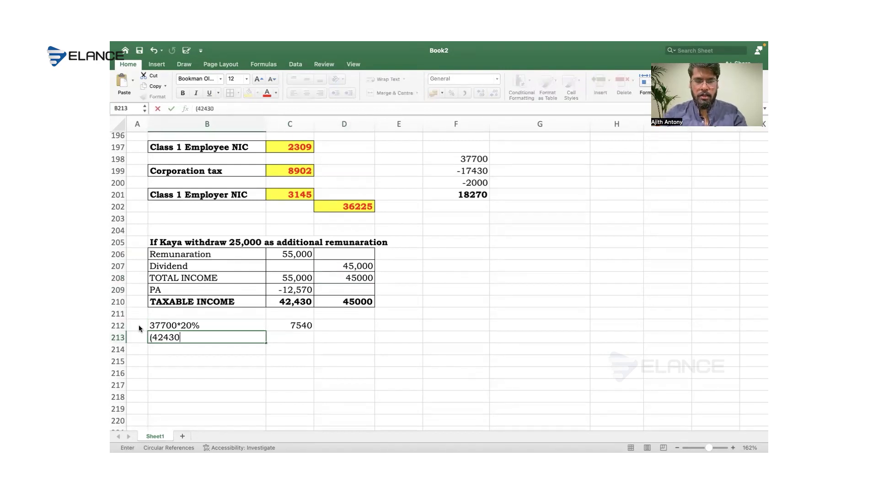
pyautogui.write('-37700')
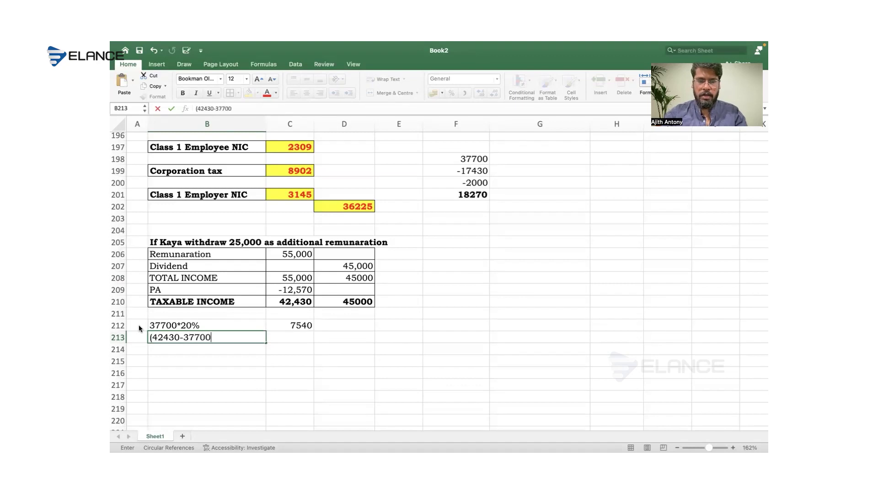
pyautogui.write(')*40%')
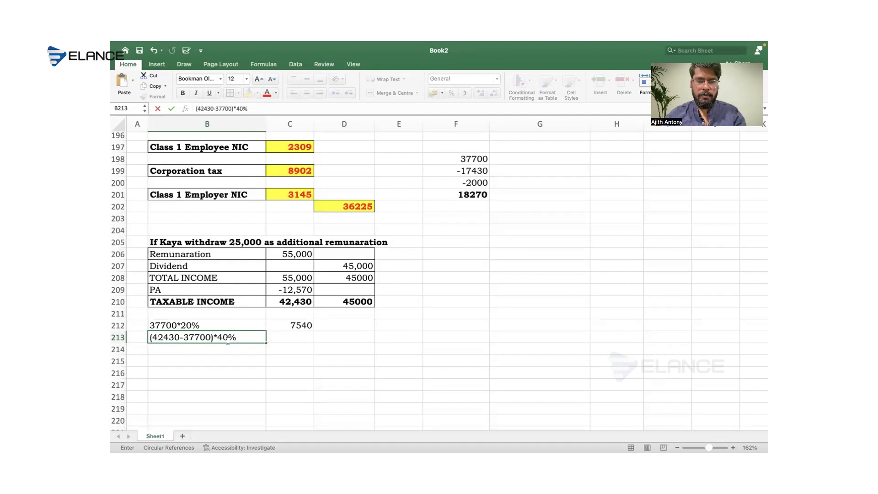
pyautogui.moveTo(238, 338); pyautogui.dragTo(140, 343)
pyautogui.press('super+c')
pyautogui.press('Return')
pyautogui.press('Up')
pyautogui.press('Right')
pyautogui.write('=')
pyautogui.press('super+v')
pyautogui.press('Return')
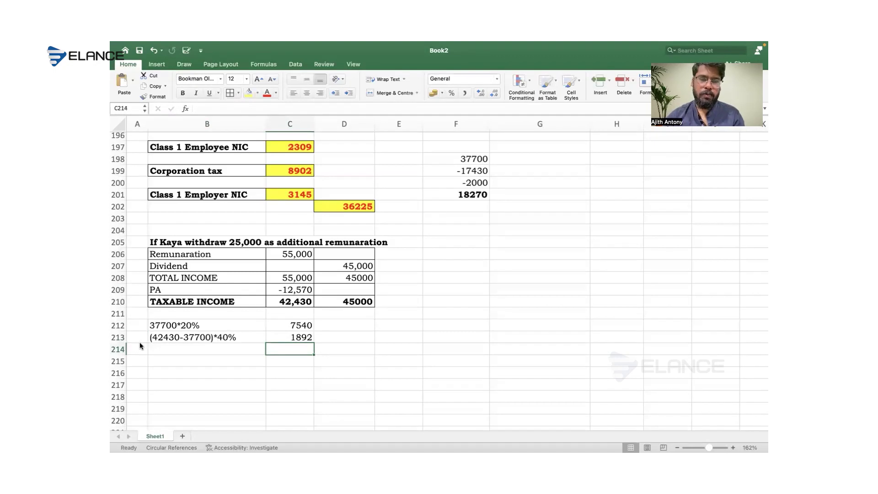
# Step: Add the dividend nil-rate line 2000*0% in B214 with 0 as its tax in C214
pyautogui.click(219, 361)
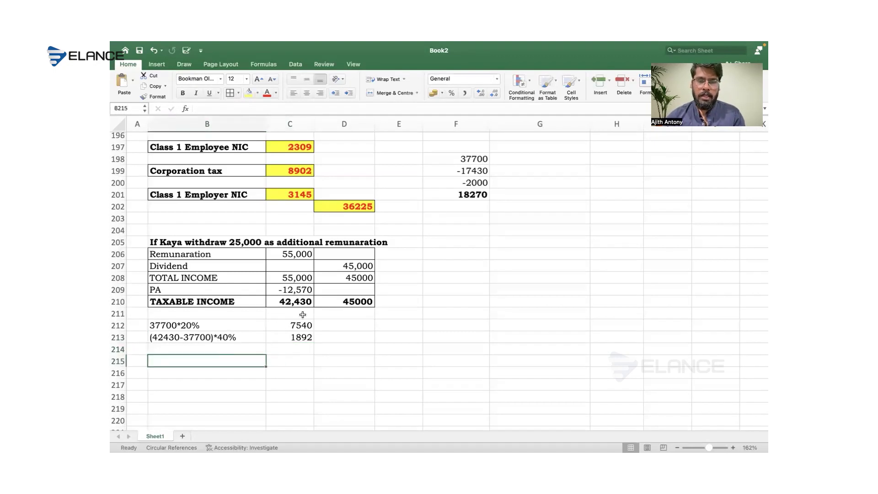
pyautogui.click(246, 350)
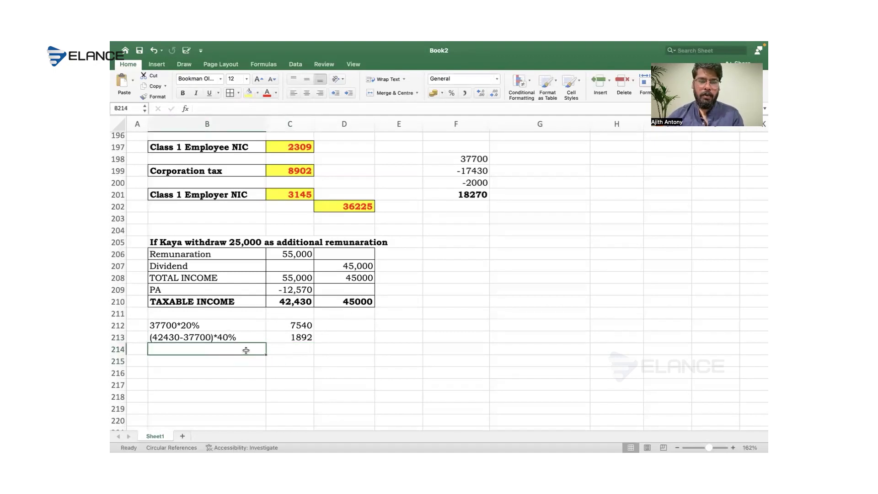
pyautogui.write('2000')
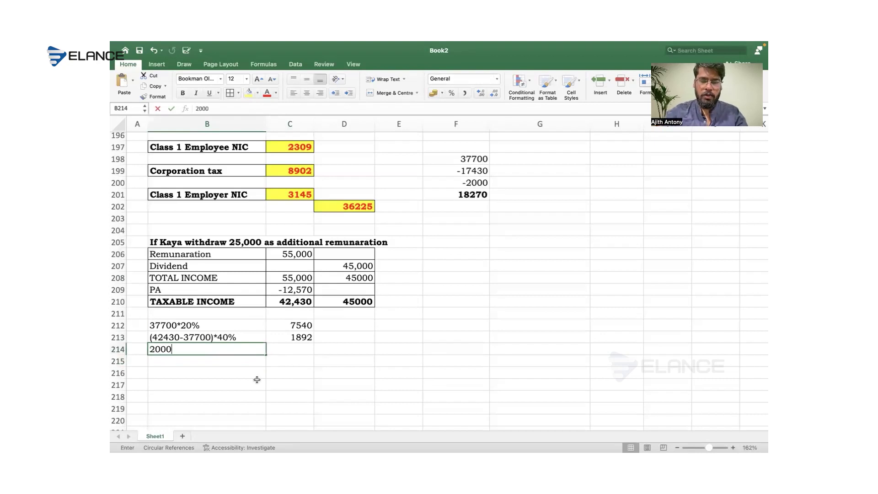
pyautogui.write('*0%')
pyautogui.press('Return')
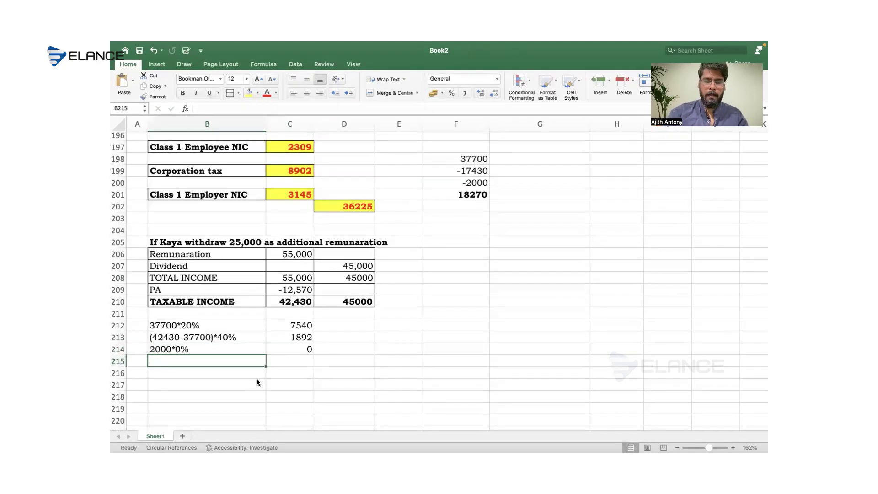
# Step: Enter the dividend higher-rate working 43000*33.75% as text in B215 and calculate it as a formula in C215
pyautogui.write('430')
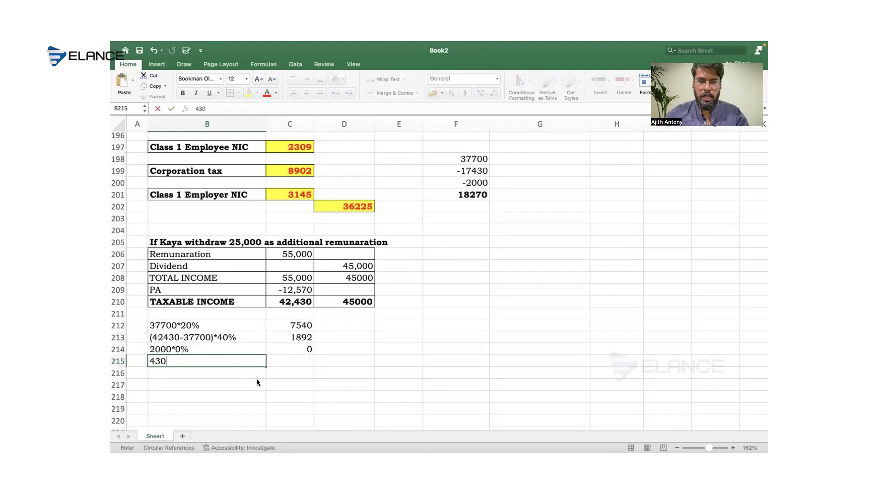
pyautogui.write('00*')
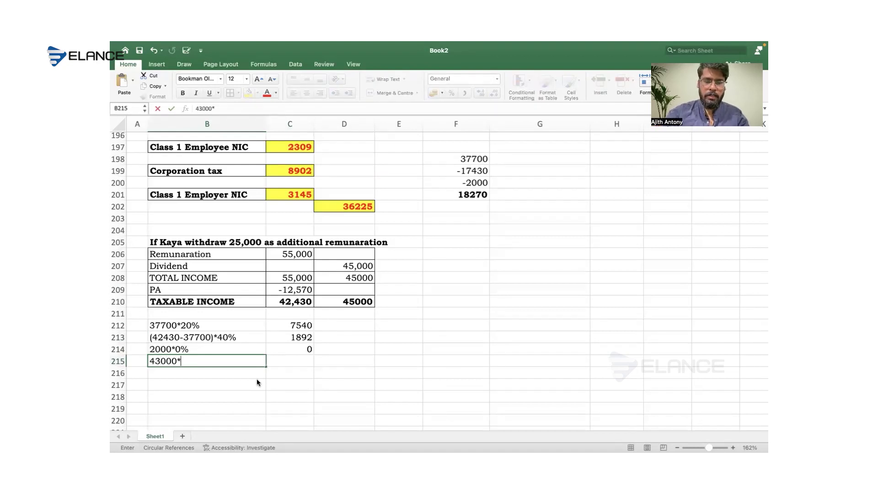
pyautogui.write('33.75%')
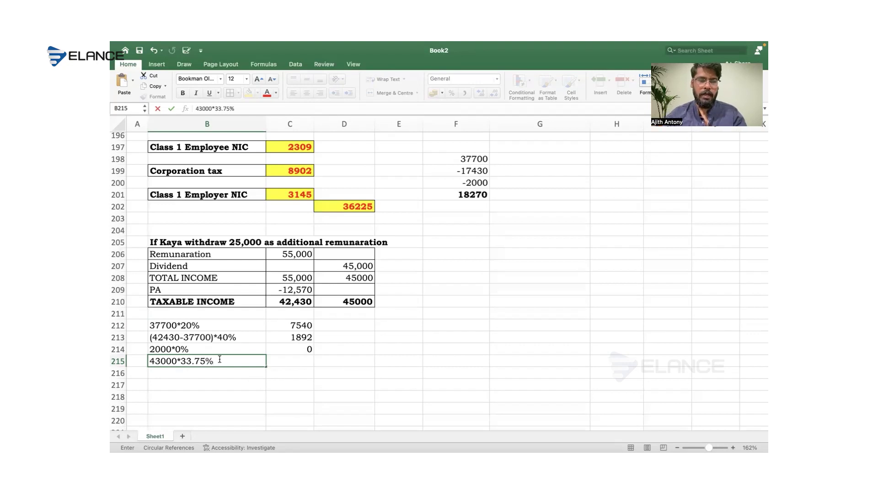
pyautogui.moveTo(219, 361); pyautogui.dragTo(152, 362)
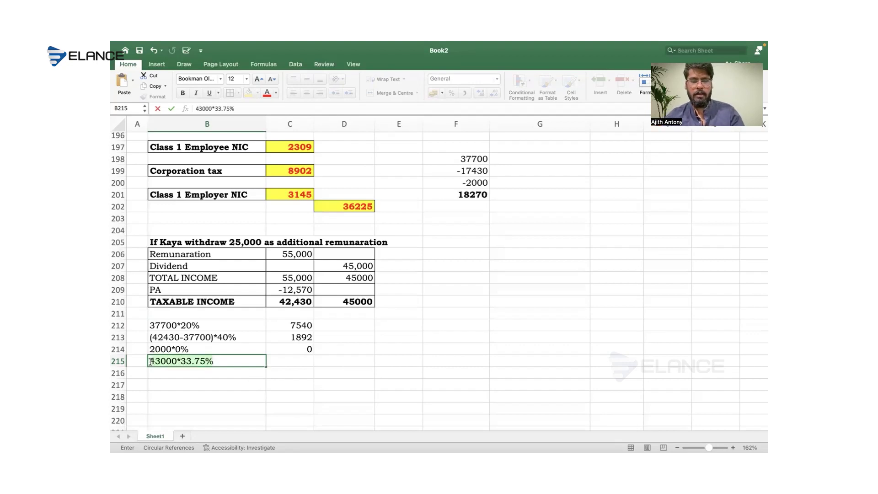
pyautogui.press('super+c')
pyautogui.press('Return')
pyautogui.press('Right')
pyautogui.press('Up')
pyautogui.write('=')
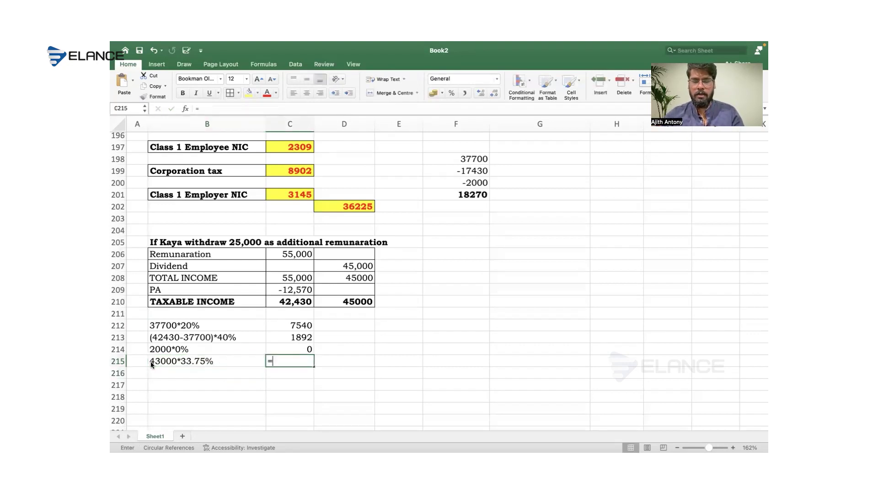
pyautogui.press('super+v')
pyautogui.press('Return')
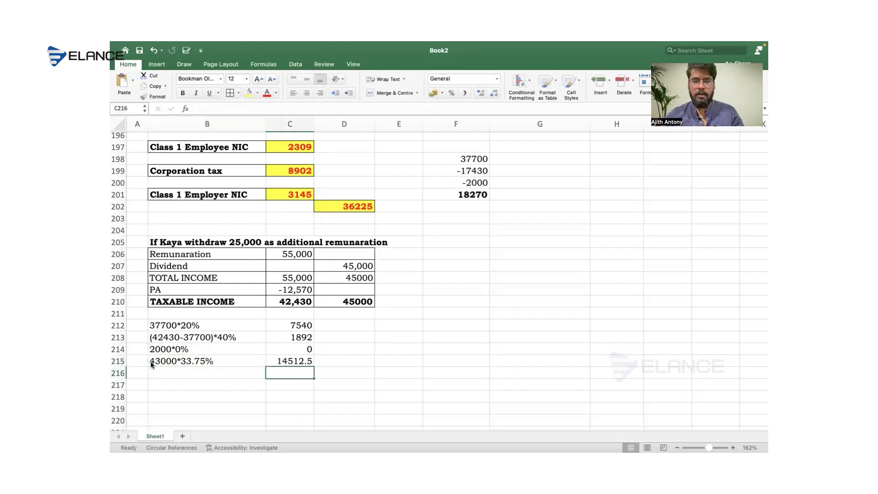
# Step: Replace the dividend tax formula in C215 with the rounded value 14513
pyautogui.click(273, 365)
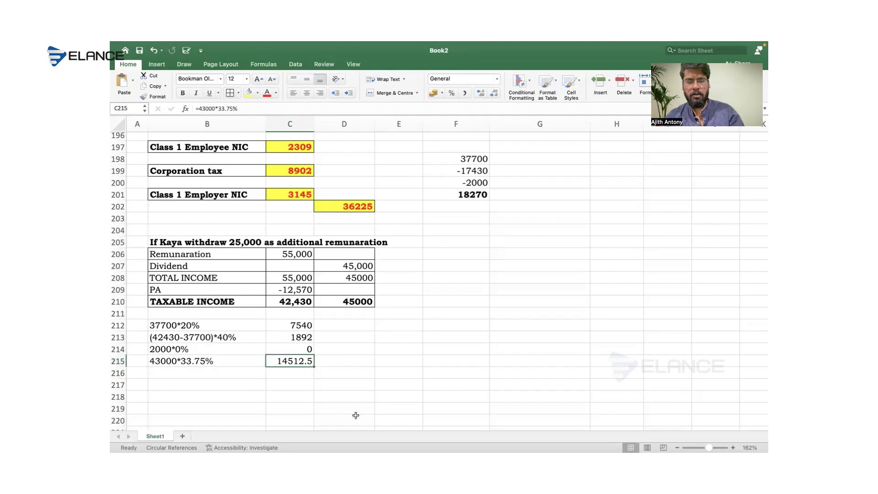
pyautogui.write('14513')
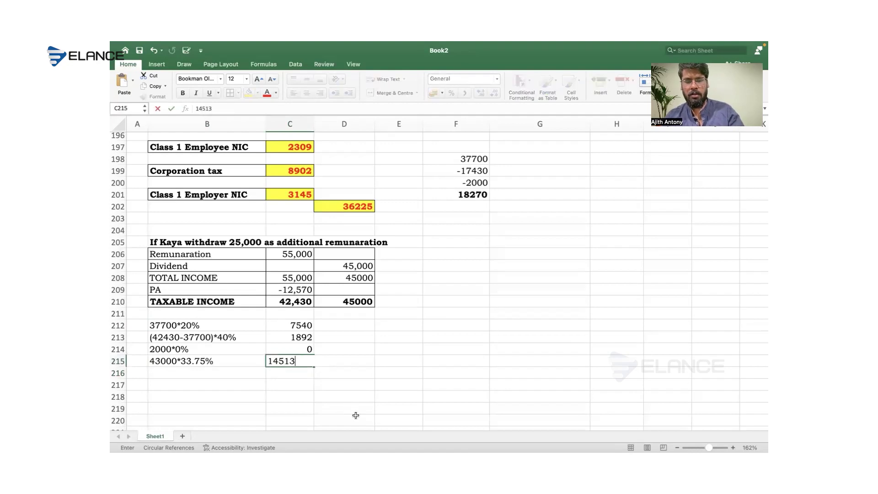
pyautogui.press('Return')
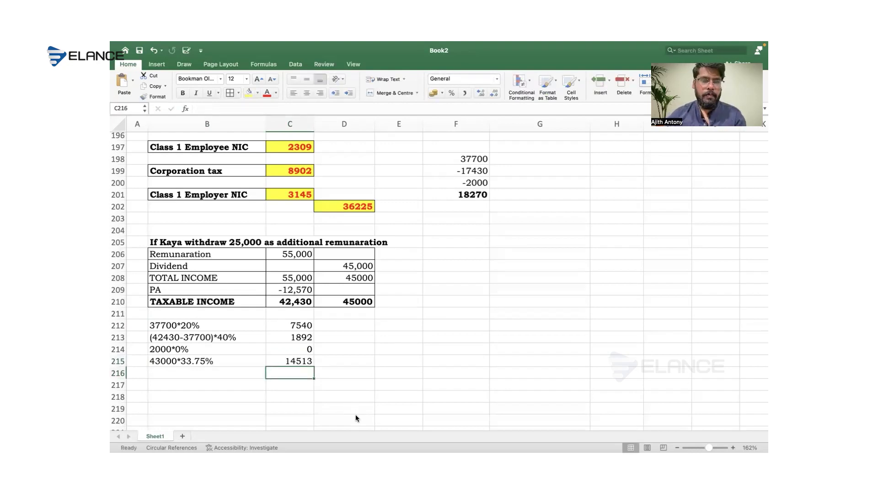
# Step: Total the tax amounts C212:C215 in C216 and format the total bold with red text and yellow fill
pyautogui.scroll(-5, 356, 414)
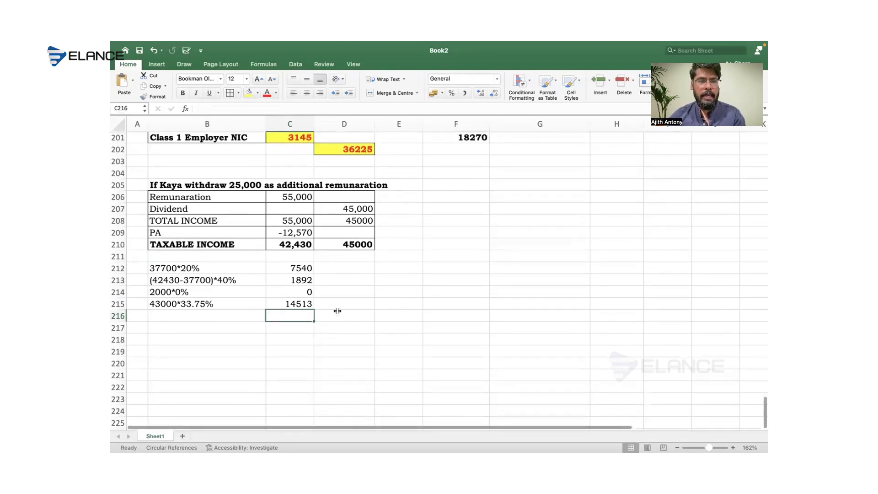
pyautogui.moveTo(295, 268); pyautogui.dragTo(295, 302)
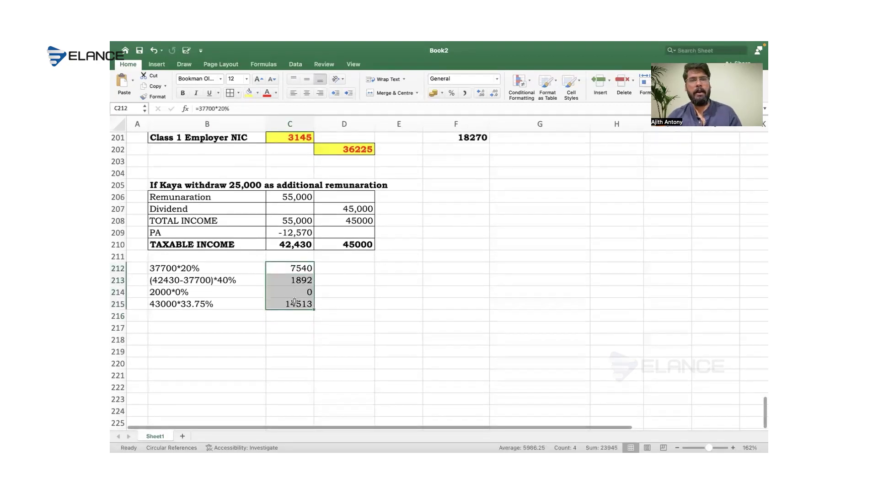
pyautogui.press('super+shift+t')
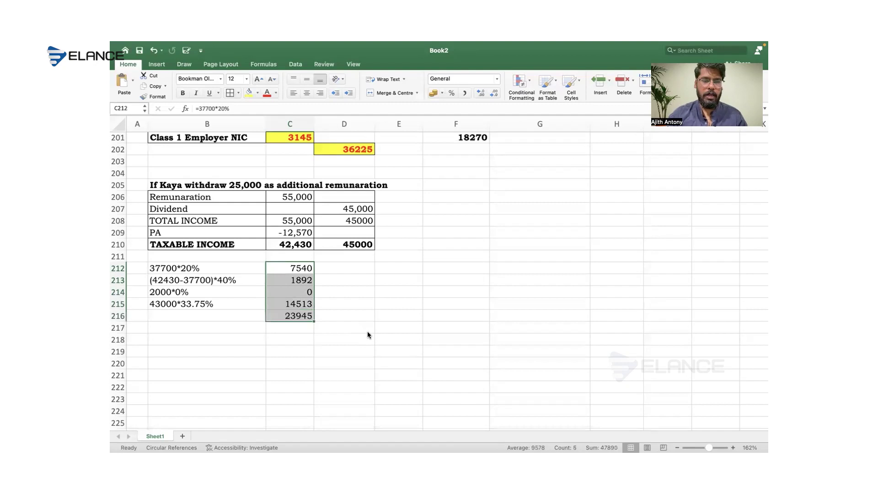
pyautogui.click(285, 316)
pyautogui.press('super+b')
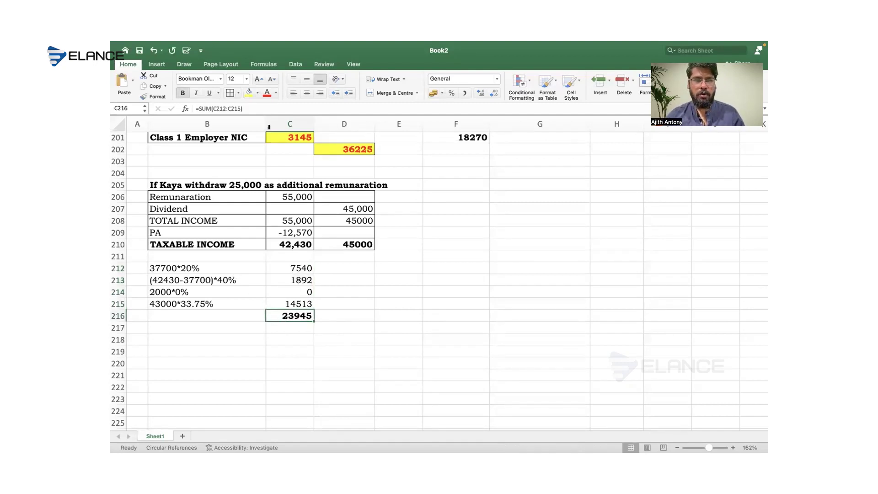
pyautogui.click(264, 95)
pyautogui.click(246, 92)
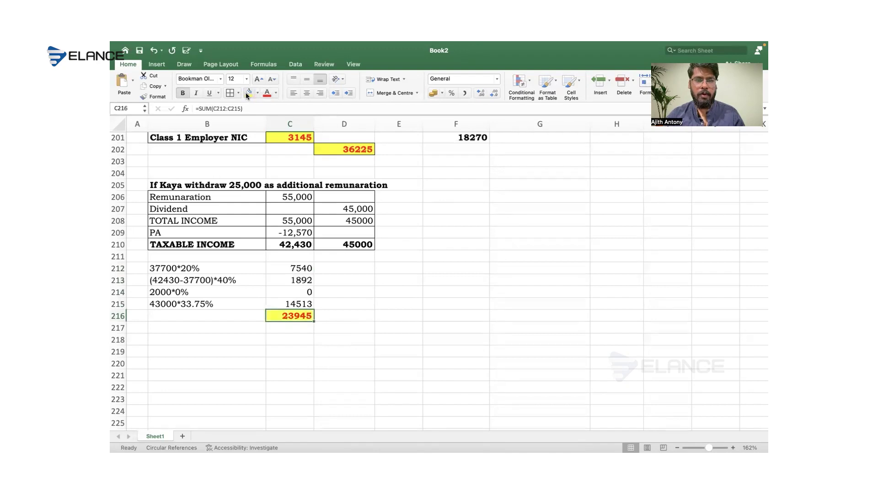
# Step: Add borders to all cells of B212:C216 and label B216 "Income tax liability" in bold
pyautogui.moveTo(232, 271); pyautogui.dragTo(296, 318)
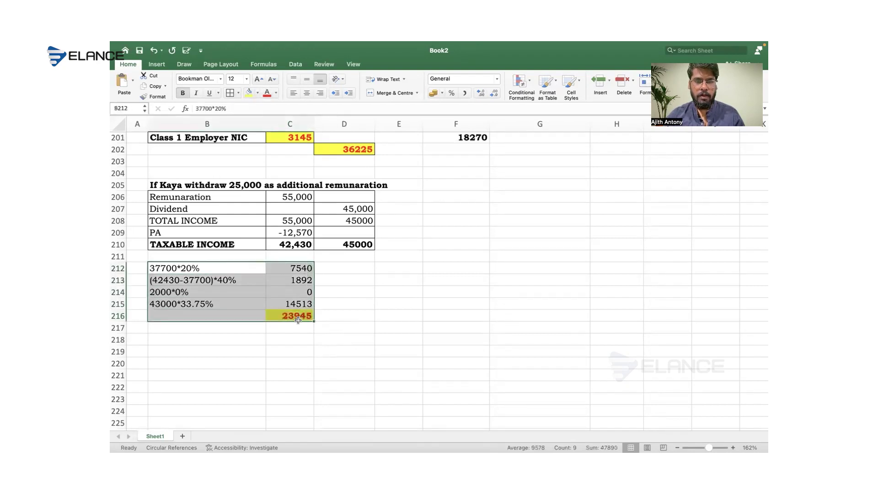
pyautogui.click(244, 317)
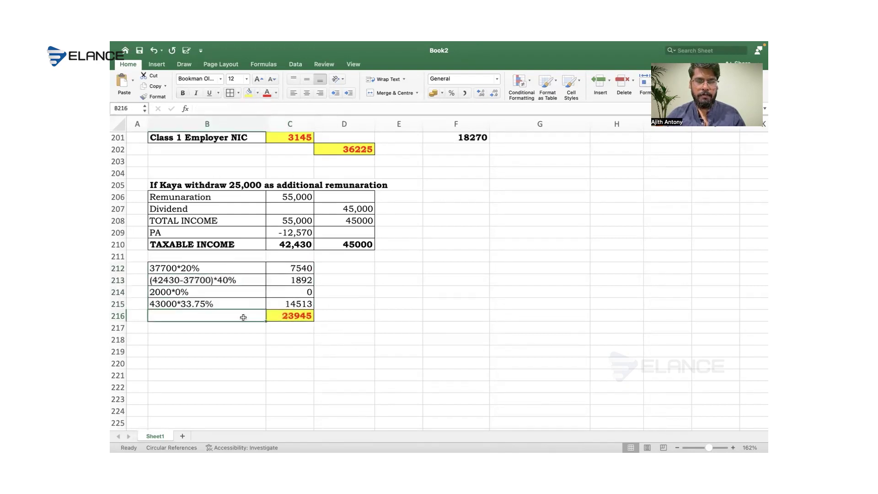
pyautogui.write('Incomet')
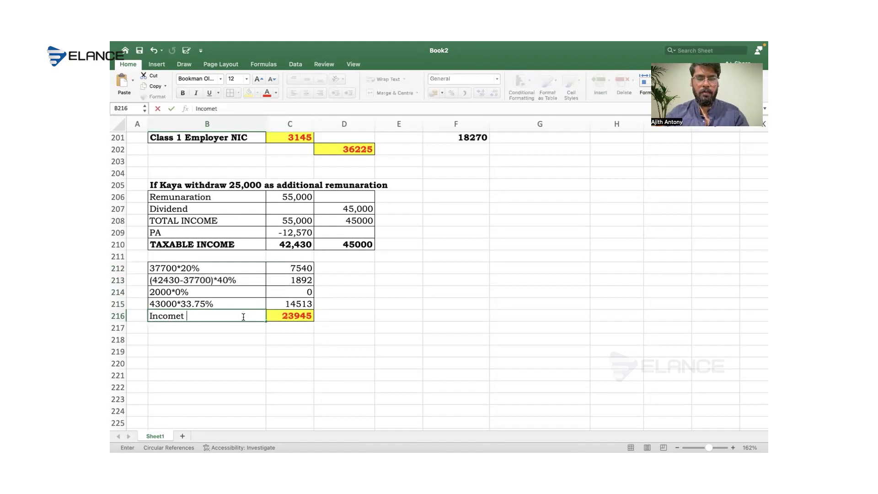
pyautogui.press('BackSpace')
pyautogui.write('tax liability')
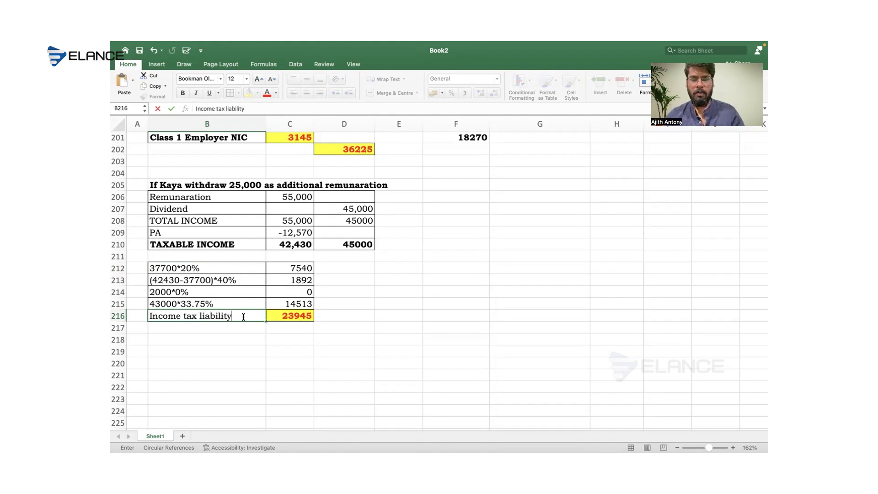
pyautogui.hotkey('ctrl', 'Return')
pyautogui.press('super+b')
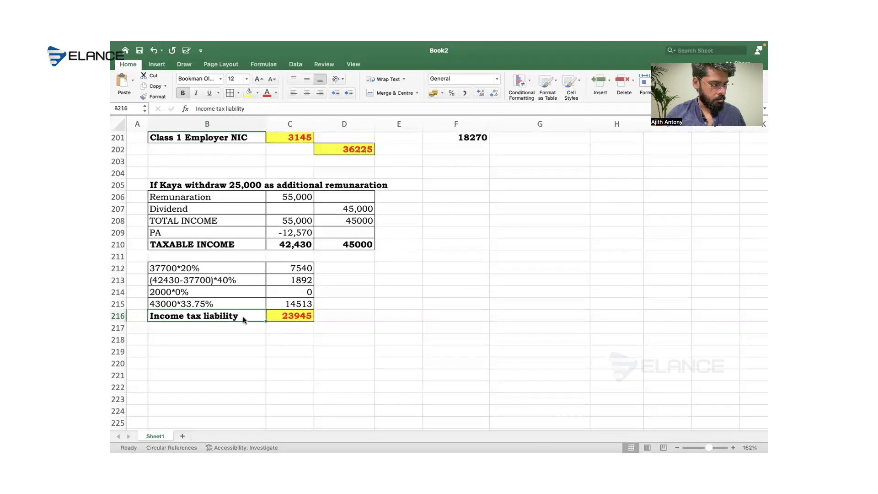
pyautogui.click(285, 321)
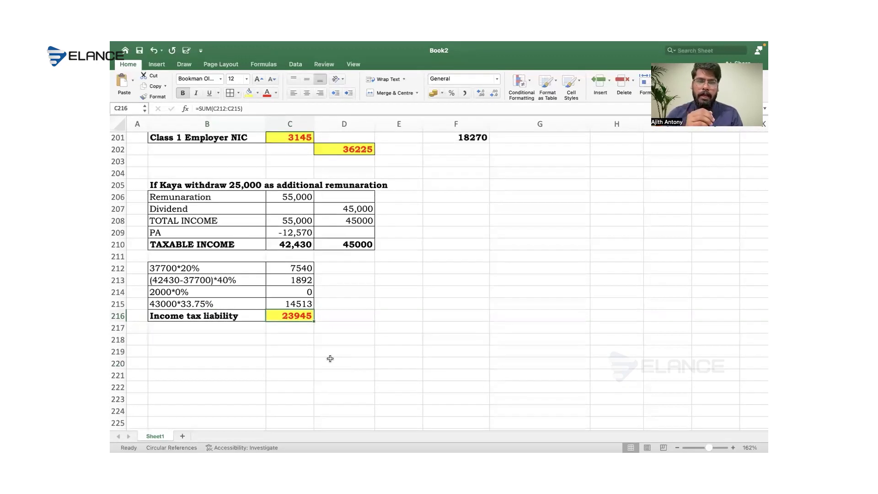
pyautogui.click(298, 200)
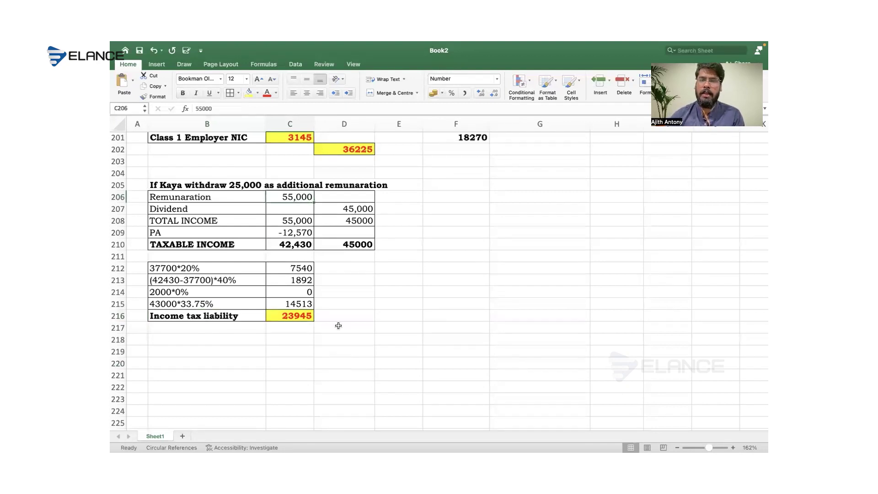
pyautogui.click(253, 340)
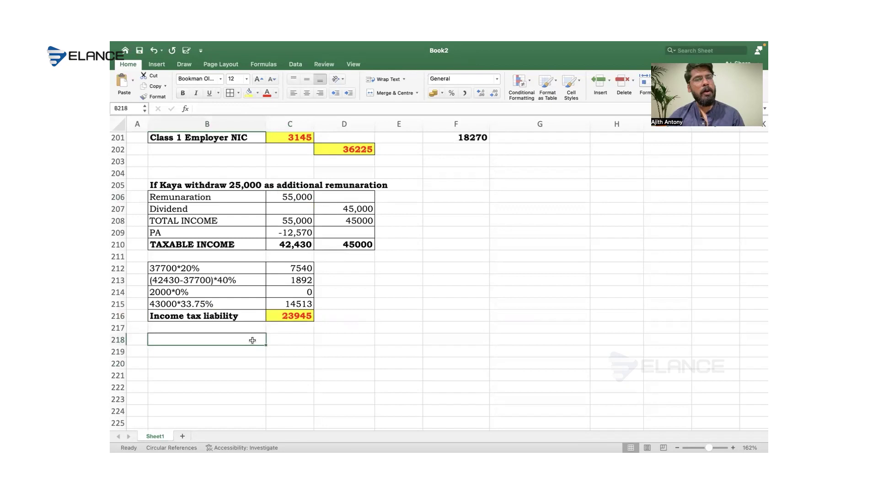
# Step: Enter the heading "Class 1 Employee NIC" in B218 and make it bold
pyautogui.write('Clas')
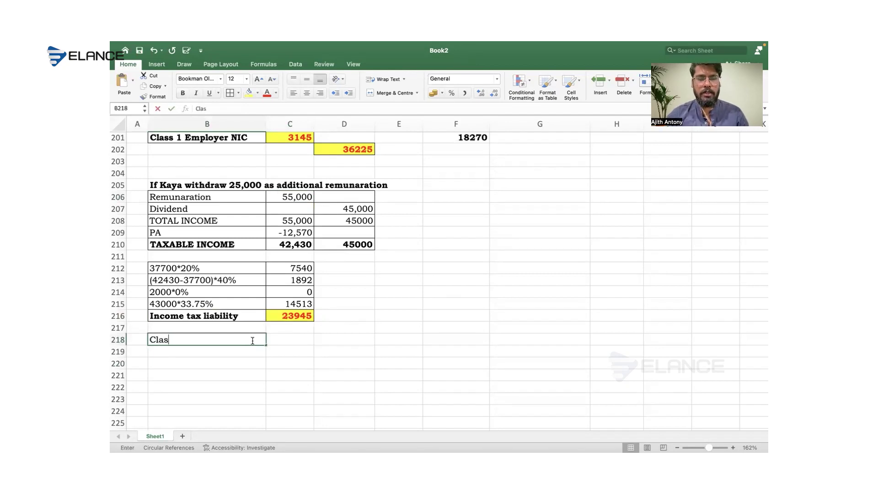
pyautogui.write('s 1 employee I')
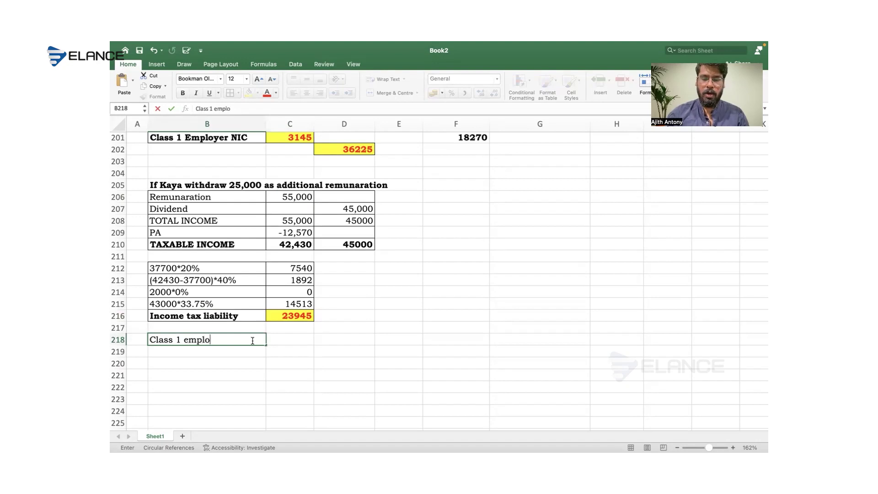
pyautogui.press('BackSpace')
pyautogui.write('NIC')
pyautogui.click(187, 340)
pyautogui.write('E')
pyautogui.click(212, 353)
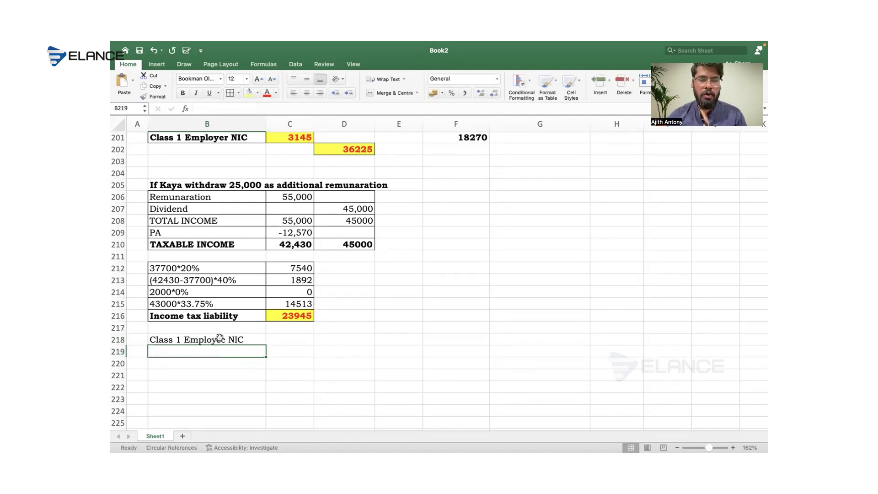
pyautogui.click(220, 339)
pyautogui.press('super+b')
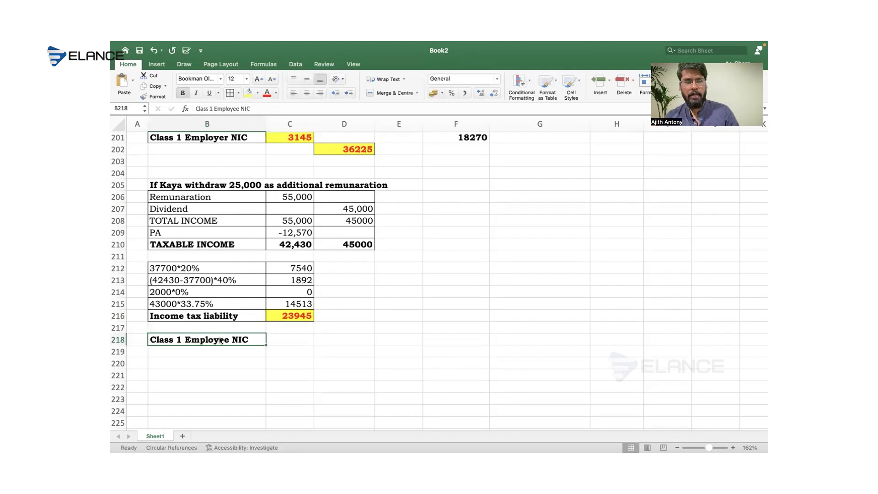
# Step: Label B219 "Salary" and enter 55000 beside it in C219
pyautogui.click(221, 348)
pyautogui.write('Salary')
pyautogui.press('Tab')
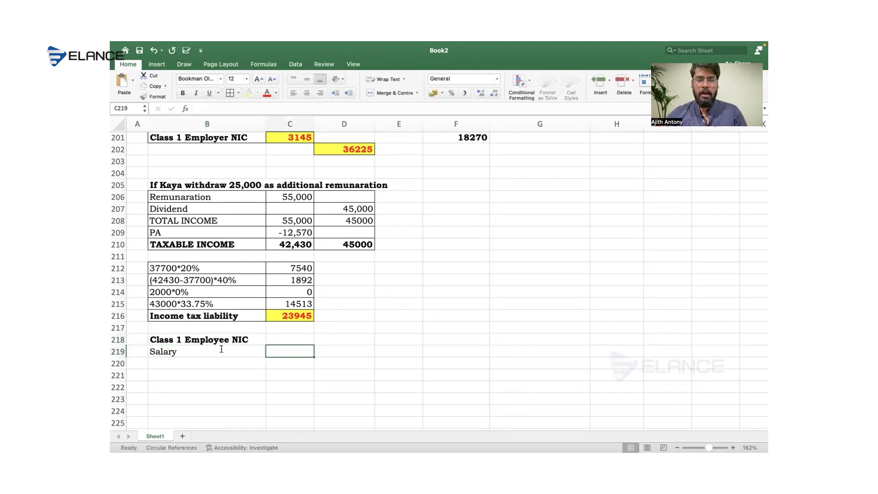
pyautogui.write('55000')
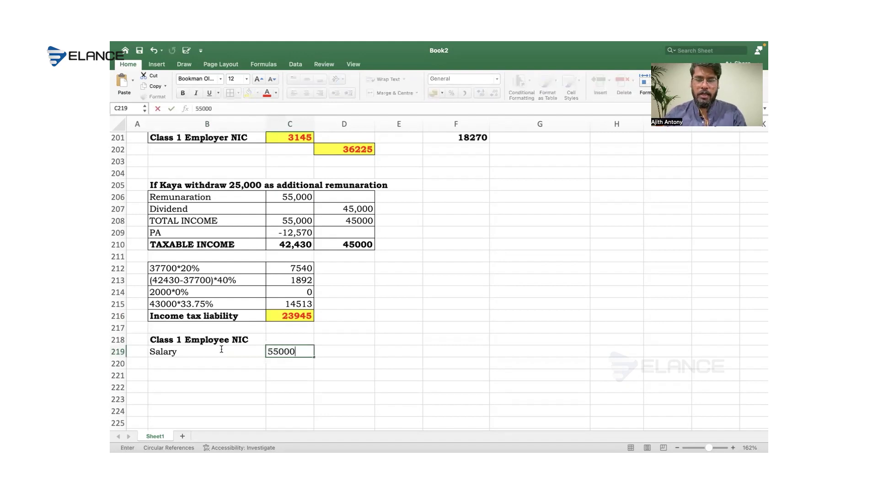
pyautogui.press('Return')
# Step: Enter the nil-rate working 12570*0% as text in B220 and the amount 0 in C220
pyautogui.scroll(-3, 221, 352)
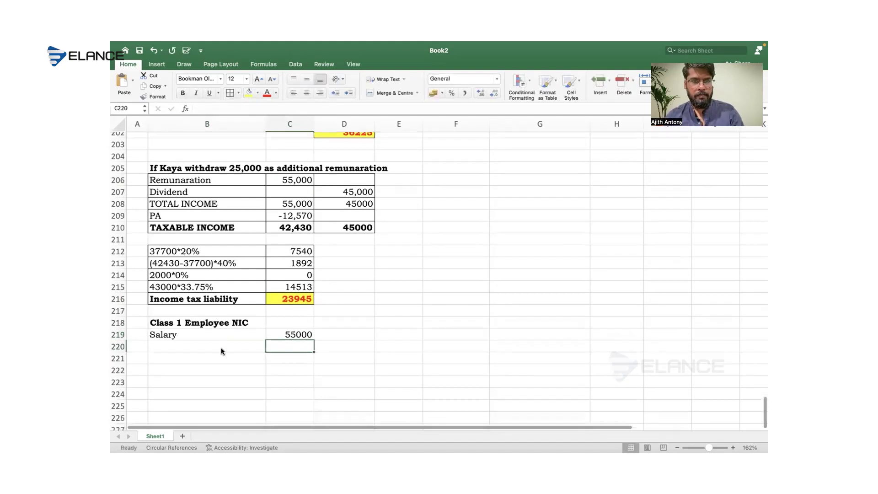
pyautogui.click(212, 323)
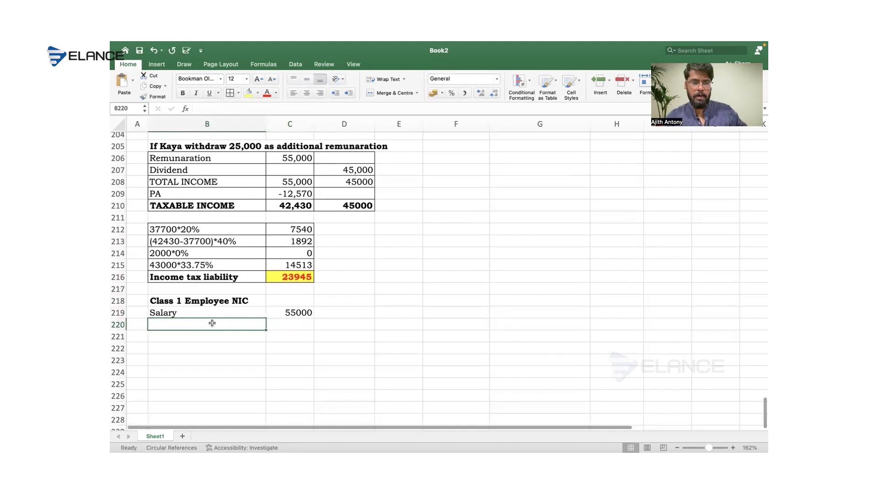
pyautogui.write('12570*0%')
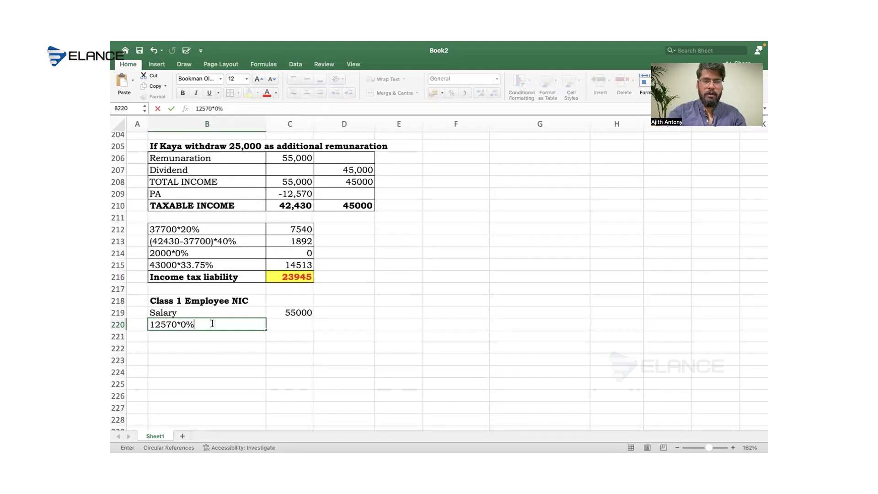
pyautogui.click(289, 327)
pyautogui.write('0')
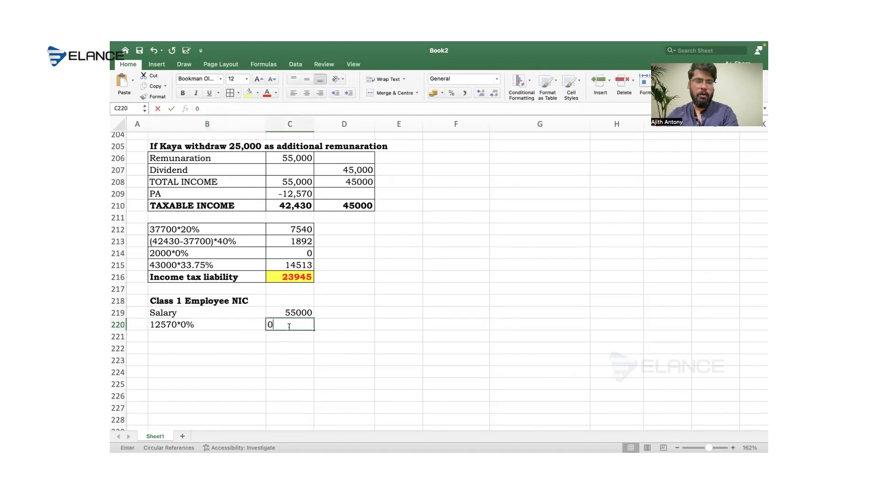
pyautogui.press('Return')
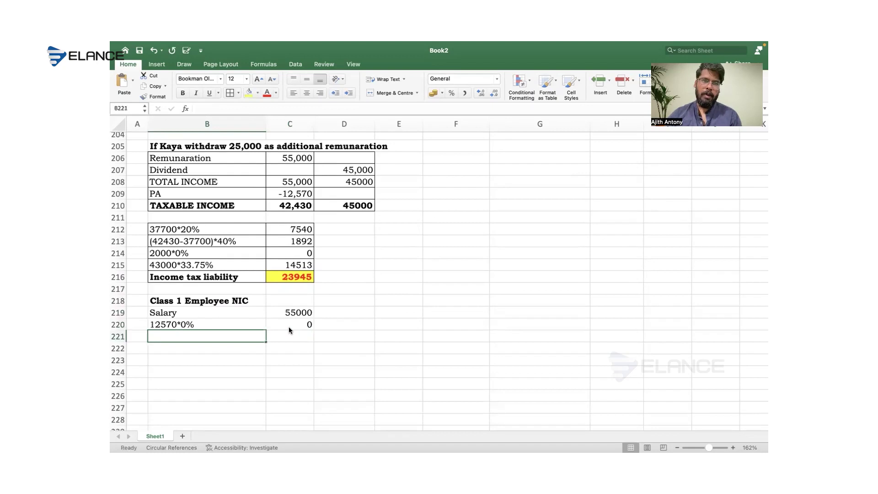
pyautogui.write('(')
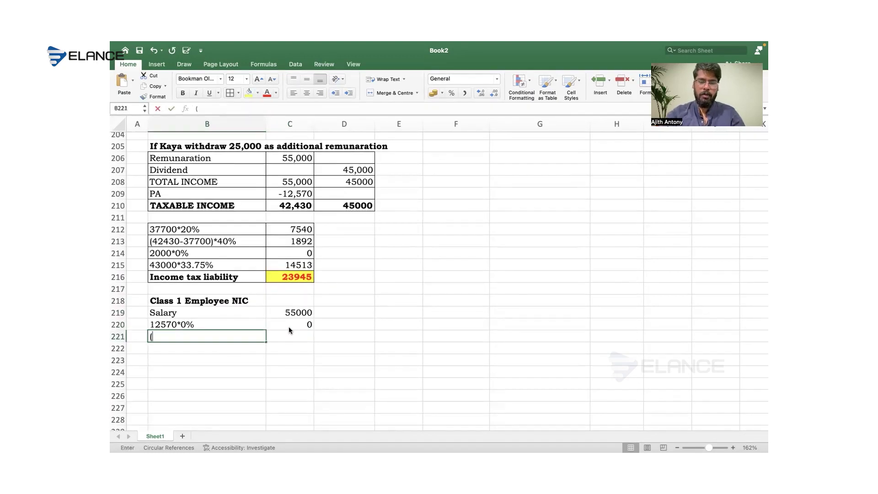
pyautogui.write('50270')
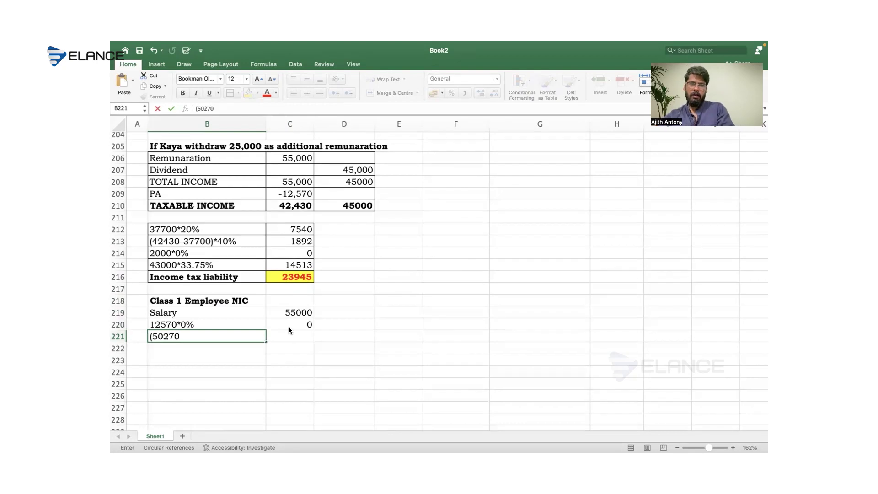
pyautogui.write('-12570')
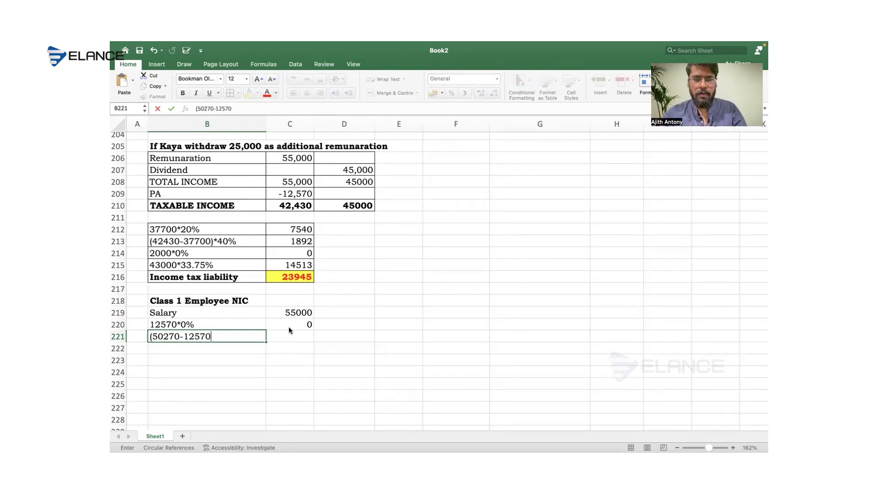
pyautogui.write(')*')
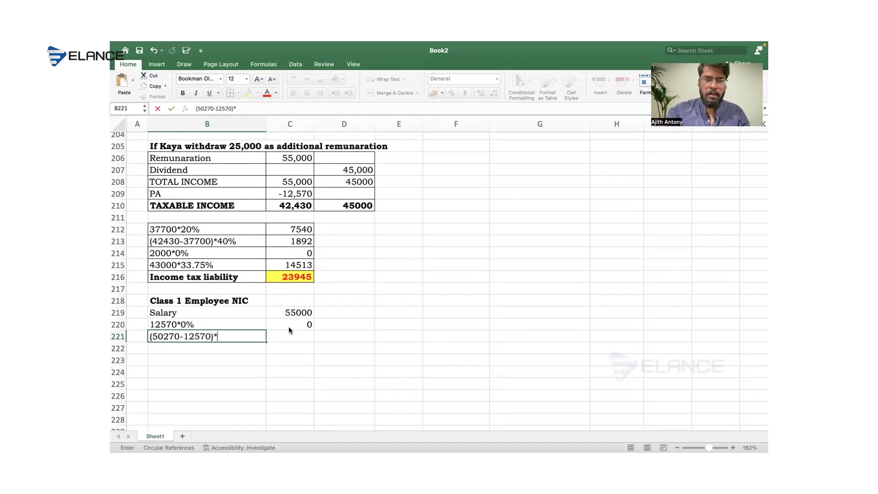
pyautogui.write('13.25')
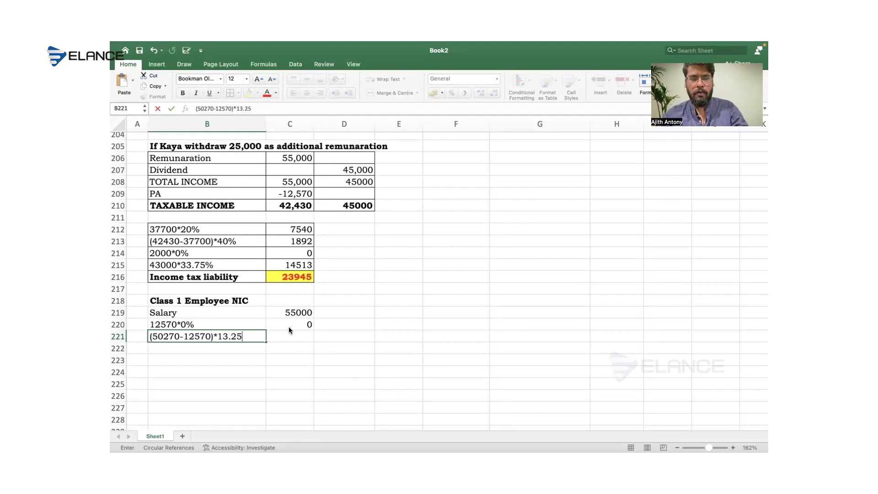
pyautogui.write('%')
pyautogui.moveTo(262, 338); pyautogui.dragTo(144, 340)
pyautogui.hotkey('ctrl', 'c')
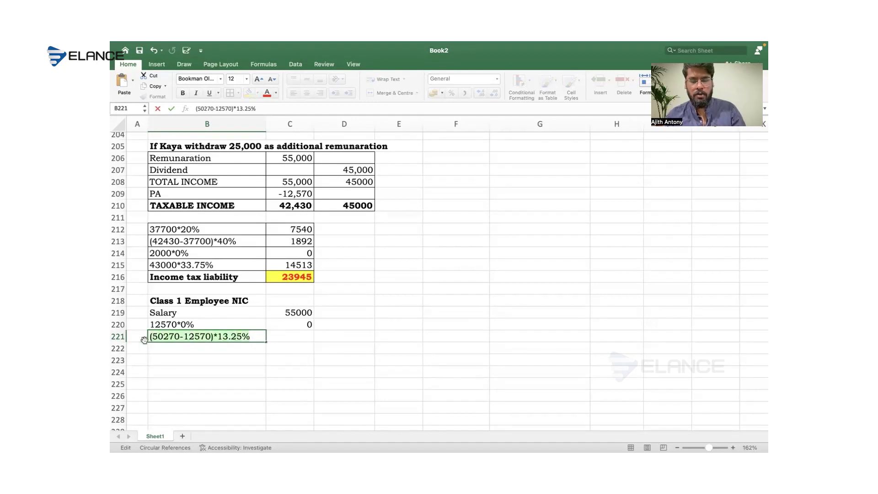
pyautogui.click(293, 338)
pyautogui.write('=')
pyautogui.hotkey('ctrl', 'v')
pyautogui.press('Return')
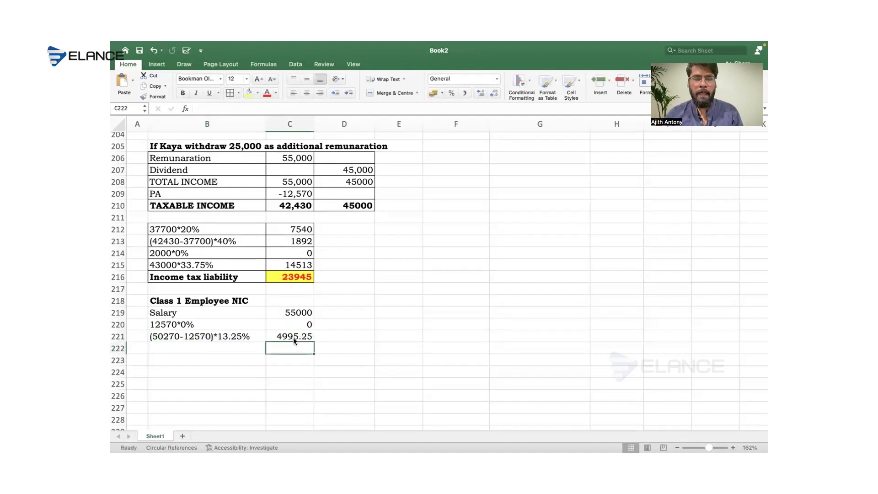
# Step: Replace the 13.25% NIC formula in C221 with the rounded value 4995
pyautogui.click(293, 337)
pyautogui.write('4995')
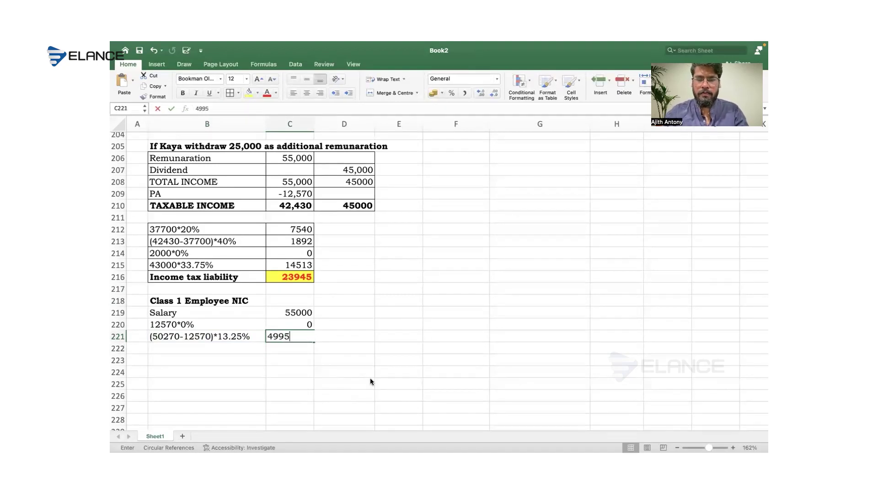
pyautogui.press('Return')
pyautogui.press('Left')
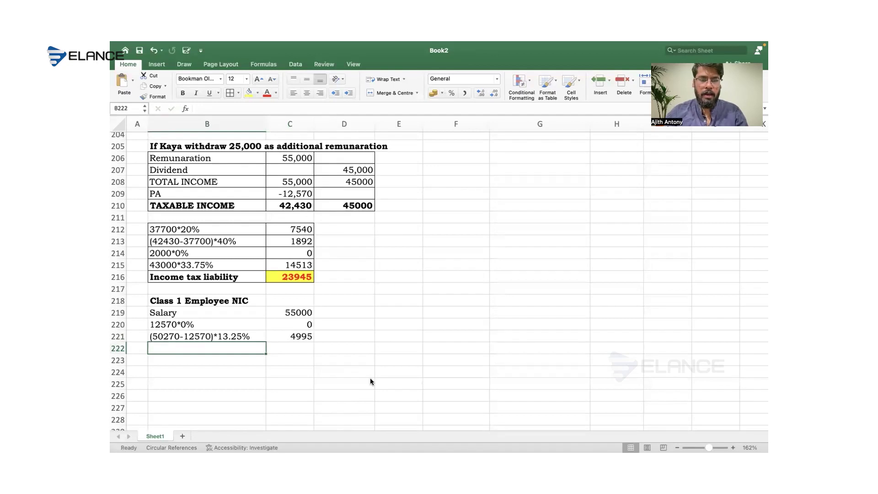
pyautogui.write('(')
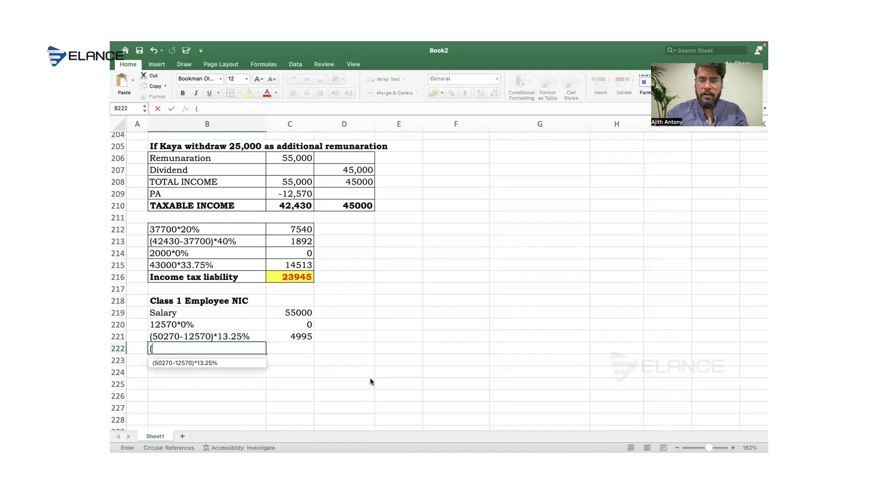
pyautogui.write('55000-')
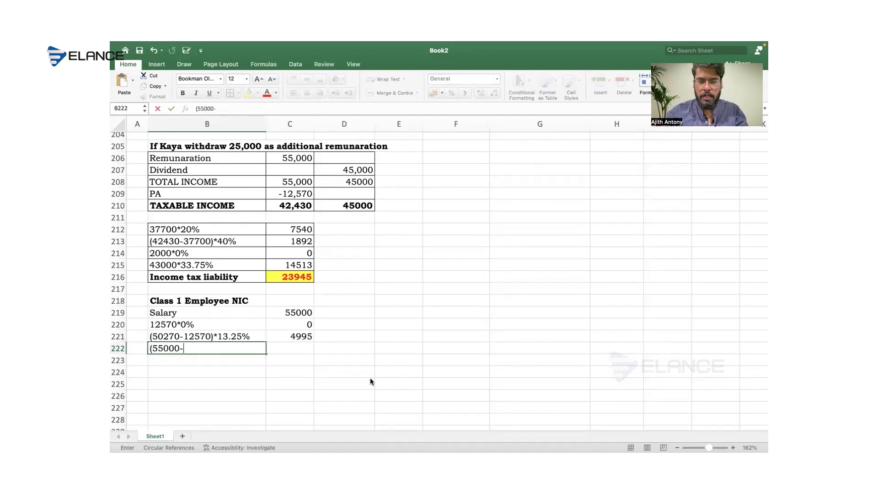
pyautogui.write('502')
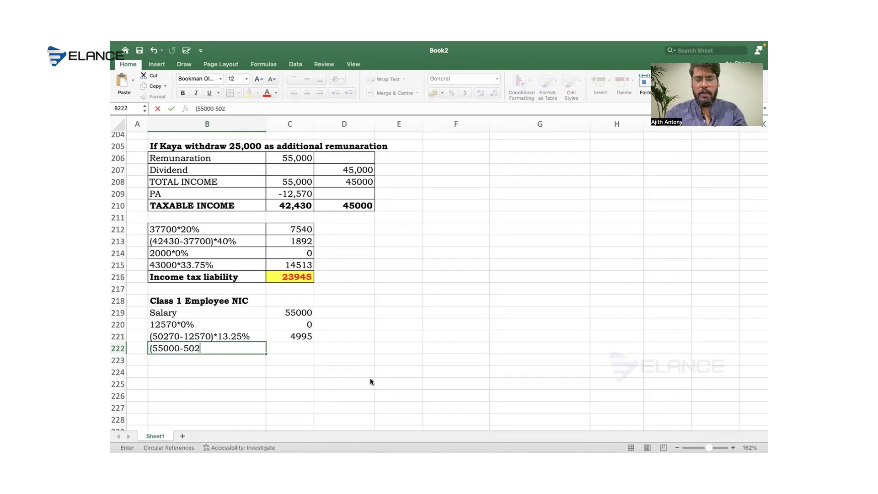
pyautogui.write('70)*3.2')
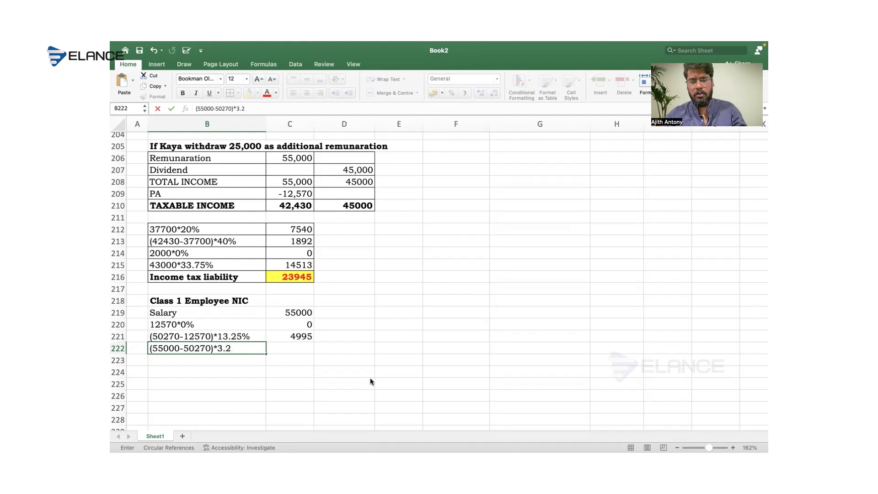
pyautogui.write('5')
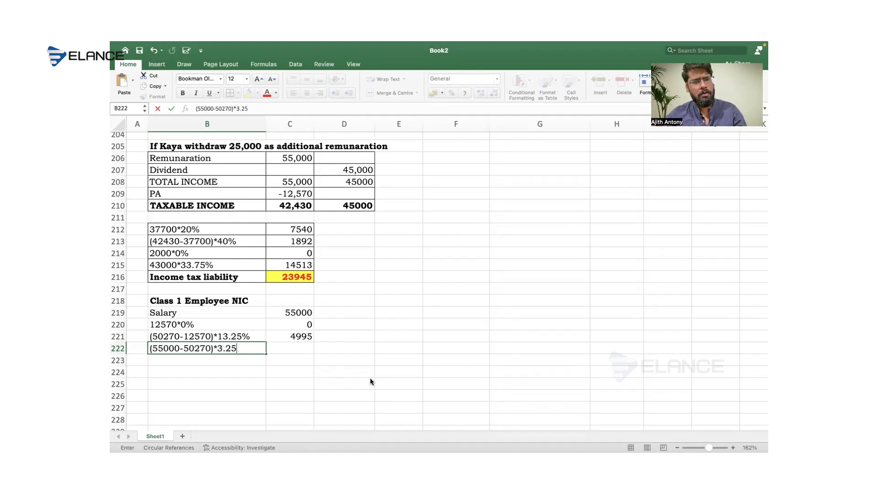
pyautogui.write('%')
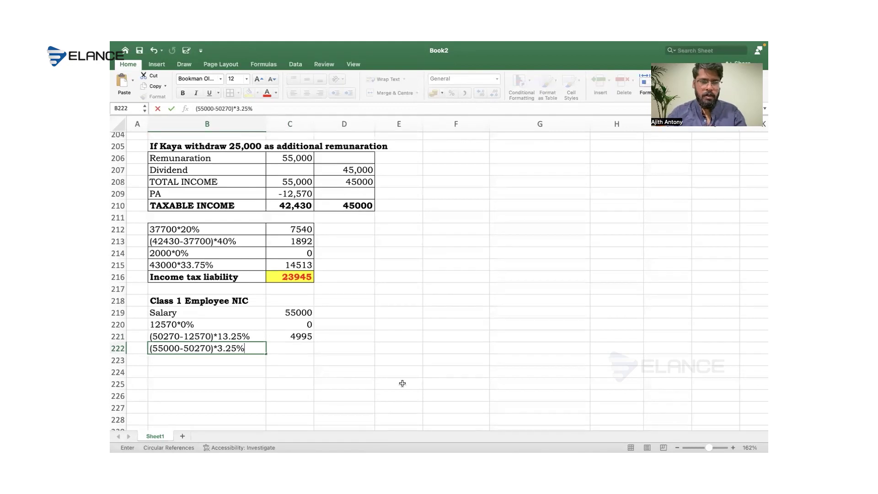
pyautogui.moveTo(249, 349); pyautogui.dragTo(147, 352)
pyautogui.press('super+c')
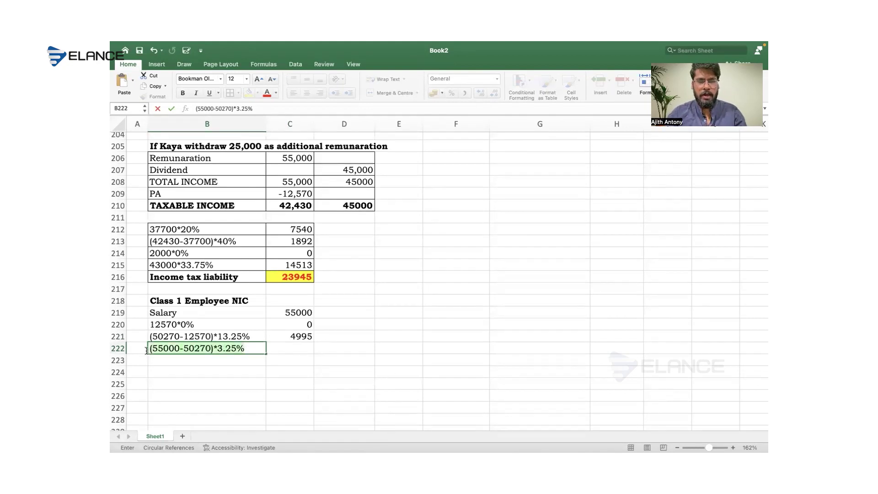
pyautogui.click(275, 346)
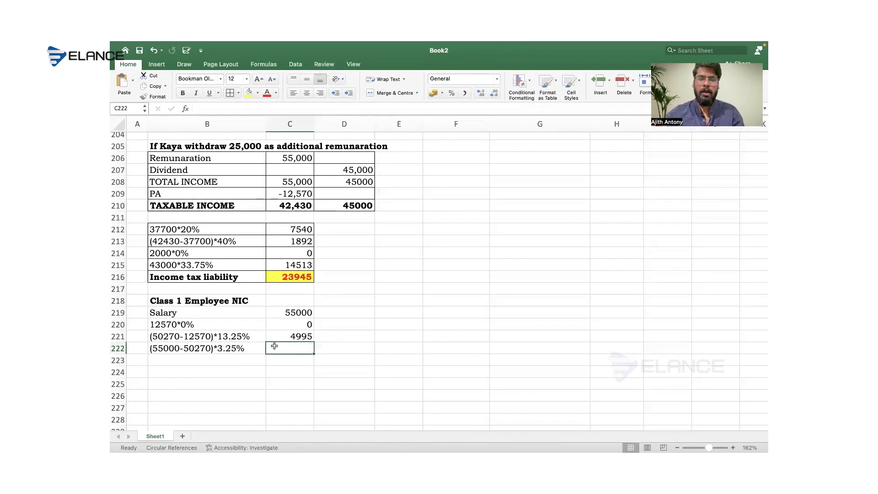
pyautogui.write('=')
pyautogui.press('super+v')
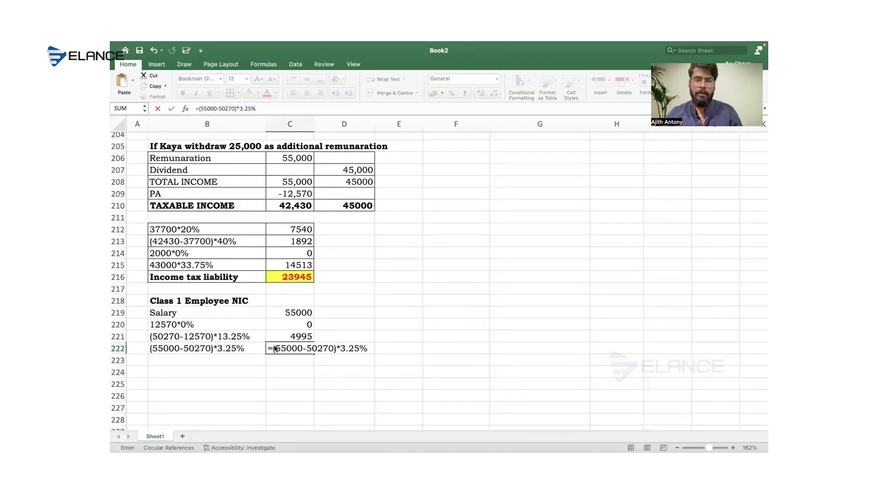
pyautogui.press('Return')
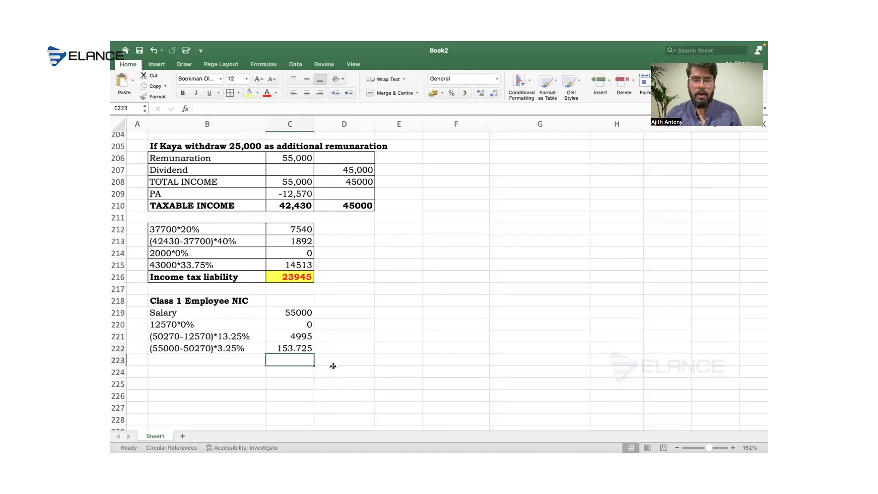
# Step: Replace the 3.25% NIC formula in C222 with the rounded value 154
pyautogui.click(301, 350)
pyautogui.write('154')
pyautogui.press('Return')
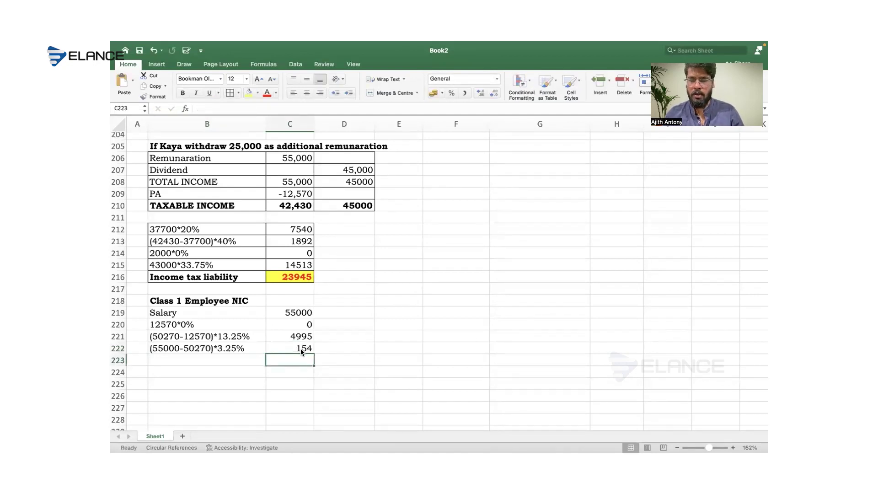
# Step: Total the employee NIC amounts C220:C222 in C223 with a SUM formula
pyautogui.hotkey('shift', 'Up')
pyautogui.hotkey('shift', 'Up')
pyautogui.hotkey('shift', 'Up')
pyautogui.press('super+shift+t')
pyautogui.click(289, 362)
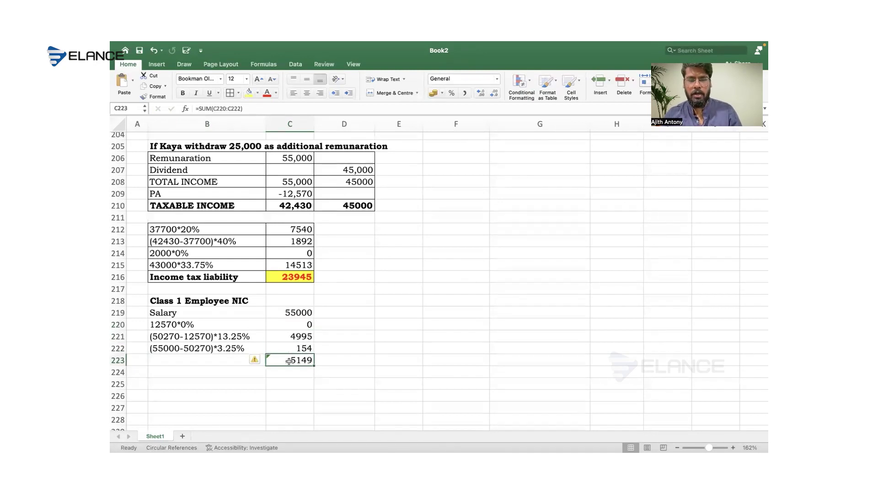
# Step: Format the NIC total in C223 bold with red text and yellow fill, and add borders to all cells of B218:C223
pyautogui.press('super+b')
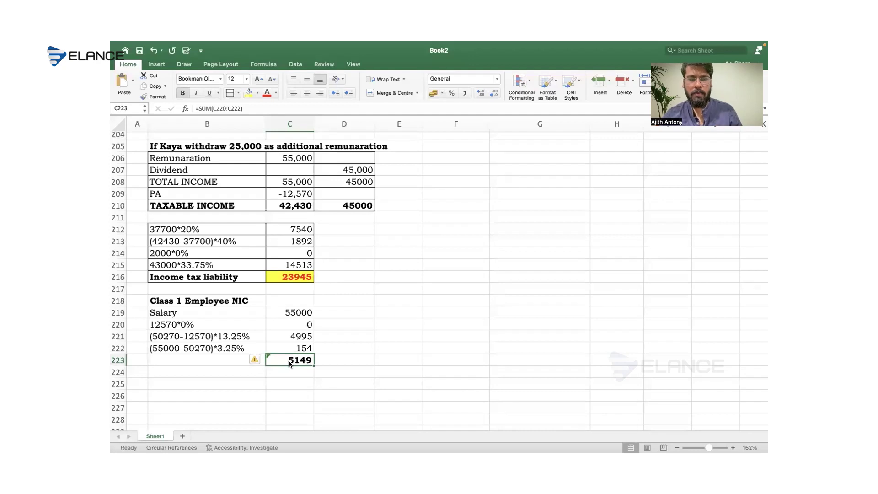
pyautogui.click(253, 94)
pyautogui.click(267, 94)
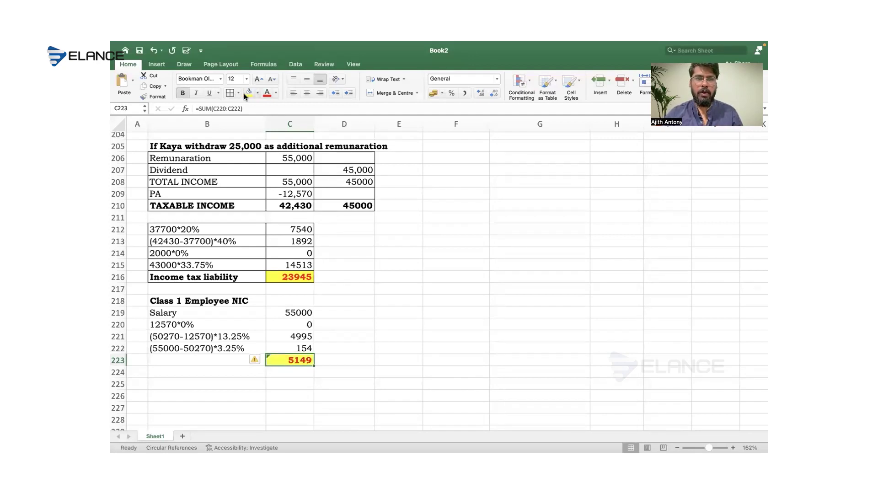
pyautogui.moveTo(245, 304); pyautogui.dragTo(290, 353)
pyautogui.click(230, 94)
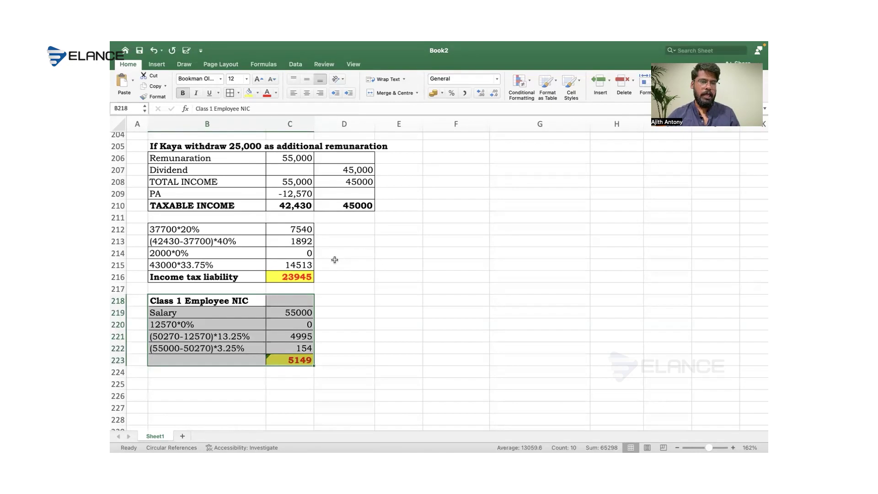
# Step: Enter the heading "Corporation tax" in B225 and make it bold
pyautogui.click(342, 334)
pyautogui.scroll(-3, 341, 330)
pyautogui.scroll(-3, 341, 330)
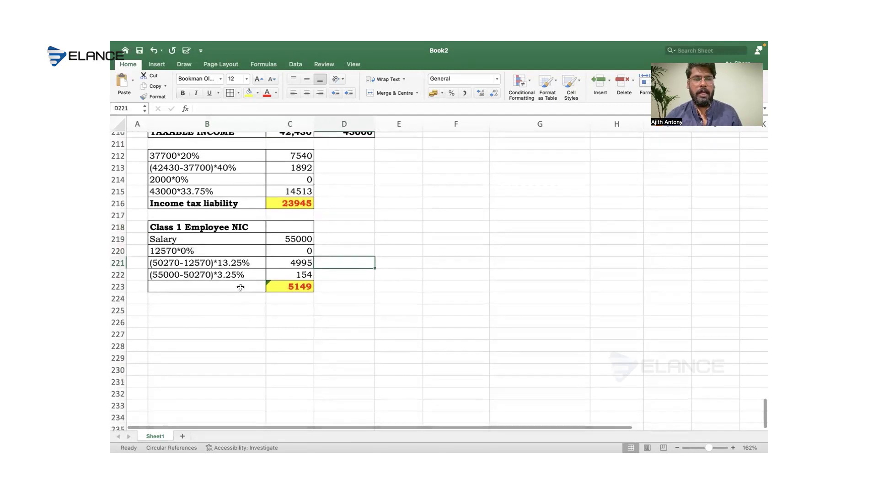
pyautogui.click(240, 341)
pyautogui.click(235, 309)
pyautogui.write('Corporat')
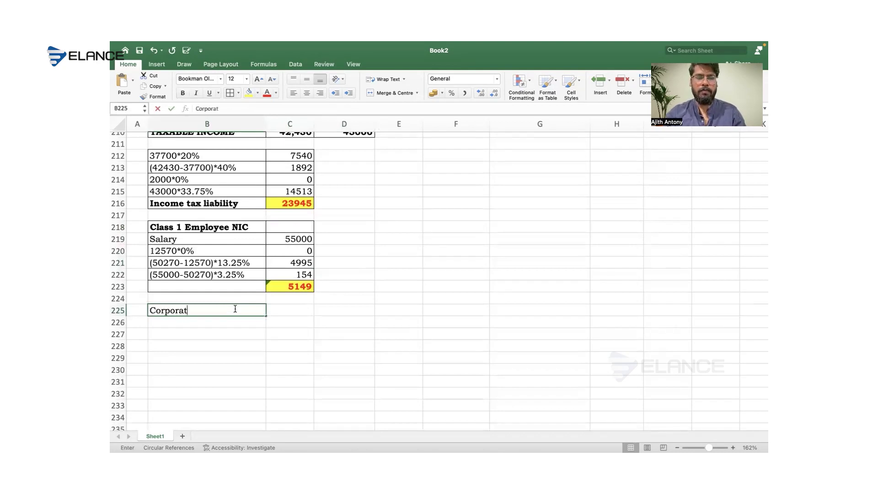
pyautogui.write('ion tx')
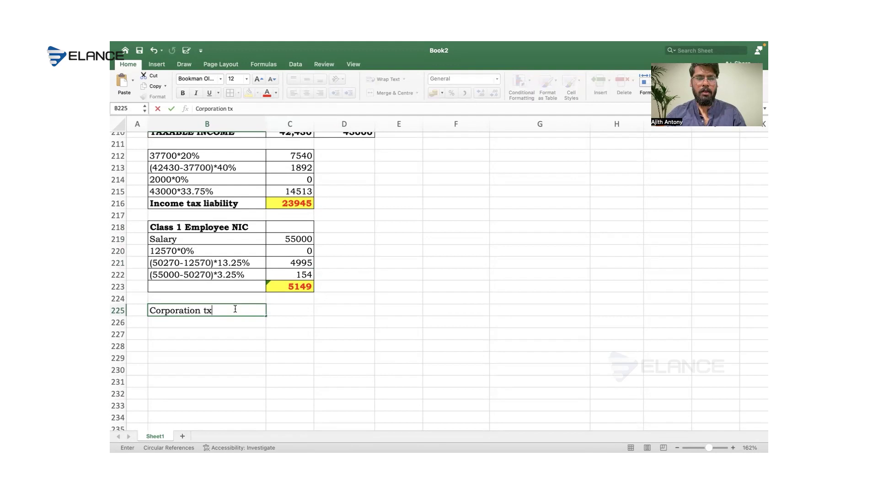
pyautogui.press('BackSpace')
pyautogui.write('ax')
pyautogui.press('Return')
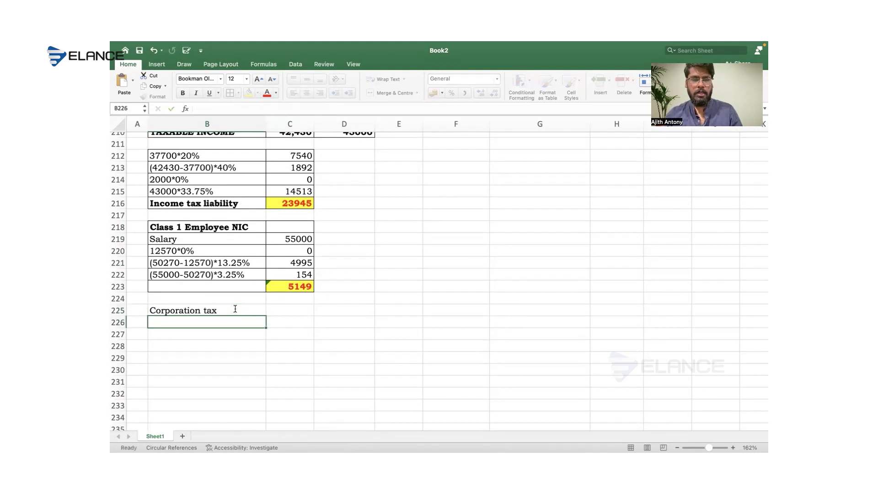
pyautogui.click(235, 309)
pyautogui.press('super+b')
pyautogui.press('Return')
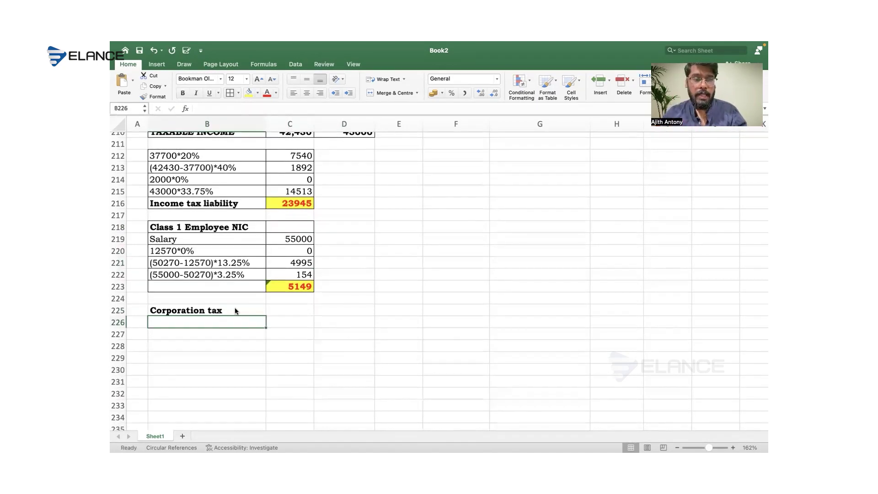
# Step: Switch to the exam question document and review Hopi Ltd's forecast tax adjusted trading profit and the director's remuneration details
pyautogui.hotkey('ctrl', 'Left')
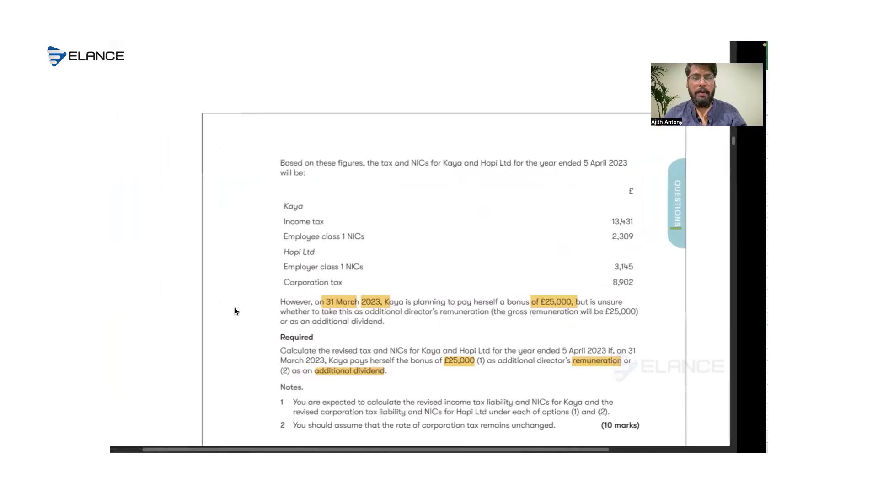
pyautogui.scroll(10, 235, 310)
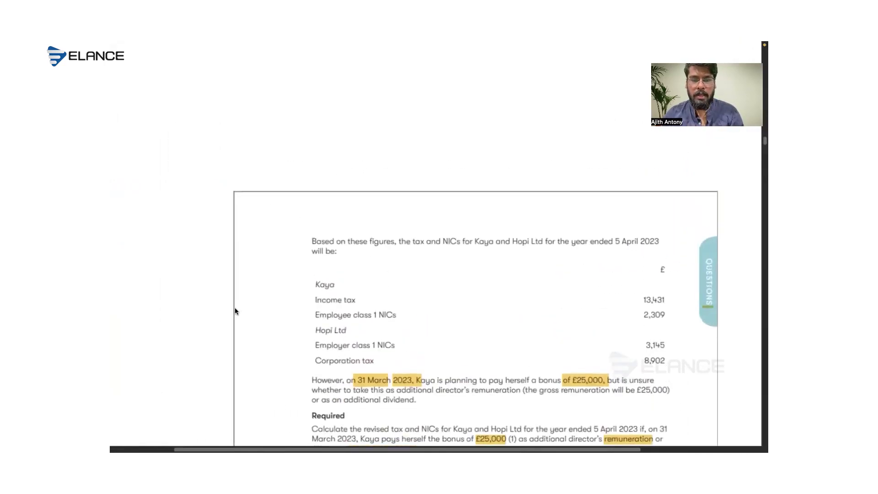
pyautogui.scroll(5, 235, 310)
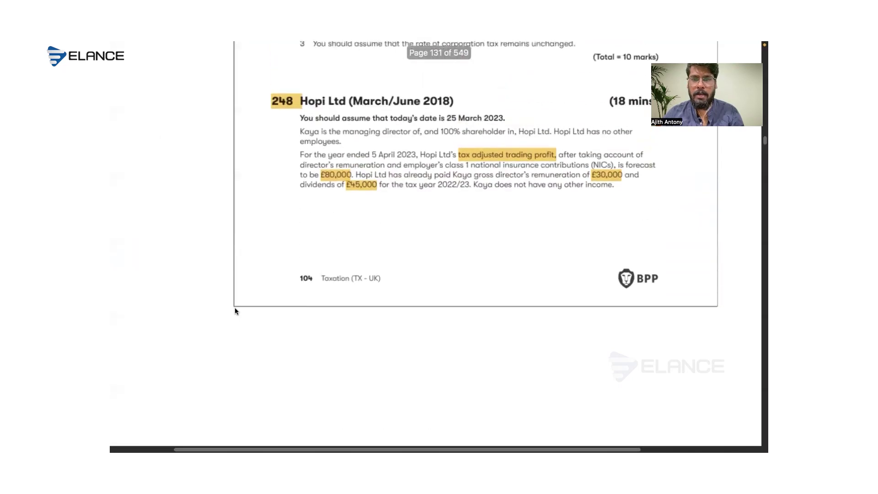
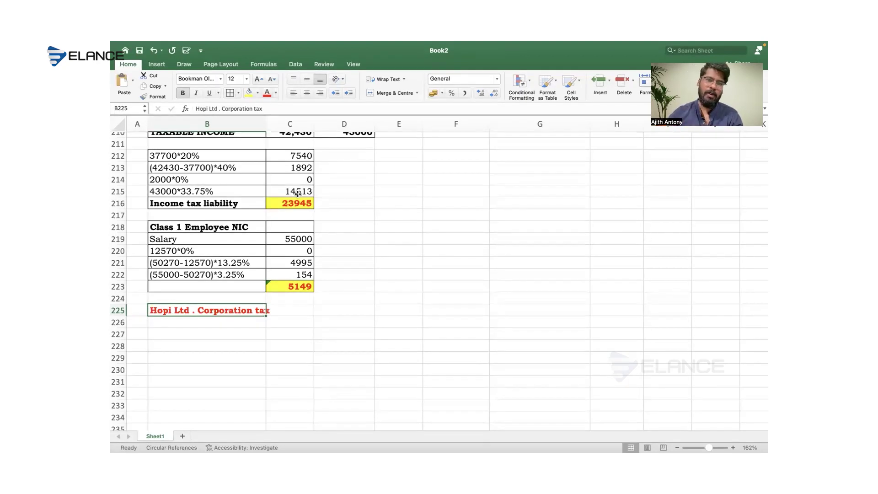
# Step: Change the "Hopi Ltd . Corporation tax" heading in B225 to black text and reapply red text to the NIC total in C223
pyautogui.click(353, 241)
pyautogui.click(324, 328)
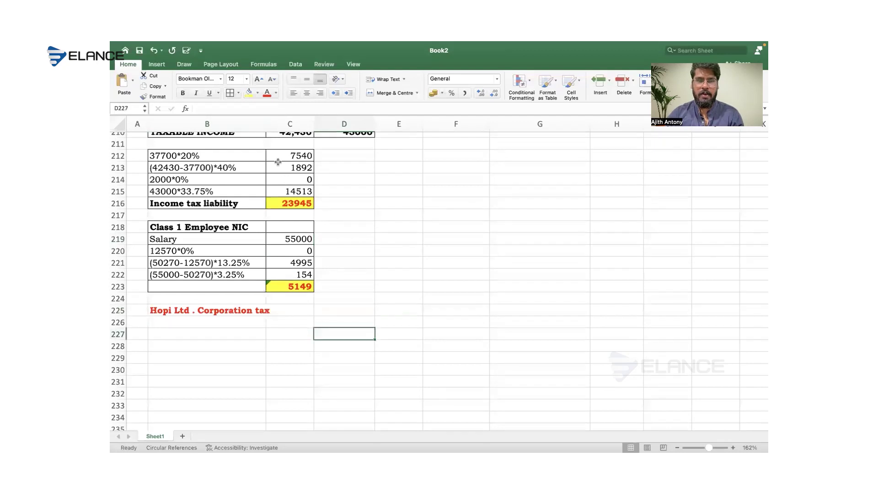
pyautogui.click(226, 306)
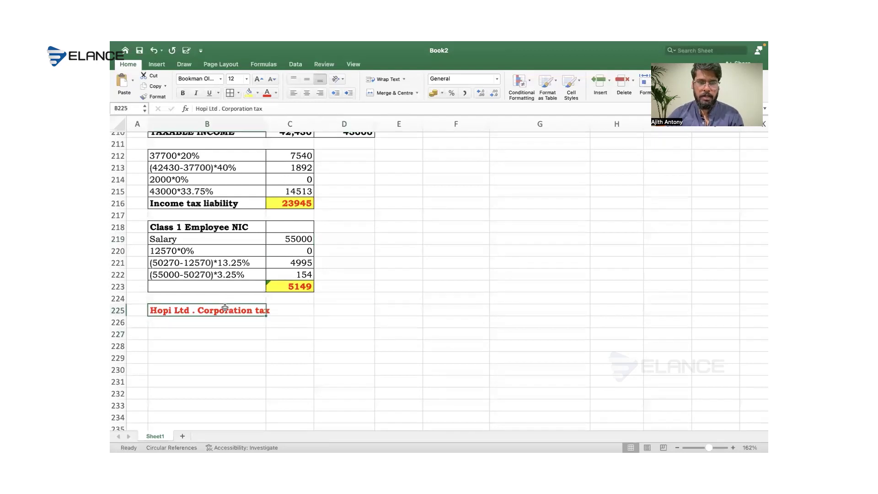
pyautogui.click(276, 93)
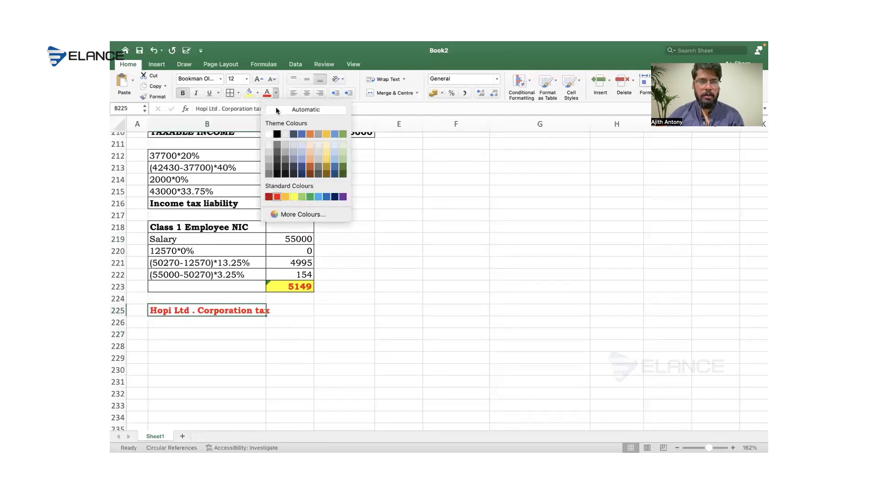
pyautogui.click(277, 134)
pyautogui.click(292, 288)
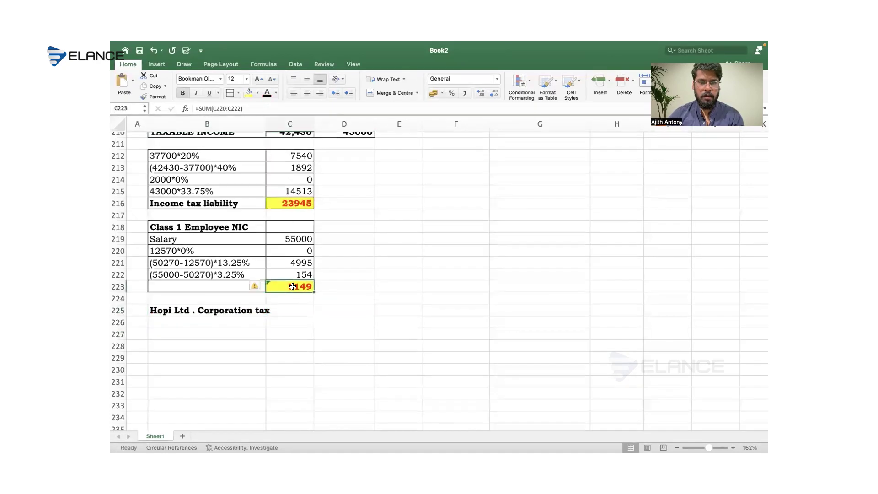
pyautogui.click(276, 92)
pyautogui.click(278, 195)
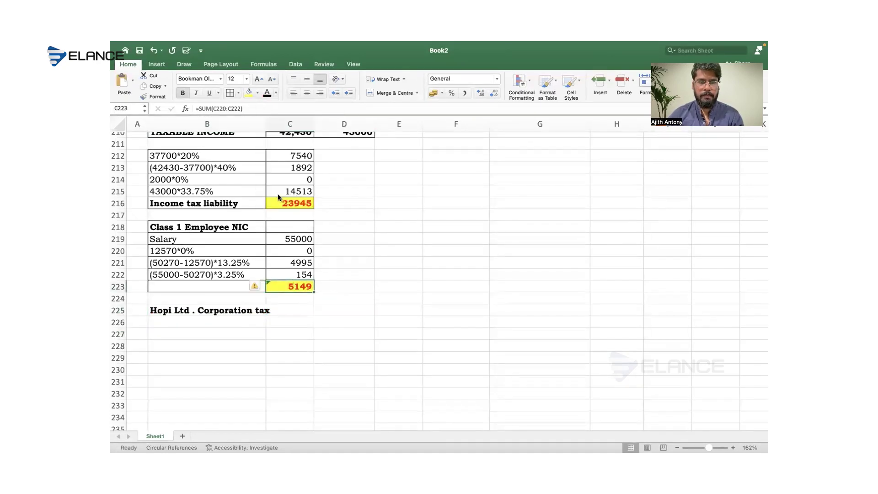
# Step: Enter the label "TTP (Given)" in B226 with the amount 80,000 in C226
pyautogui.click(248, 332)
pyautogui.click(244, 323)
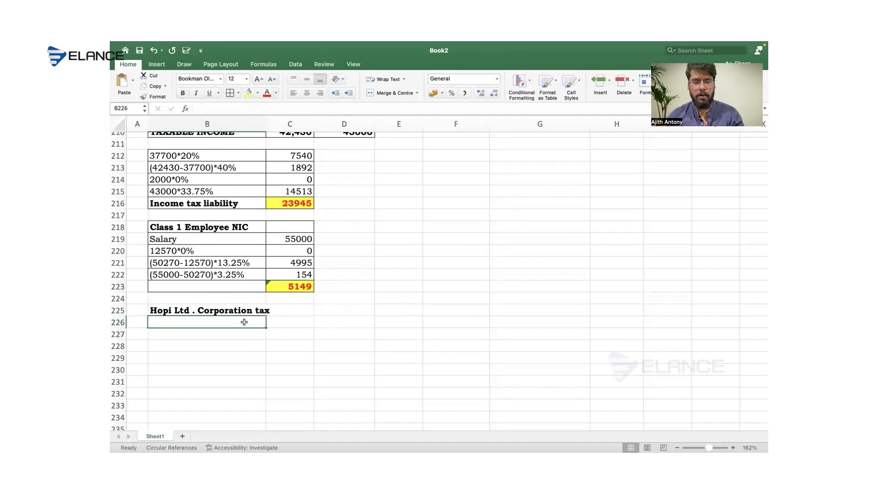
pyautogui.write('Taxable t')
pyautogui.press('BackSpace')
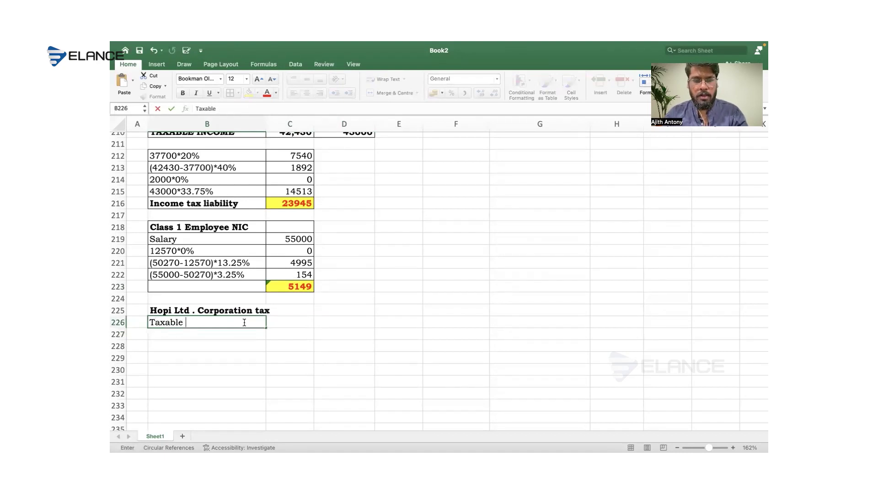
pyautogui.press('BackSpace')
pyautogui.press('BackSpace')
pyautogui.press('BackSpace')
pyautogui.press('BackSpace')
pyautogui.press('BackSpace')
pyautogui.press('BackSpace')
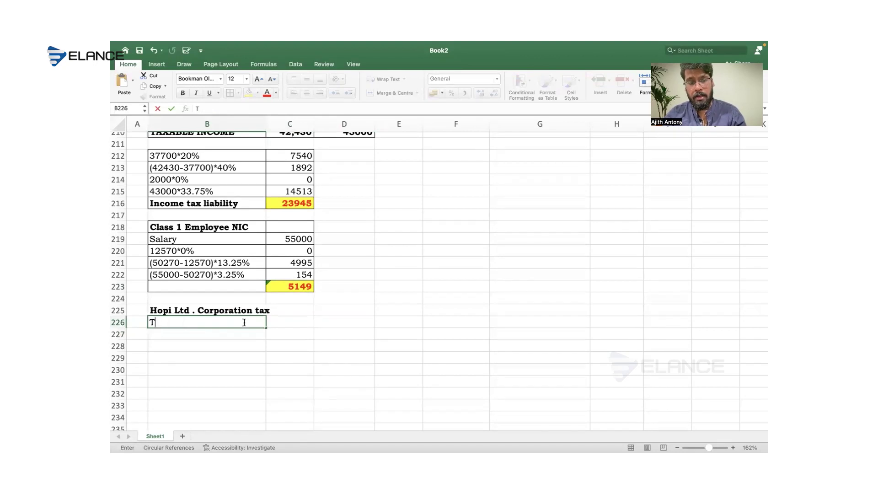
pyautogui.write('TG')
pyautogui.press('BackSpace')
pyautogui.write('P (Given')
pyautogui.press('BackSpace')
pyautogui.write('n)')
pyautogui.press('Tab')
pyautogui.write('80,000')
pyautogui.press('Return')
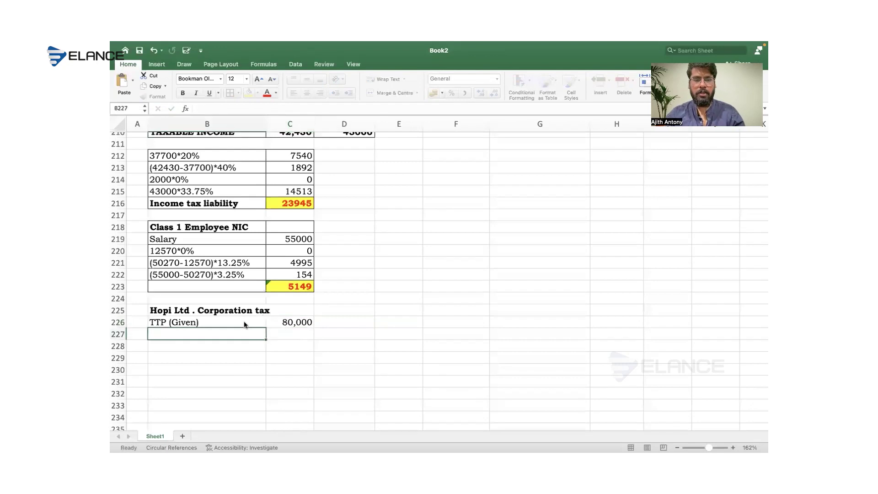
# Step: Add a "Remunaration" line in B227 with the deduction -25,000 in C227
pyautogui.write('Remunaration')
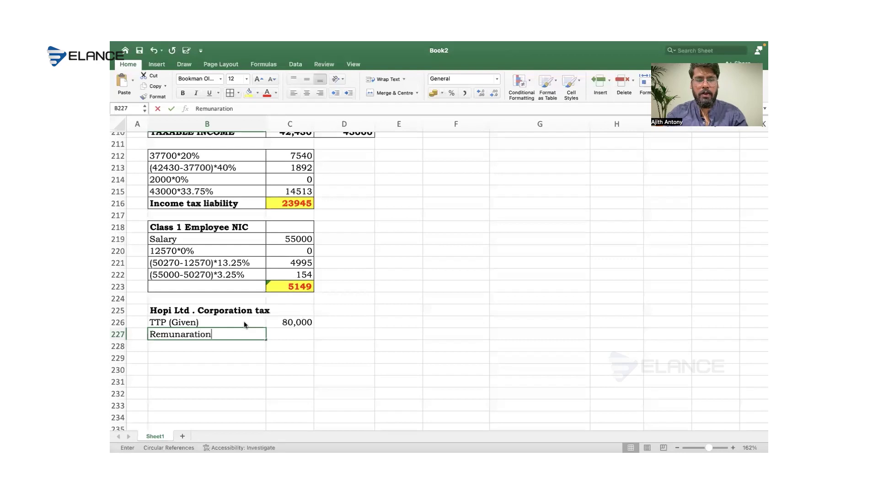
pyautogui.press('Tab')
pyautogui.write('-25,000')
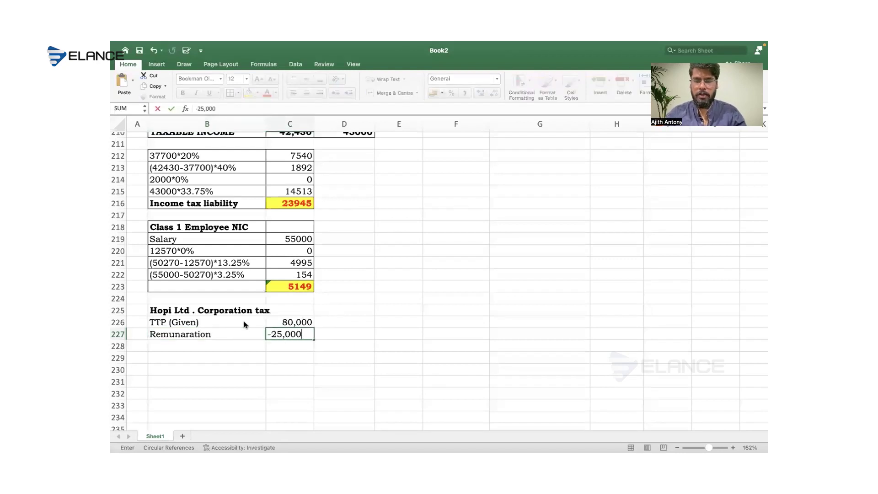
pyautogui.press('Return')
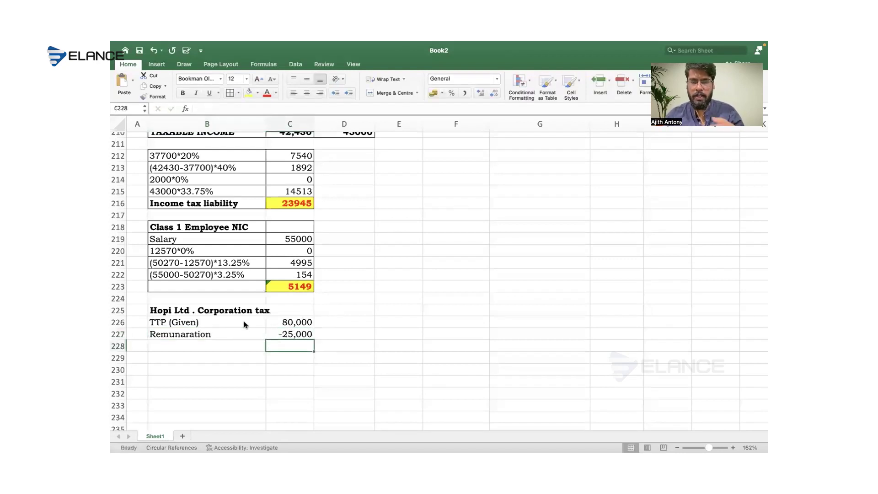
# Step: Label B228 under the remuneration deduction as "Additional NIC"
pyautogui.click(227, 344)
pyautogui.scroll(-2, 227, 345)
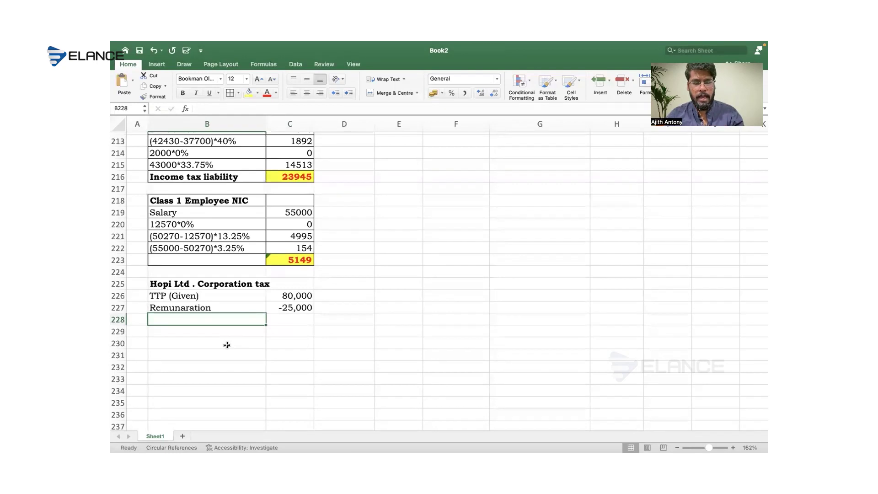
pyautogui.write('A')
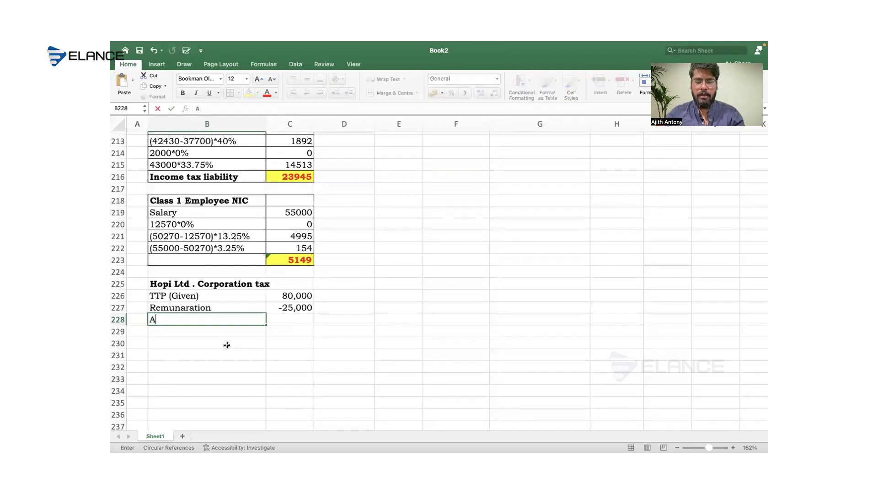
pyautogui.write('dditional NIC')
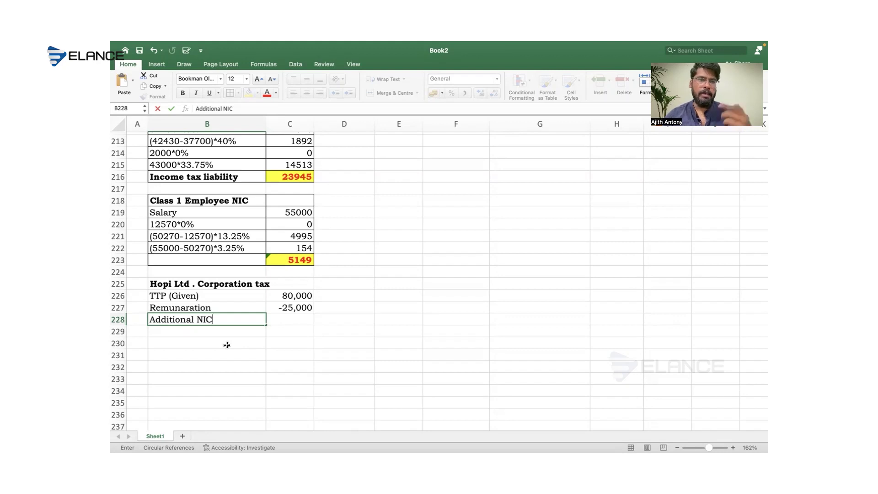
pyautogui.scroll(-4, 227, 344)
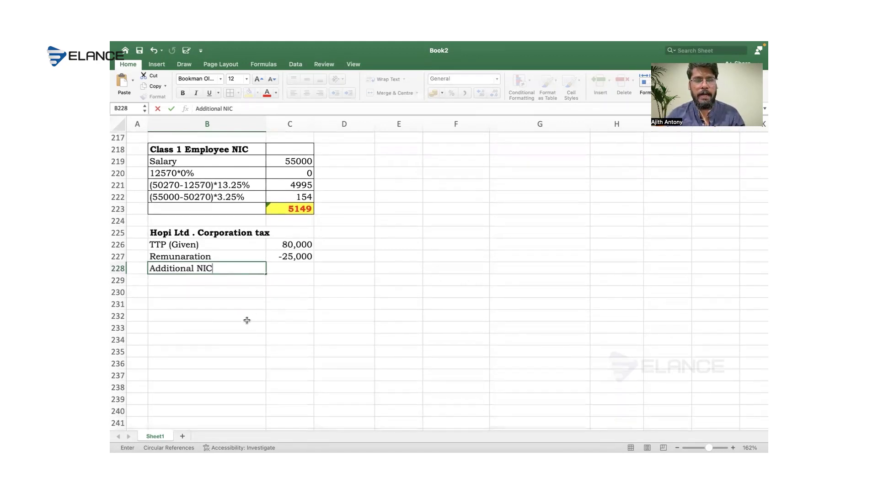
pyautogui.click(247, 320)
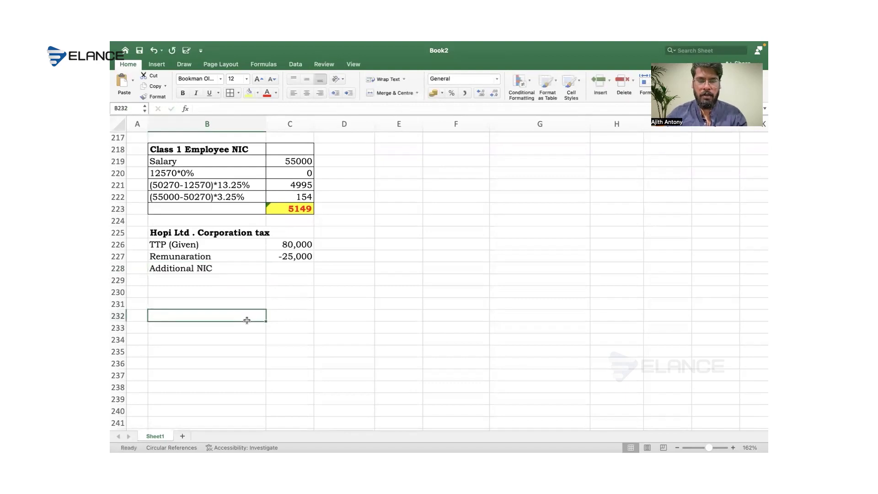
# Step: Copy the "Class 1 Employer NIC" heading from B201 into B232
pyautogui.scroll(10, 247, 321)
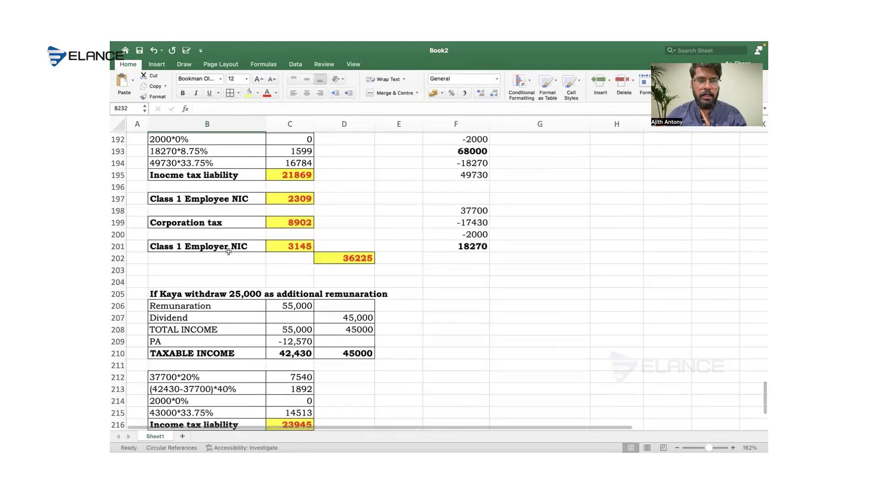
pyautogui.click(228, 250)
pyautogui.press('super+c')
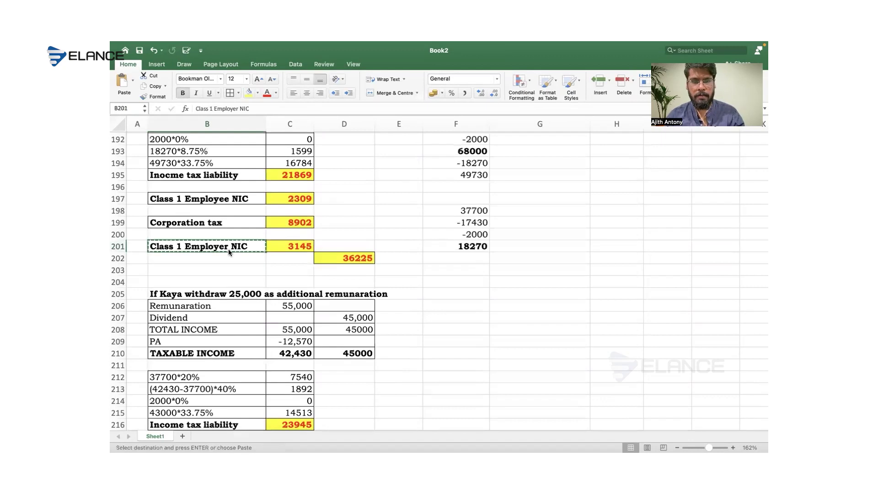
pyautogui.scroll(-13, 228, 250)
pyautogui.scroll(4, 236, 364)
pyautogui.click(216, 305)
pyautogui.press('Return')
# Step: Enter the salary 55,000 in C232 beside the employer NIC heading and make it bold
pyautogui.press('Right')
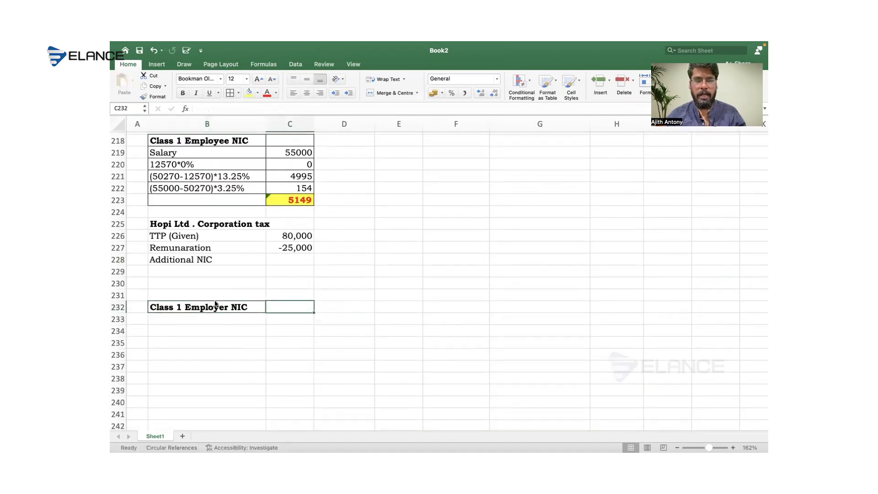
pyautogui.write('55,000')
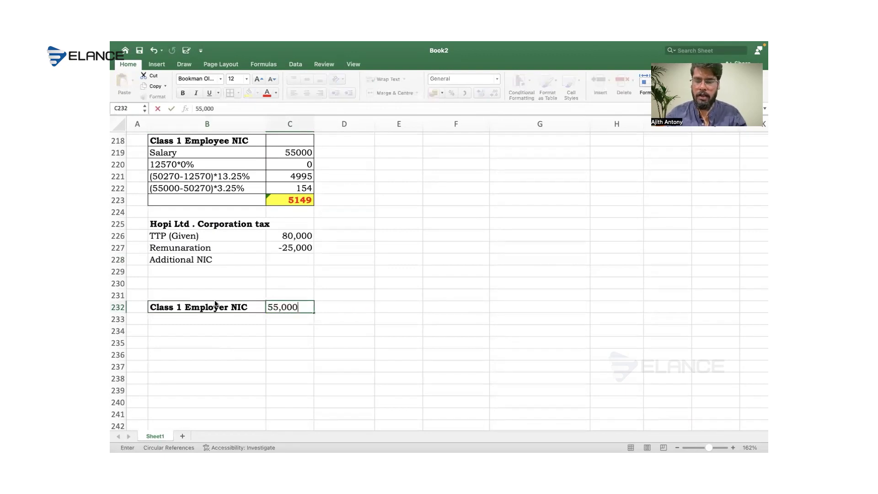
pyautogui.press('Return')
pyautogui.press('Up')
pyautogui.press('super+b')
pyautogui.press('Down')
pyautogui.press('Left')
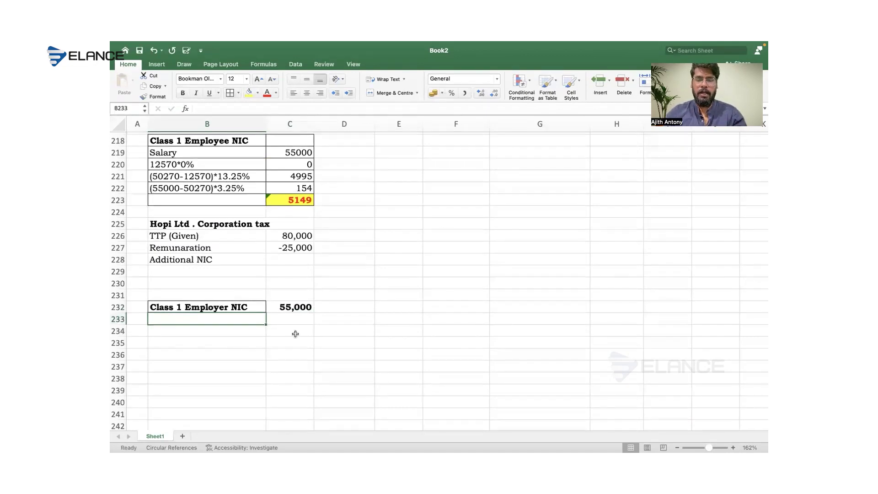
# Step: Enter the nil-rate employer NIC working 9100*0% in B233 with 0 in C233
pyautogui.write('9100')
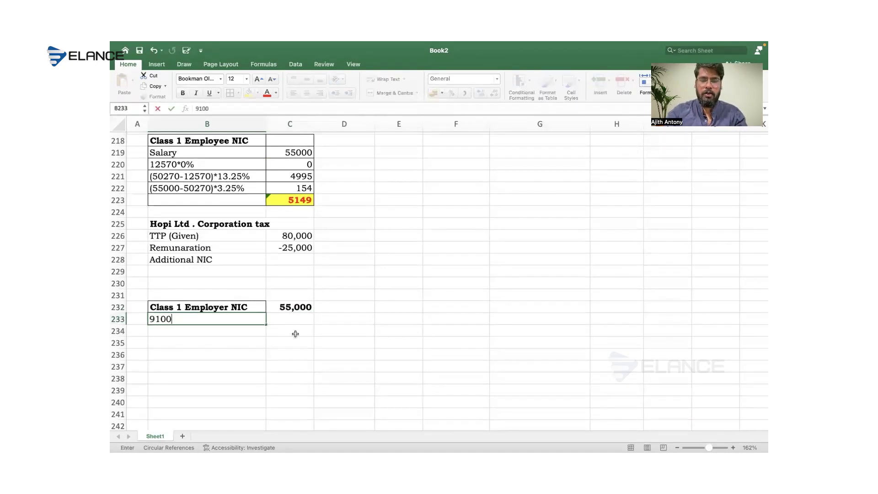
pyautogui.write('*0%')
pyautogui.press('Right')
pyautogui.write('0')
pyautogui.press('Return')
# Step: Enter the employer NIC working (55000-9100)*15.05% as text in B234
pyautogui.write('(')
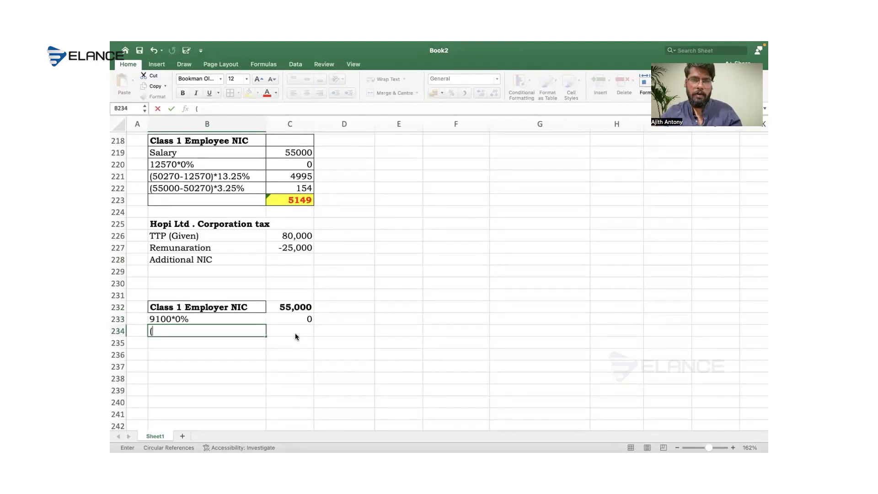
pyautogui.write('55000-')
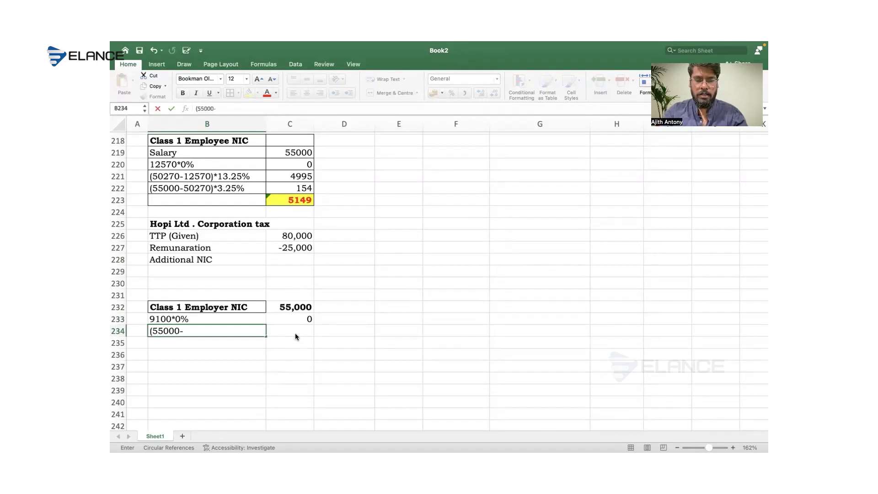
pyautogui.write('9100)*')
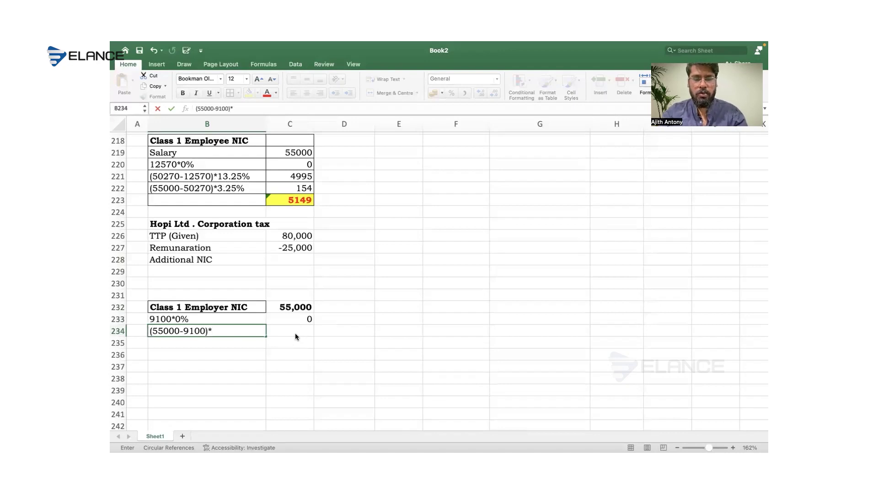
pyautogui.write('15.0')
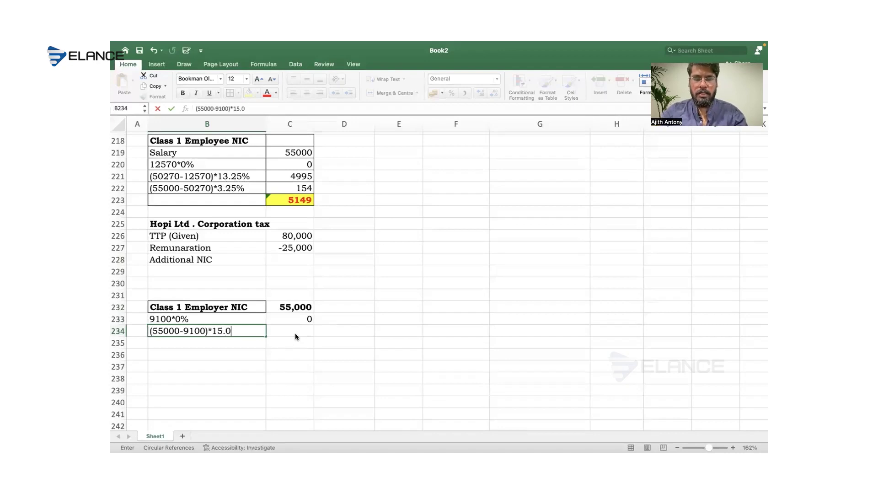
pyautogui.write('5%')
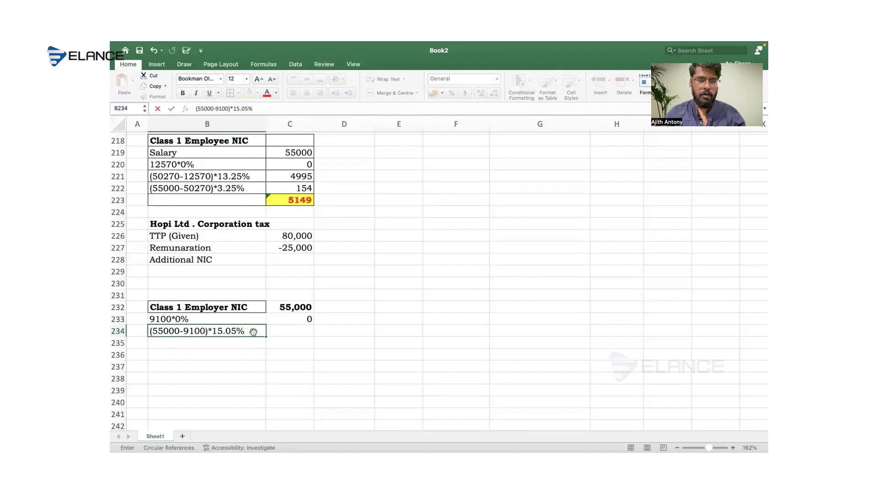
# Step: Evaluate the B234 working as a formula in C234 and replace the result with the rounded value 6908
pyautogui.moveTo(256, 332); pyautogui.dragTo(143, 334)
pyautogui.hotkey('ctrl', 'c')
pyautogui.press('Tab')
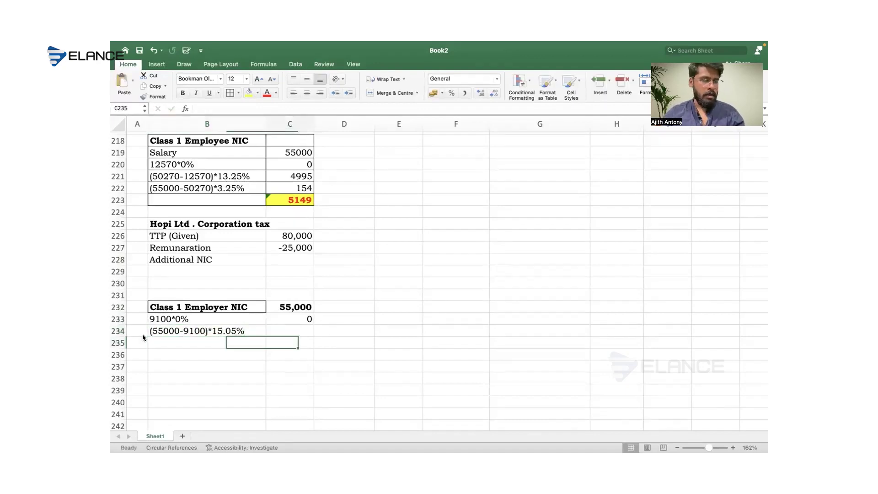
pyautogui.write('=')
pyautogui.hotkey('ctrl', 'v')
pyautogui.press('Return')
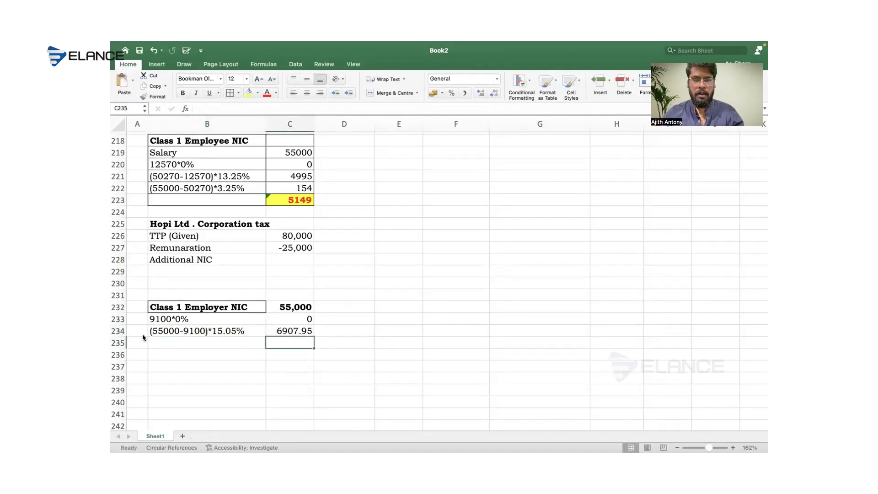
pyautogui.click(297, 333)
pyautogui.write('6908')
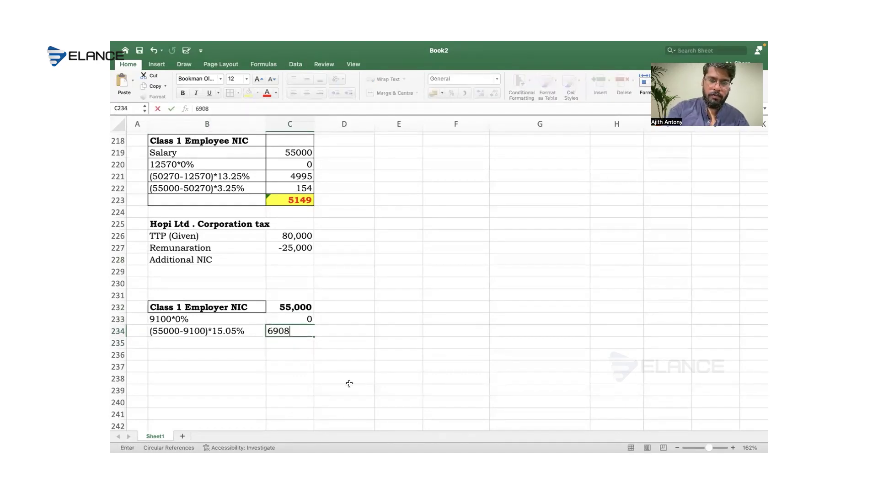
pyautogui.press('Return')
# Step: Apply borders to all cells of the Class 1 Employer NIC table in B232:C234
pyautogui.moveTo(254, 311); pyautogui.dragTo(291, 331)
pyautogui.click(230, 93)
pyautogui.click(363, 297)
pyautogui.click(284, 330)
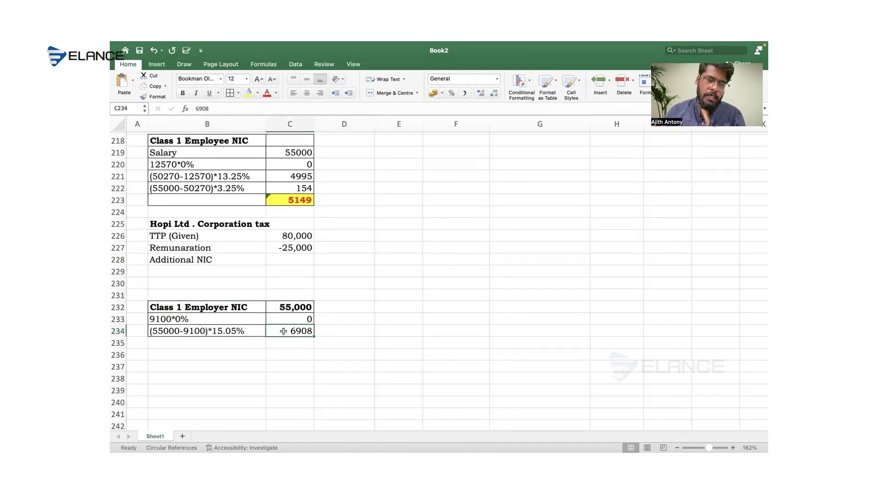
# Step: Switch to the Hopi Ltd question PDF, highlight the employer class 1 NICs figure 3,145, and return to the workbook
pyautogui.click(288, 261)
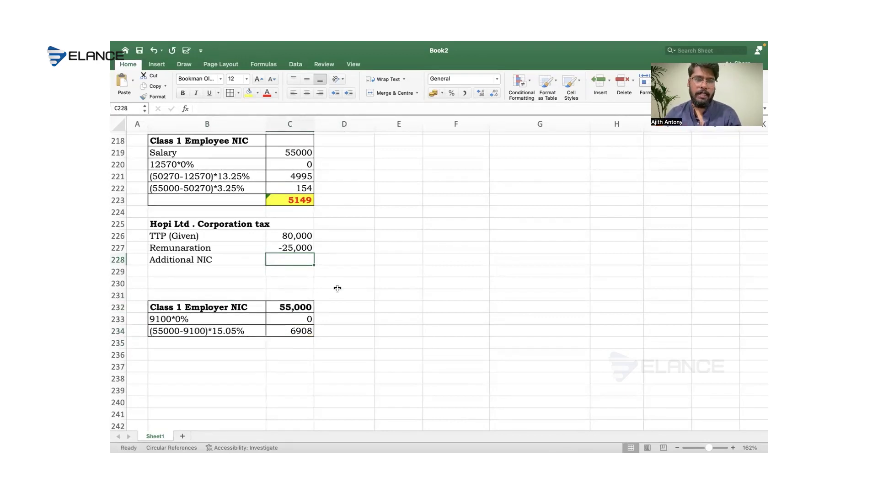
pyautogui.click(302, 238)
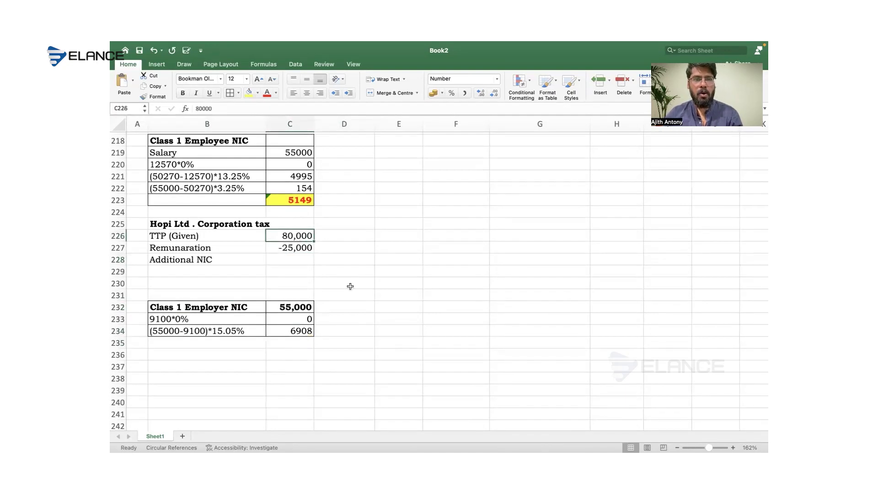
pyautogui.hotkey('ctrl', 'Left')
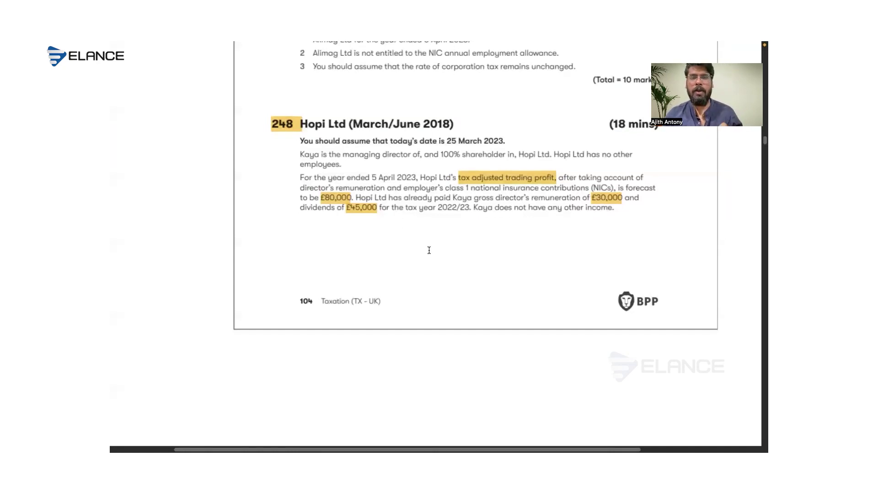
pyautogui.scroll(-10, 447, 300)
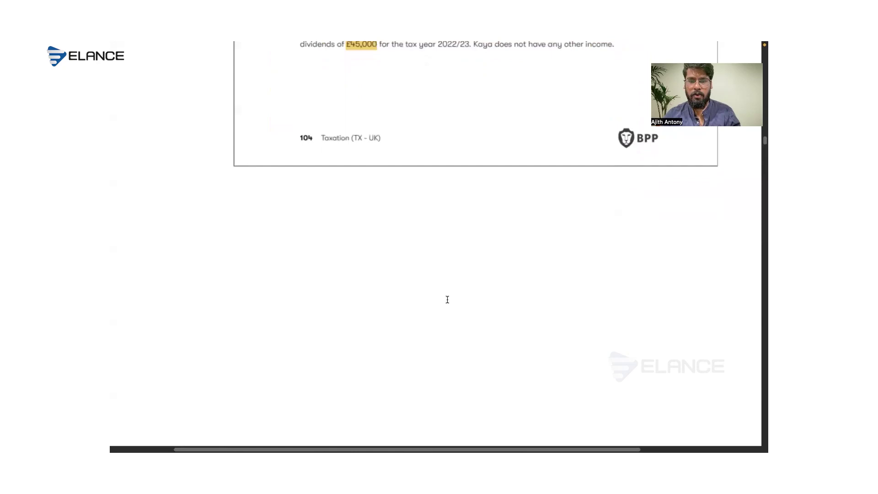
pyautogui.scroll(-4, 447, 299)
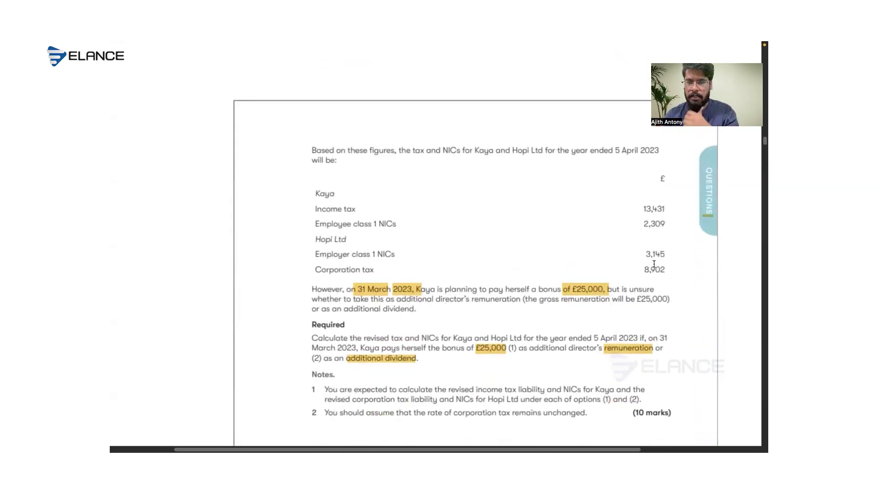
pyautogui.moveTo(646, 255); pyautogui.dragTo(665, 255)
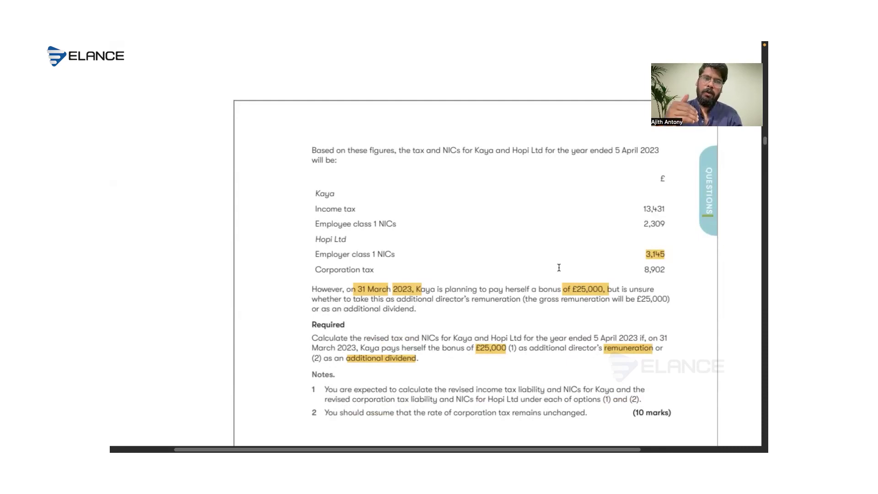
pyautogui.hotkey('ctrl', 'Right')
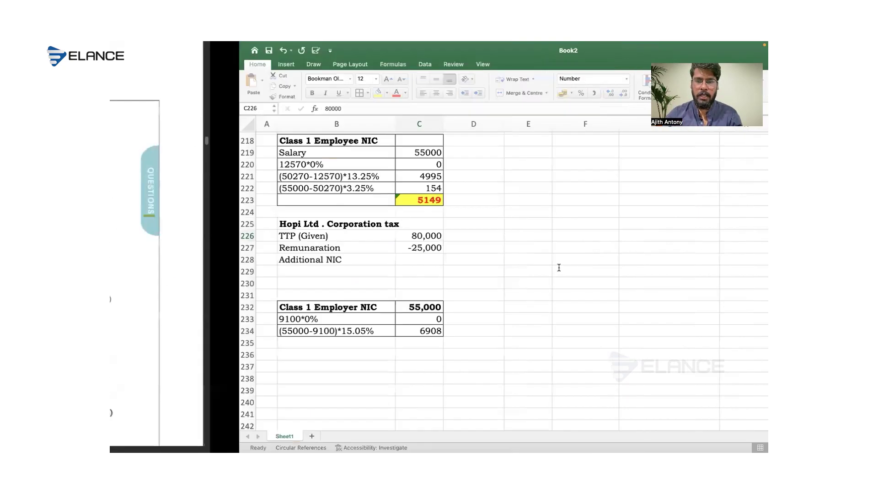
pyautogui.press('Down')
pyautogui.press('Down')
pyautogui.press('Down')
pyautogui.press('Down')
pyautogui.press('Down')
pyautogui.press('Down')
pyautogui.press('Down')
pyautogui.press('Down')
pyautogui.press('Down')
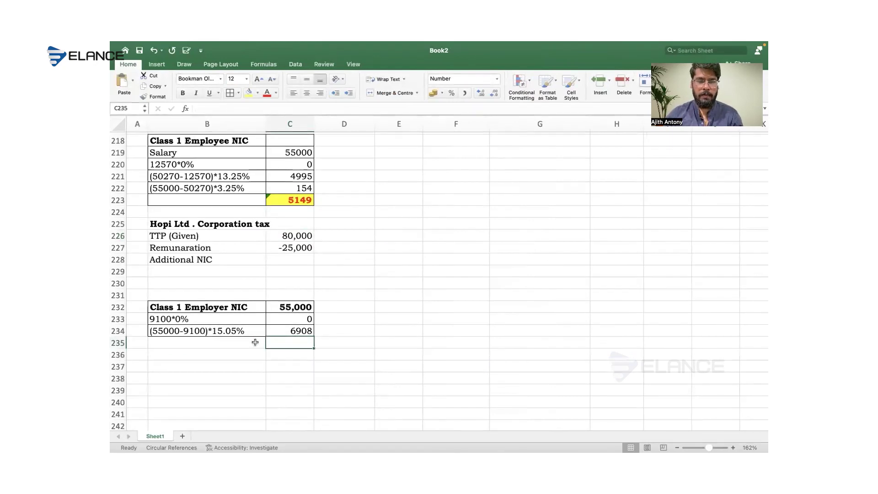
# Step: Enter the additional NIC deduction -(6908-3145) in C228, checking the 3,145 figure against the question PDF
pyautogui.click(285, 259)
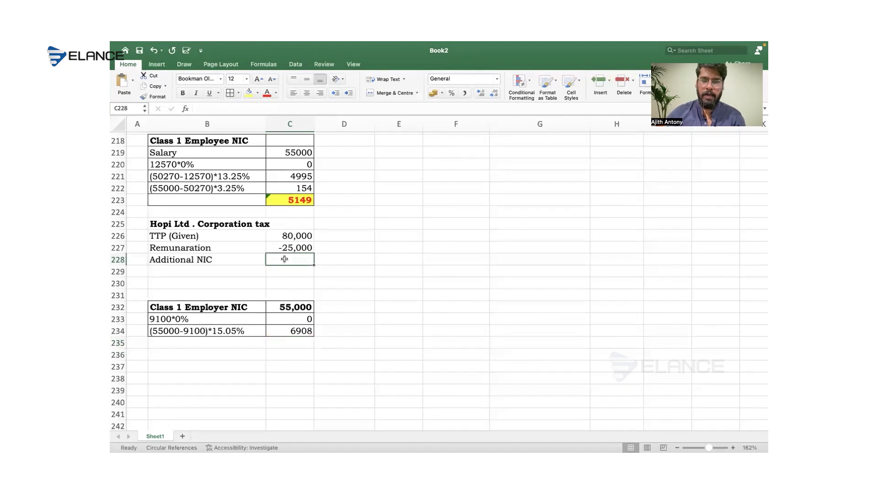
pyautogui.write('-(')
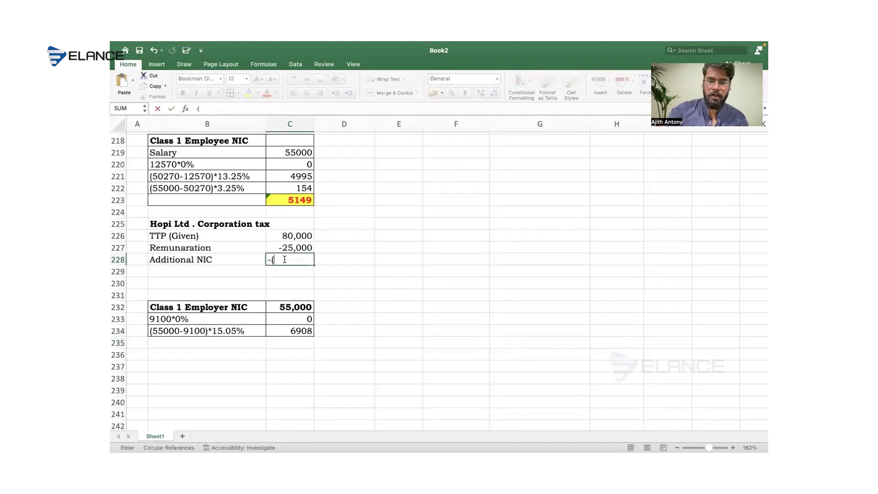
pyautogui.write('6908')
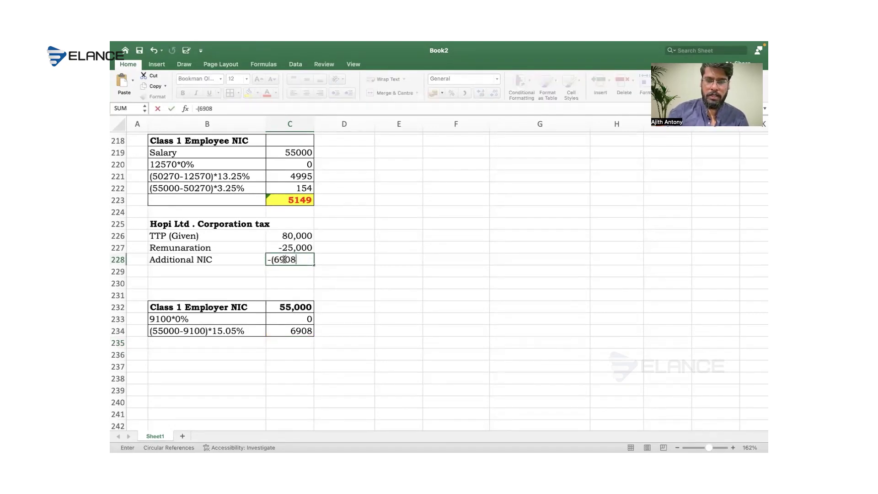
pyautogui.write('-31')
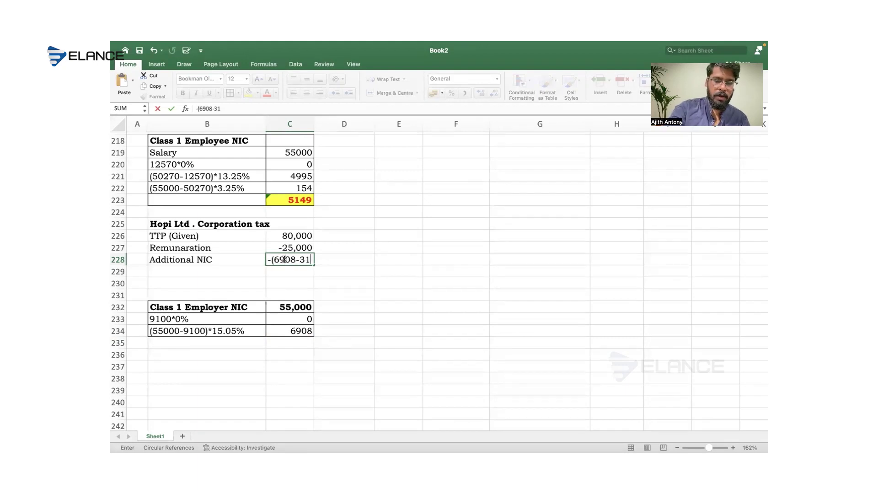
pyautogui.write('45)')
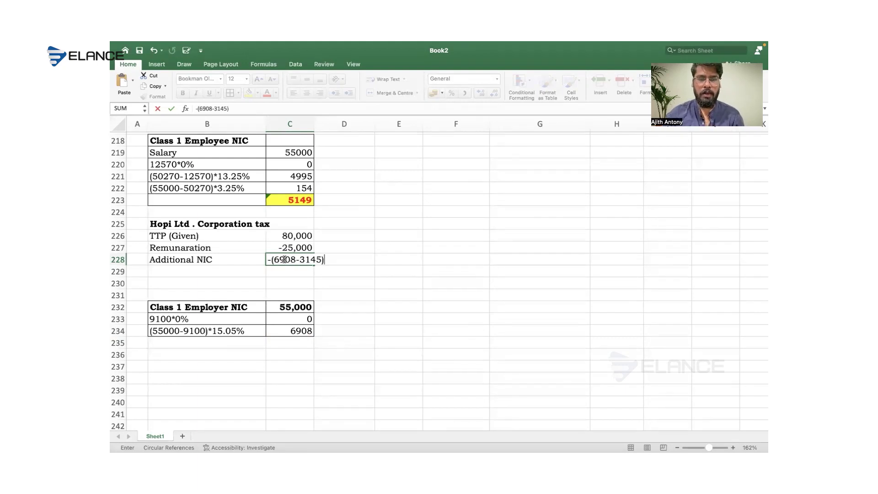
pyautogui.hotkey('ctrl', 'Left')
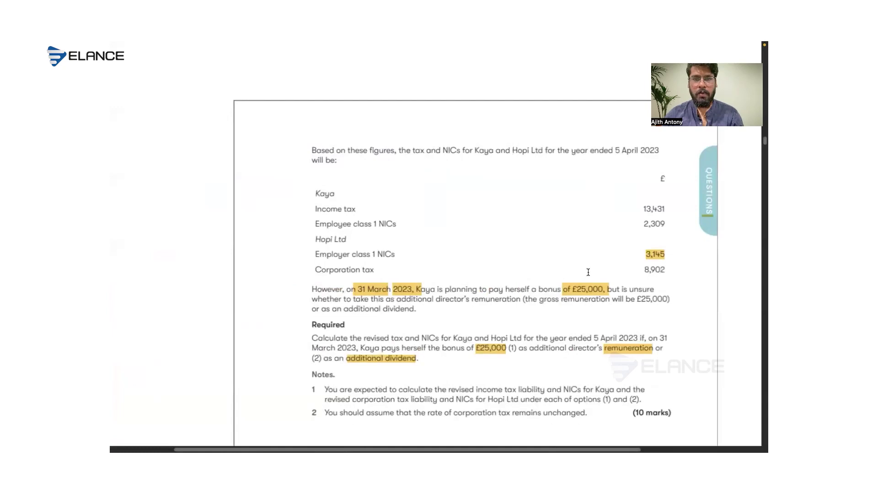
pyautogui.hotkey('ctrl', 'Right')
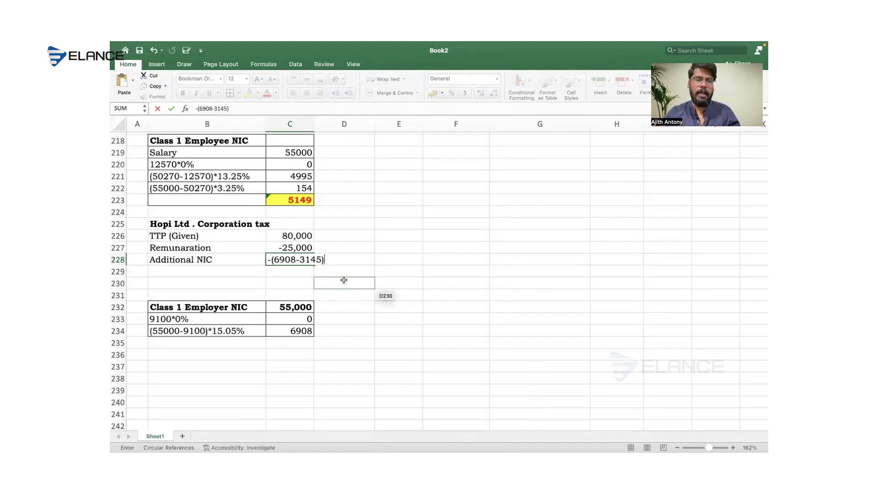
pyautogui.press('Return')
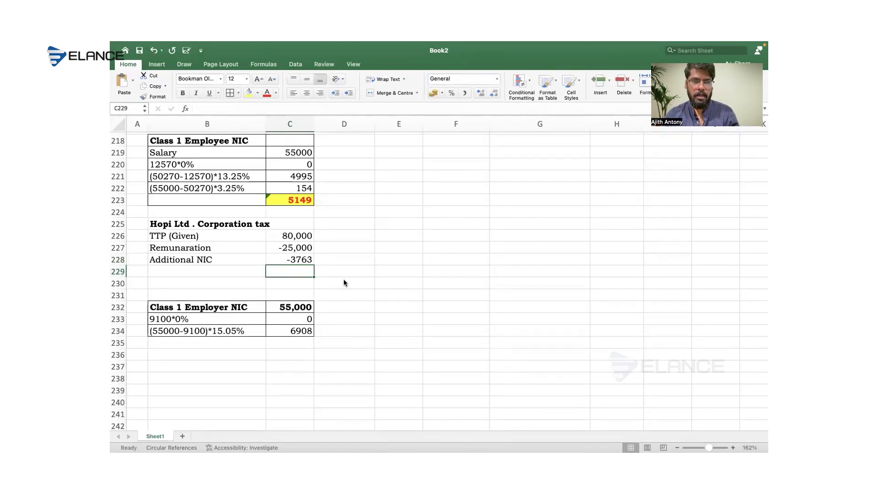
# Step: Sum C226:C228 into C229 and label the total "TTP" in B229
pyautogui.click(284, 234)
pyautogui.moveTo(285, 252); pyautogui.dragTo(284, 261)
pyautogui.press('super+shift+t')
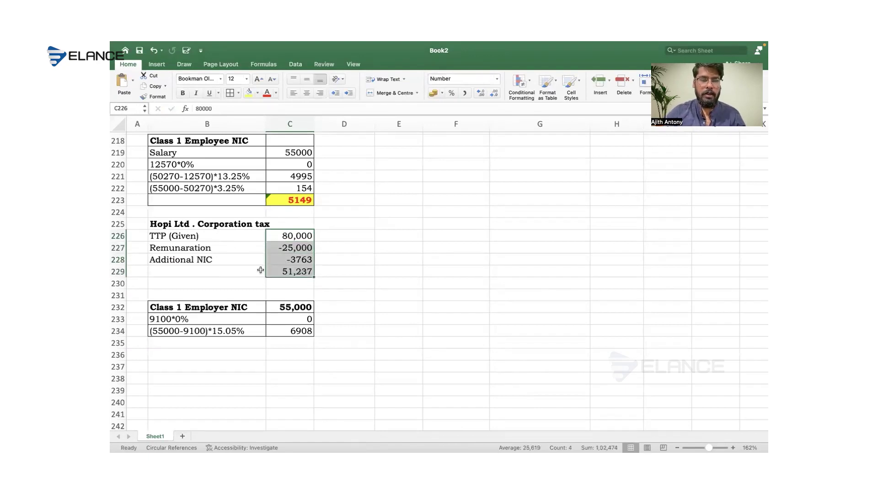
pyautogui.click(224, 271)
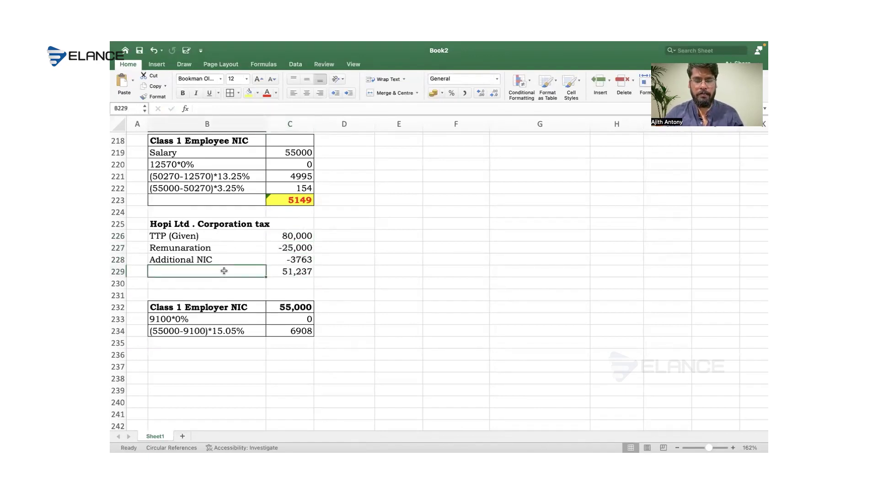
pyautogui.write('TT')
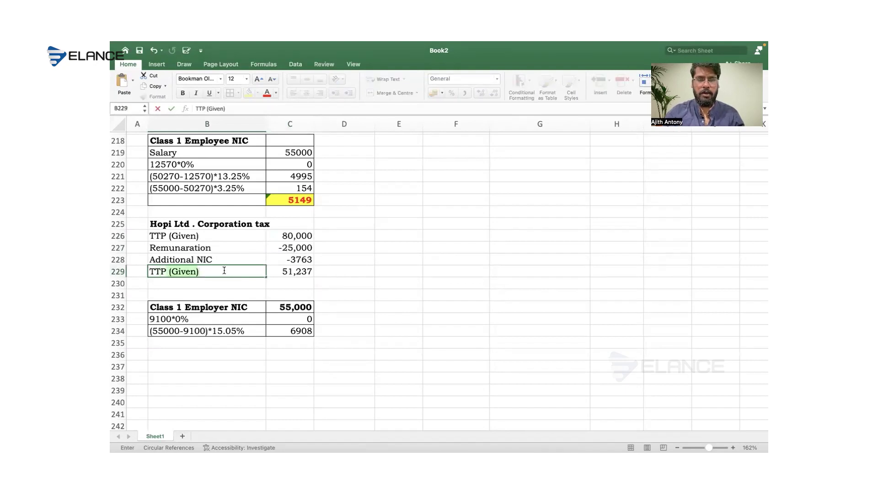
pyautogui.write('P')
pyautogui.press('BackSpace')
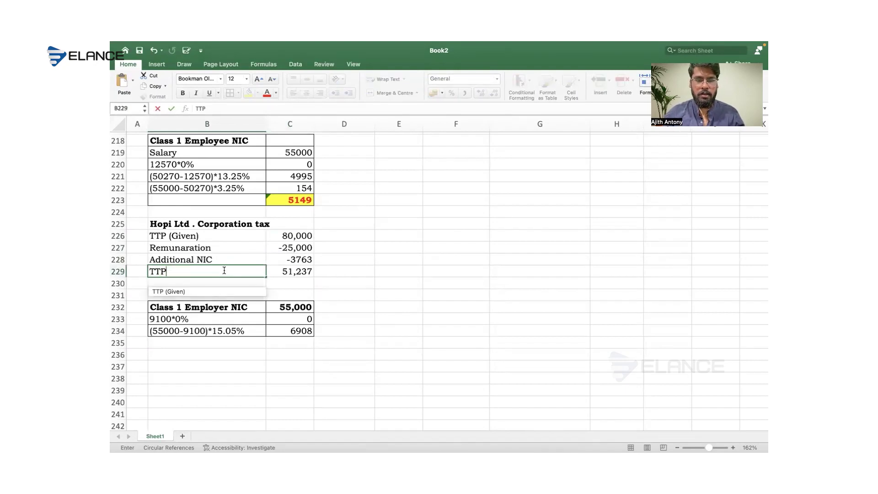
pyautogui.press('Return')
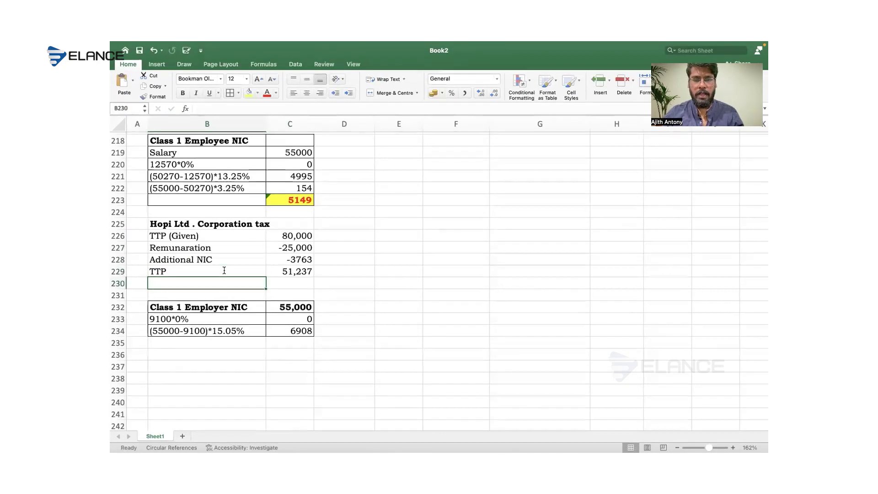
# Step: Make the TTP total row in B229:C229 bold
pyautogui.press('Up')
pyautogui.press('Up')
pyautogui.moveTo(225, 270); pyautogui.dragTo(295, 273)
pyautogui.press('super+b')
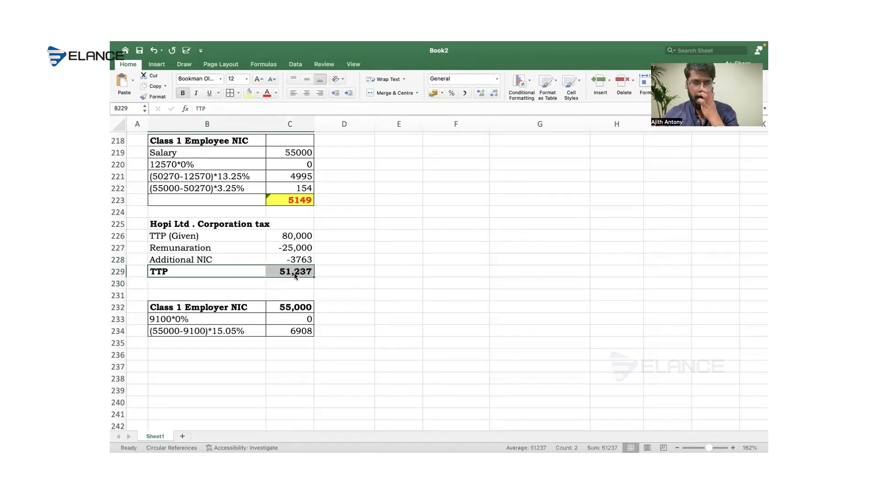
# Step: Label cell B230, directly below the TTP total, as "Corporation tax"
pyautogui.click(257, 286)
pyautogui.write('C')
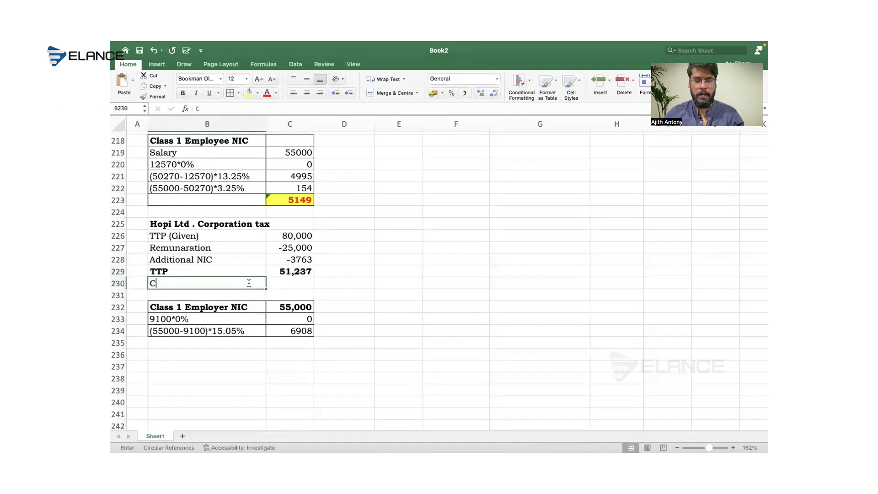
pyautogui.write('orora')
pyautogui.press('BackSpace')
pyautogui.press('BackSpace')
pyautogui.press('BackSpace')
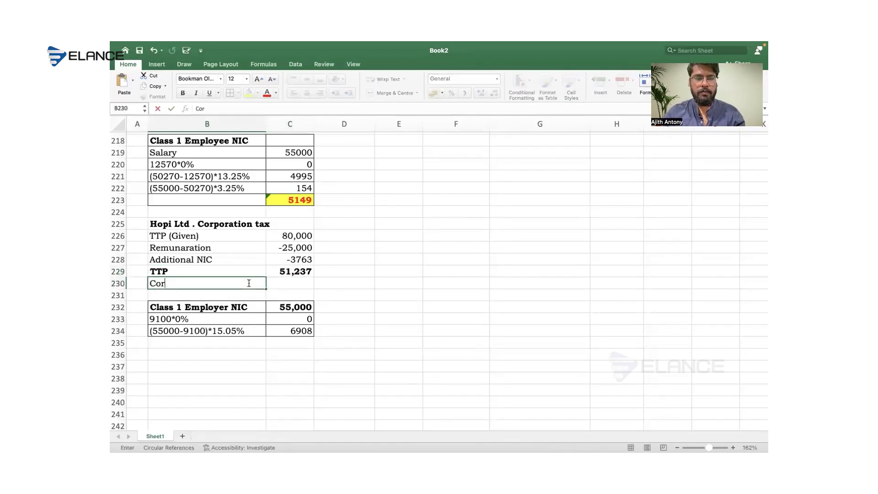
pyautogui.write('poration')
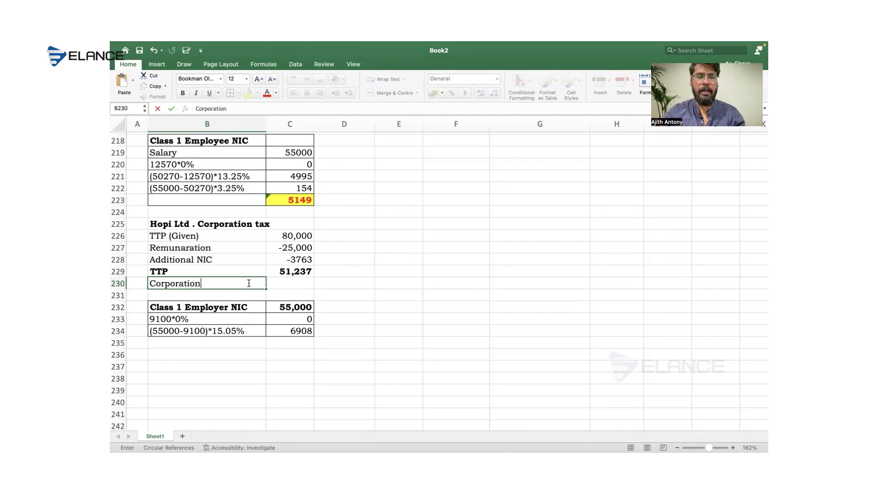
pyautogui.write(' tax')
pyautogui.press('Tab')
# Step: Calculate the corporation tax in C230 as C229*0.19, and replace the formula with the rounded value 9735
pyautogui.write('=')
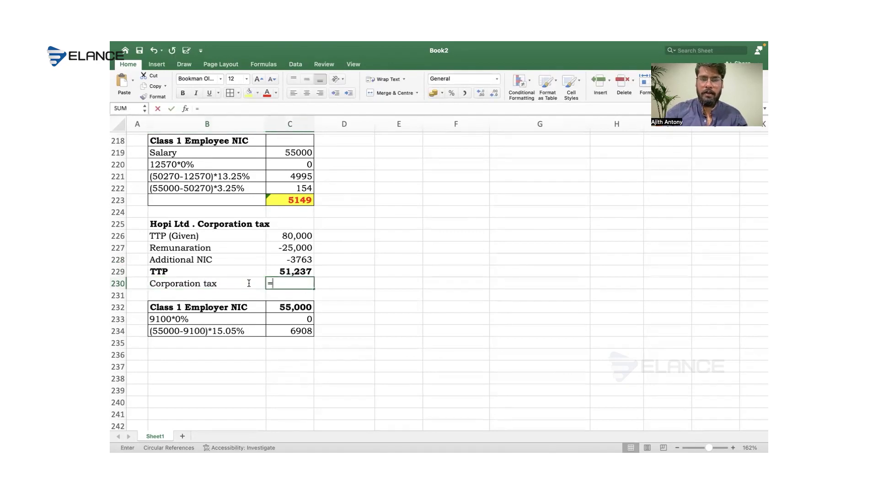
pyautogui.press('Up')
pyautogui.write('*.19')
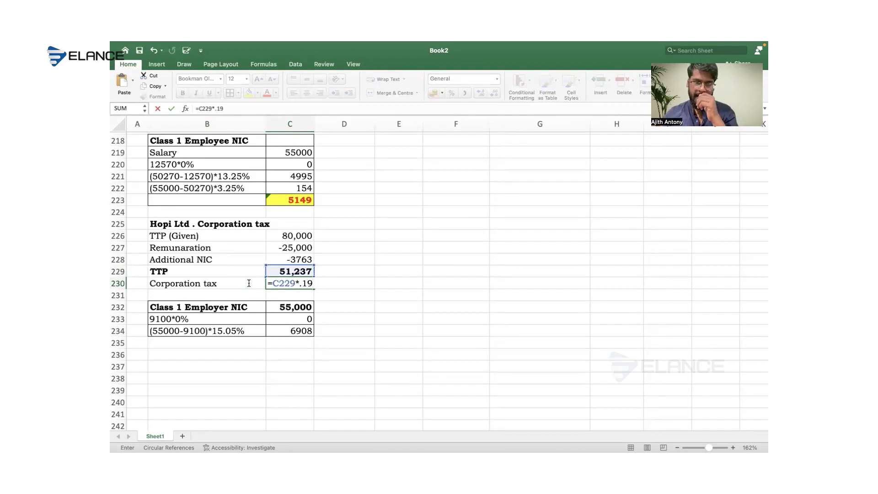
pyautogui.press('Return')
pyautogui.click(289, 283)
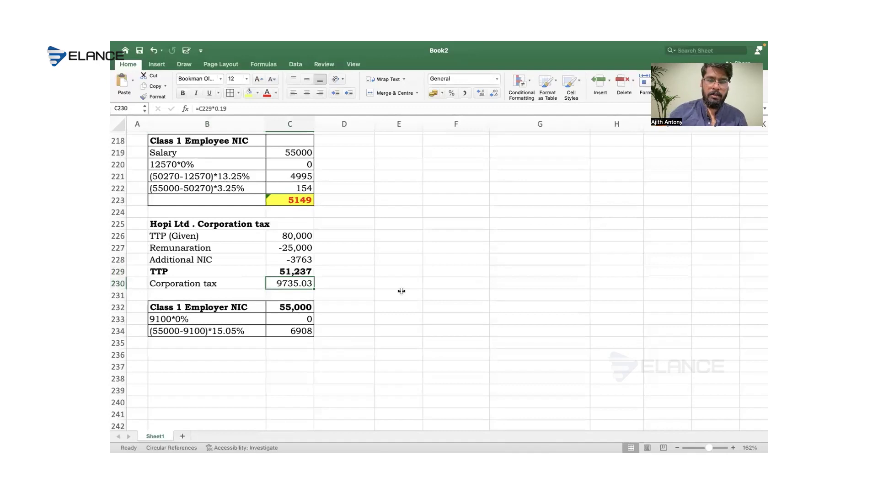
pyautogui.write('9735')
pyautogui.press('Return')
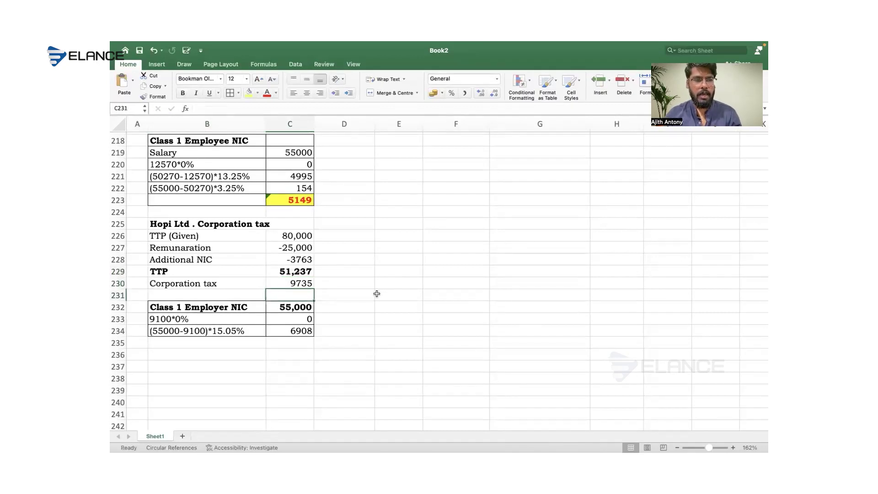
# Step: Add borders to the corporation tax table in B225:C230 and make C230 bold red on a yellow fill
pyautogui.moveTo(233, 226); pyautogui.dragTo(290, 278)
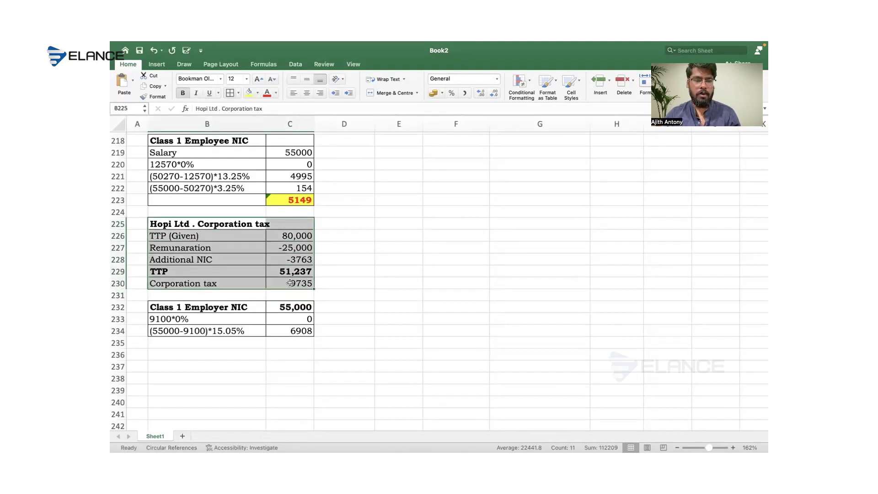
pyautogui.click(290, 284)
pyautogui.press('super+b')
pyautogui.click(250, 94)
pyautogui.click(267, 93)
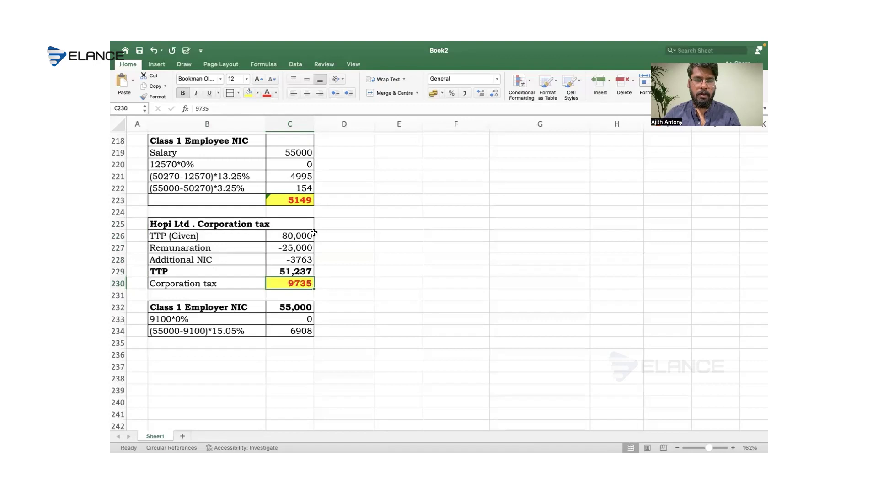
# Step: Format the employer NIC amount in C234 as bold red text on a yellow fill
pyautogui.click(296, 327)
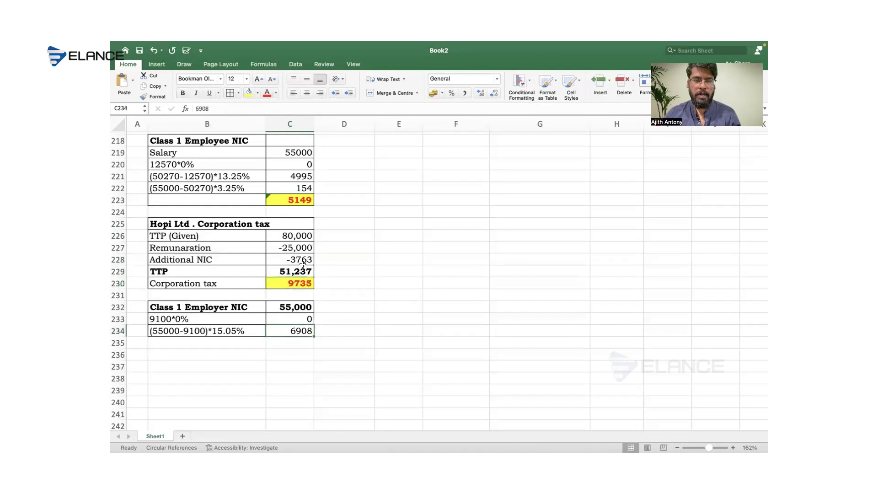
pyautogui.click(267, 94)
pyautogui.click(247, 94)
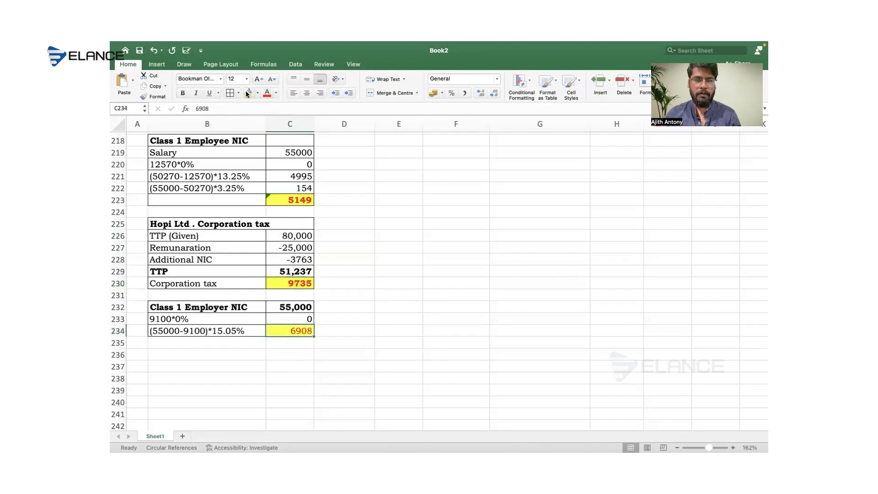
pyautogui.press('super+b')
pyautogui.click(398, 298)
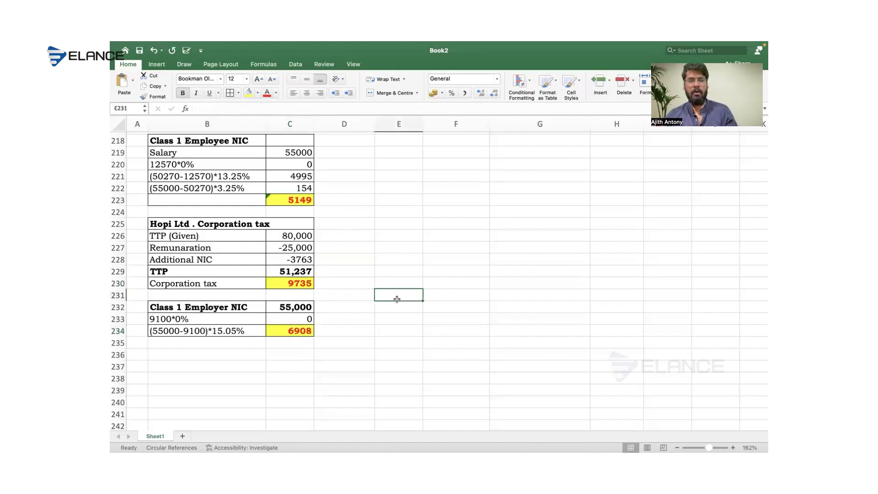
# Step: Total the employer NIC, corporation tax, employee NIC and income tax in D235 with =C234+C230+C223+C216
pyautogui.scroll(1, 397, 299)
pyautogui.scroll(3, 397, 299)
pyautogui.scroll(4, 398, 299)
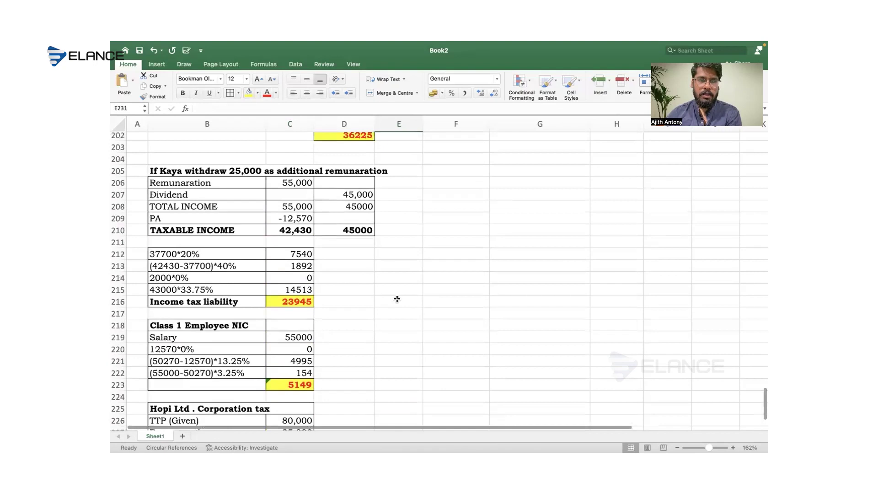
pyautogui.scroll(-6, 398, 299)
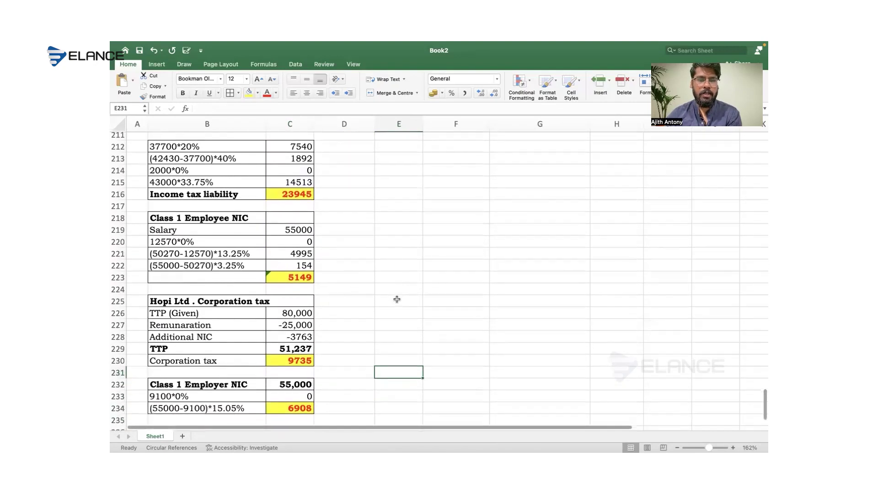
pyautogui.click(354, 367)
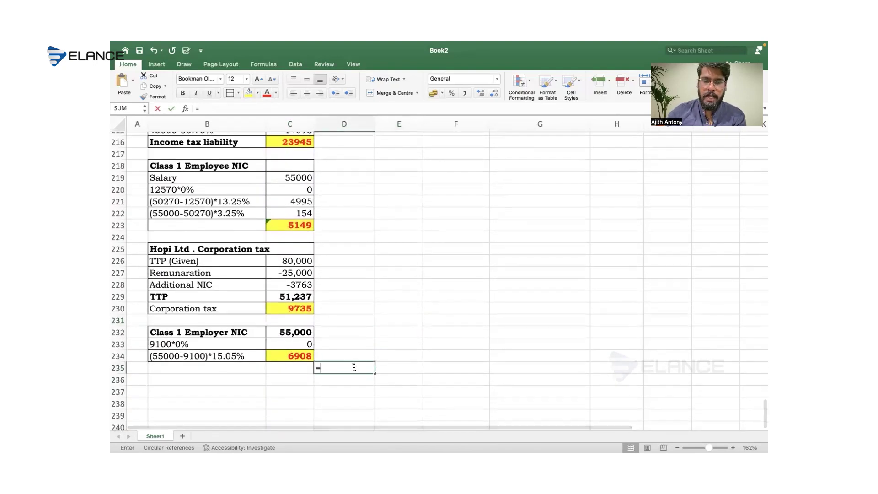
pyautogui.write('=')
pyautogui.press('Left')
pyautogui.press('Up')
pyautogui.write('+')
pyautogui.click(301, 308)
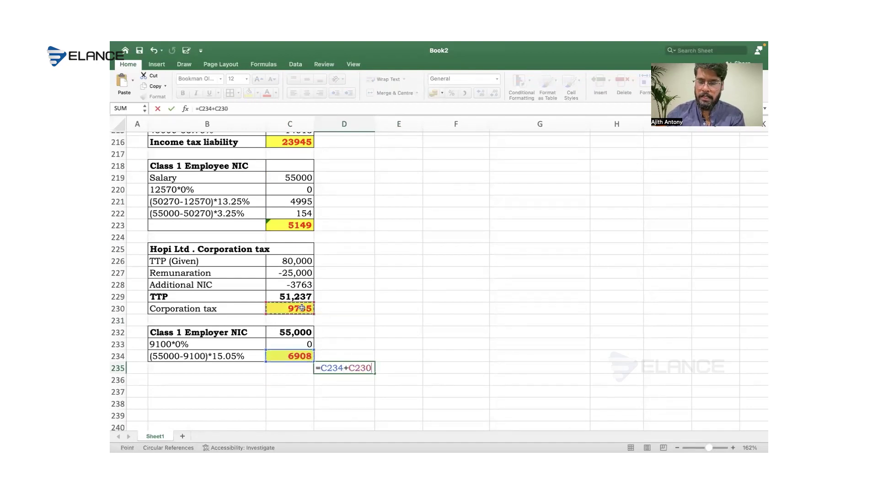
pyautogui.write('+')
pyautogui.click(302, 226)
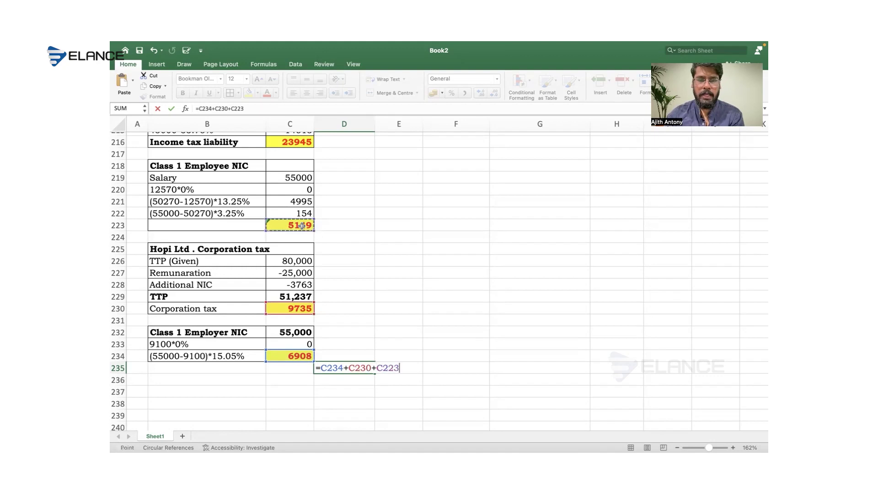
pyautogui.write('+')
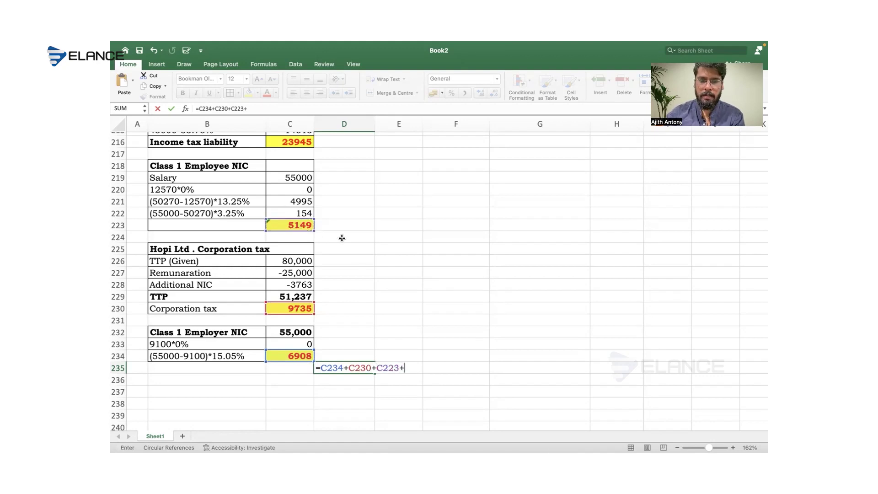
pyautogui.click(302, 143)
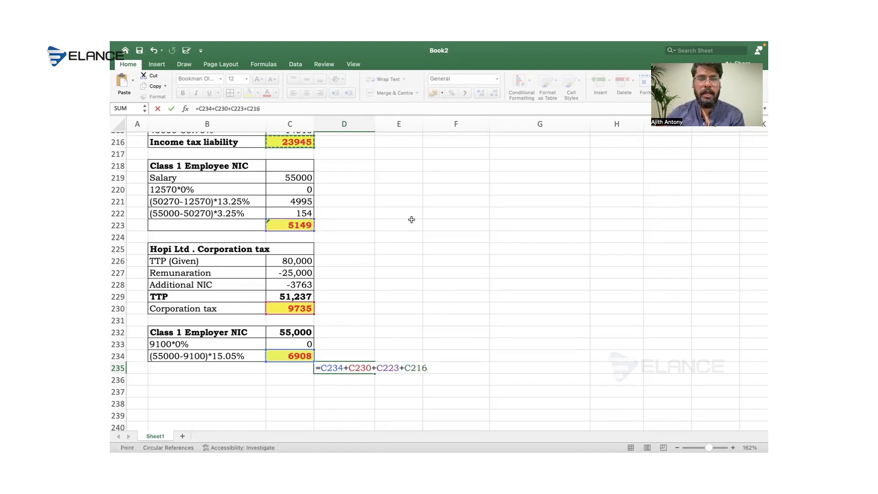
pyautogui.press('Return')
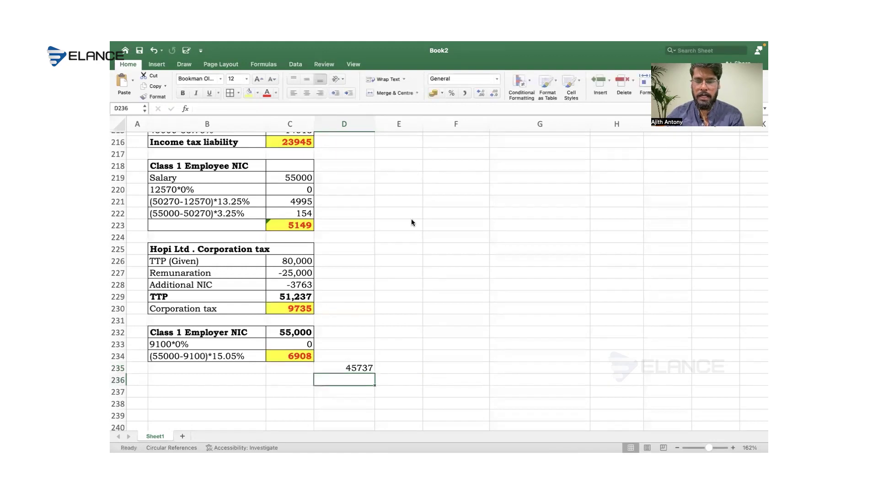
# Step: Format the overall tax total in D235 as bold red text on a yellow fill
pyautogui.press('Up')
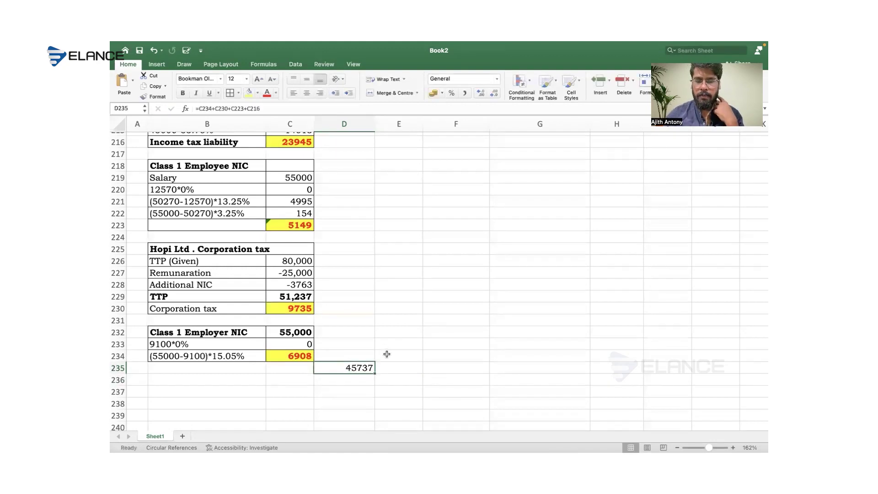
pyautogui.press('super+b')
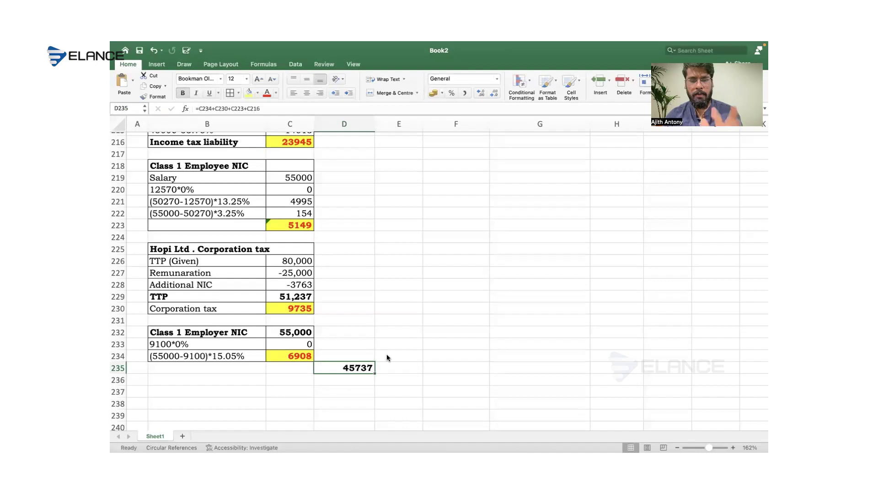
pyautogui.click(251, 95)
pyautogui.click(266, 94)
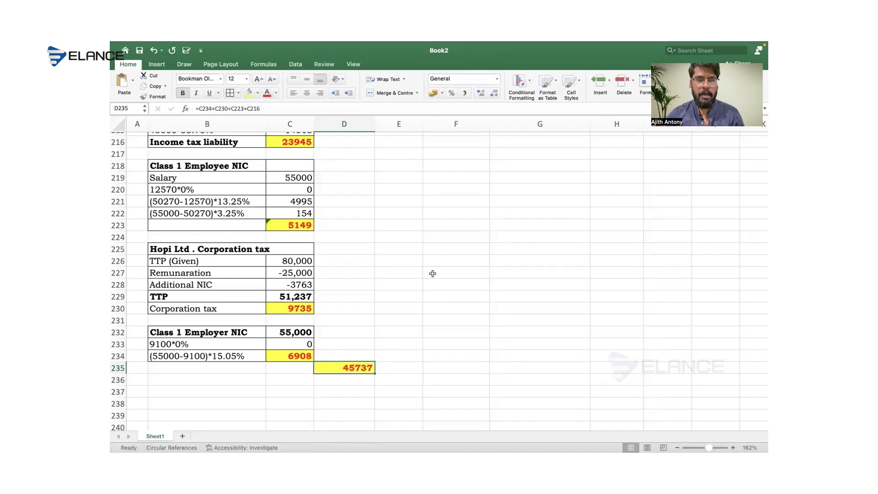
# Step: Compare the additional-dividend total in D202 with the additional-remuneration total in D235
pyautogui.scroll(3, 433, 273)
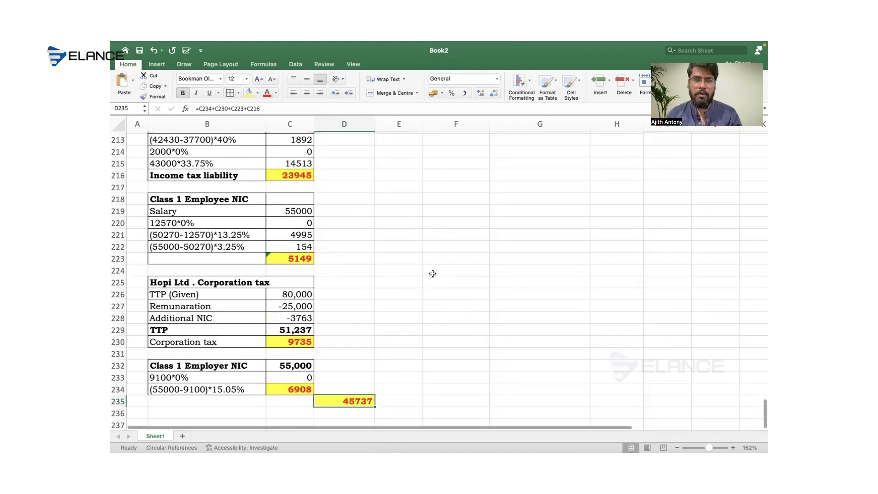
pyautogui.click(394, 397)
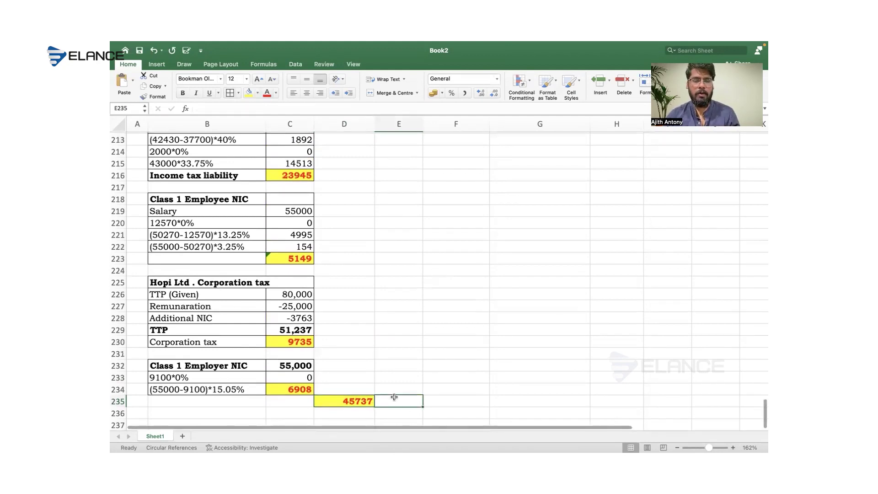
pyautogui.scroll(10, 394, 397)
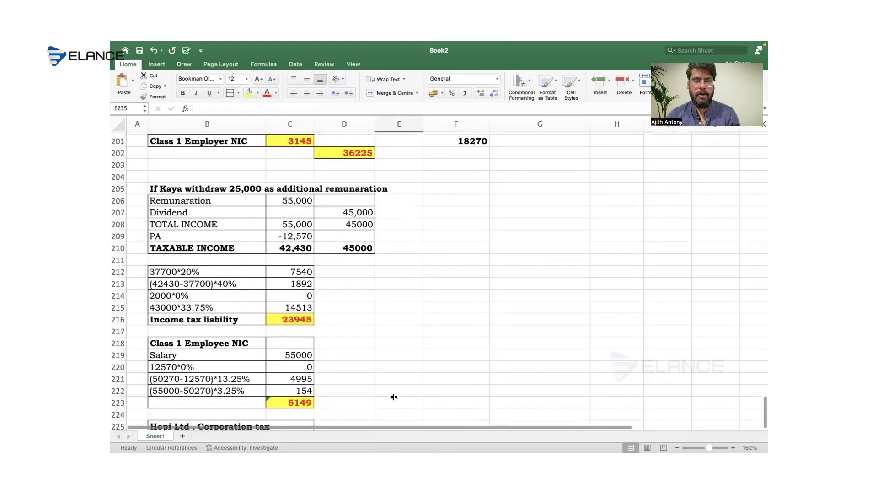
pyautogui.scroll(5, 395, 397)
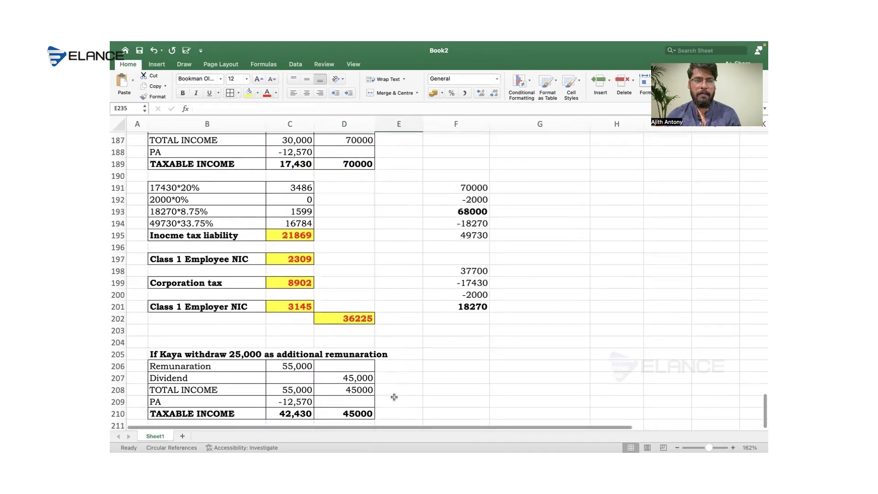
pyautogui.scroll(-1, 395, 397)
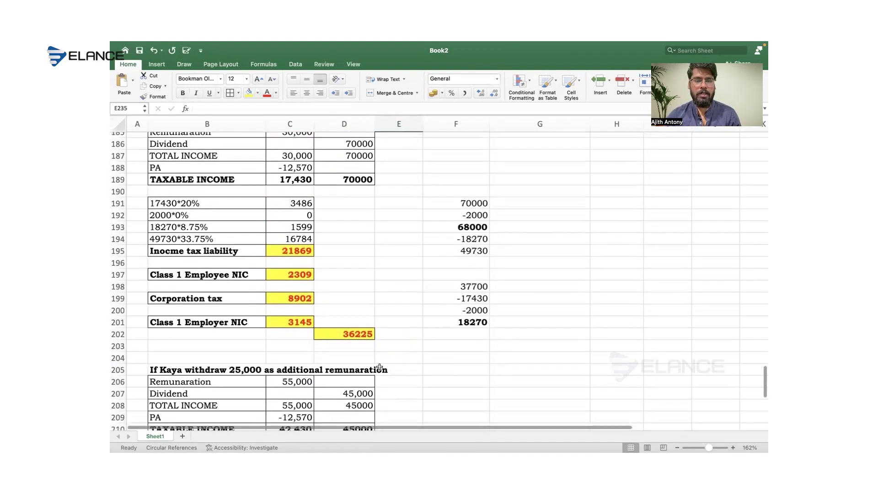
pyautogui.click(365, 337)
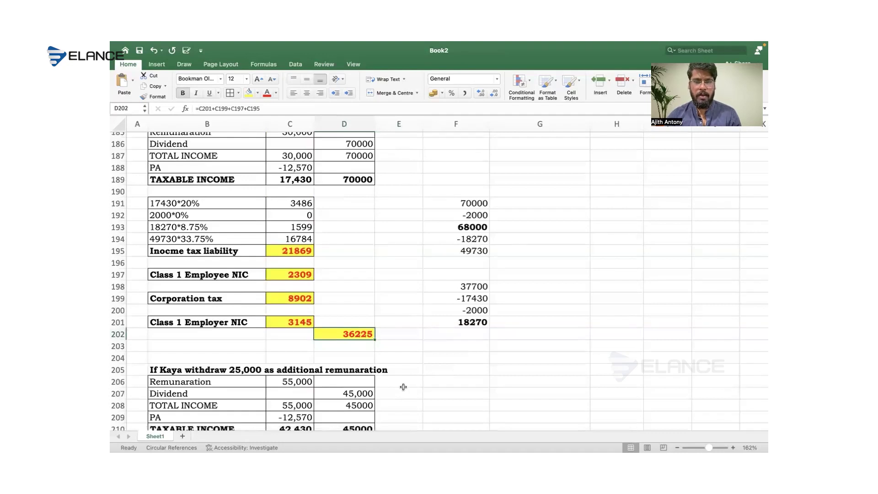
pyautogui.scroll(-15, 403, 387)
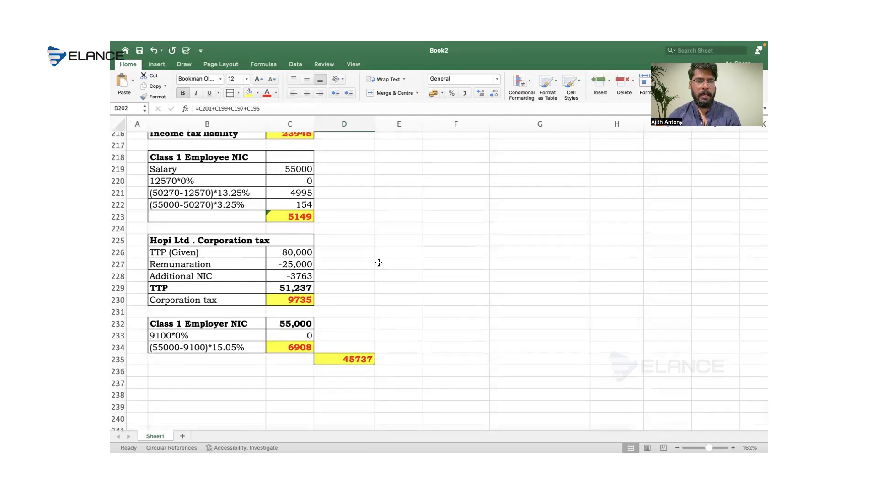
pyautogui.scroll(1, 378, 263)
# Step: Switch to the question PDF to review the requirements and notes, checking back against the remuneration calculations in the workbook
pyautogui.press('super+Tab')
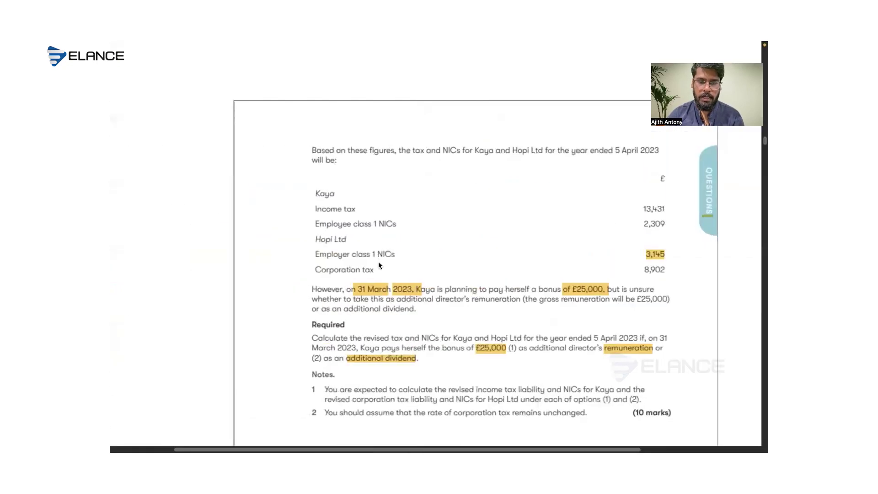
pyautogui.scroll(-2, 379, 262)
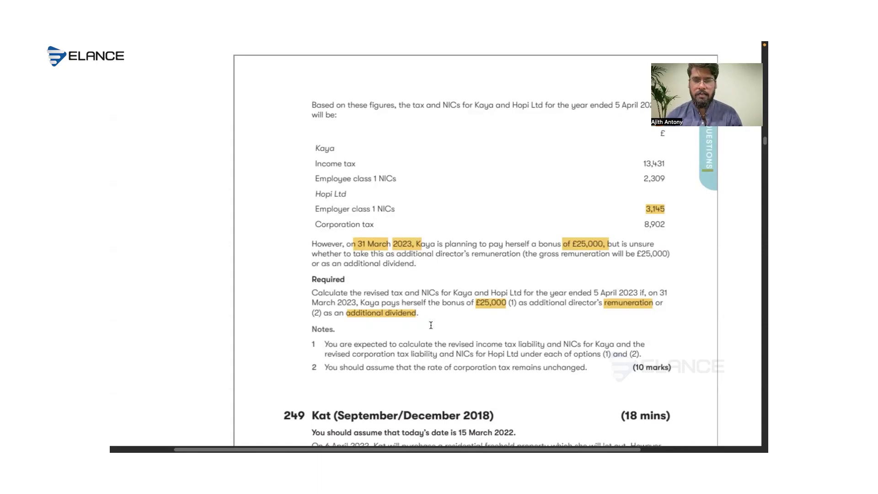
pyautogui.hotkey('ctrl', 'Right')
pyautogui.scroll(2, 431, 327)
pyautogui.scroll(1, 431, 329)
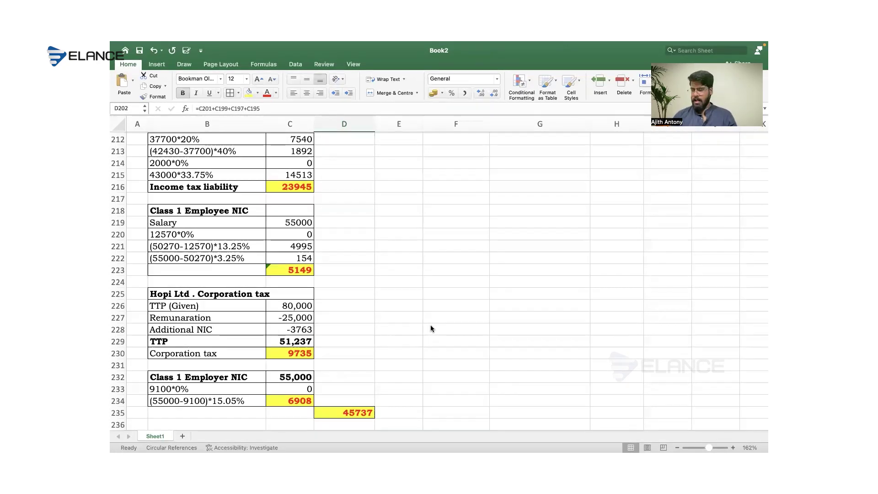
pyautogui.click(408, 318)
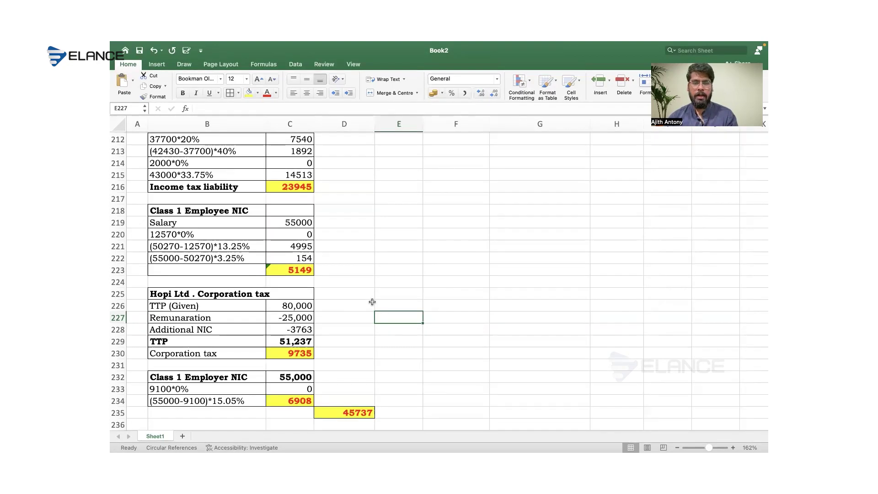
pyautogui.hotkey('ctrl', 'Left')
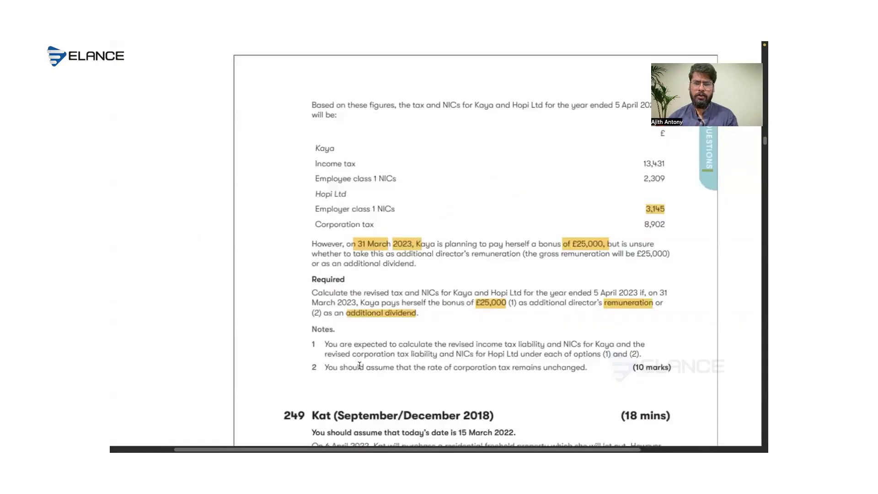
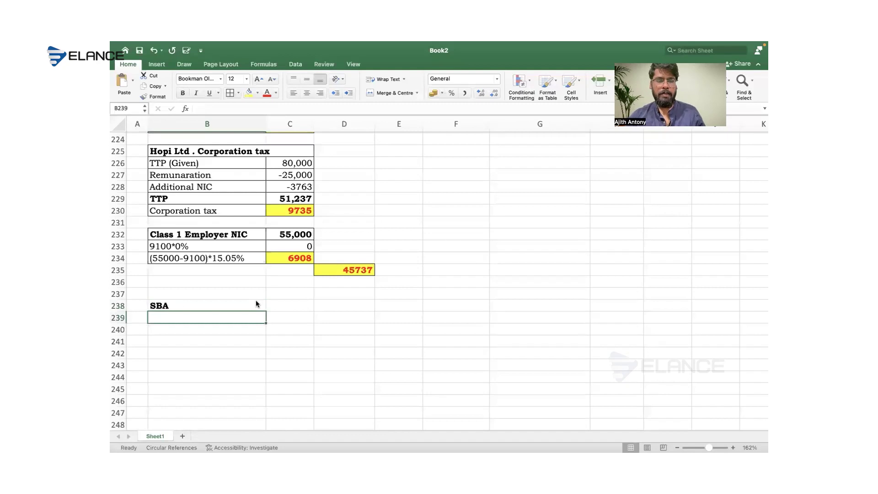
# Step: Enter the notes "Capital allowance" in B239 and "Property income" in B240 beneath the SBA heading
pyautogui.write('l allowance')
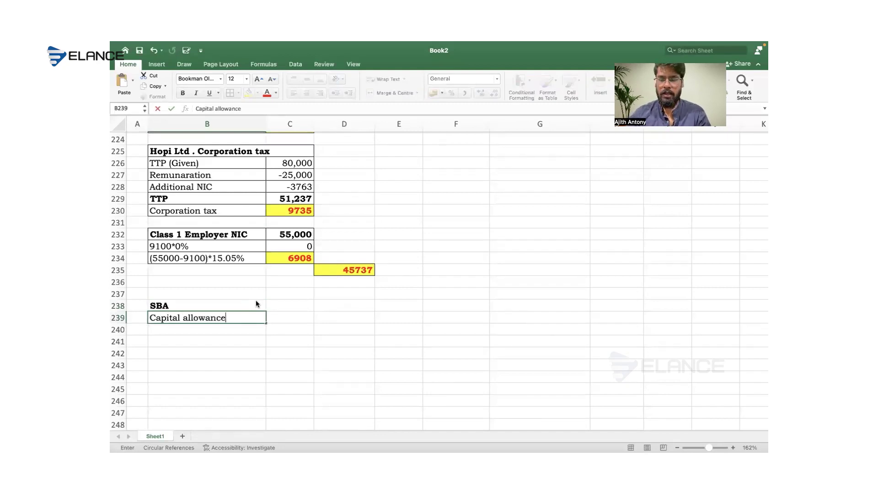
pyautogui.press('Return')
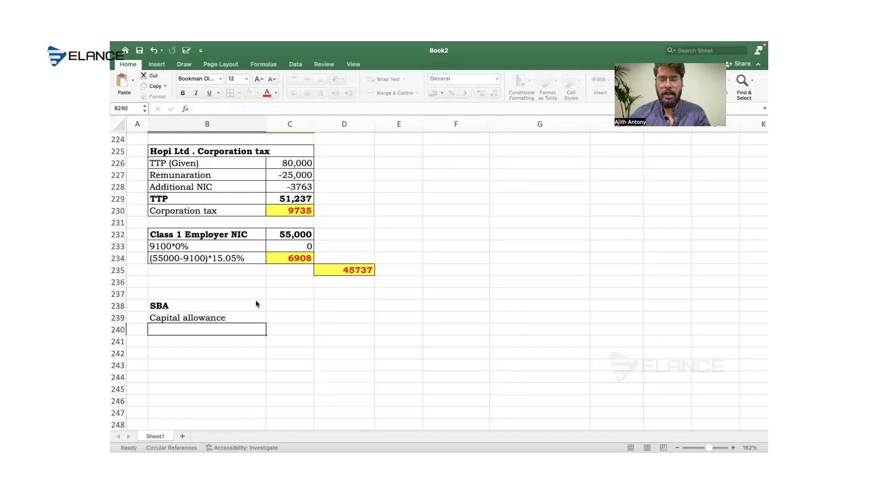
pyautogui.write('Property income')
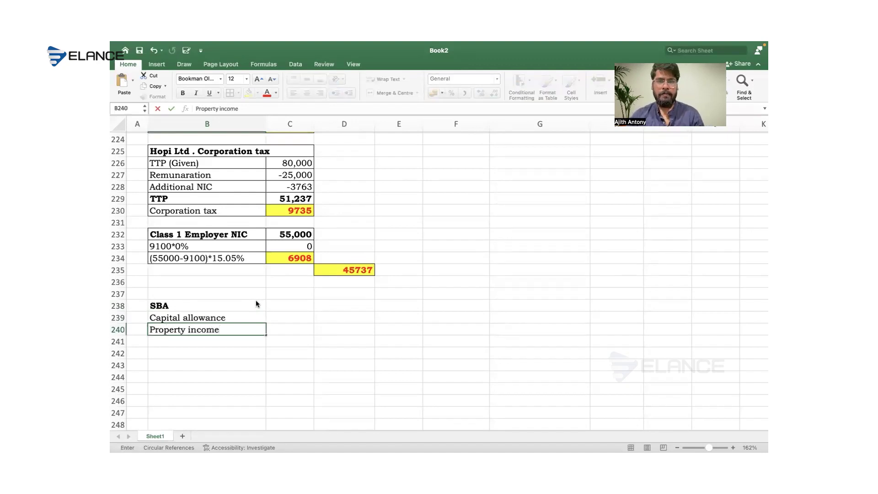
pyautogui.press('Tab')
# Step: Extend the SBA heading in B238 to read "SBA - 3% for 12 months"
pyautogui.click(256, 300)
pyautogui.doubleClick(256, 300)
pyautogui.write('- 3% for')
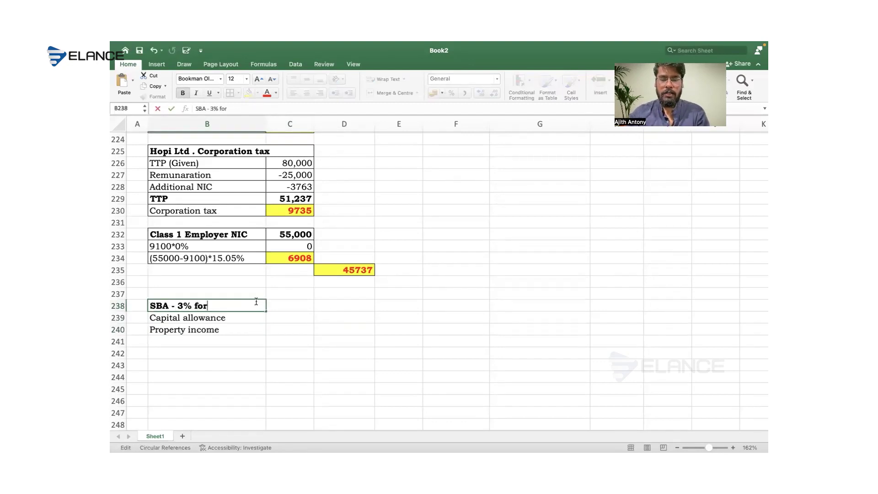
pyautogui.write(' 12 months')
pyautogui.press('Return')
pyautogui.click(278, 361)
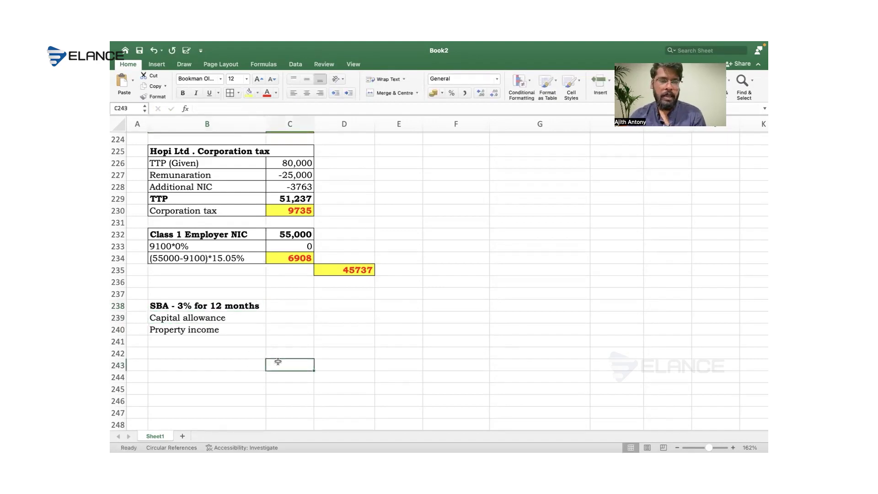
# Step: Enter the note "Constructed buildings - Constructed cost" in B241 below Property income
pyautogui.click(228, 335)
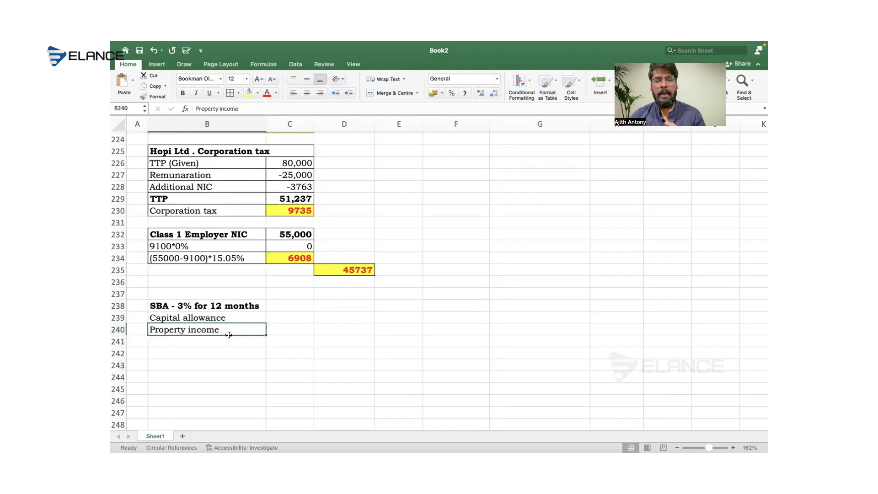
pyautogui.click(221, 341)
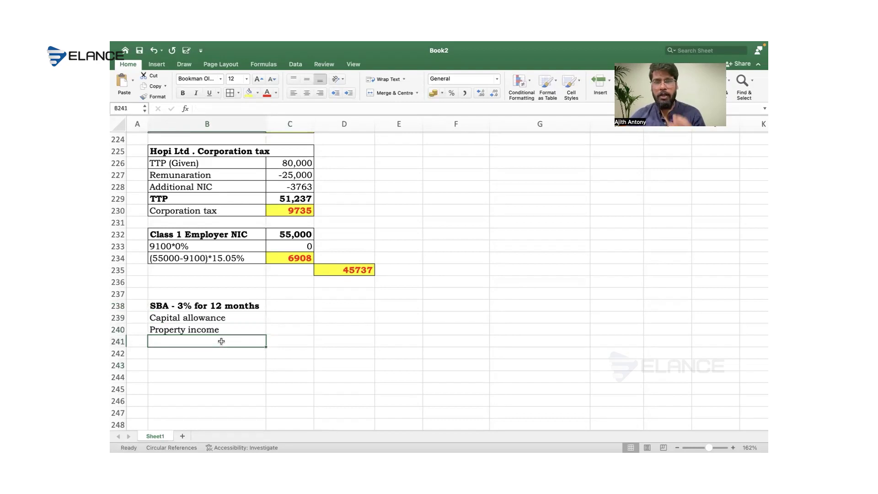
pyautogui.write('Const')
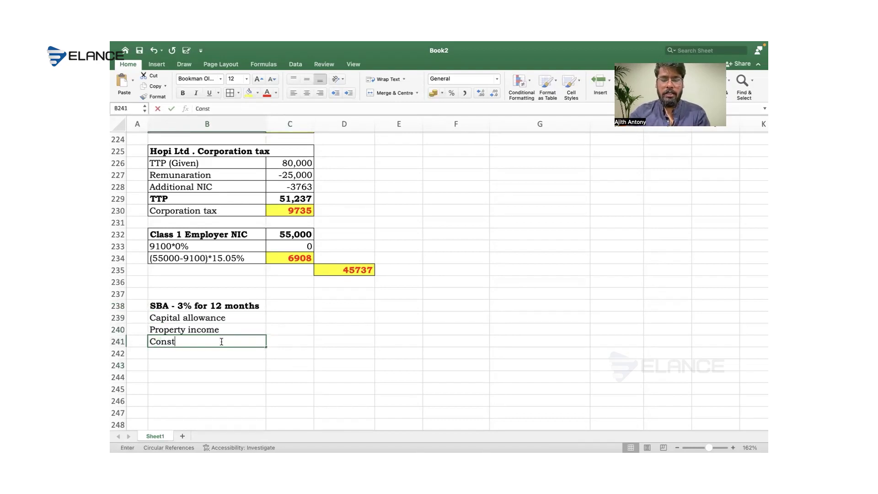
pyautogui.write('ructed ')
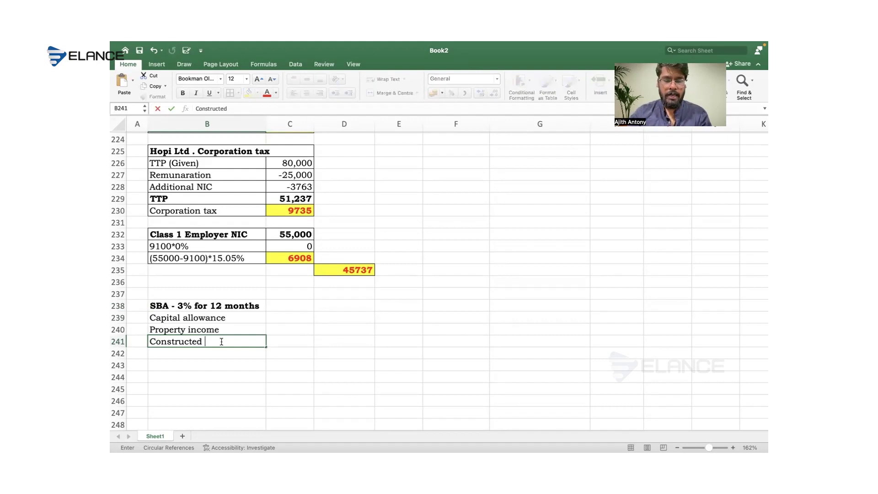
pyautogui.write('bu')
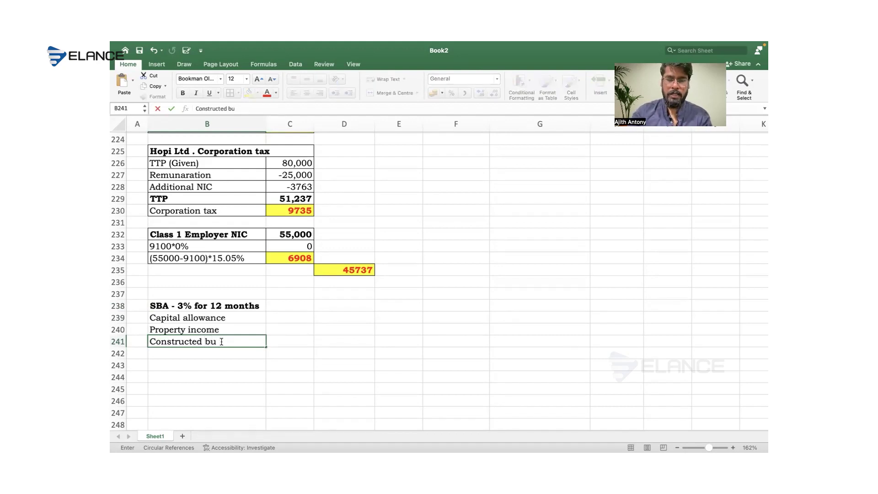
pyautogui.write('ilsi')
pyautogui.press('BackSpace')
pyautogui.press('BackSpace')
pyautogui.write('di')
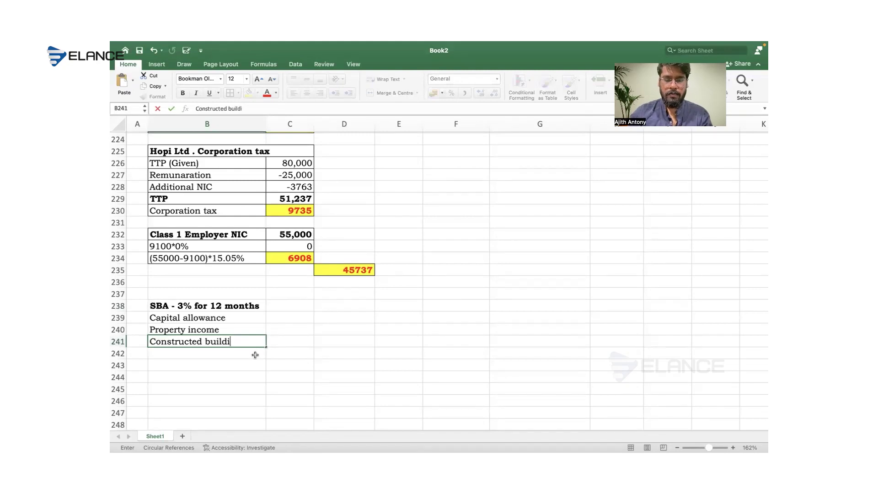
pyautogui.write('ngs ')
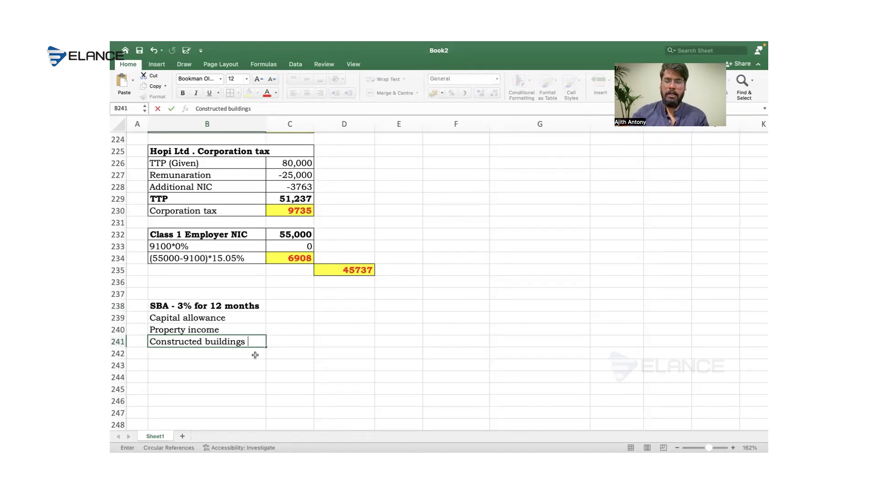
pyautogui.write('- COns')
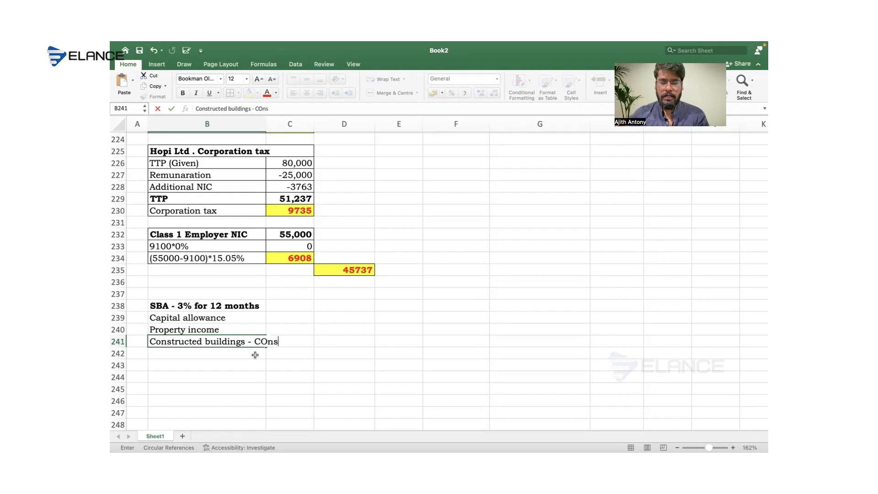
pyautogui.write('tructed cost')
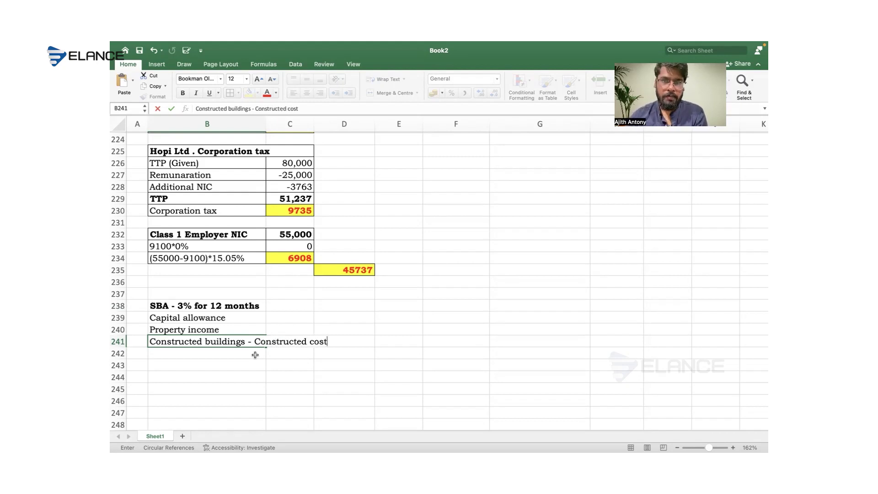
pyautogui.scroll(-5, 255, 355)
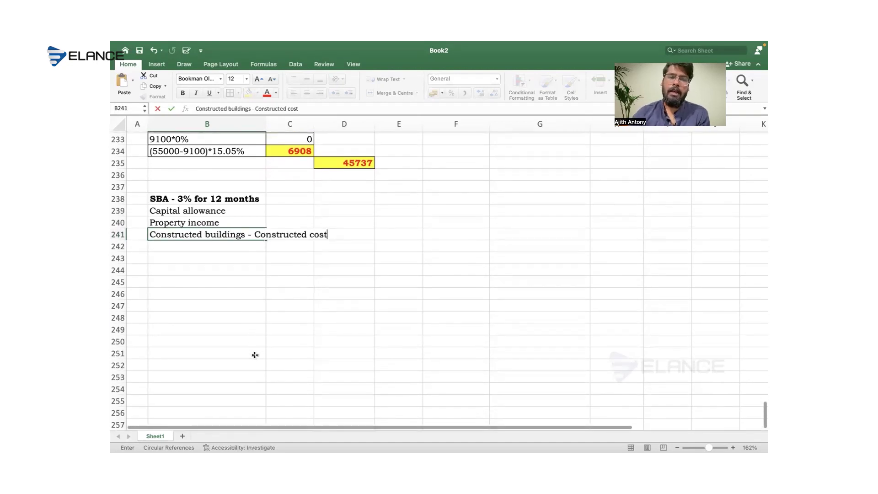
pyautogui.click(223, 209)
pyautogui.click(230, 248)
# Step: Add the bold heading "Building" in B243 for the worked example
pyautogui.click(221, 262)
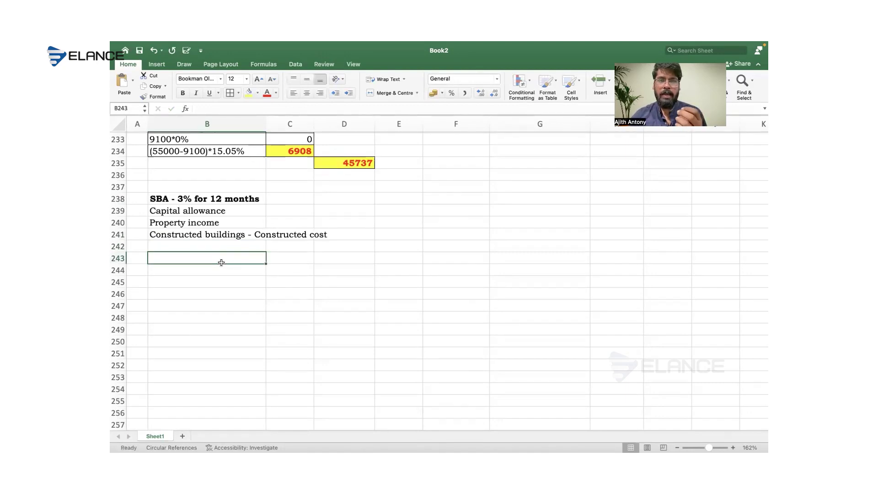
pyautogui.write('B')
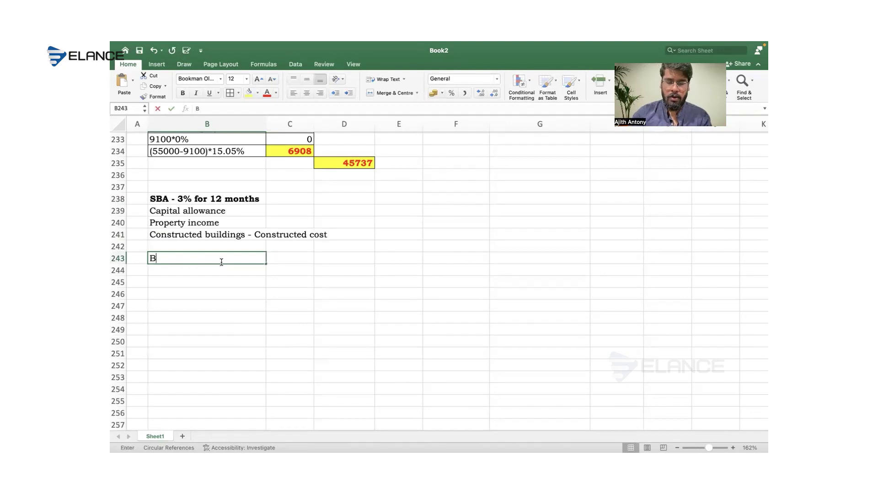
pyautogui.write('uilsing')
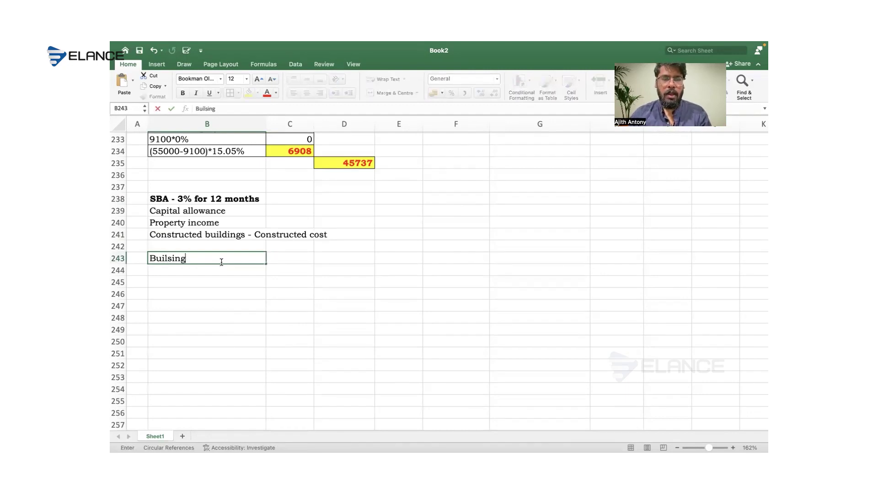
pyautogui.doubleClick(171, 260)
pyautogui.write('Building')
pyautogui.press('Return')
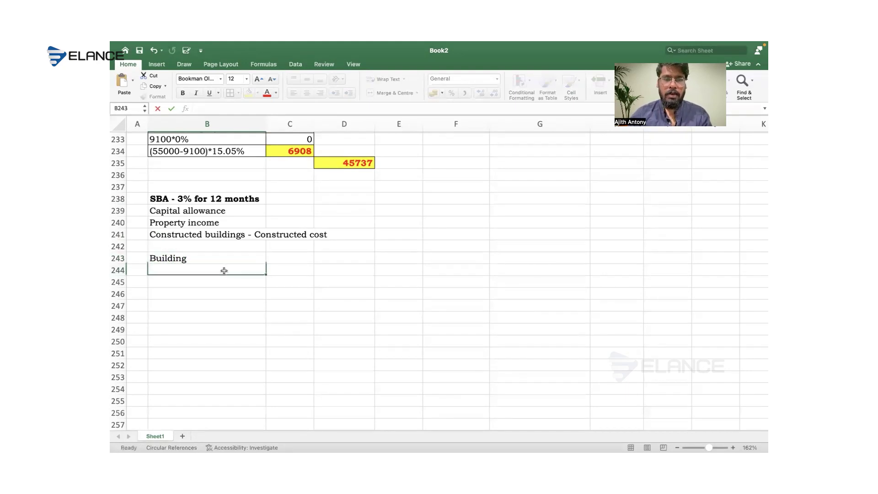
pyautogui.press('Up')
pyautogui.hotkey('ctrl', 'b')
# Step: Enter the label "Land" in B244 with a cost of 800,000 in C244
pyautogui.press('Down')
pyautogui.write('LAnd')
pyautogui.press('Tab')
pyautogui.write('8,00,000')
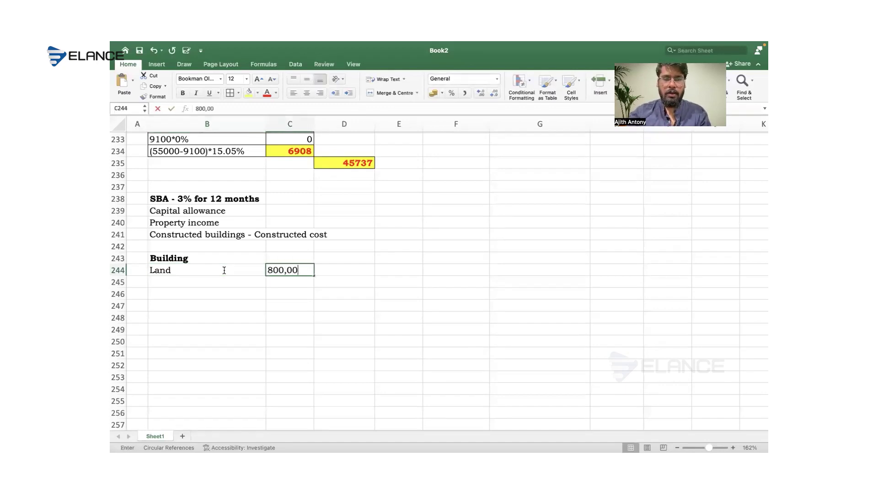
pyautogui.press('Return')
# Step: Enter the label "Construction" in B245 with a cost of 900,000 in C245
pyautogui.write('C')
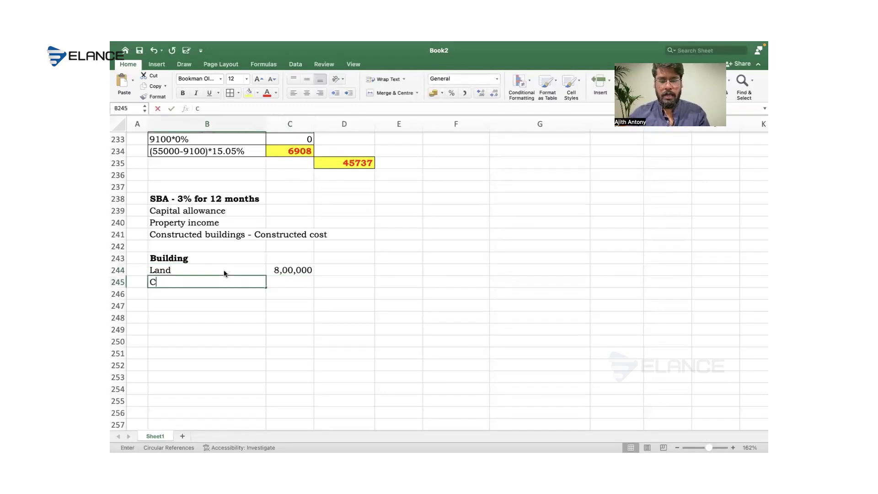
pyautogui.write('onstruction')
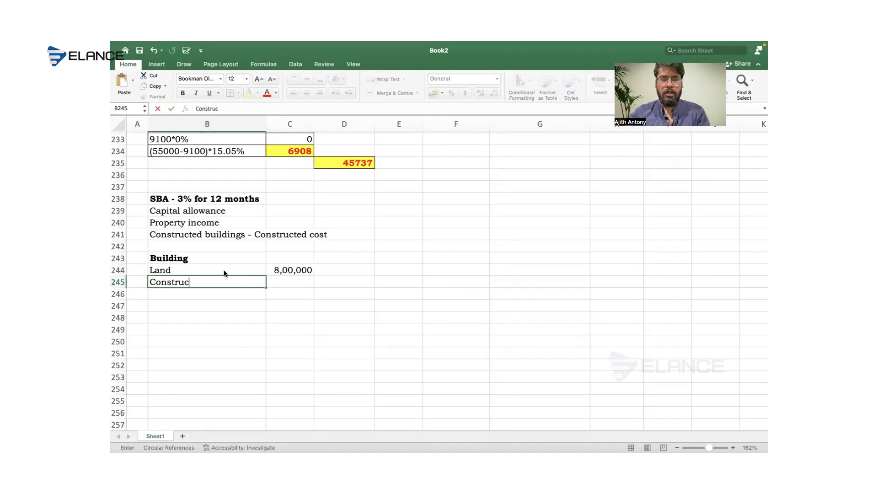
pyautogui.press('Tab')
pyautogui.press('Tab')
pyautogui.press('Left')
pyautogui.write('900,000')
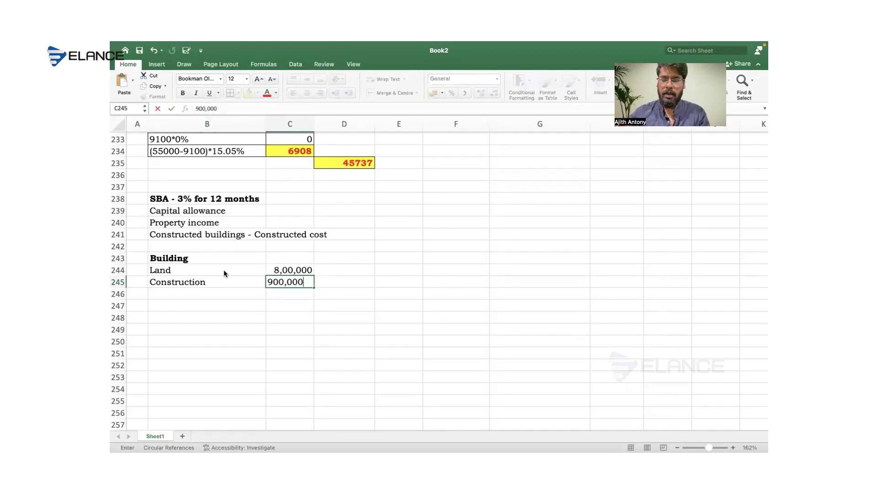
pyautogui.press('Return')
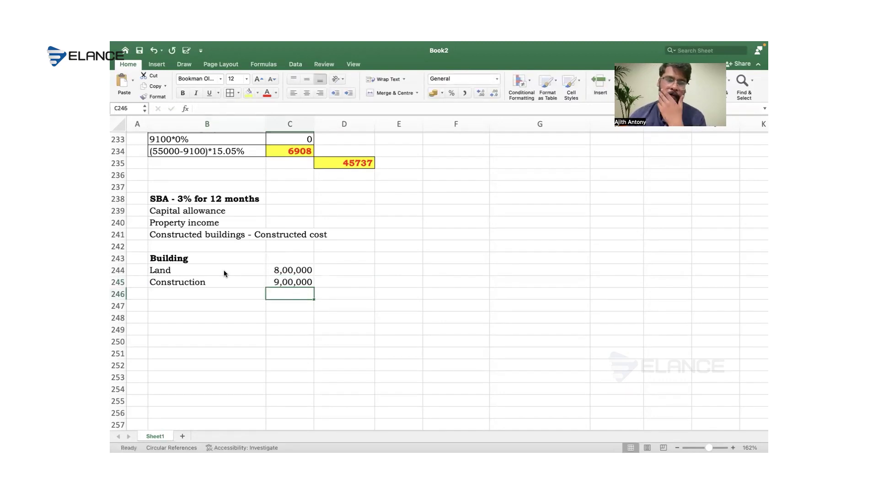
# Step: Sum the land and construction costs in C246, make the total bold and widen column C to fit it
pyautogui.click(204, 272)
pyautogui.moveTo(264, 274); pyautogui.dragTo(289, 280)
pyautogui.press('super+shift+t')
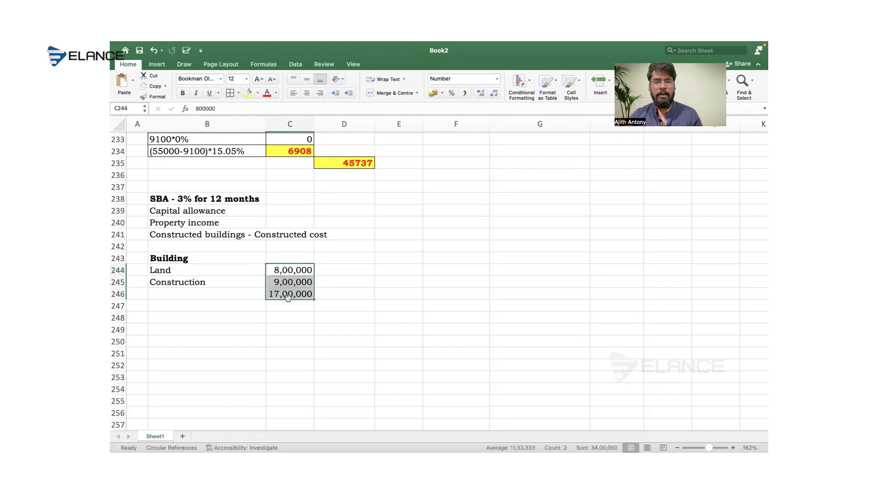
pyautogui.click(288, 297)
pyautogui.press('super+b')
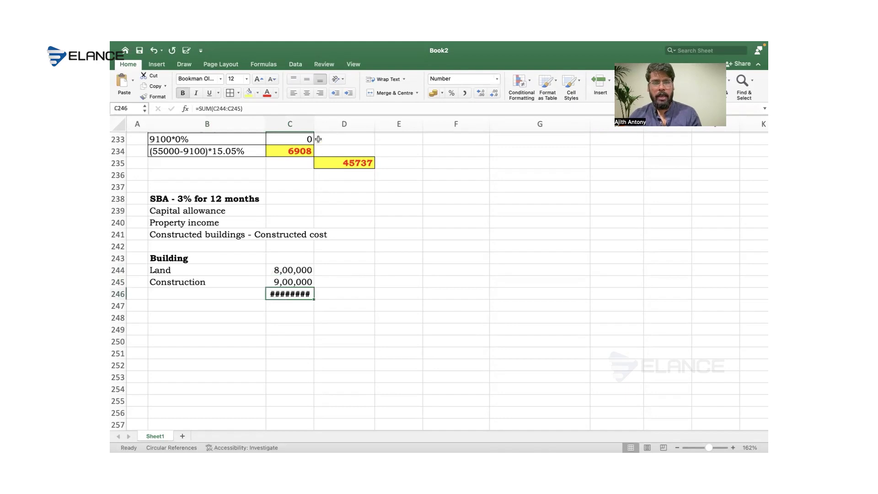
pyautogui.moveTo(313, 119); pyautogui.dragTo(319, 119)
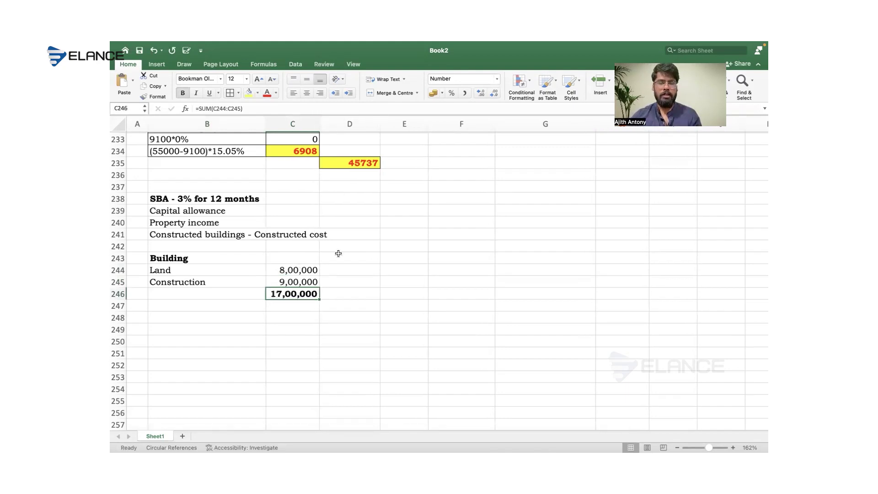
# Step: Colour the Land label and its amount in B244:C244 red
pyautogui.moveTo(259, 269); pyautogui.dragTo(280, 269)
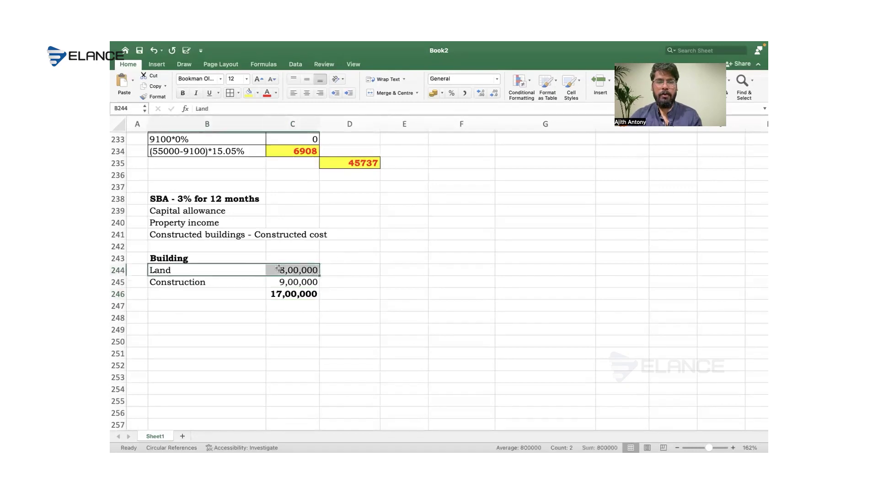
pyautogui.click(267, 94)
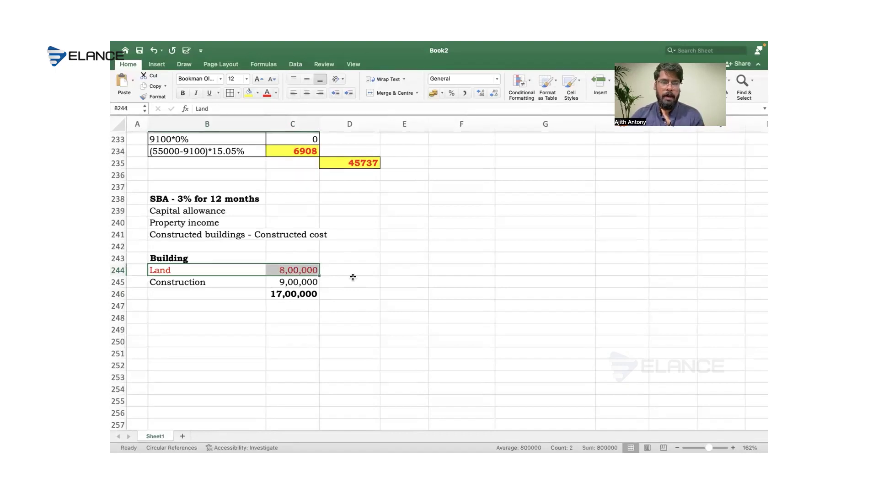
pyautogui.click(264, 305)
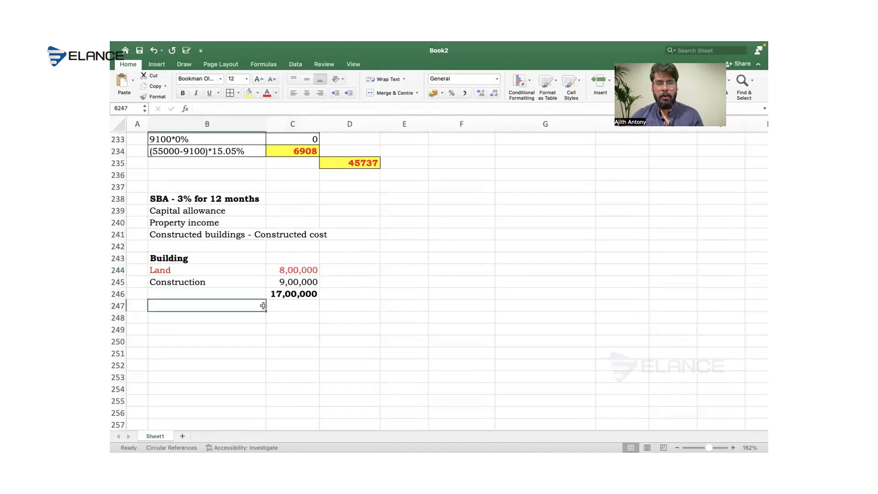
# Step: Enter the note "Building 900,000" in B248 below the cost example
pyautogui.click(248, 319)
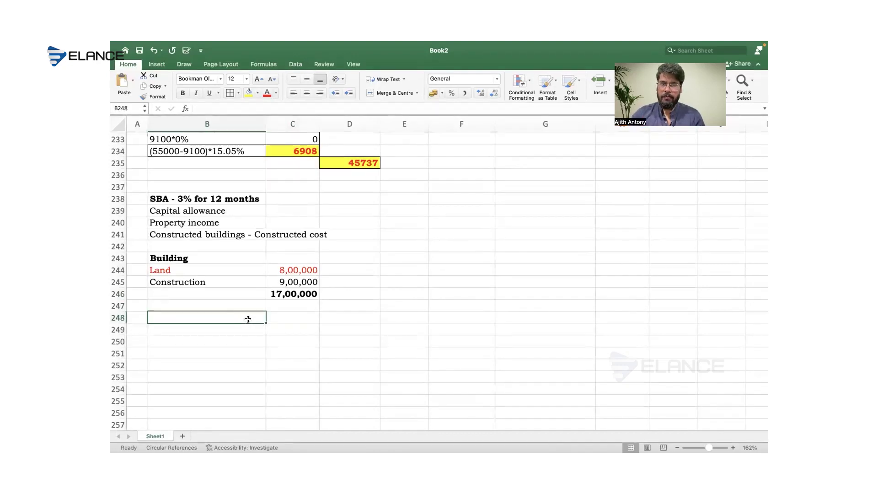
pyautogui.write('Building')
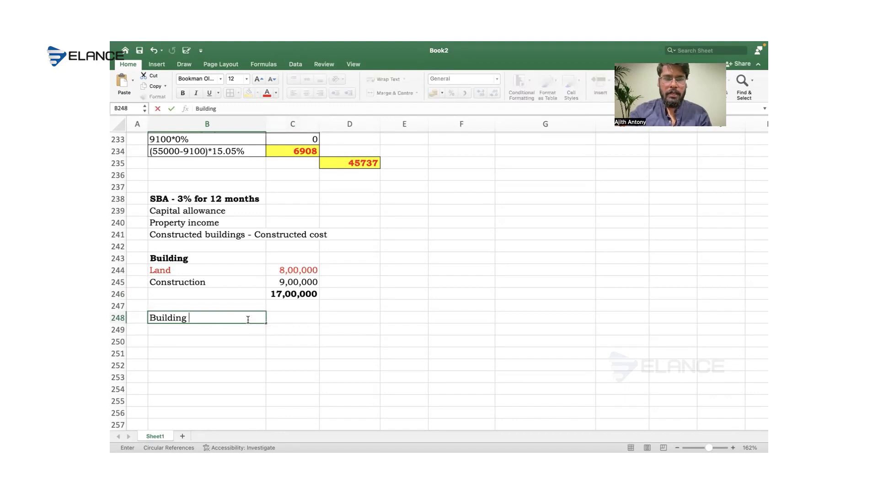
pyautogui.write(' 900,000')
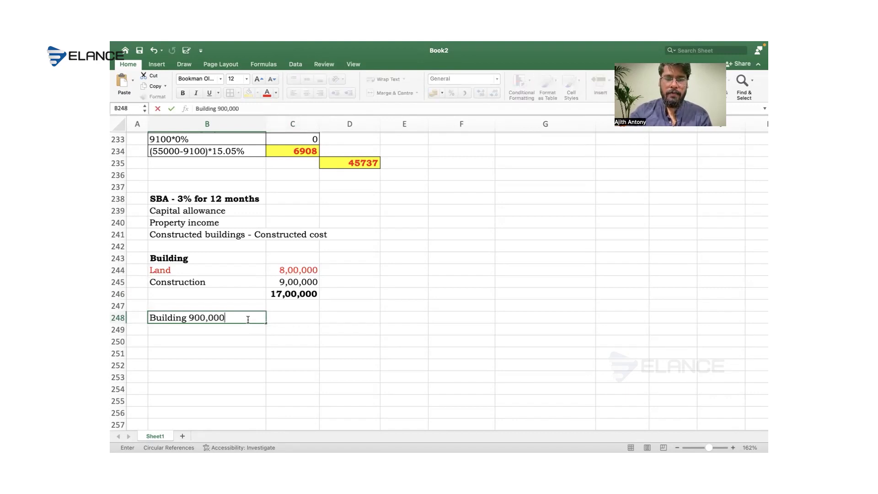
pyautogui.press('Return')
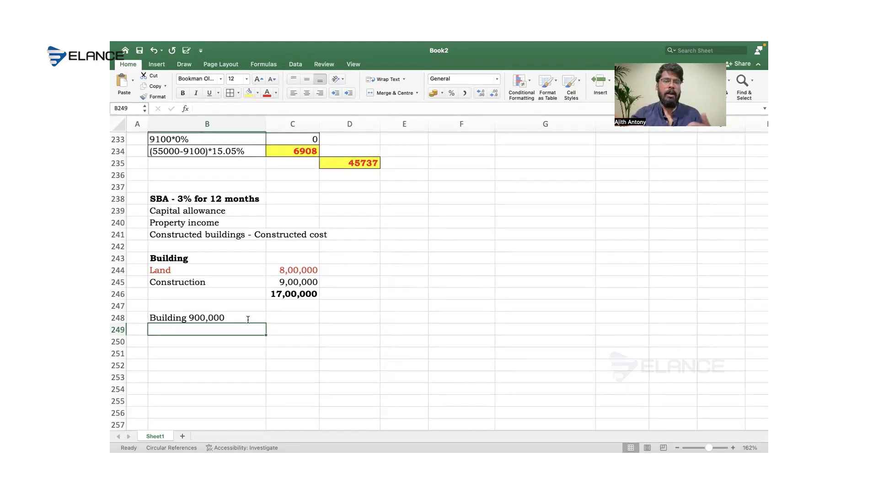
# Step: Enter the working 900000*3% as text in B249 and calculate it in E249 with =900000*3%
pyautogui.write('900')
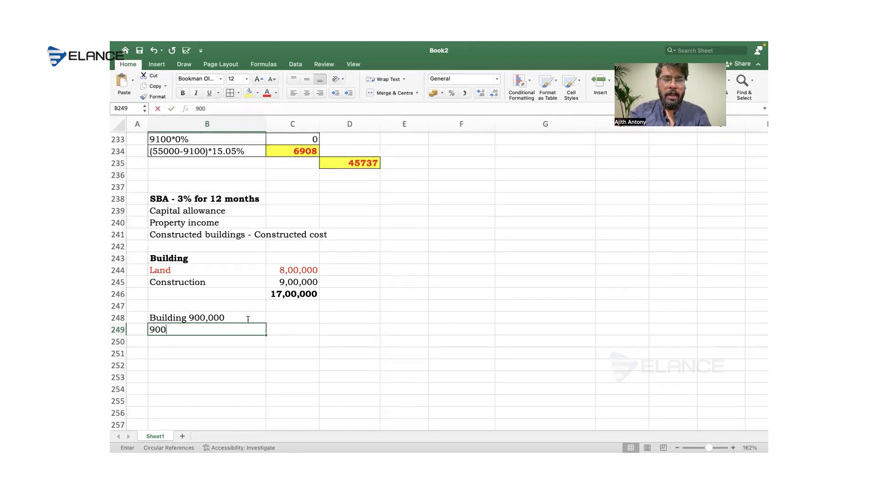
pyautogui.write('000*3%')
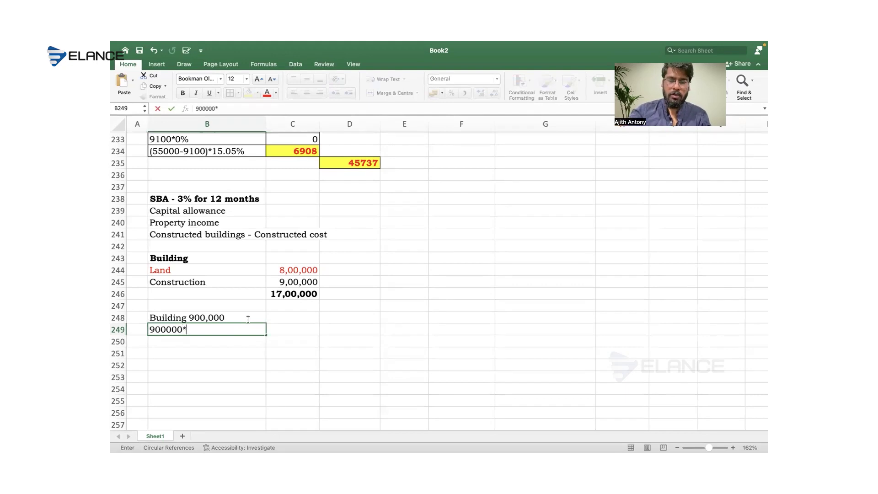
pyautogui.click(398, 326)
pyautogui.write('=9000')
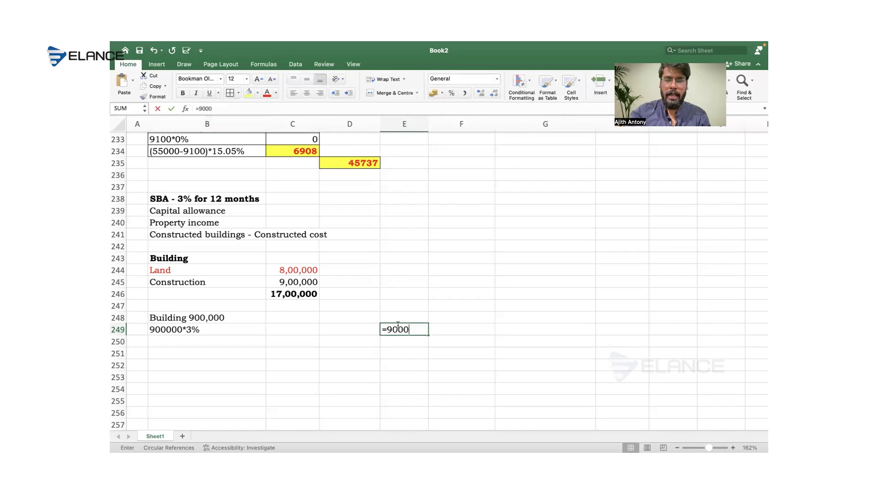
pyautogui.write('00*3%')
pyautogui.press('Return')
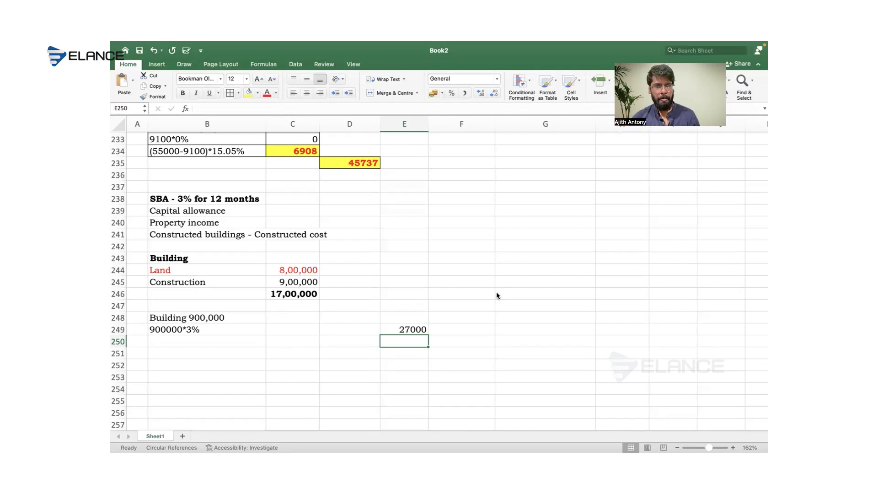
pyautogui.click(460, 357)
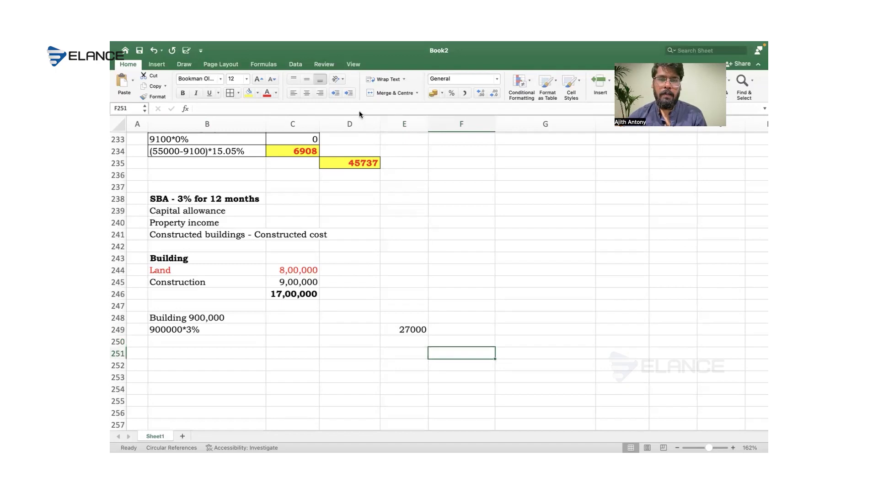
pyautogui.click(252, 323)
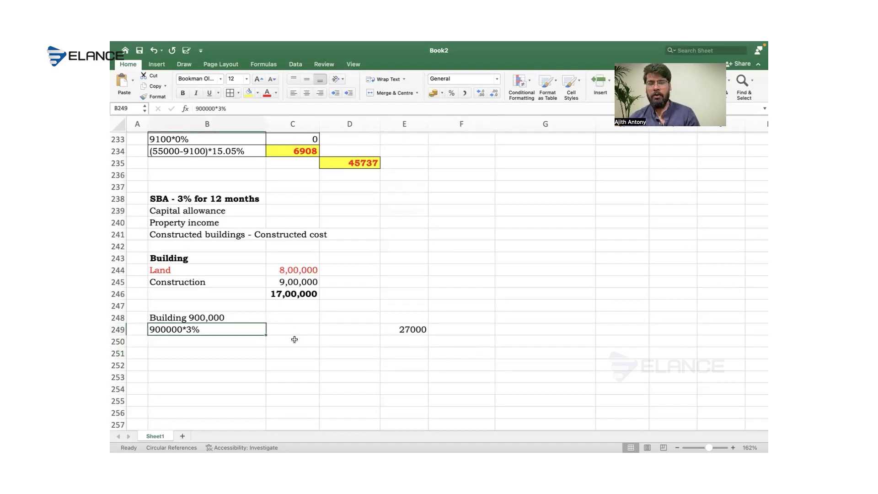
pyautogui.click(251, 320)
pyautogui.click(250, 334)
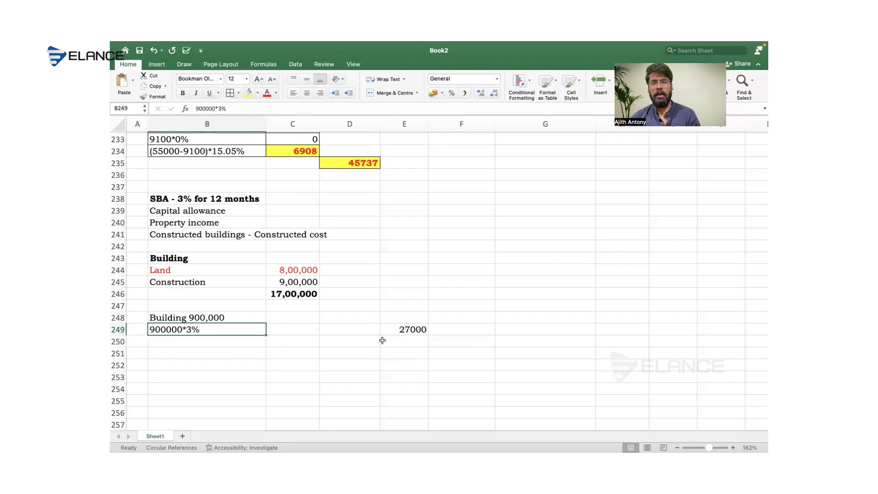
pyautogui.click(398, 332)
pyautogui.click(232, 353)
# Step: Copy the building note and its working from B248:B249 to B251:B252
pyautogui.click(222, 319)
pyautogui.moveTo(222, 319); pyautogui.dragTo(243, 331)
pyautogui.press('super+c')
pyautogui.click(212, 350)
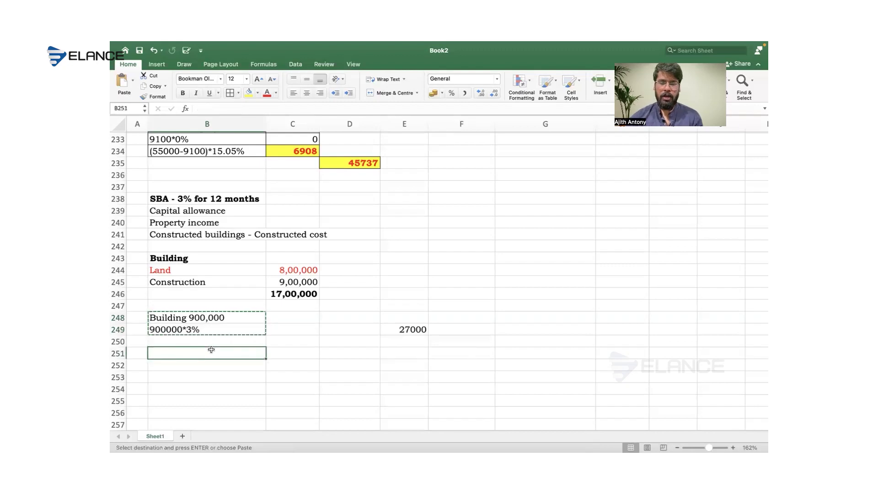
pyautogui.press('Return')
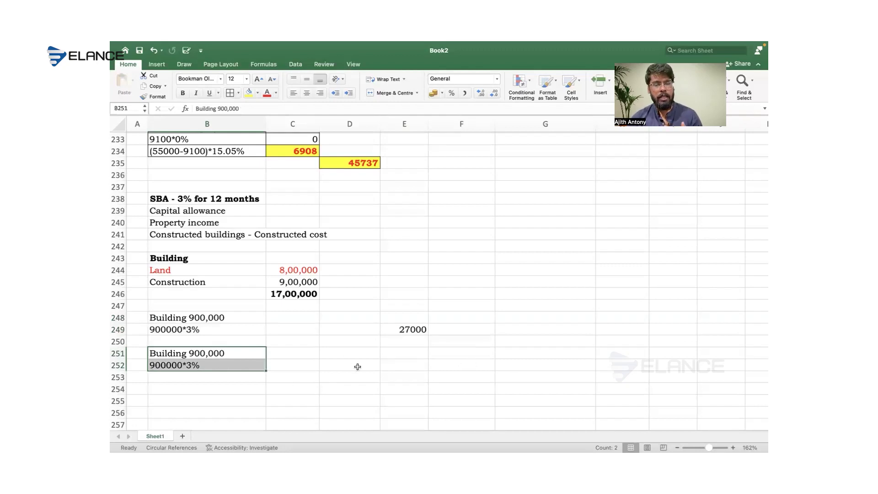
# Step: Extend the copied working in B252 to 900000*3%*10/12 and calculate the same expression as a formula in E252
pyautogui.doubleClick(220, 366)
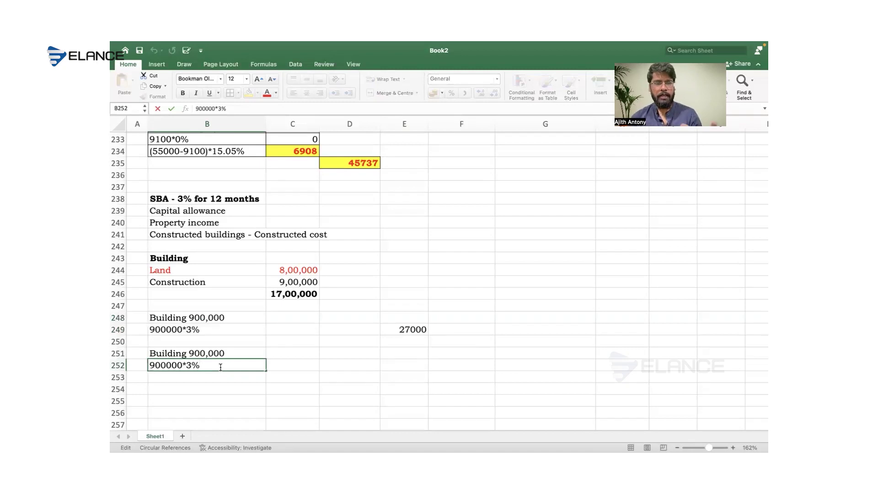
pyautogui.write('*')
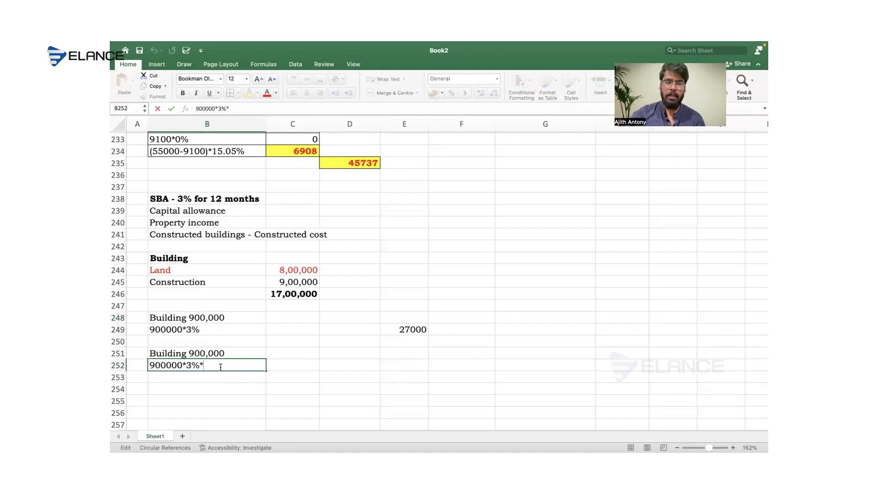
pyautogui.write('10/12')
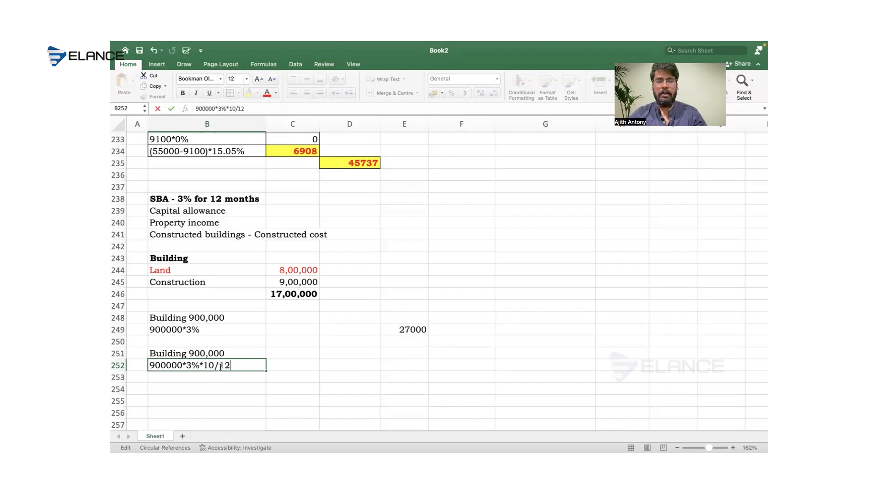
pyautogui.moveTo(234, 368); pyautogui.dragTo(147, 370)
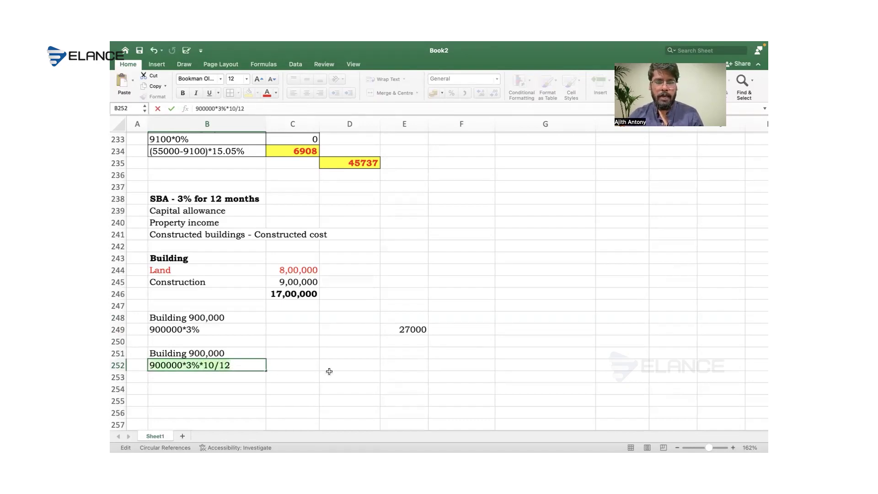
pyautogui.click(392, 367)
pyautogui.write('=')
pyautogui.press('super+v')
pyautogui.press('Return')
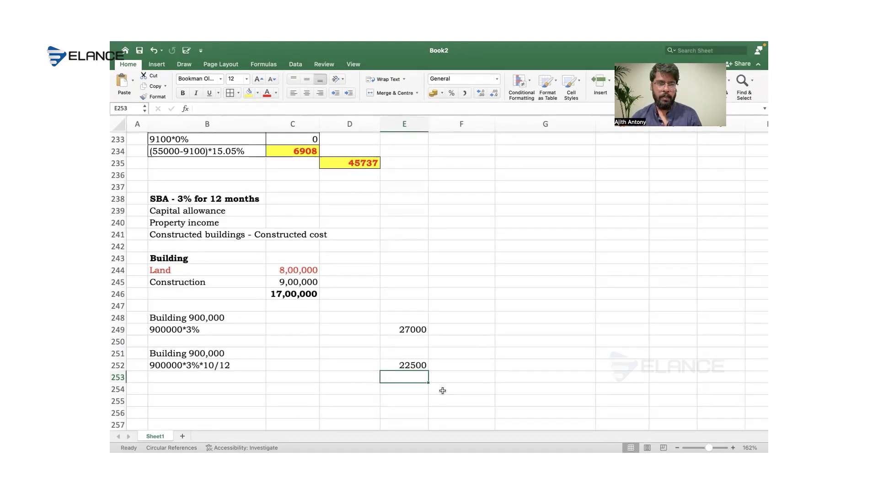
# Step: Enter the note 33.1/3 in C238 beside the SBA heading
pyautogui.click(297, 202)
pyautogui.write('33.1/3')
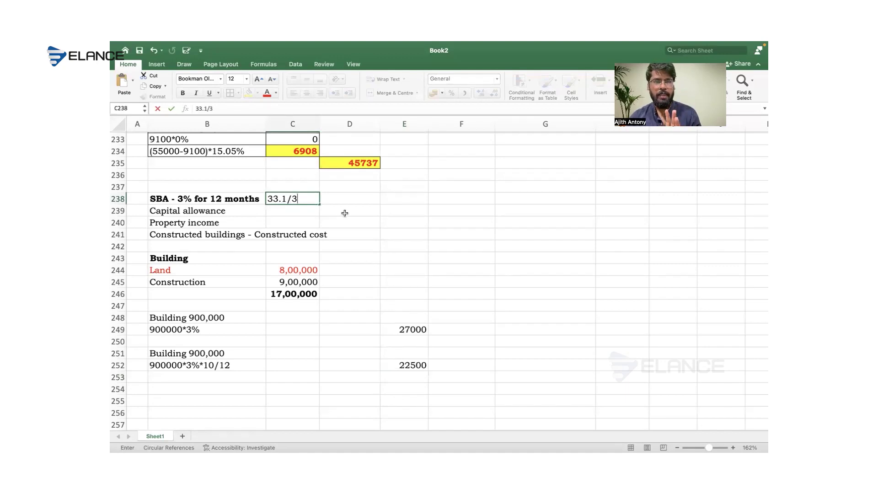
pyautogui.click(348, 221)
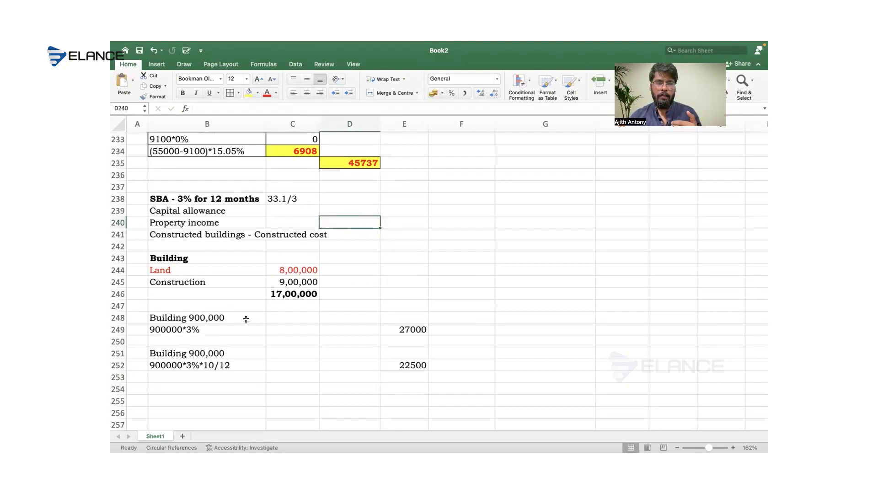
pyautogui.click(413, 223)
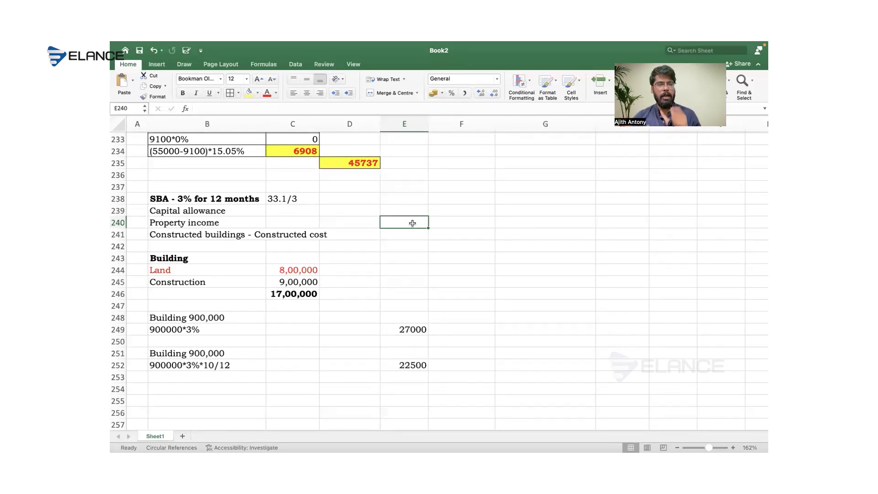
pyautogui.click(297, 199)
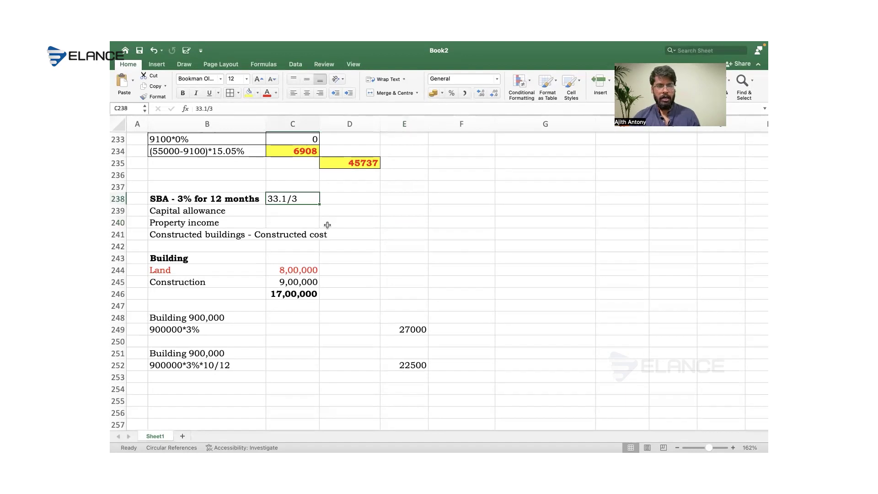
pyautogui.doubleClick(302, 197)
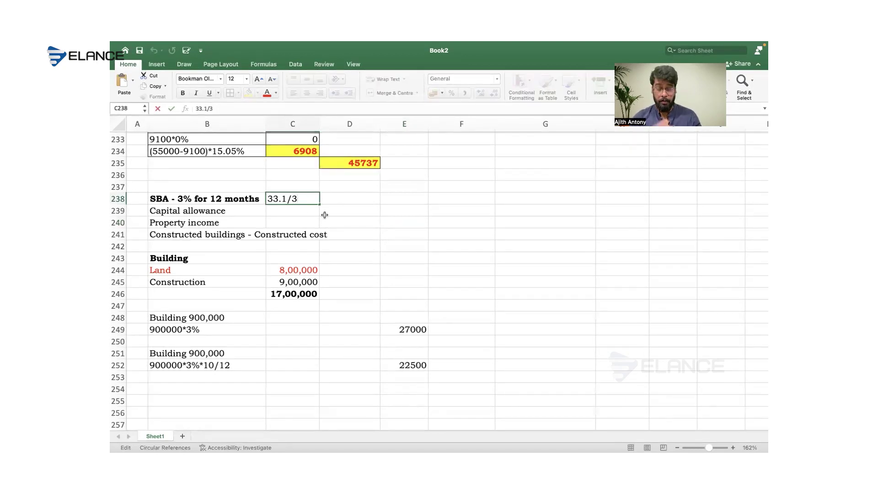
pyautogui.click(385, 281)
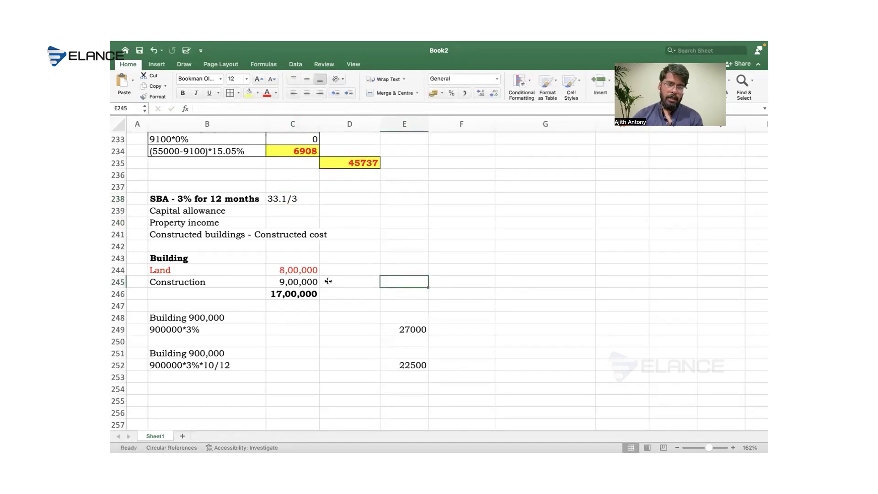
pyautogui.scroll(-3, 328, 281)
pyautogui.scroll(-1, 328, 280)
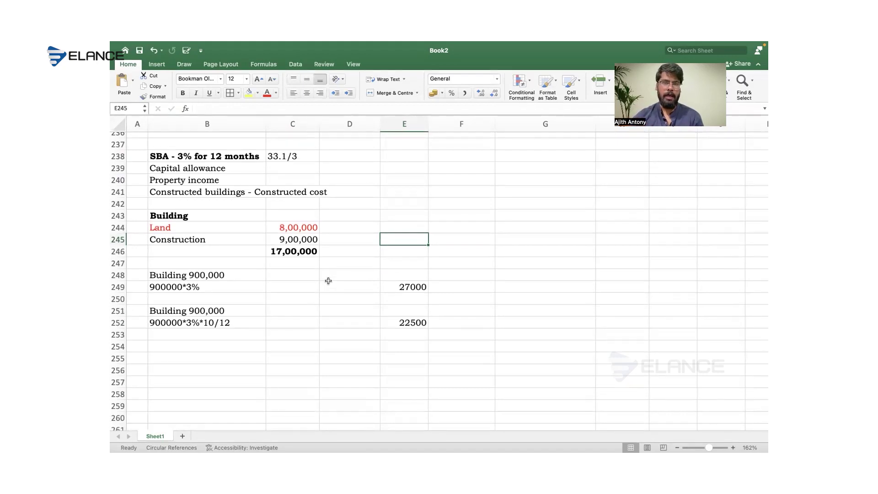
pyautogui.click(241, 183)
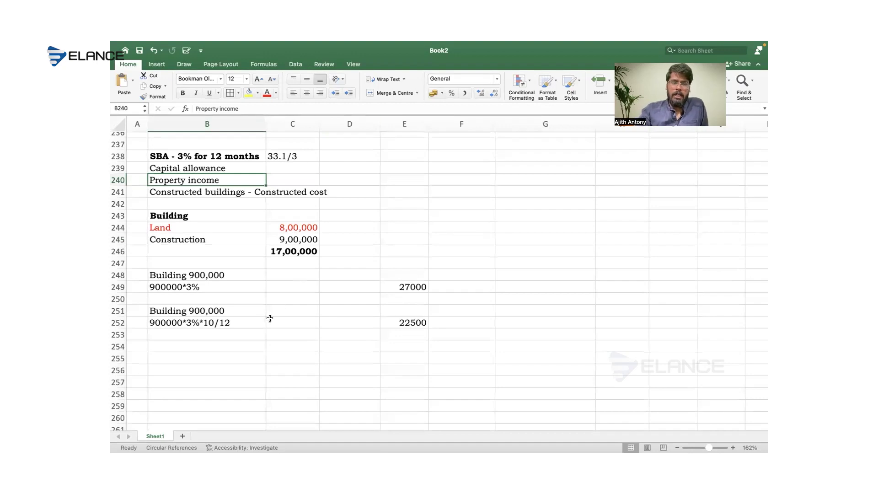
pyautogui.click(252, 322)
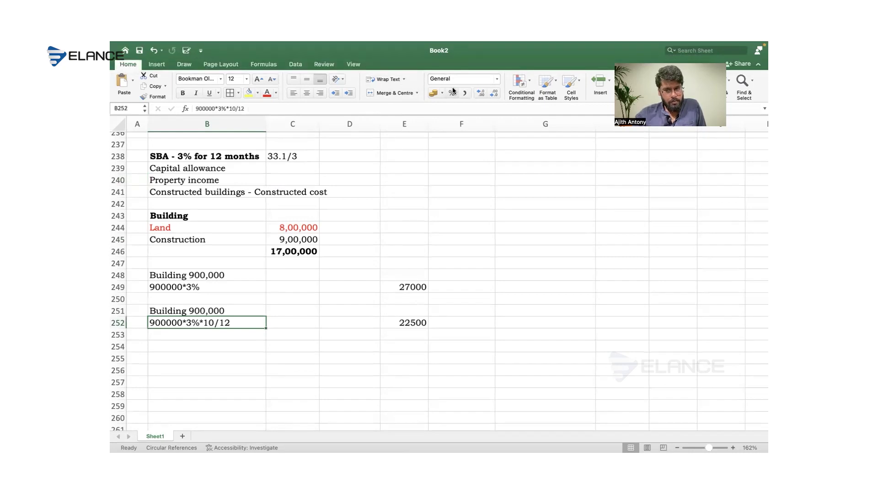
pyautogui.click(242, 179)
# Step: Enter "Rental income" in B255 with the placeholder XXX in C255
pyautogui.click(235, 356)
pyautogui.scroll(-3, 235, 356)
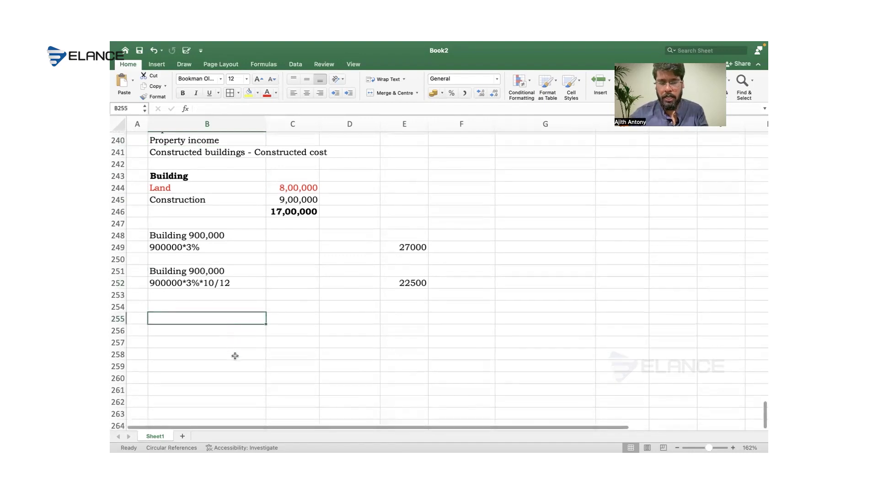
pyautogui.write('Rental')
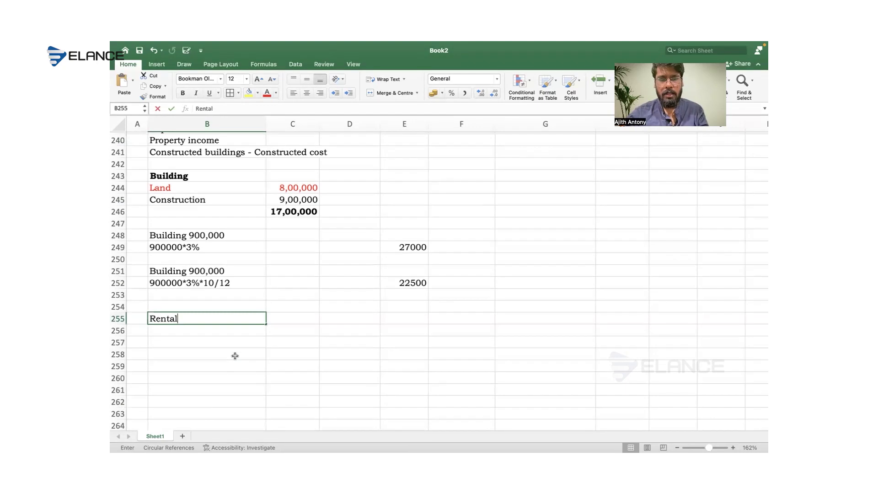
pyautogui.write(' income')
pyautogui.press('Tab')
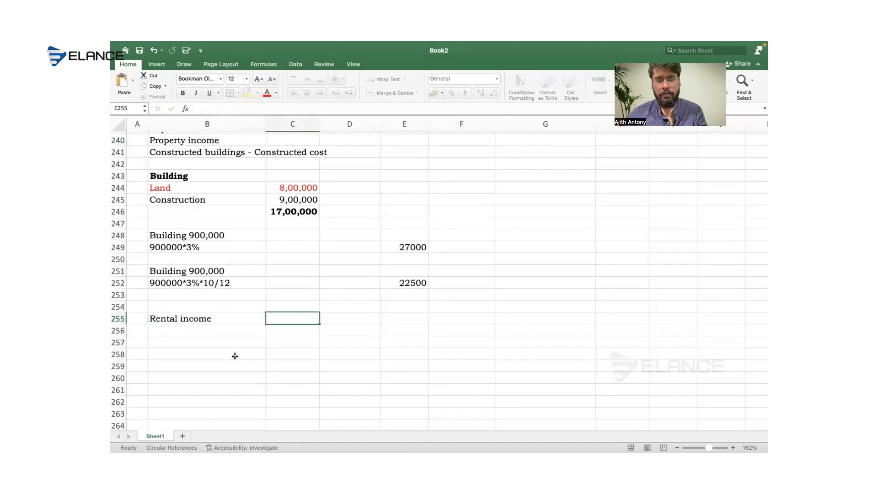
pyautogui.write('XXX')
pyautogui.press('Return')
# Step: Enter the label "Expense" in B256 and the note "50,000 - Construction" in B257 below it
pyautogui.write('Expe')
pyautogui.write('nse')
pyautogui.press('Tab')
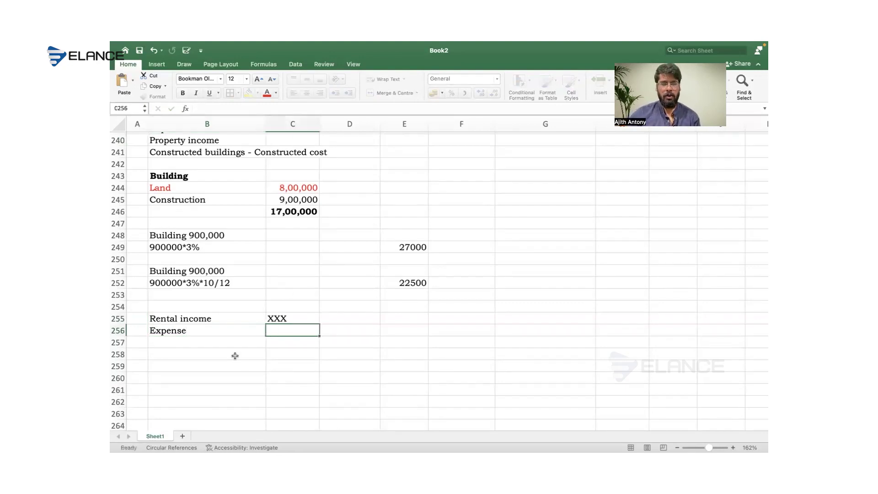
pyautogui.press('Down')
pyautogui.press('Left')
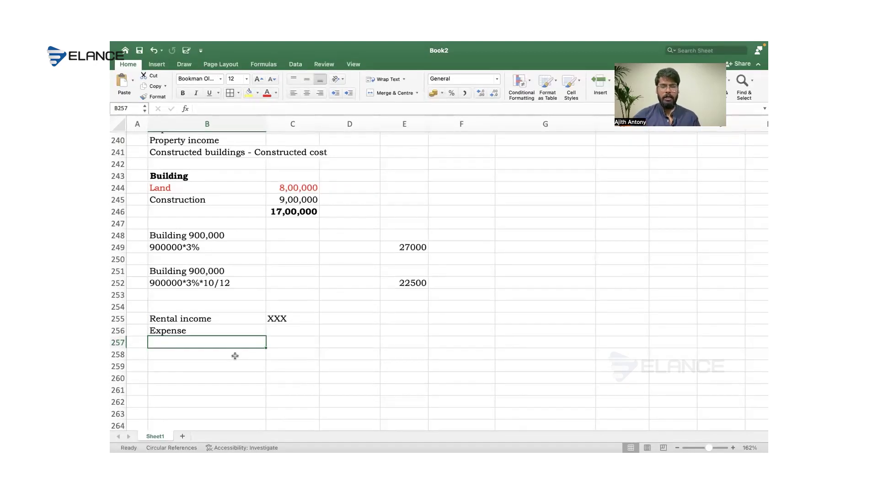
pyautogui.write('50,000 - ')
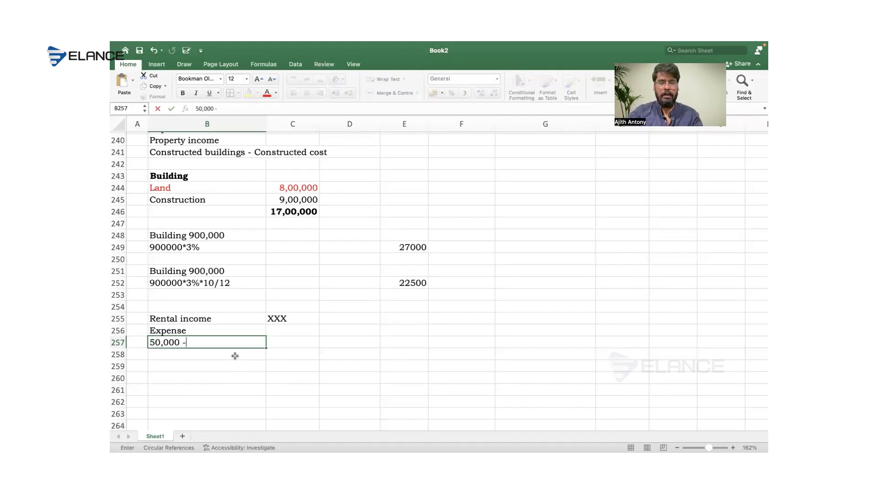
pyautogui.write('Cons')
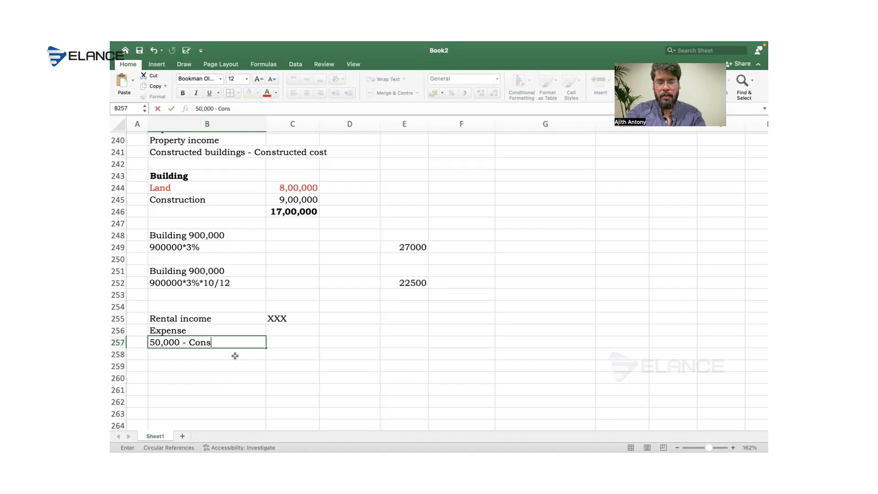
pyautogui.write('truction')
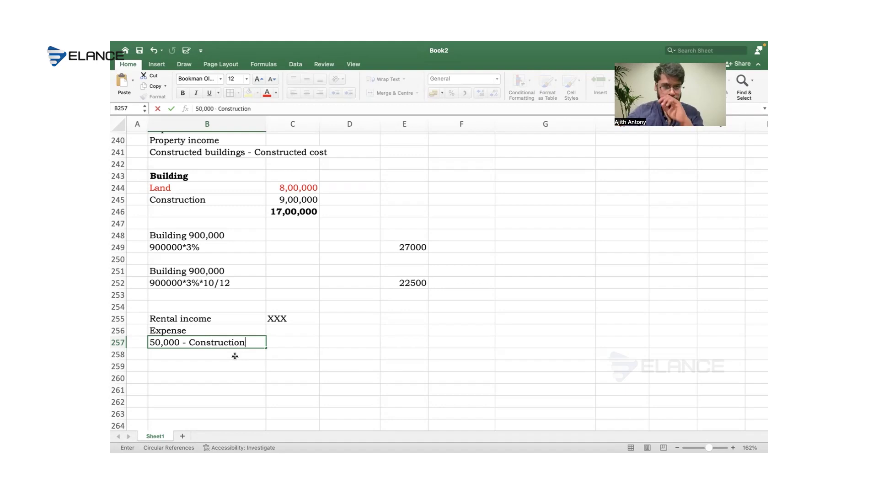
pyautogui.press('Return')
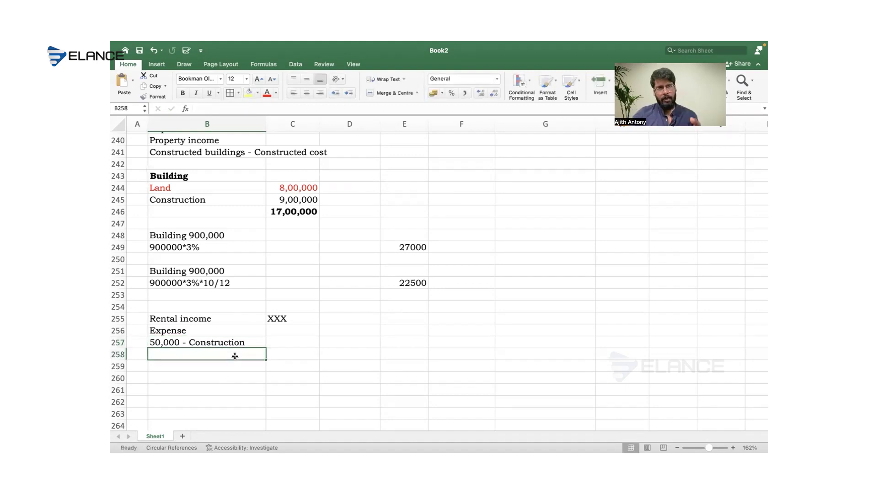
# Step: Enter the working 3%*50000 in B258 and calculate the deduction in C258 with -50000*.03
pyautogui.write('3%*50000')
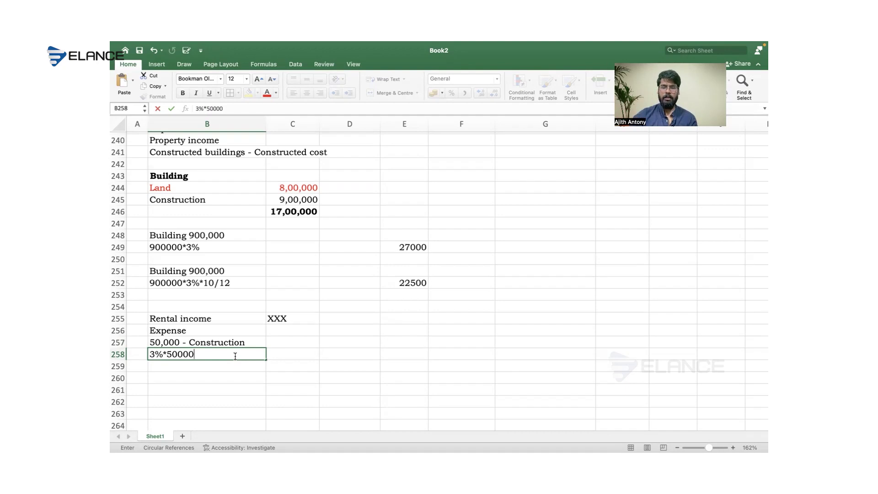
pyautogui.press('Tab')
pyautogui.write('-500')
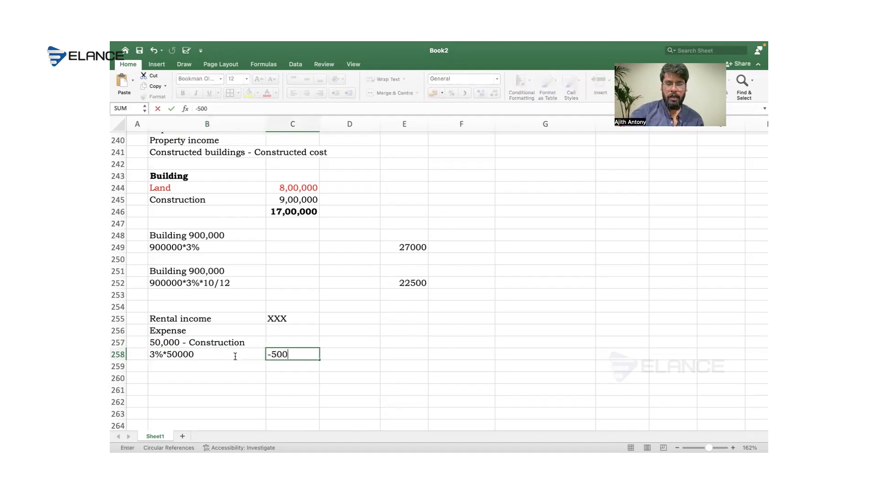
pyautogui.write('00*.03')
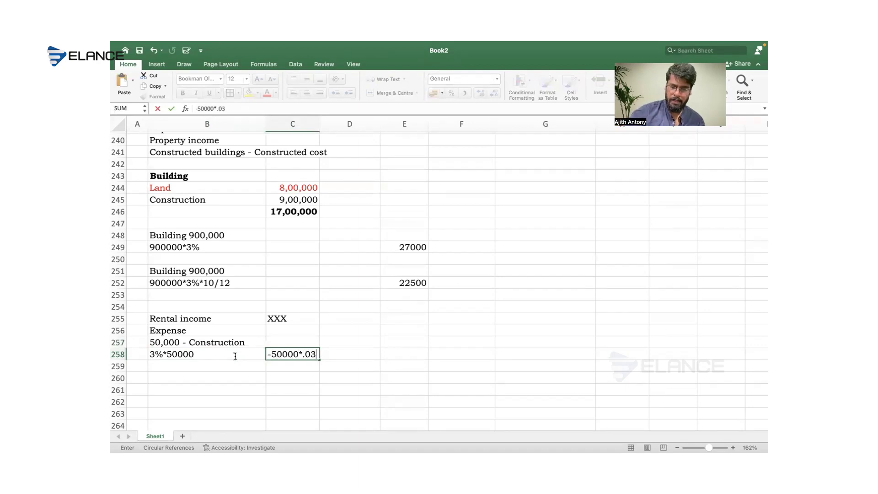
pyautogui.press('Return')
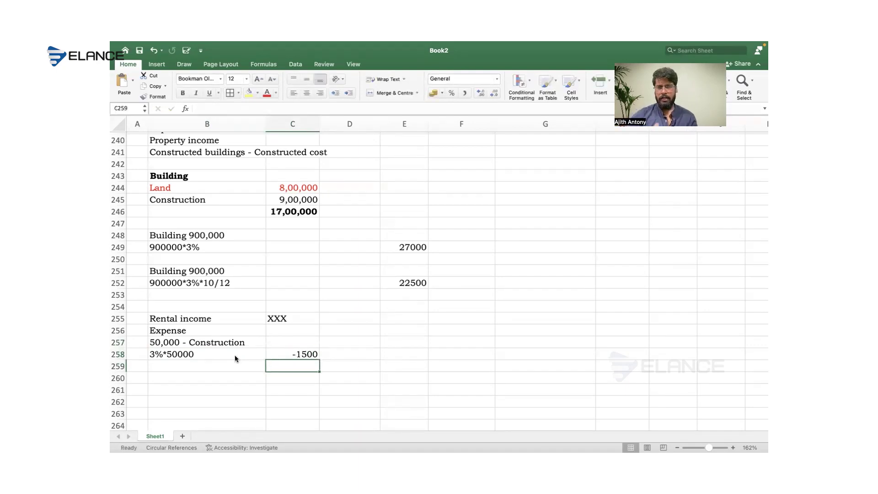